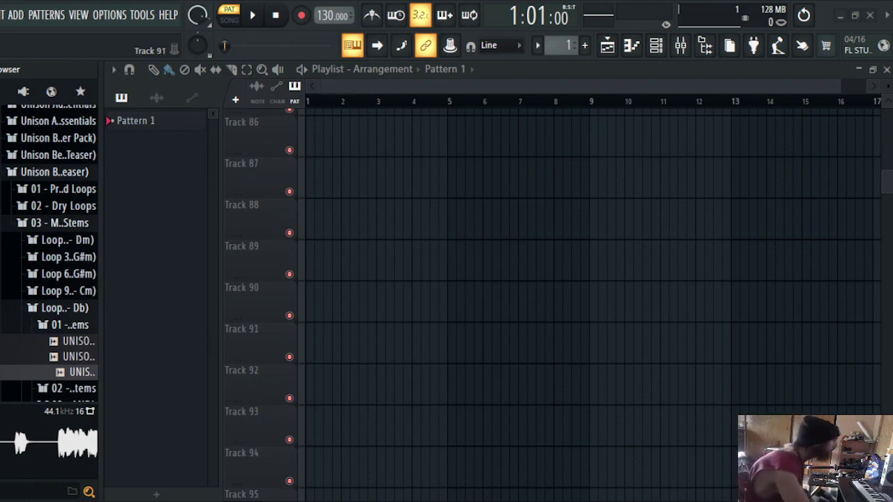
- Collapse the Unison Beatmaker Guitar Pack (Free Teaser) folder and look through the other Unison sample packs
{"action": "scroll", "coordinate": [49, 279], "scroll_direction": "up", "scroll_amount": 3}
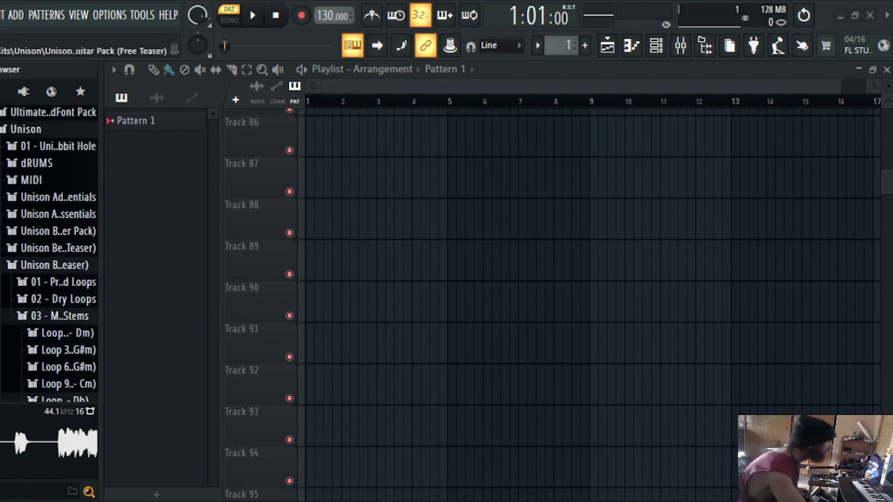
{"action": "left_click", "coordinate": [33, 268]}
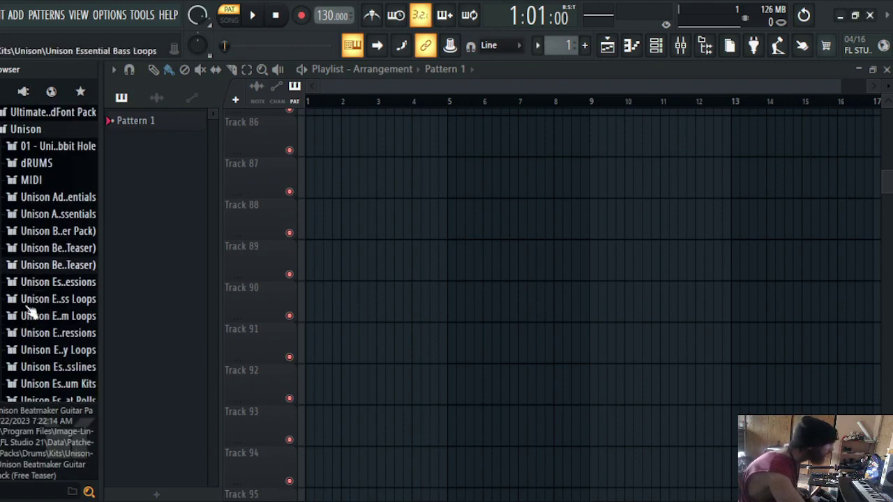
{"action": "scroll", "coordinate": [29, 313], "scroll_direction": "up", "scroll_amount": 5}
{"action": "scroll", "coordinate": [30, 314], "scroll_direction": "down", "scroll_amount": 12}
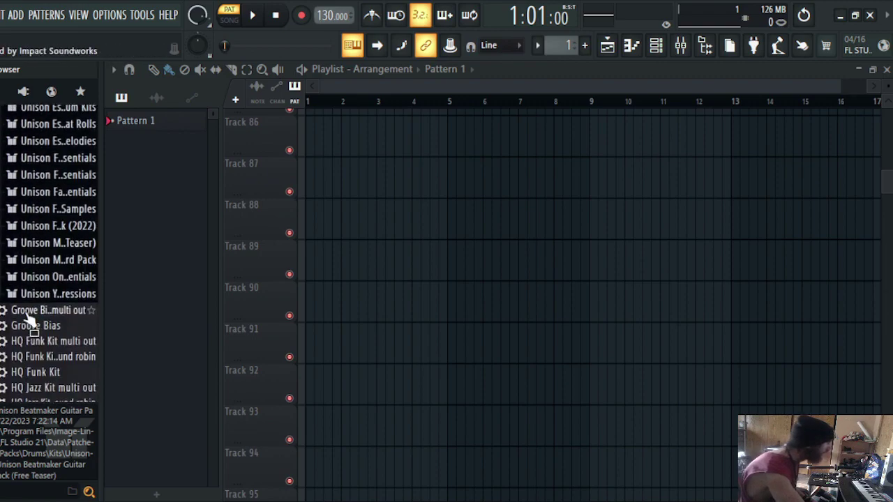
{"action": "scroll", "coordinate": [30, 318], "scroll_direction": "up", "scroll_amount": 3}
{"action": "scroll", "coordinate": [29, 318], "scroll_direction": "up", "scroll_amount": 3}
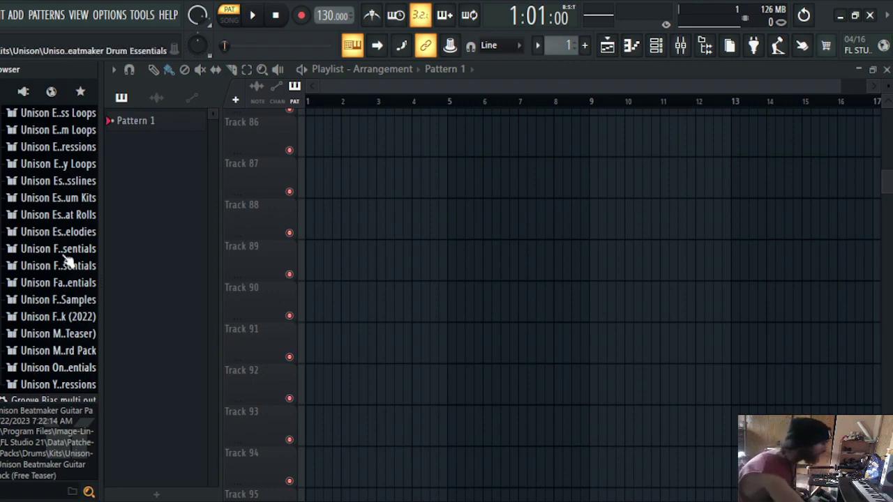
{"action": "scroll", "coordinate": [24, 202], "scroll_direction": "up", "scroll_amount": 6}
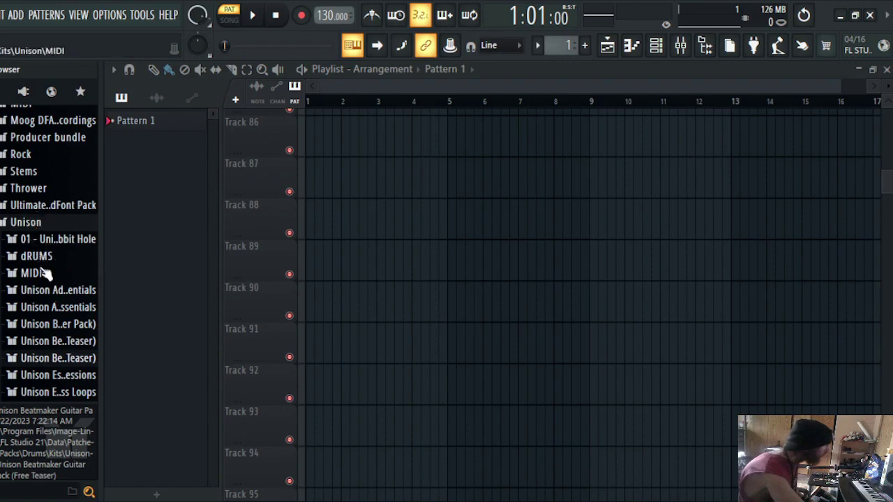
- Examine the sample packs inside the Producer bundle folder, collapse it again and return to the Unison packs
{"action": "left_click", "coordinate": [38, 138]}
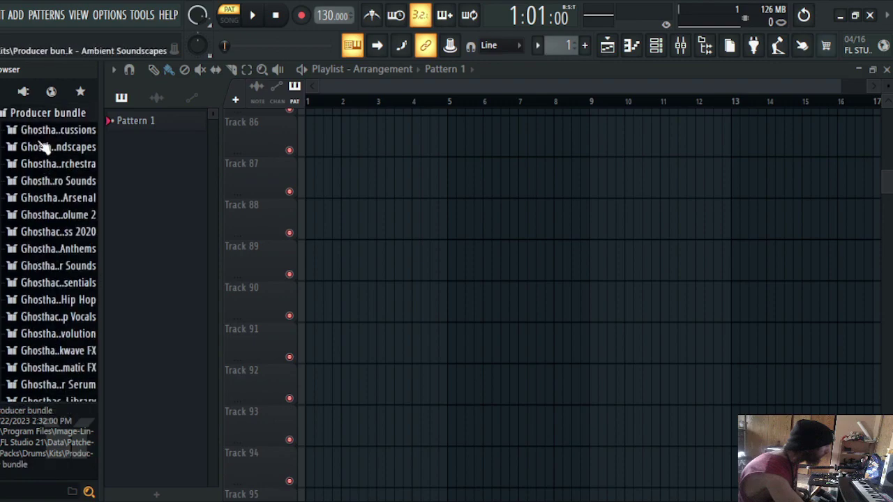
{"action": "scroll", "coordinate": [43, 161], "scroll_direction": "down", "scroll_amount": 5}
{"action": "scroll", "coordinate": [42, 169], "scroll_direction": "up", "scroll_amount": 5}
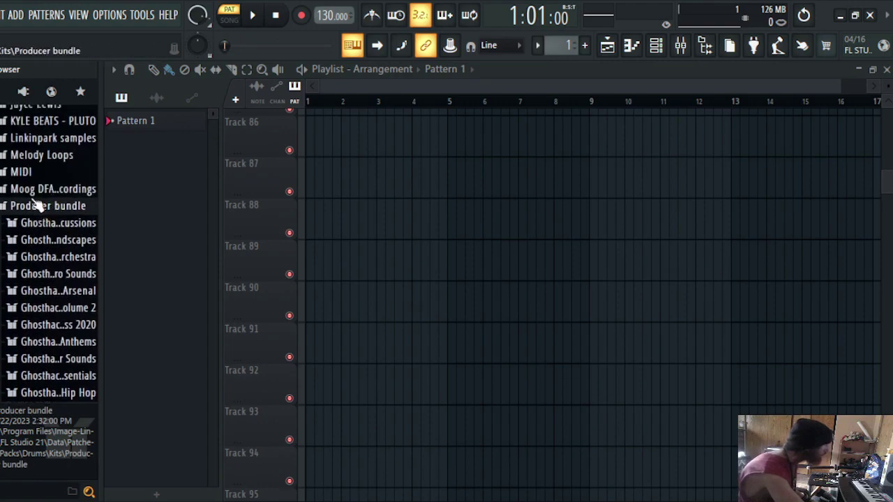
{"action": "left_click", "coordinate": [39, 208]}
{"action": "scroll", "coordinate": [28, 219], "scroll_direction": "down", "scroll_amount": 10}
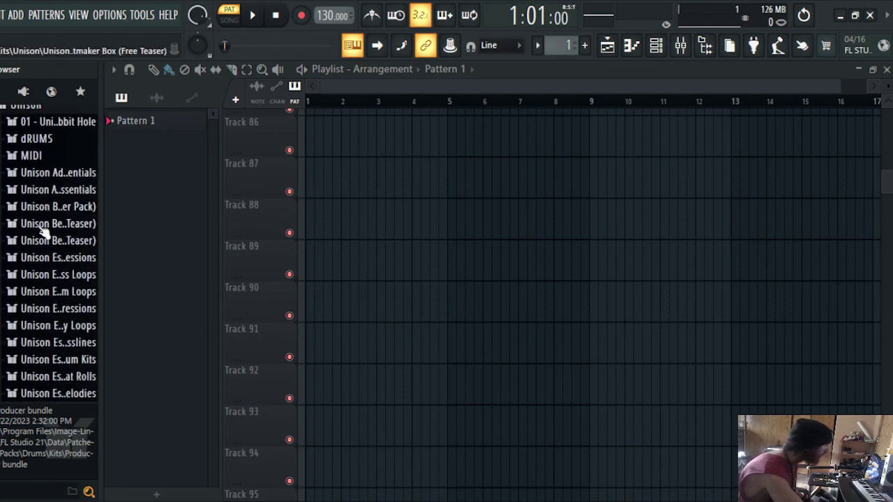
{"action": "scroll", "coordinate": [44, 230], "scroll_direction": "up", "scroll_amount": 5}
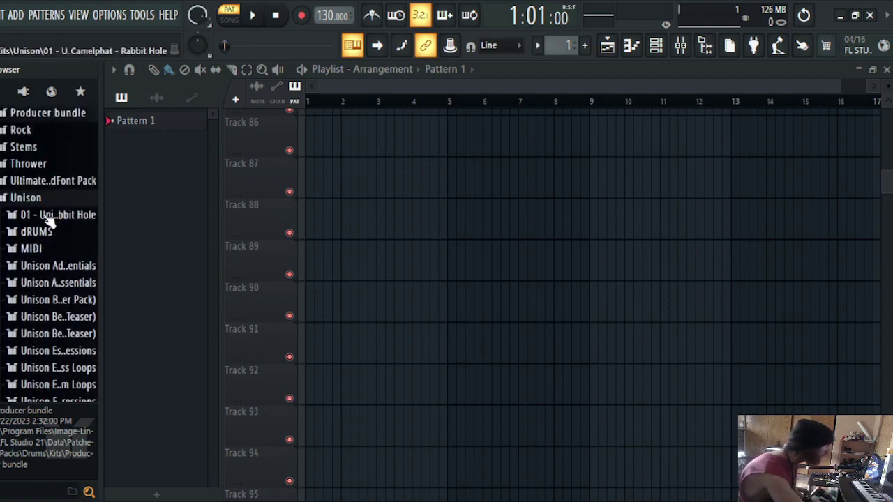
- Expand Unison's Camelphat - Rabbit Hole and dRUMS folders and audition the Folk & Indie, Ambient and House drum loops
{"action": "left_click", "coordinate": [49, 216]}
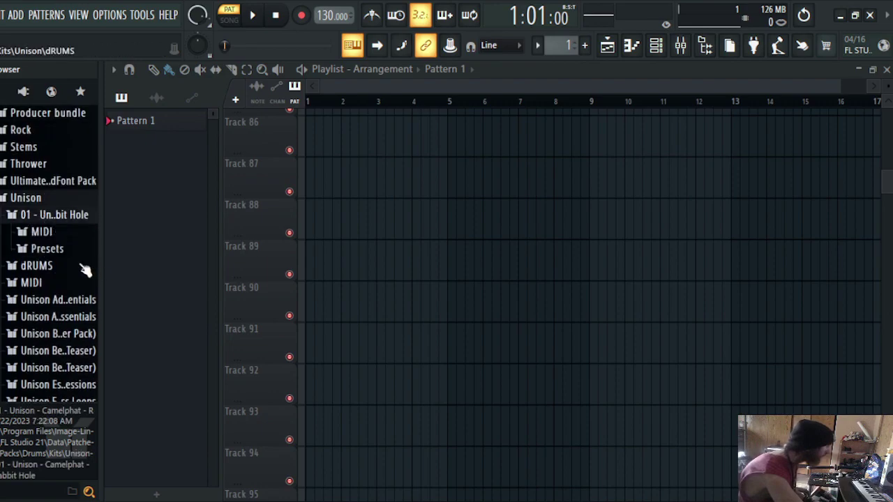
{"action": "left_click", "coordinate": [50, 273]}
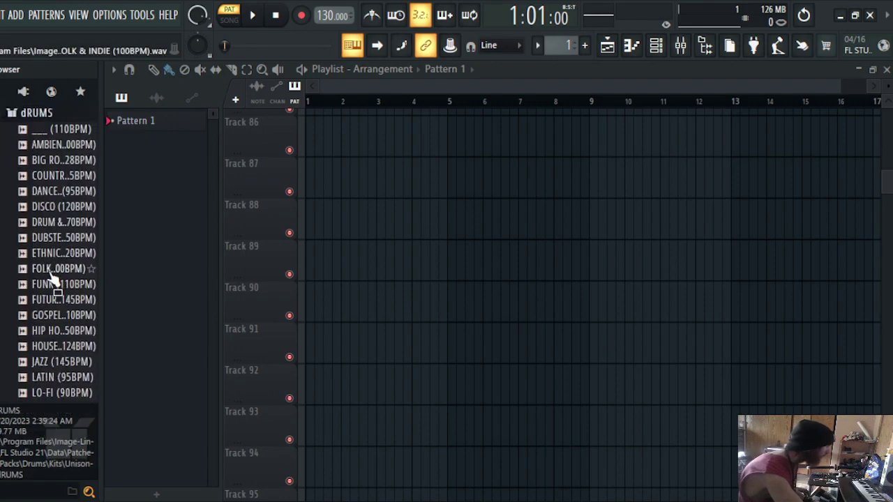
{"action": "left_click", "coordinate": [51, 272]}
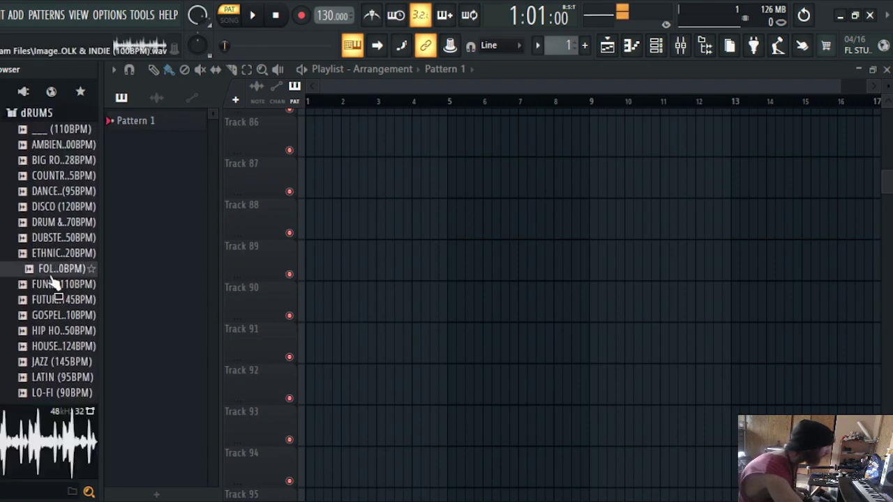
{"action": "left_click", "coordinate": [54, 147]}
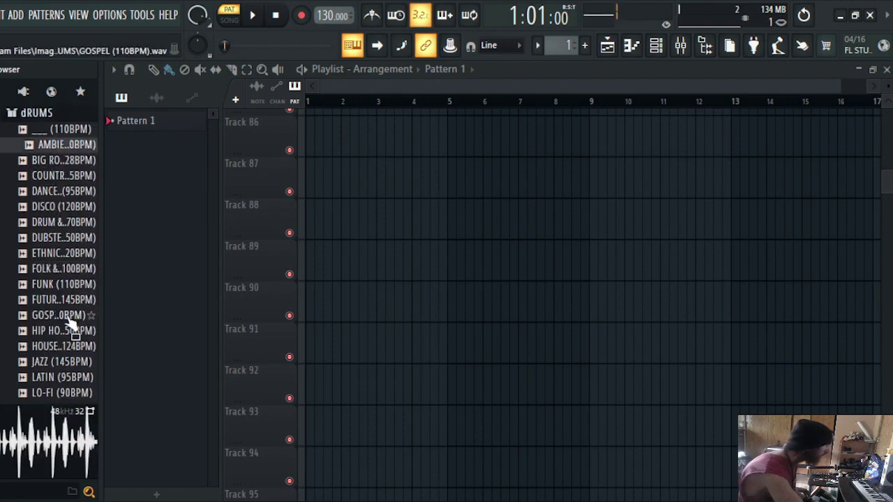
{"action": "left_click", "coordinate": [50, 347]}
- Audition the Pop, Synth, Rock, Soul and Trance drum loops in the dRUMS folder
{"action": "scroll", "coordinate": [50, 350], "scroll_direction": "down", "scroll_amount": 3}
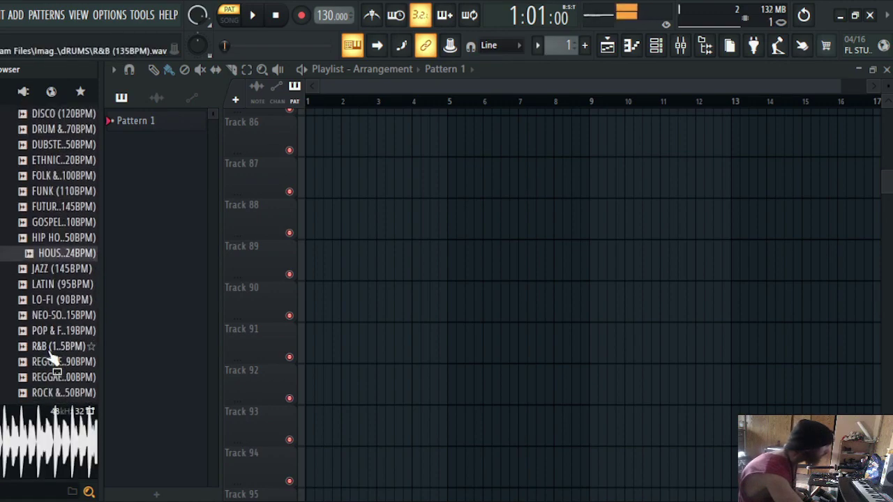
{"action": "left_click", "coordinate": [50, 333]}
{"action": "scroll", "coordinate": [53, 340], "scroll_direction": "down", "scroll_amount": 1}
{"action": "scroll", "coordinate": [50, 342], "scroll_direction": "down", "scroll_amount": 3}
{"action": "left_click", "coordinate": [50, 335]}
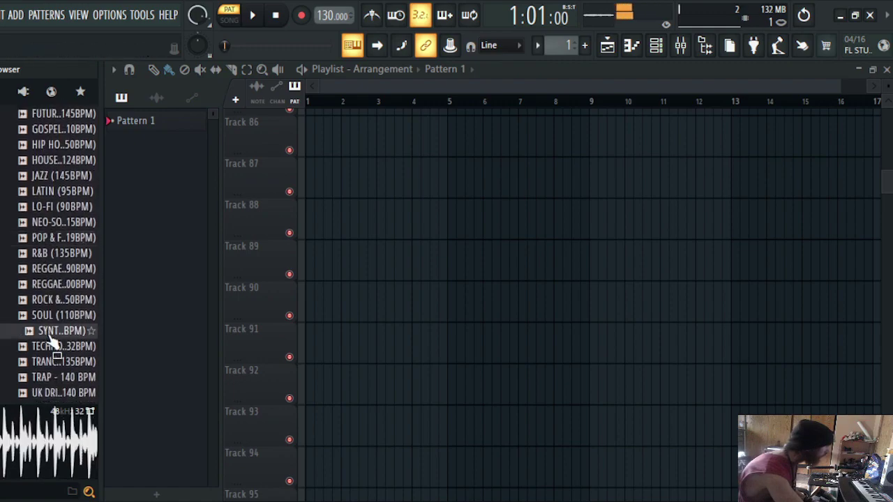
{"action": "left_click", "coordinate": [51, 300]}
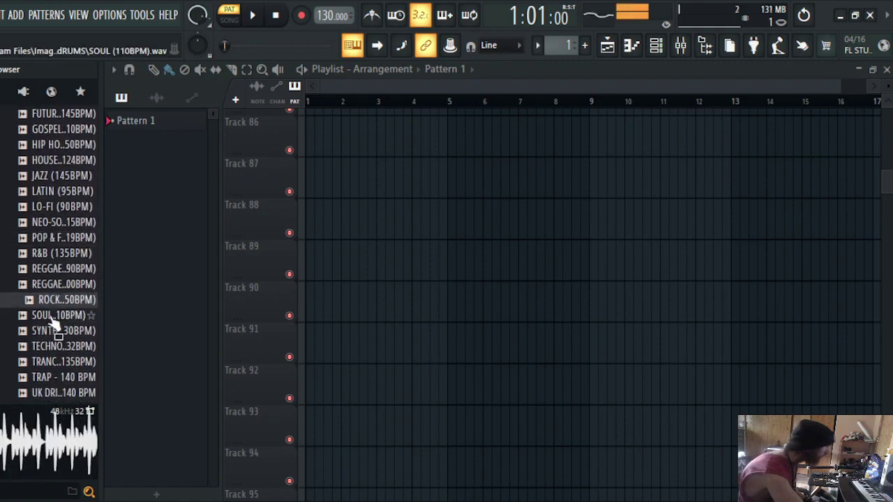
{"action": "left_click", "coordinate": [51, 315]}
{"action": "left_click", "coordinate": [49, 362]}
- Audition the UNISON Starlight (106 BPM) loop and the 138 BPM Gbm loop in the dRUMS folder
{"action": "scroll", "coordinate": [45, 369], "scroll_direction": "down", "scroll_amount": 6}
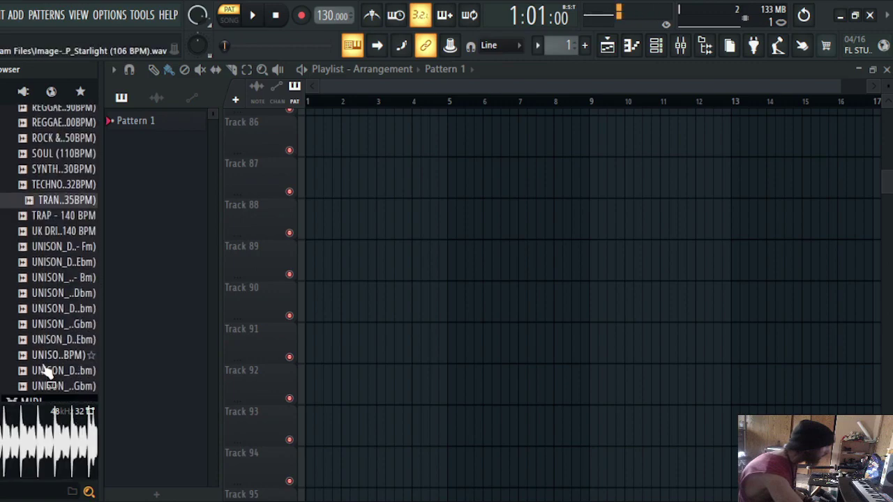
{"action": "scroll", "coordinate": [45, 370], "scroll_direction": "down", "scroll_amount": 1}
{"action": "left_click", "coordinate": [48, 333]}
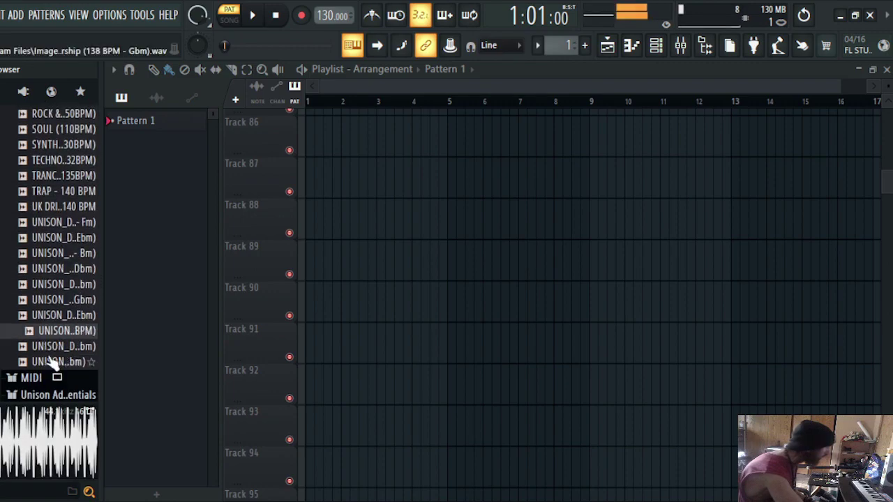
{"action": "left_click", "coordinate": [53, 362]}
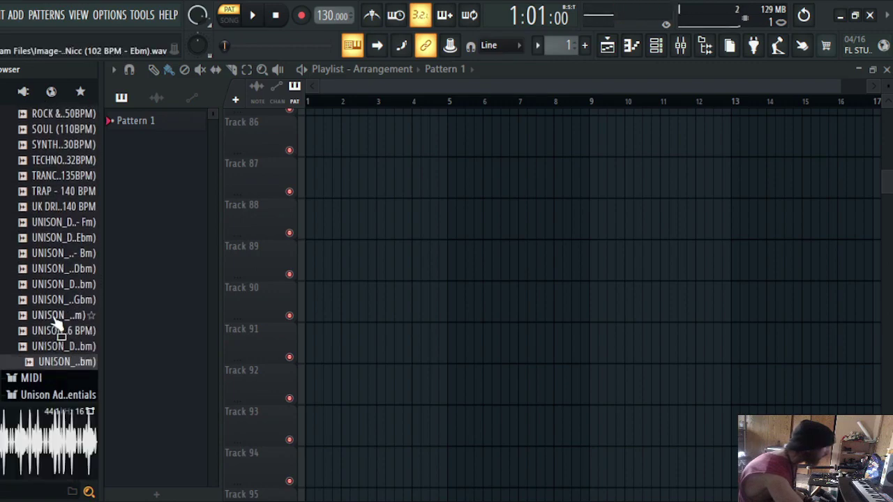
- Add the UNISON_DRUMLOOP_Saint Nicc (102 BPM - Ebm) loop to the playlist and place it at bar 1 on Track 1
{"action": "left_click_drag", "start_coordinate": [55, 320], "coordinate": [363, 146]}
{"action": "left_click", "coordinate": [54, 347]}
{"action": "scroll", "coordinate": [380, 174], "scroll_direction": "up", "scroll_amount": 1}
{"action": "scroll", "coordinate": [370, 223], "scroll_direction": "up", "scroll_amount": 3}
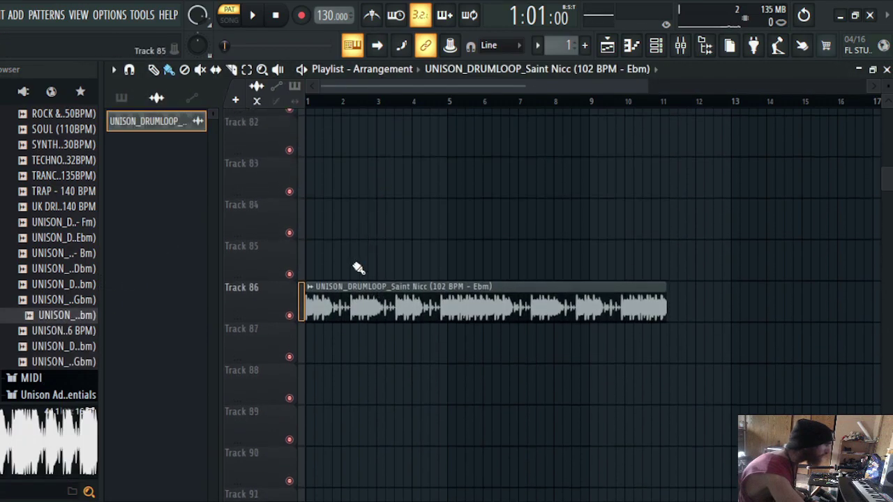
{"action": "left_click_drag", "start_coordinate": [309, 290], "coordinate": [340, 248]}
{"action": "scroll", "coordinate": [348, 249], "scroll_direction": "up", "scroll_amount": 10}
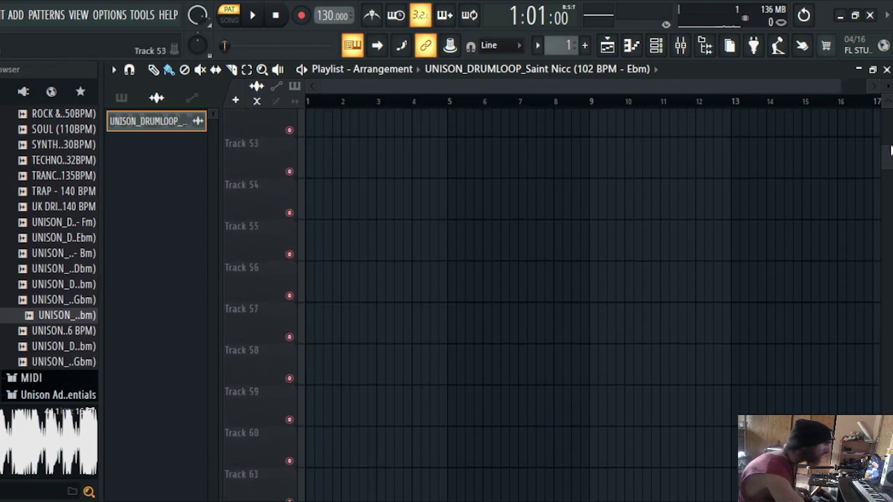
{"action": "left_click_drag", "start_coordinate": [890, 150], "coordinate": [883, 66]}
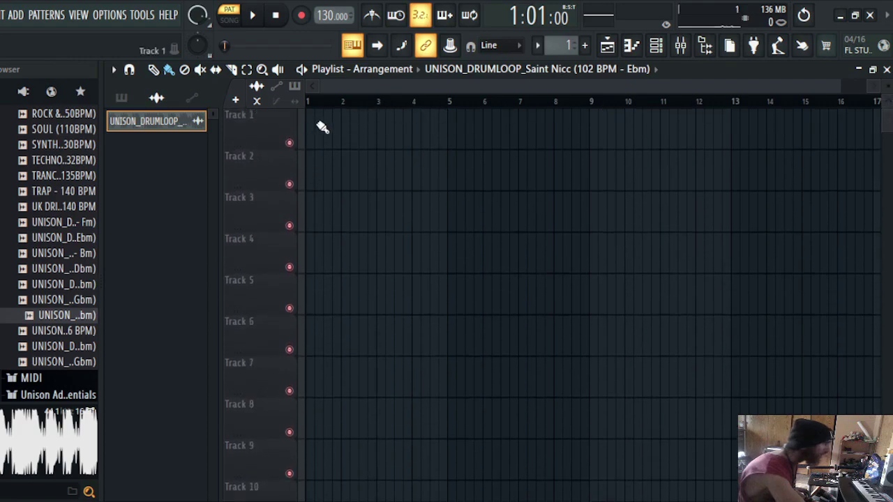
{"action": "left_click_drag", "start_coordinate": [322, 127], "coordinate": [303, 135]}
- Place the UNISON_DRUMLOOP_Montana (142 BPM - Gbm) loop at bar 1 on Track 2
{"action": "left_click", "coordinate": [46, 300]}
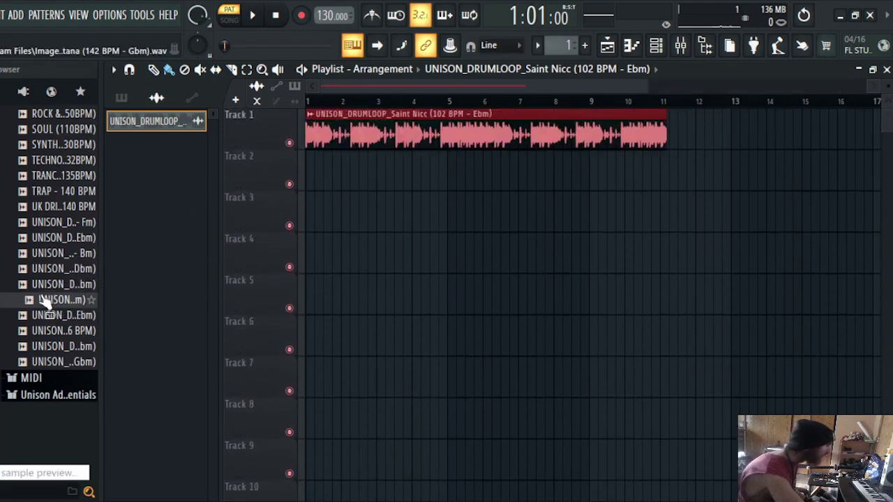
{"action": "left_click_drag", "start_coordinate": [35, 301], "coordinate": [357, 164]}
{"action": "left_click_drag", "start_coordinate": [360, 171], "coordinate": [307, 172]}
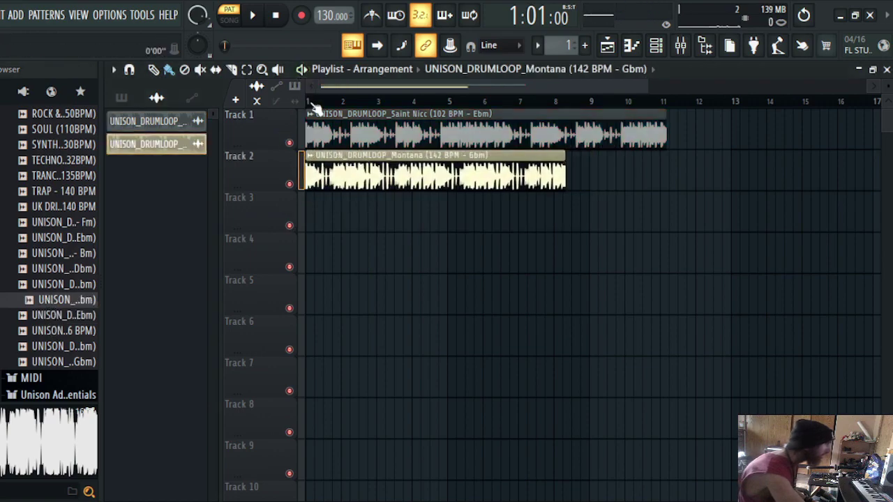
- Play the arrangement and delete the Montana and Saint Nicc clips from the playlist
{"action": "key", "text": "space"}
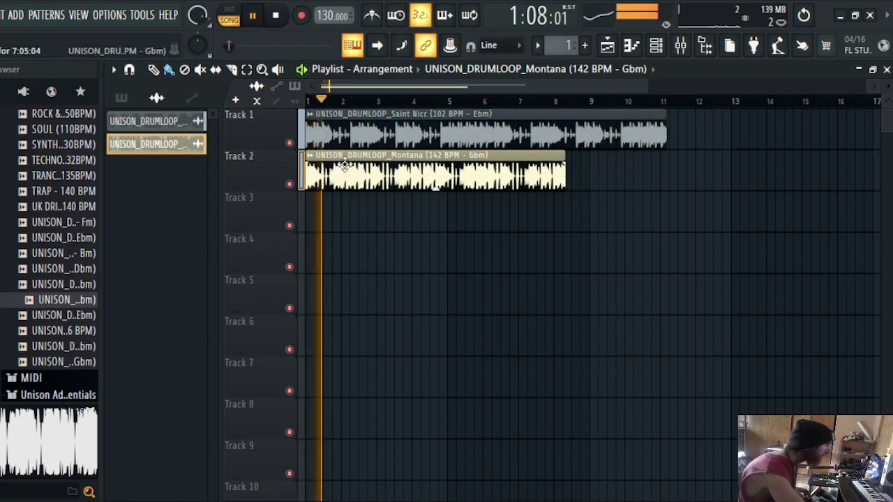
{"action": "right_click", "coordinate": [344, 166]}
{"action": "right_click", "coordinate": [359, 134]}
- Collapse the dRUMS and Rabbit Hole folders and stop playback
{"action": "scroll", "coordinate": [91, 265], "scroll_direction": "up", "scroll_amount": 5}
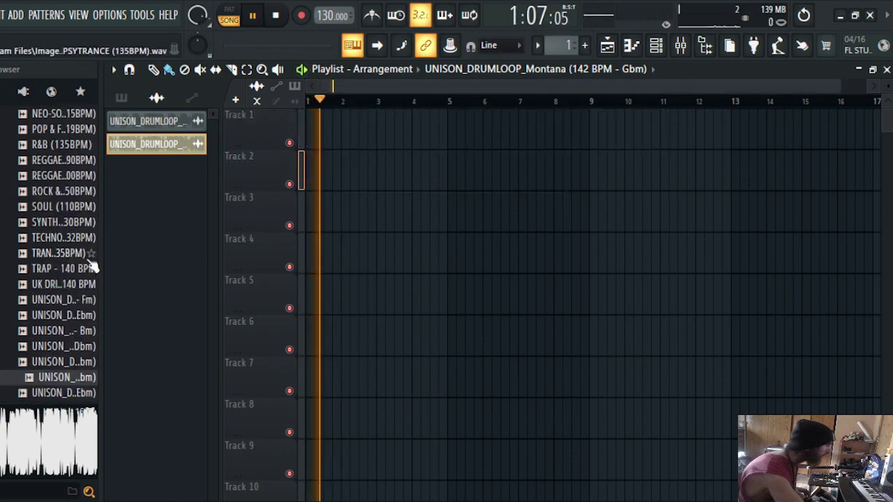
{"action": "scroll", "coordinate": [76, 258], "scroll_direction": "up", "scroll_amount": 10}
{"action": "left_click", "coordinate": [42, 204]}
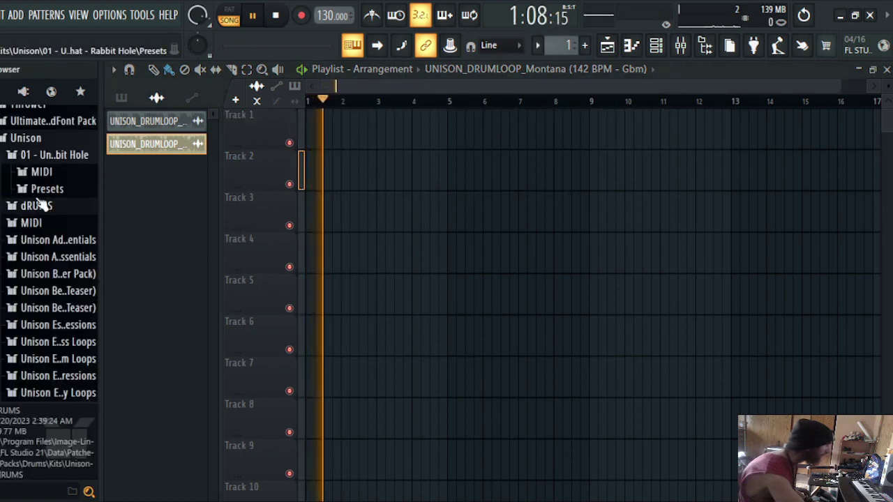
{"action": "left_click", "coordinate": [42, 155]}
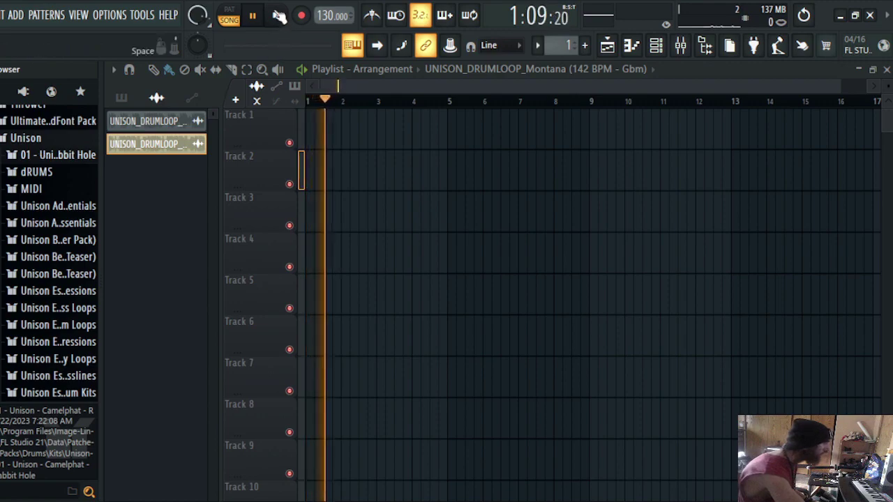
{"action": "left_click", "coordinate": [278, 15]}
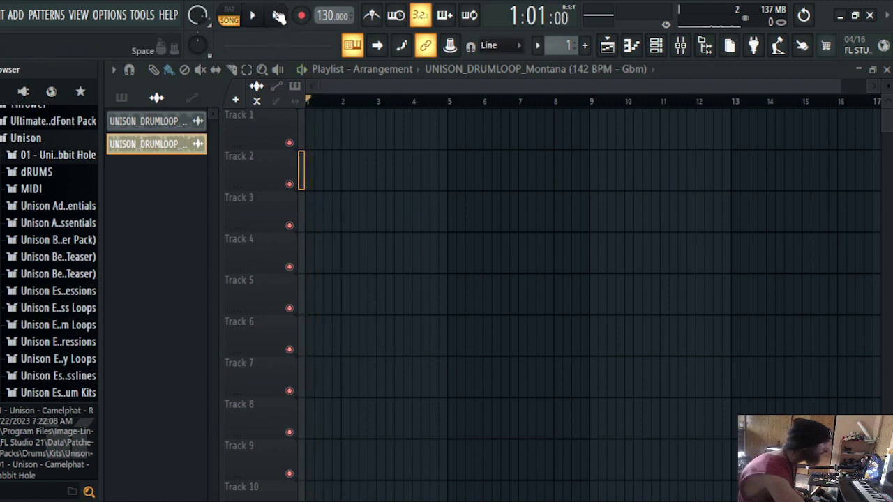
- Expand the Unison Essential Drum Loops folder and place UNISON_Benefits - 142 BPM at bar 1 on Track 1
{"action": "left_click", "coordinate": [26, 325]}
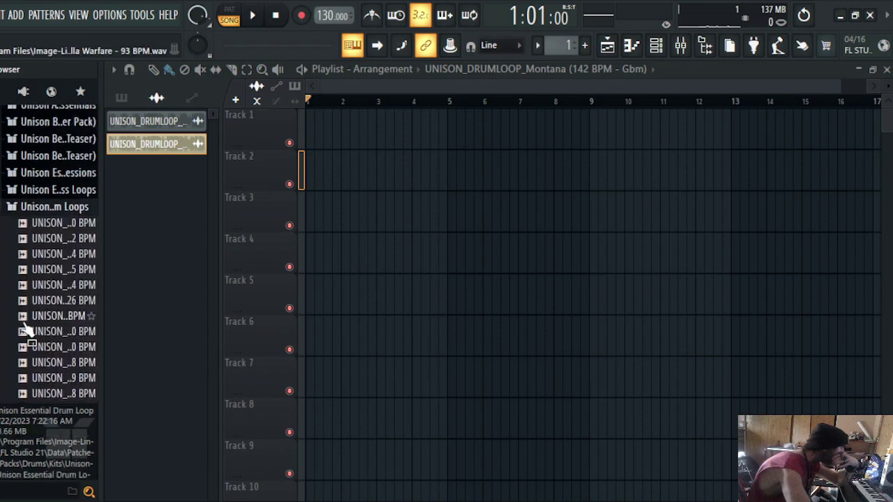
{"action": "left_click_drag", "start_coordinate": [24, 328], "coordinate": [296, 141]}
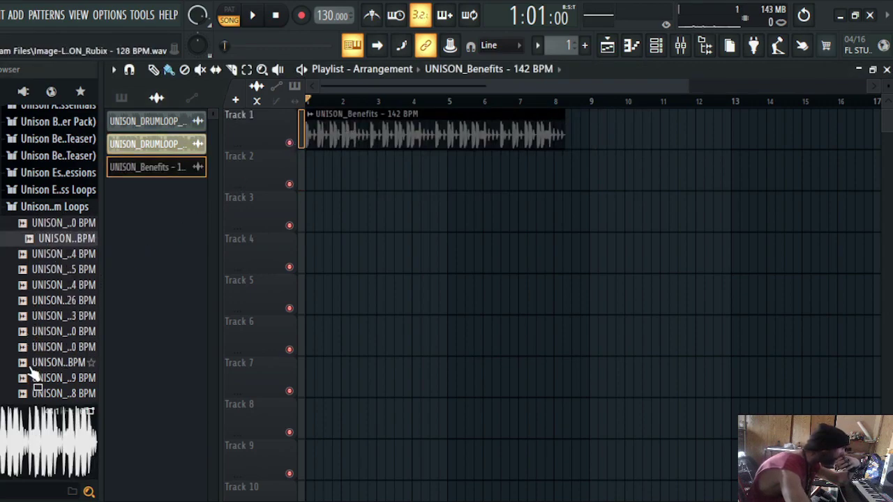
- Audition the last drum loops in the Essential Drum Loops folder, including UNISON_Rubix - 128 BPM and UNISON_Señorita - 99 BPM
{"action": "scroll", "coordinate": [36, 387], "scroll_direction": "down", "scroll_amount": 4}
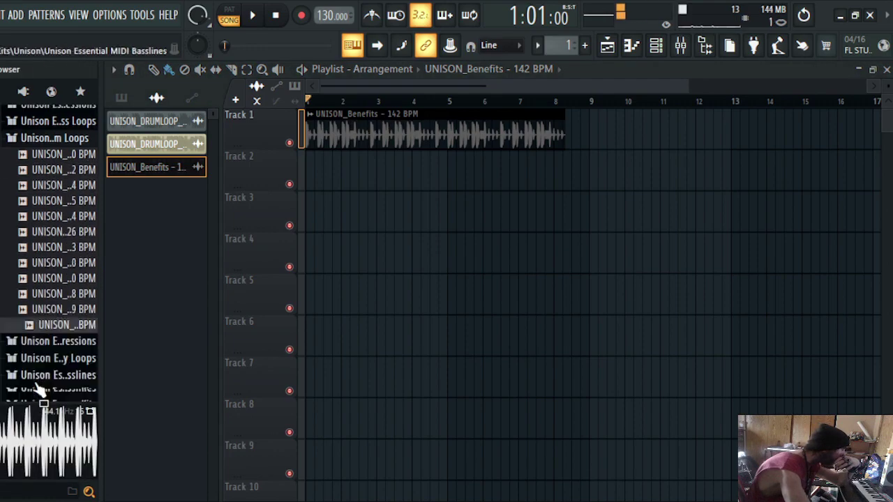
{"action": "scroll", "coordinate": [39, 391], "scroll_direction": "down", "scroll_amount": 2}
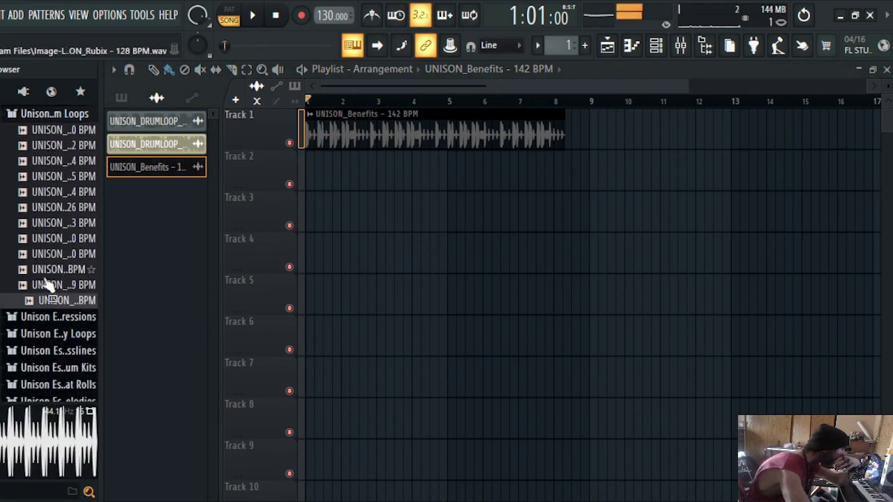
{"action": "key", "text": "Up"}
{"action": "key", "text": "Up"}
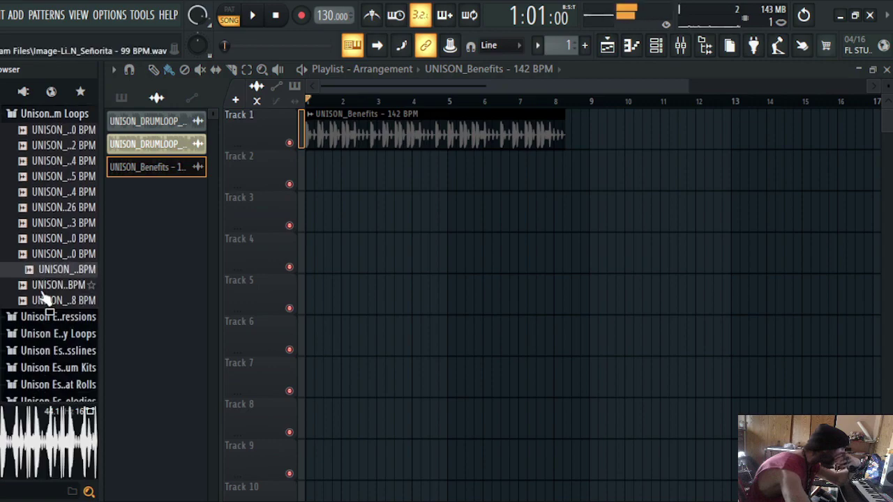
{"action": "key", "text": "Down"}
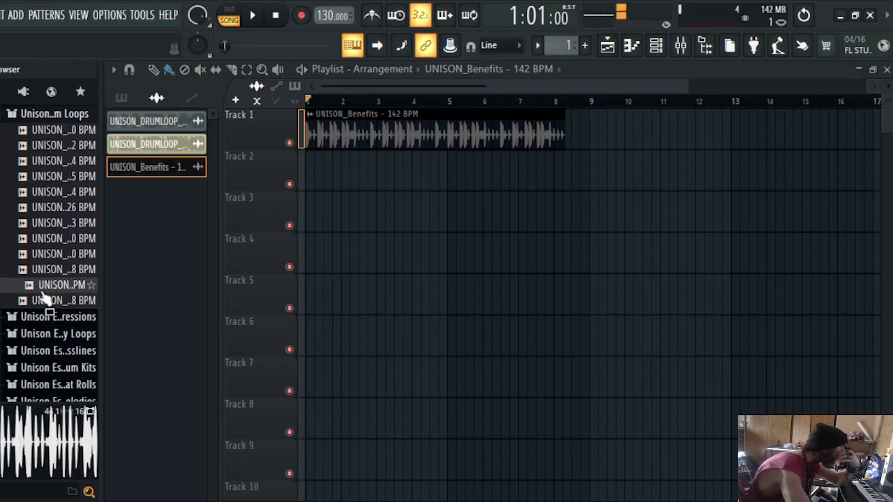
- Audition upward through the drum loops and replace the UNISON_Benefits clip on Track 1 with UNISON_Rollin - 160 BPM at bar 1
{"action": "key", "text": "Up"}
{"action": "key", "text": "Up"}
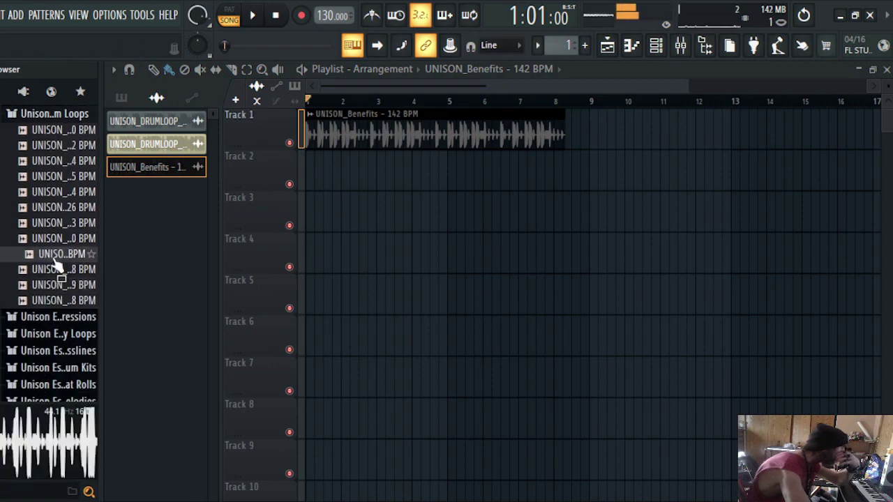
{"action": "left_click_drag", "start_coordinate": [56, 265], "coordinate": [209, 152]}
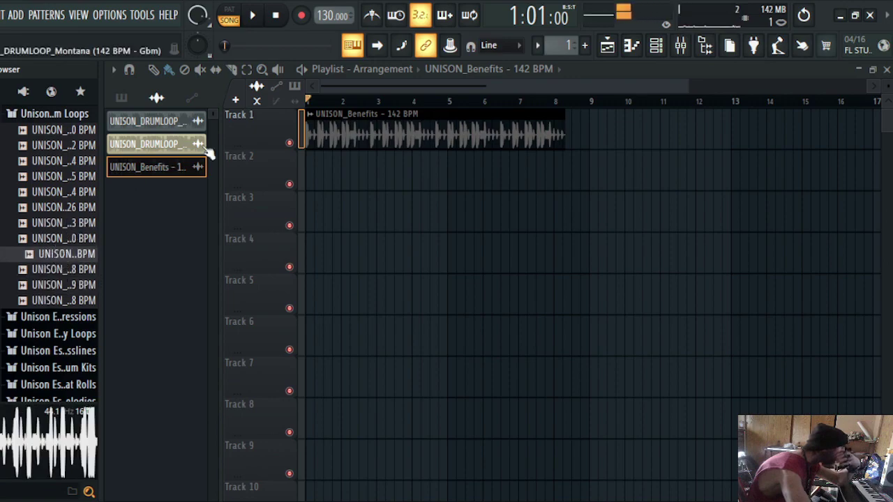
{"action": "right_click", "coordinate": [362, 143]}
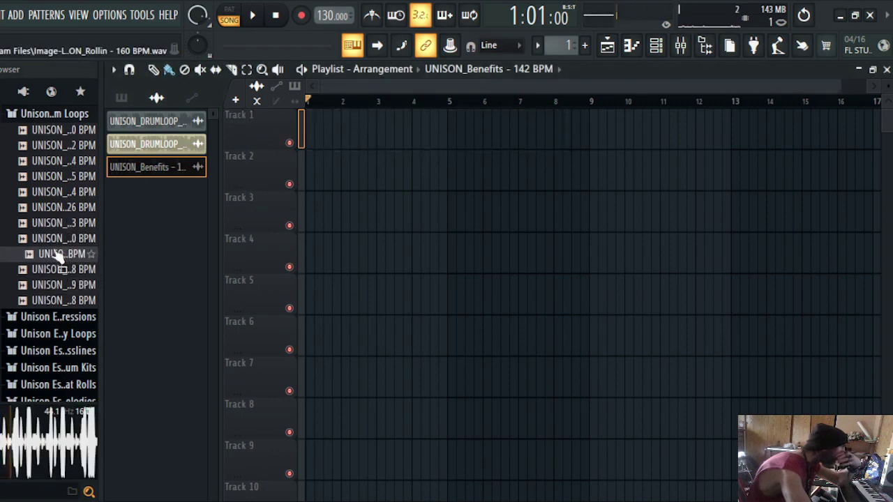
{"action": "left_click_drag", "start_coordinate": [57, 256], "coordinate": [288, 132]}
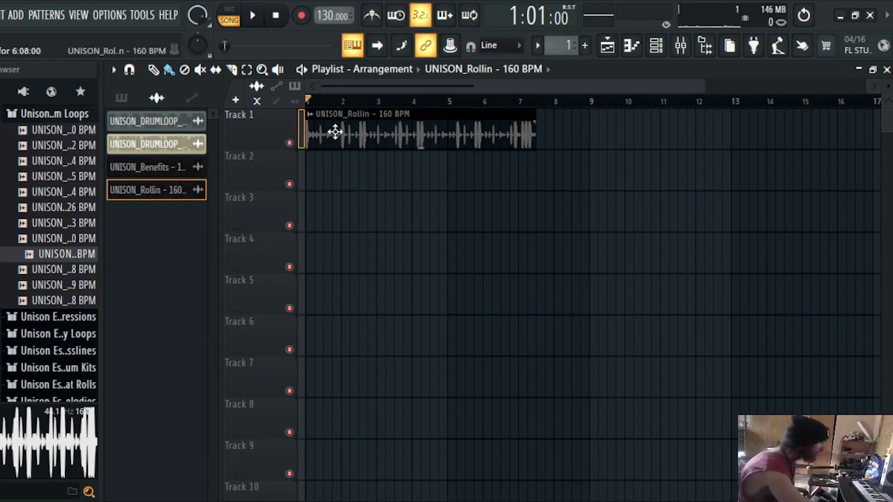
- Fill Track 1 with back-to-back UNISON_Rollin - 160 BPM clips from bar 1 and play the arrangement through to check the loop
{"action": "right_click", "coordinate": [336, 134]}
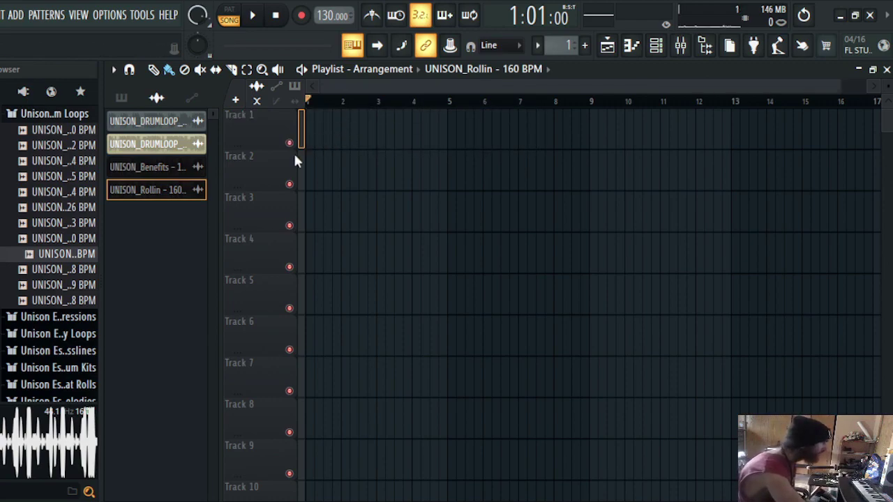
{"action": "mouse_move", "coordinate": [313, 143]}
{"action": "left_mouse_down"}
{"action": "mouse_move", "coordinate": [661, 119]}
{"action": "mouse_move", "coordinate": [879, 120]}
{"action": "mouse_move", "coordinate": [854, 114]}
{"action": "left_mouse_up"}
{"action": "left_click_drag", "start_coordinate": [712, 84], "coordinate": [338, 86]}
{"action": "left_click", "coordinate": [310, 103]}
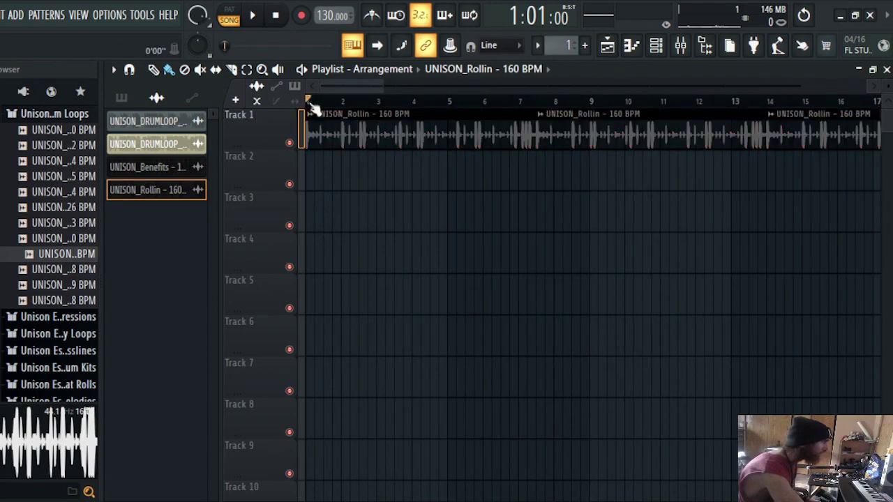
{"action": "key", "text": "space"}
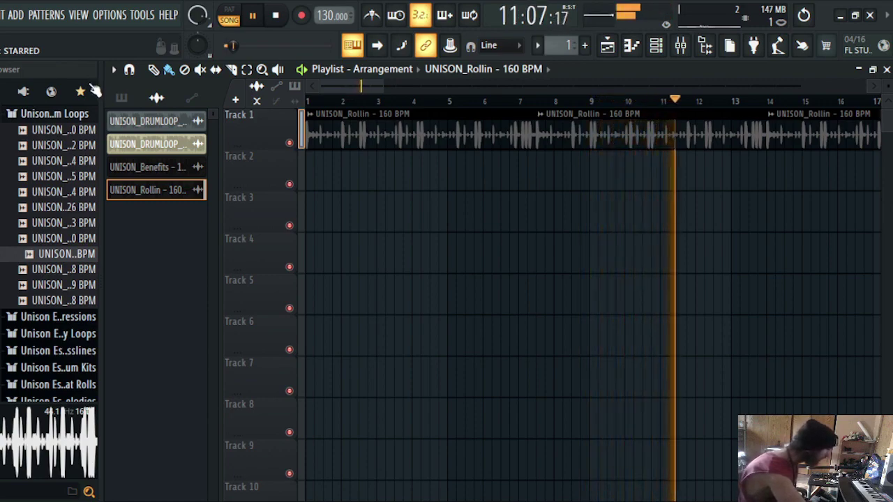
{"action": "left_click", "coordinate": [274, 19]}
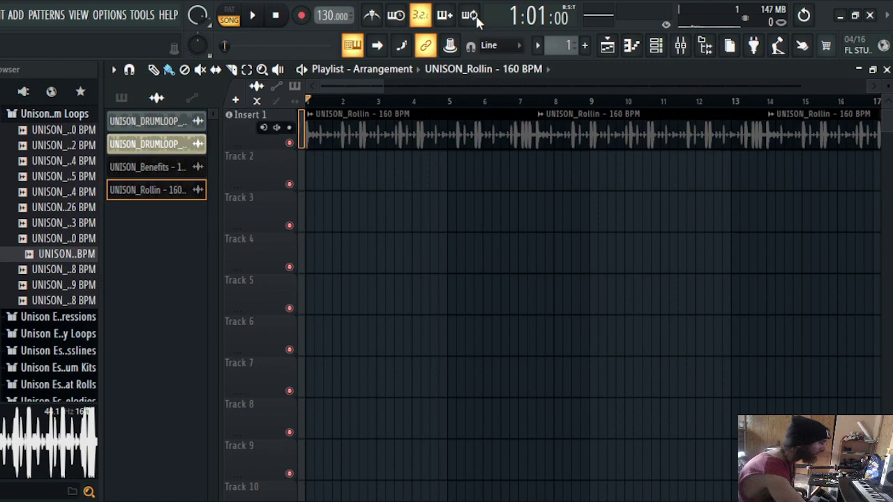
- Load Unison Zen Master on mixer Insert 1 and switch its preset to AFFLICTION during playback
{"action": "left_click", "coordinate": [686, 57]}
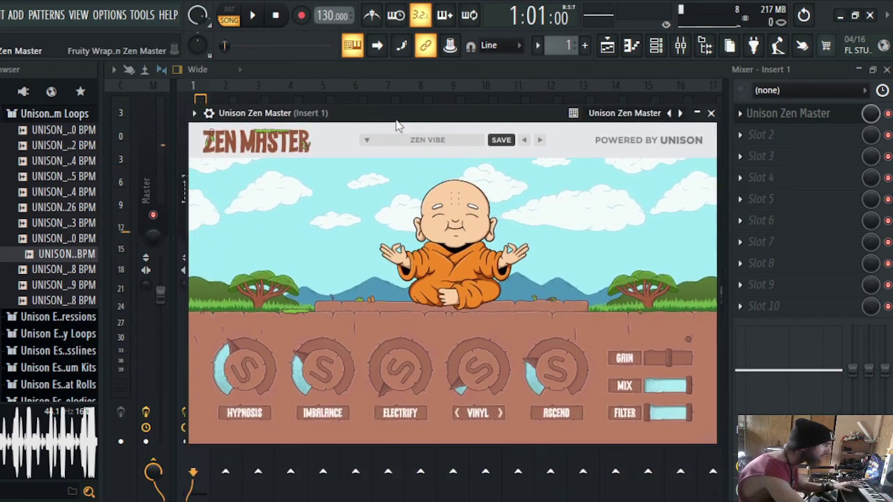
{"action": "left_click", "coordinate": [413, 143]}
{"action": "mouse_move", "coordinate": [418, 193]}
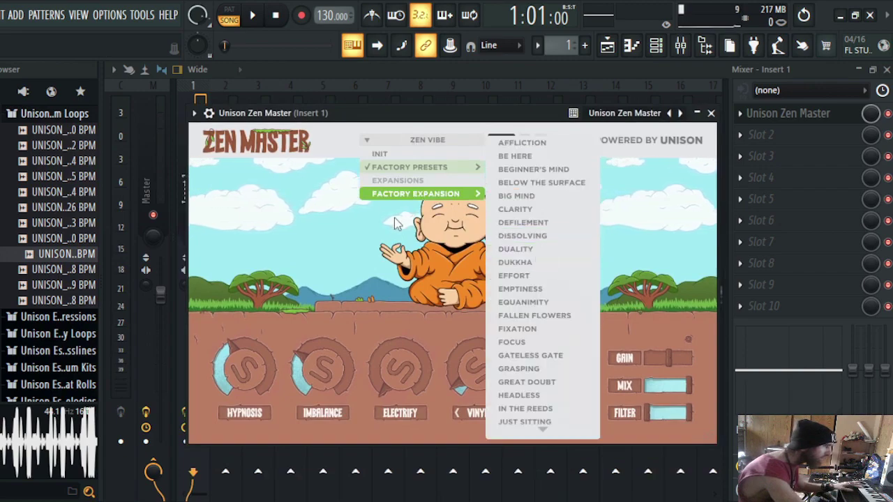
{"action": "mouse_move", "coordinate": [467, 167]}
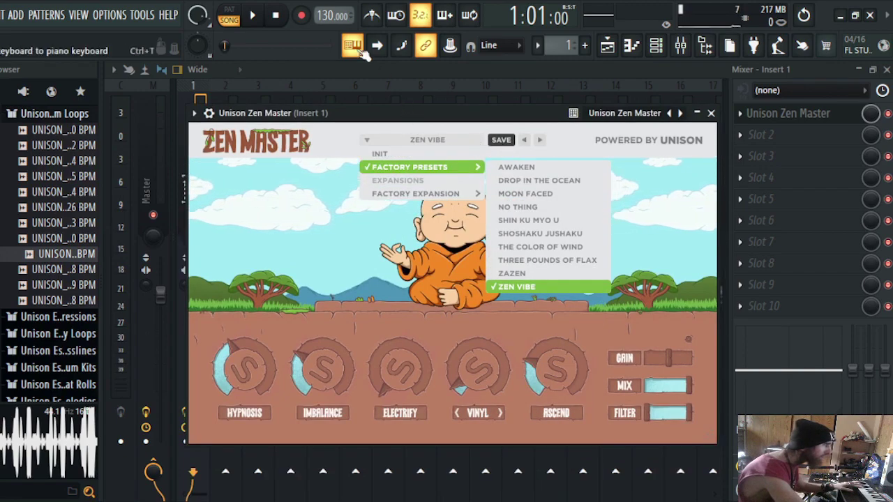
{"action": "left_click", "coordinate": [255, 17]}
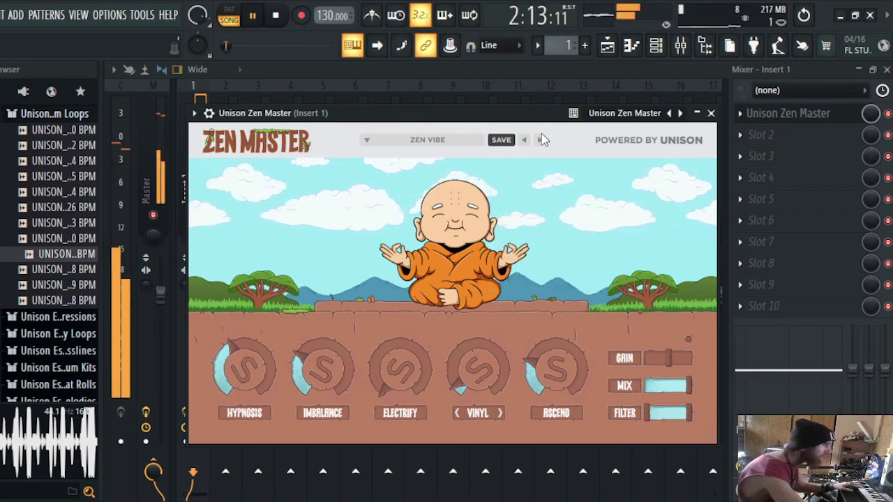
{"action": "left_click", "coordinate": [541, 140]}
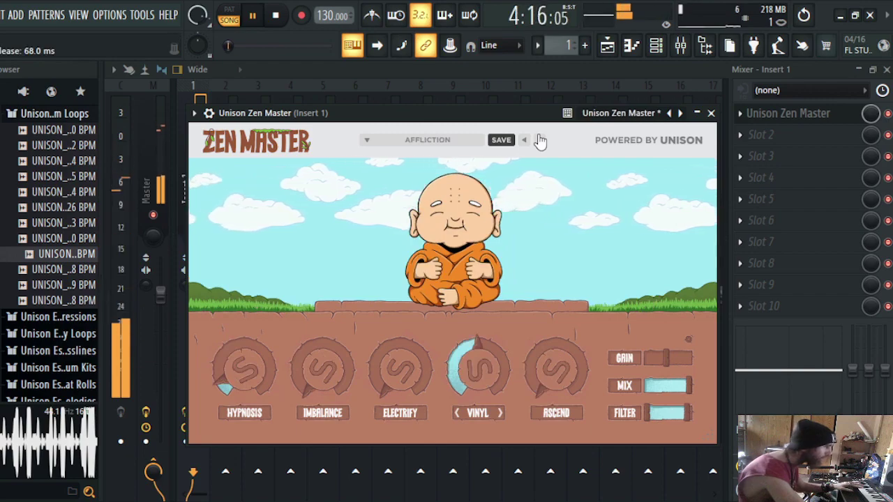
- Load Drip in slot 2 of Insert 1 and audition its presets from APEX through LO-FI
{"action": "left_click", "coordinate": [740, 140]}
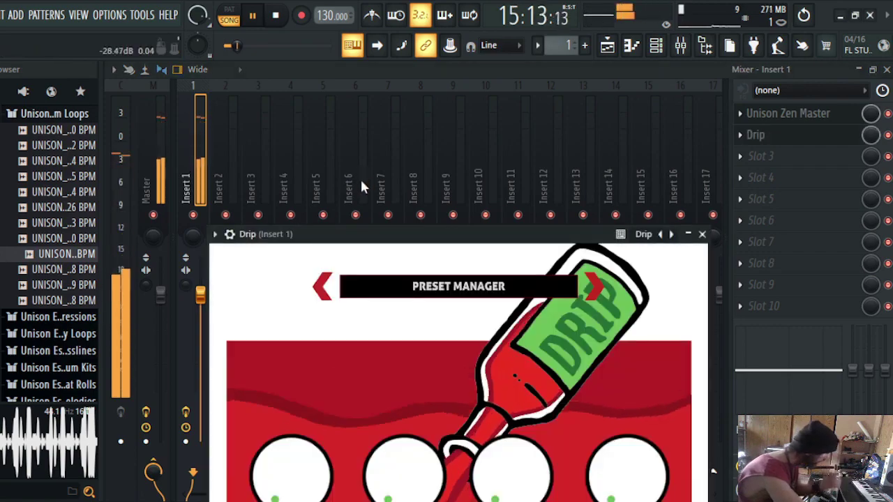
{"action": "left_click", "coordinate": [591, 286]}
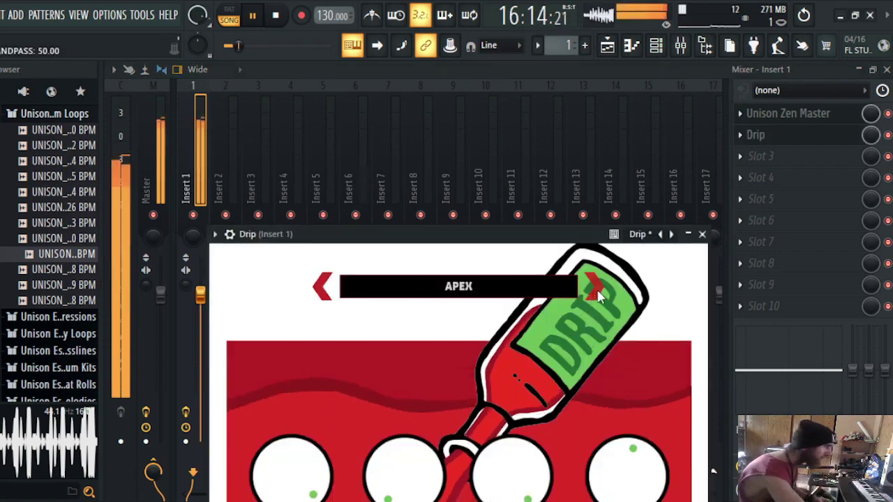
{"action": "left_click", "coordinate": [590, 286]}
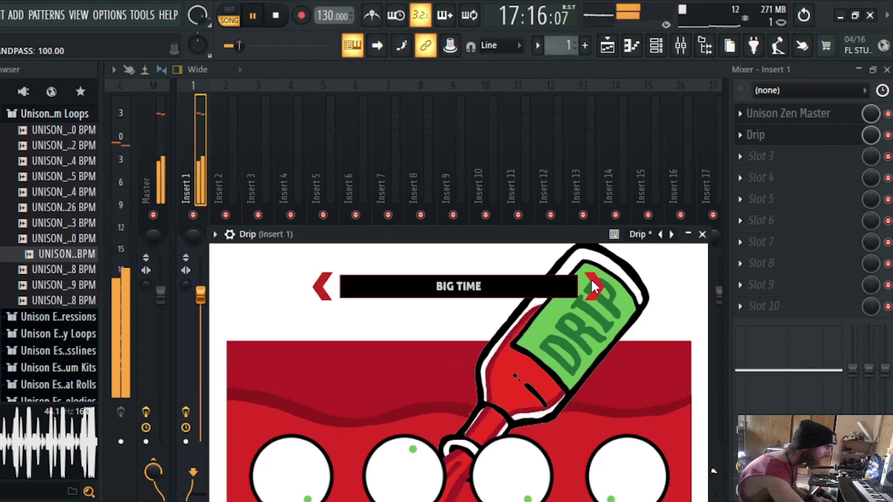
{"action": "left_click", "coordinate": [590, 287]}
{"action": "left_click", "coordinate": [591, 285]}
{"action": "left_click", "coordinate": [591, 284]}
{"action": "left_click", "coordinate": [591, 285]}
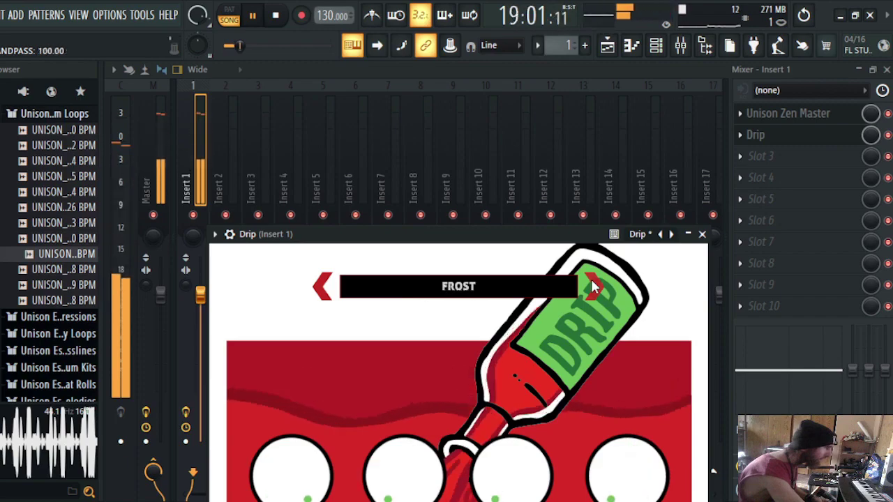
{"action": "left_click", "coordinate": [590, 284]}
{"action": "left_click", "coordinate": [591, 284]}
{"action": "left_click", "coordinate": [591, 284]}
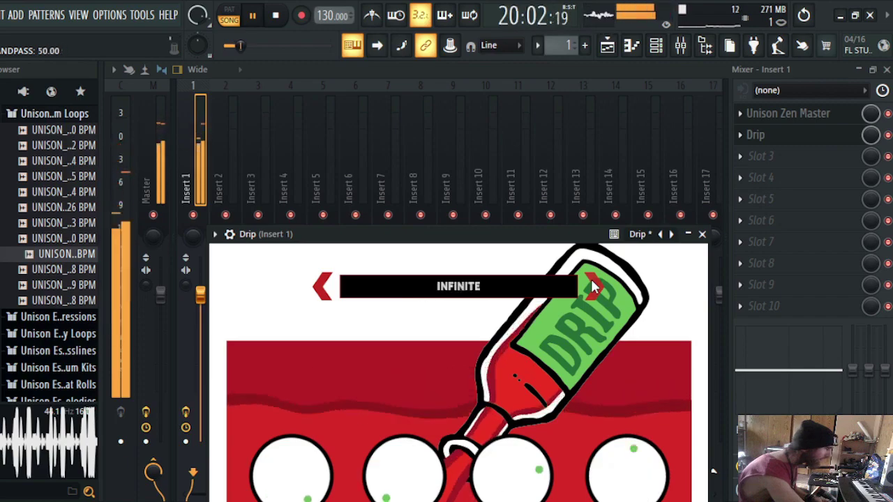
{"action": "left_click", "coordinate": [591, 284]}
- Audition the remaining Drip presets, including OPEN UP, SPICE, STARLIGHT and TORN, and settle on the 808 preset
{"action": "left_click_drag", "start_coordinate": [466, 235], "coordinate": [433, 61]}
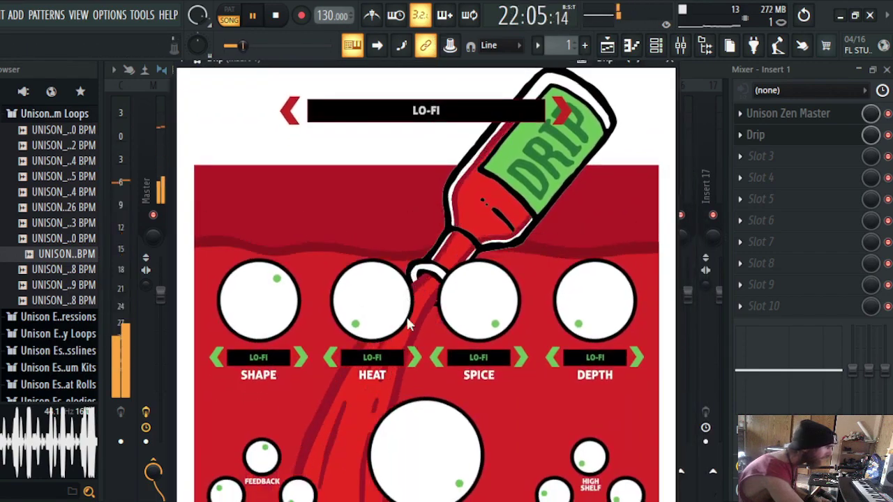
{"action": "left_click", "coordinate": [563, 108]}
{"action": "left_click", "coordinate": [566, 104]}
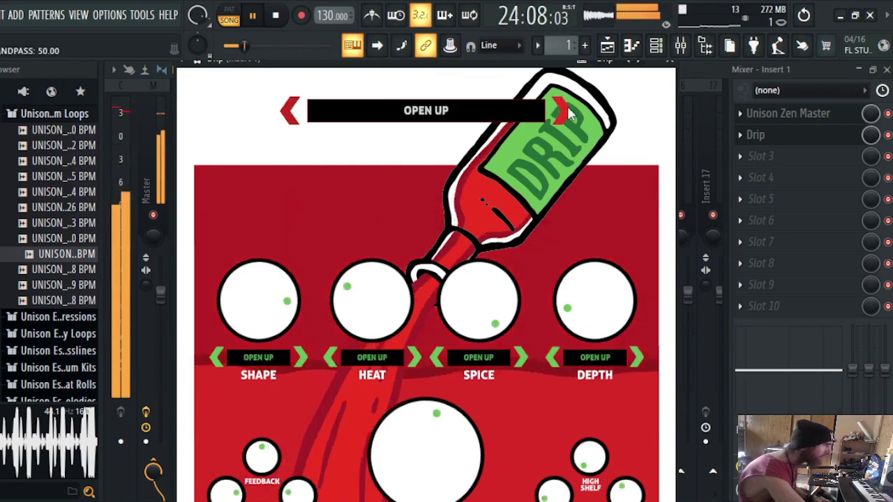
{"action": "left_click", "coordinate": [566, 104]}
{"action": "left_click", "coordinate": [566, 104]}
{"action": "left_click", "coordinate": [566, 103]}
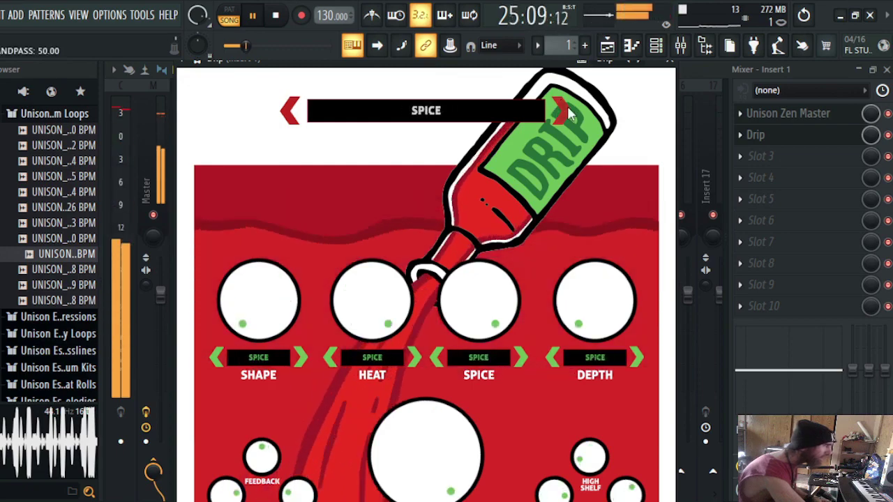
{"action": "left_click", "coordinate": [567, 104]}
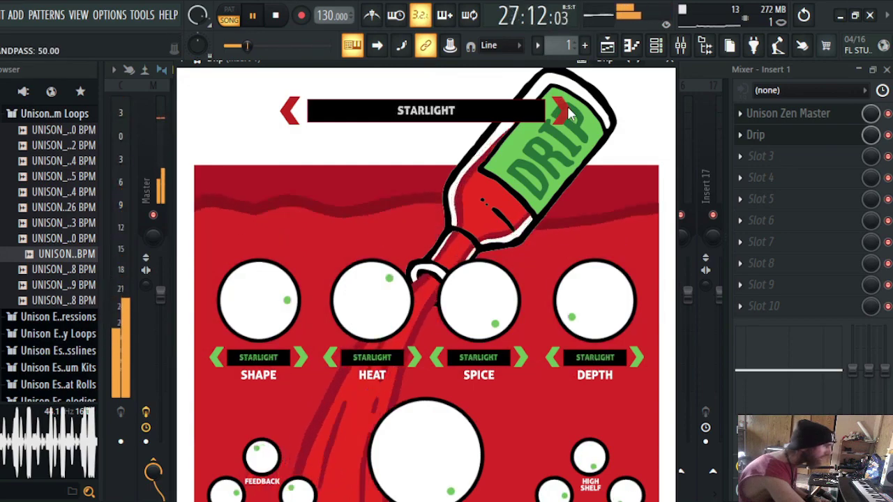
{"action": "left_click", "coordinate": [566, 104]}
{"action": "left_click", "coordinate": [567, 104]}
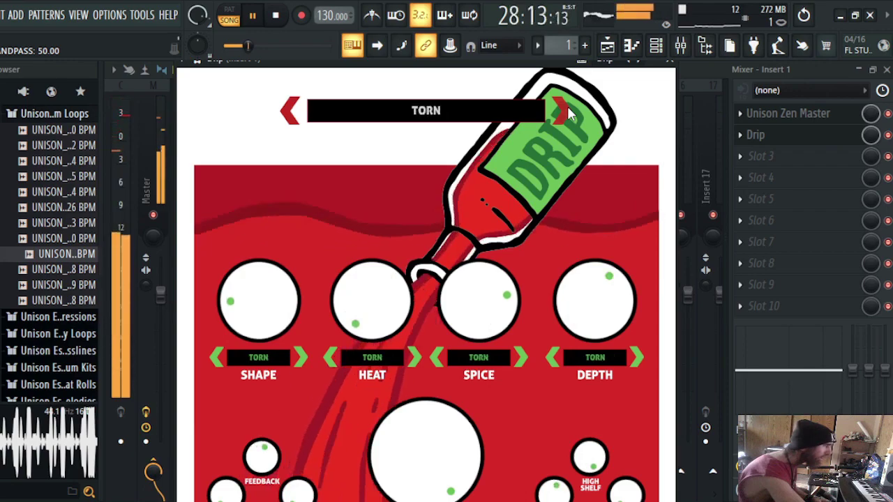
{"action": "left_click", "coordinate": [567, 104]}
{"action": "left_click", "coordinate": [566, 104]}
{"action": "left_click", "coordinate": [566, 104]}
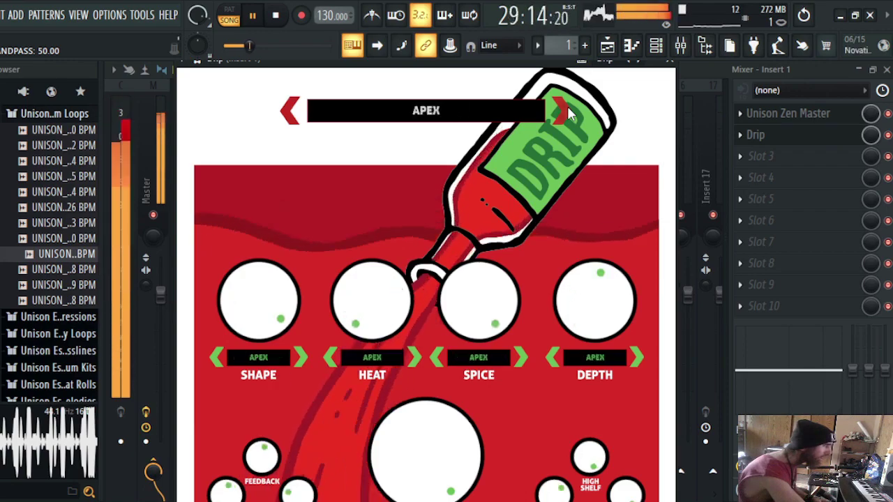
{"action": "left_click", "coordinate": [290, 110]}
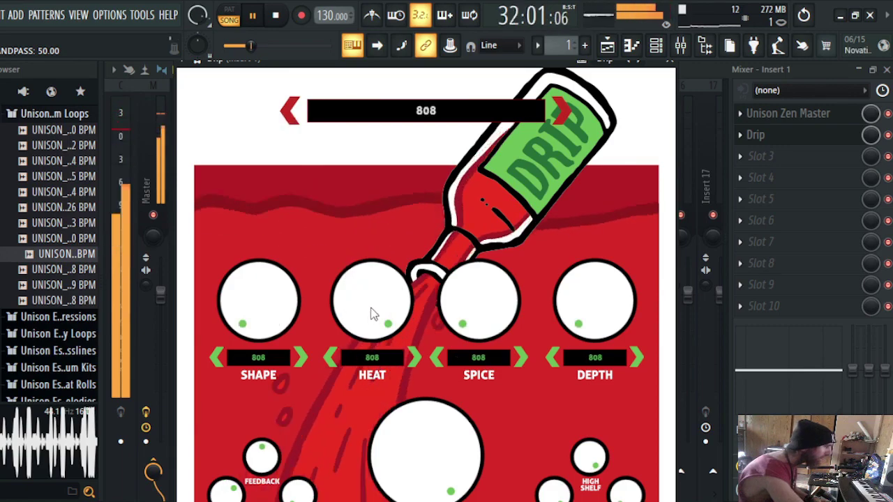
- Try the 808 preset with Heat at 86%, Shape at 62 and Spice at 100, lowering Spice through 54%
{"action": "scroll", "coordinate": [366, 319], "scroll_direction": "up", "scroll_amount": 3}
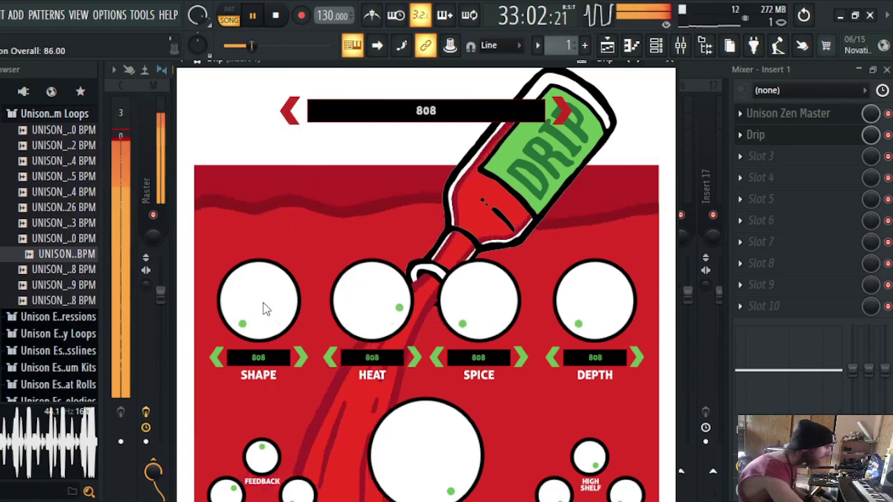
{"action": "scroll", "coordinate": [263, 303], "scroll_direction": "up", "scroll_amount": 5}
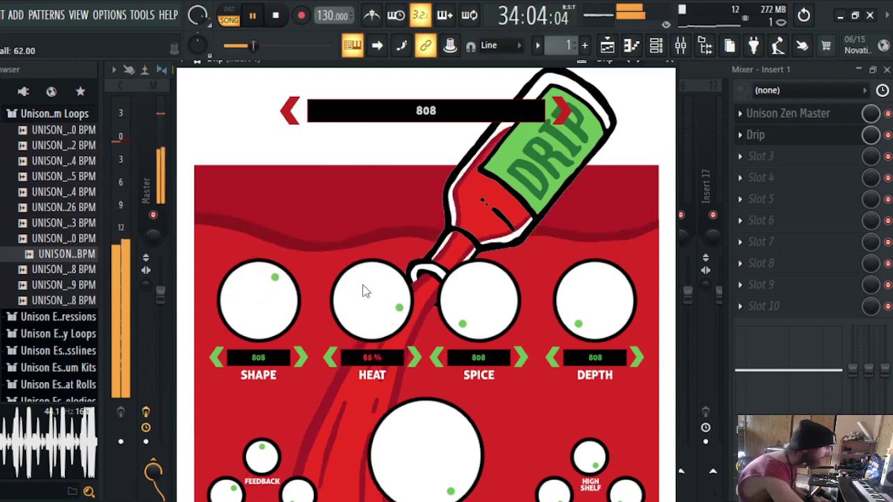
{"action": "scroll", "coordinate": [363, 288], "scroll_direction": "down", "scroll_amount": 3}
{"action": "scroll", "coordinate": [491, 333], "scroll_direction": "up", "scroll_amount": 10}
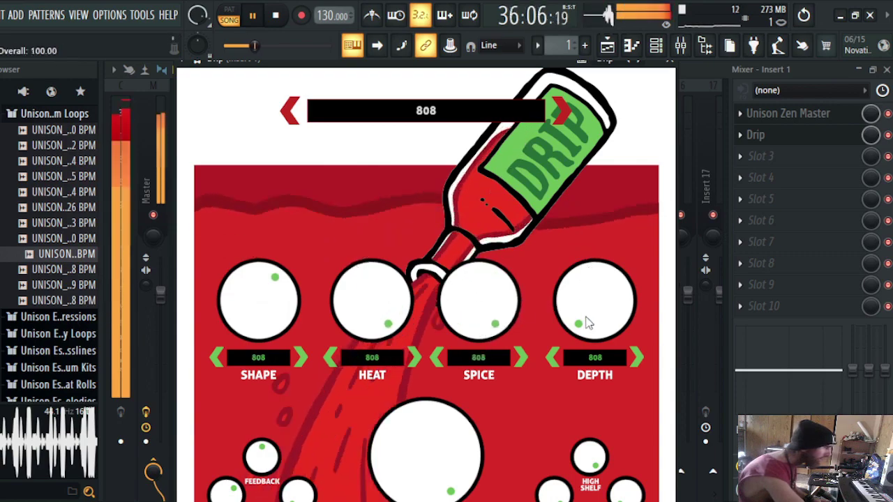
{"action": "scroll", "coordinate": [497, 324], "scroll_direction": "down", "scroll_amount": 4}
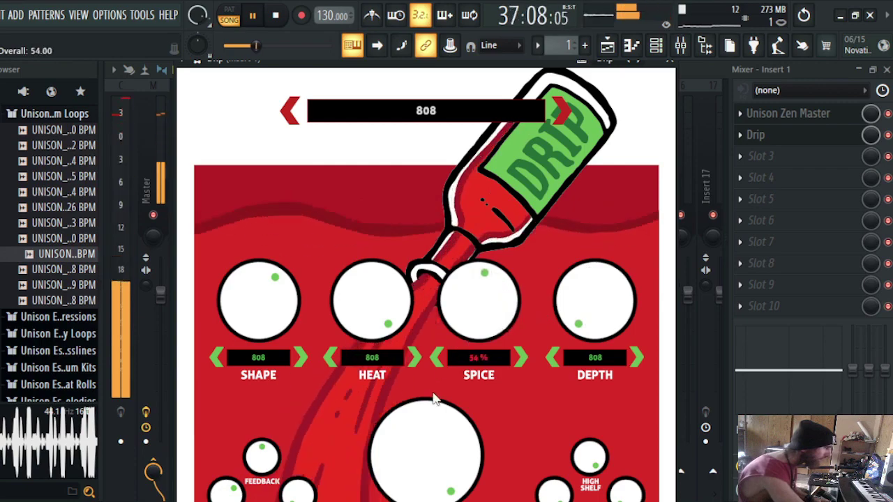
{"action": "scroll", "coordinate": [457, 331], "scroll_direction": "down", "scroll_amount": 2}
{"action": "scroll", "coordinate": [454, 328], "scroll_direction": "down", "scroll_amount": 2}
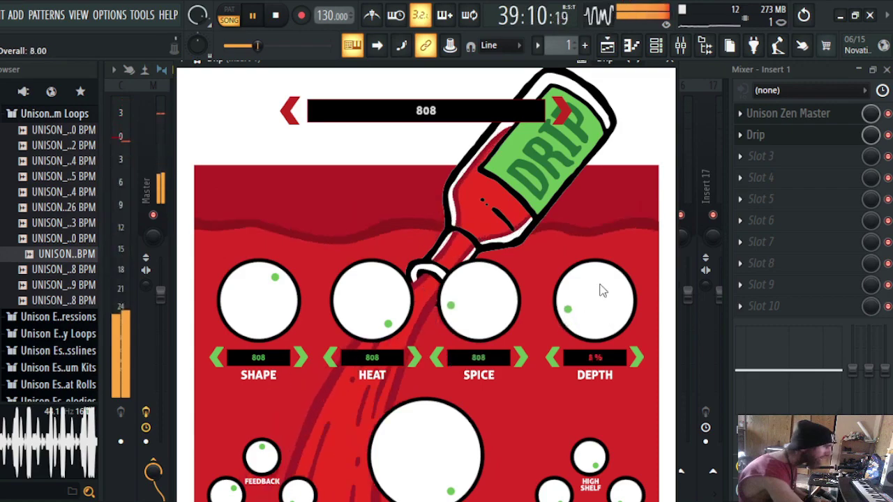
- Set Drip's Spice and Shape to 0 and its Depth to 7.20, and close the plugin window
{"action": "scroll", "coordinate": [592, 289], "scroll_direction": "up", "scroll_amount": 5}
{"action": "scroll", "coordinate": [583, 297], "scroll_direction": "down", "scroll_amount": 3}
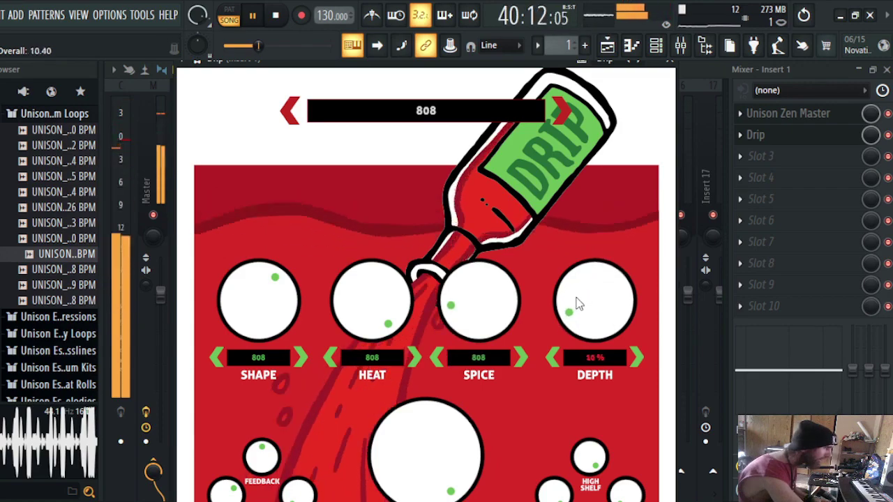
{"action": "scroll", "coordinate": [466, 307], "scroll_direction": "down", "scroll_amount": 4}
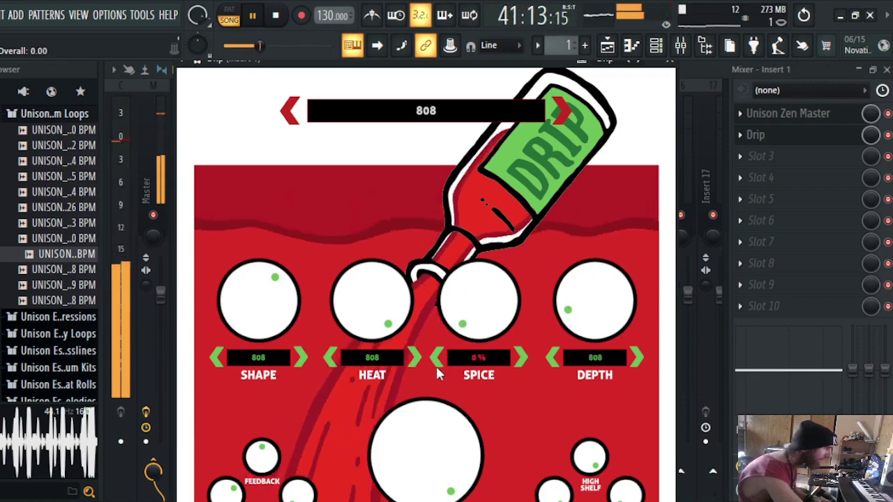
{"action": "scroll", "coordinate": [253, 323], "scroll_direction": "down", "scroll_amount": 6}
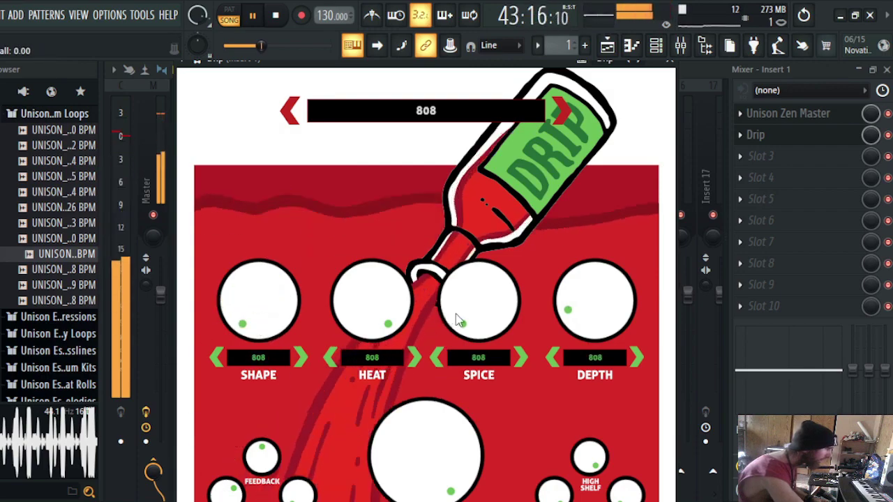
{"action": "scroll", "coordinate": [592, 311], "scroll_direction": "down", "scroll_amount": 3}
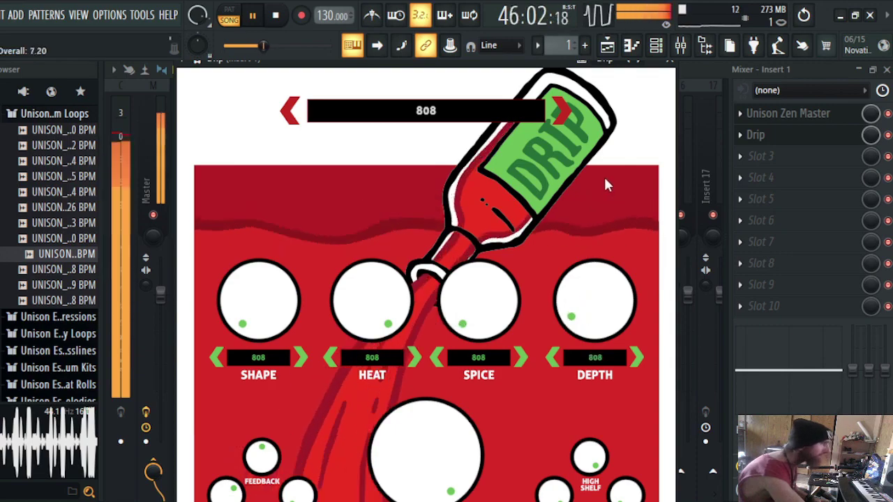
{"action": "left_click", "coordinate": [669, 64]}
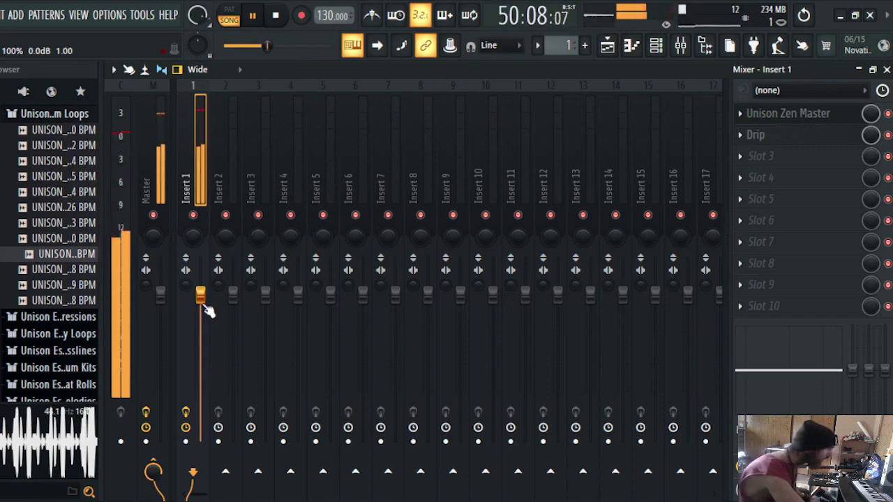
- Stop playback, select Insert 2 in the mixer, and return to the playlist
{"action": "left_click", "coordinate": [277, 17]}
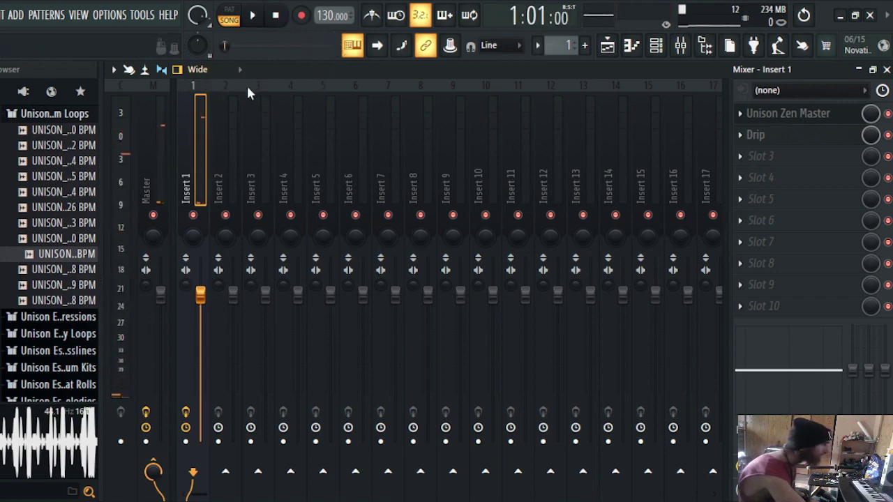
{"action": "left_click", "coordinate": [227, 91]}
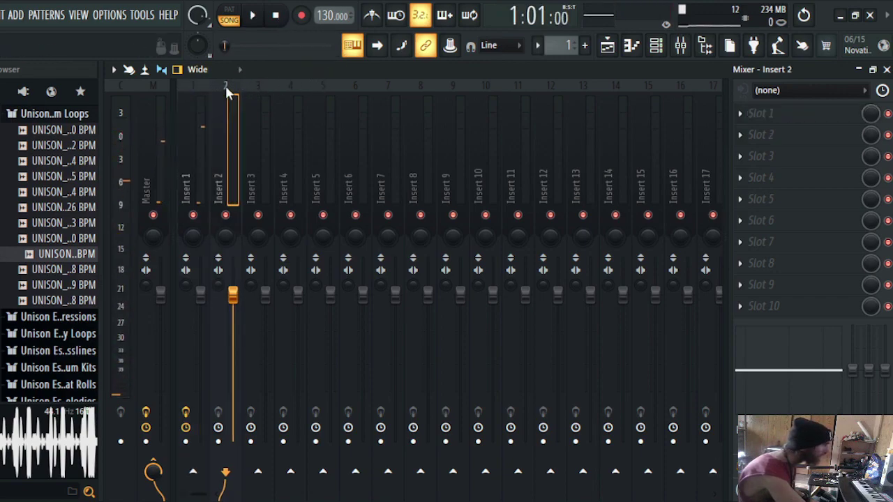
{"action": "left_click", "coordinate": [607, 49]}
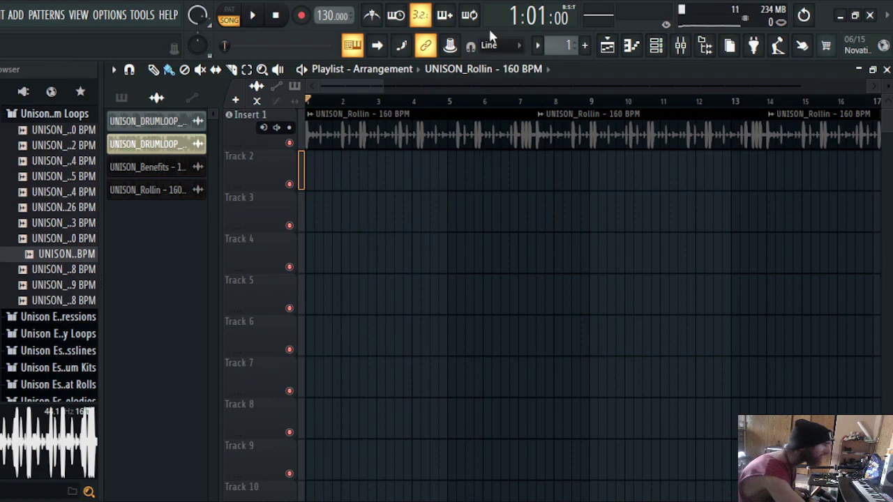
- Collapse the drum loops folder in the browser and expand the Unison Essential Melody Loops folder
{"action": "scroll", "coordinate": [36, 281], "scroll_direction": "up", "scroll_amount": 6}
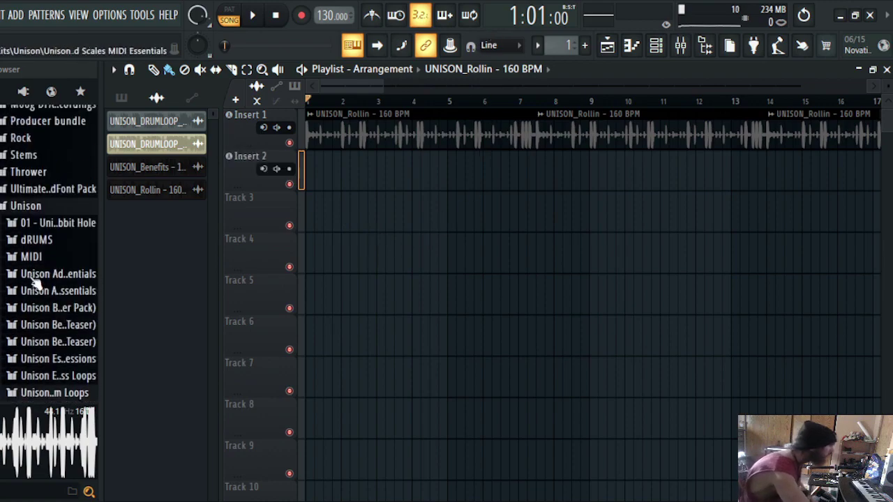
{"action": "scroll", "coordinate": [39, 321], "scroll_direction": "down", "scroll_amount": 2}
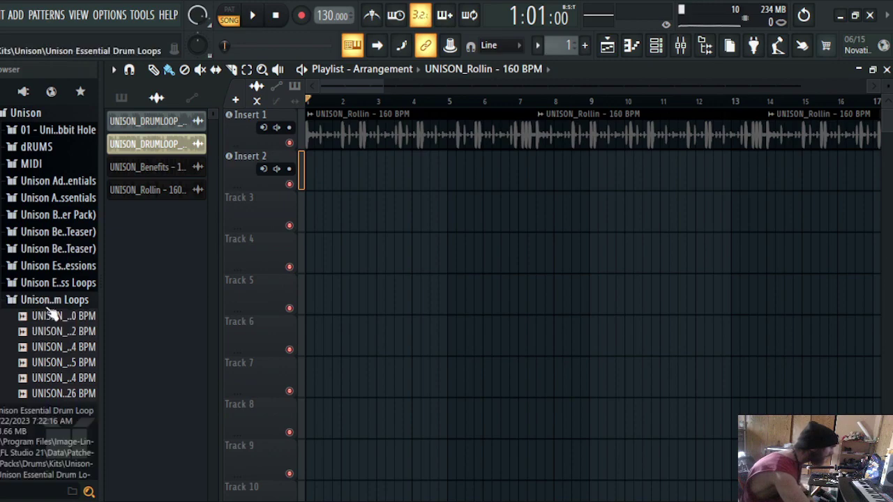
{"action": "left_click", "coordinate": [49, 307]}
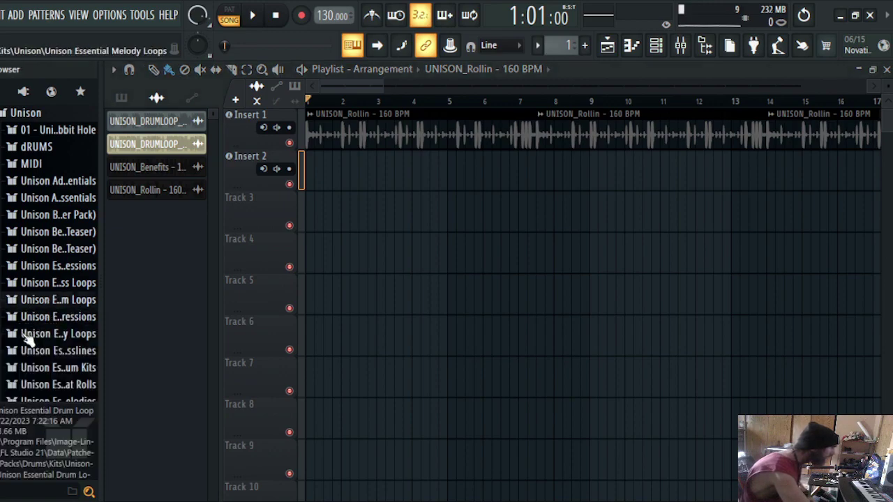
{"action": "left_click", "coordinate": [26, 336]}
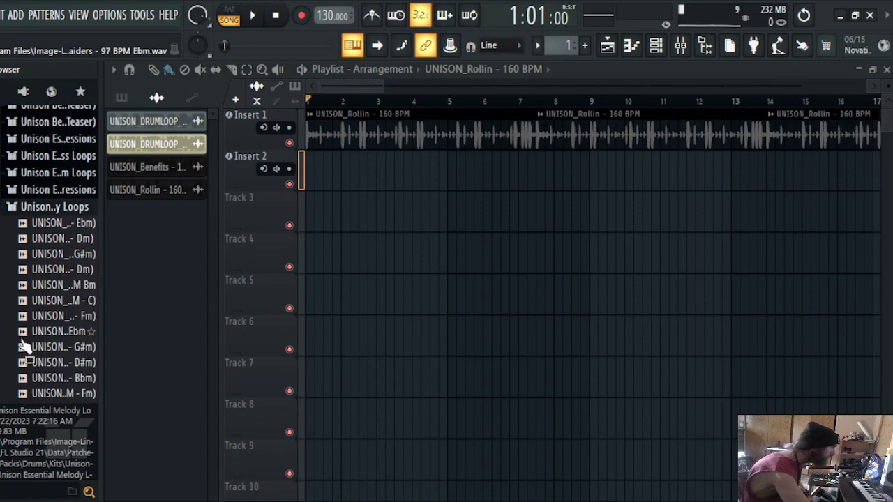
- Audition the melody loops in the folder, from the 96 BPM Ebm loop through UNISON_Pride (135BPM - Fm)
{"action": "scroll", "coordinate": [31, 360], "scroll_direction": "down", "scroll_amount": 3}
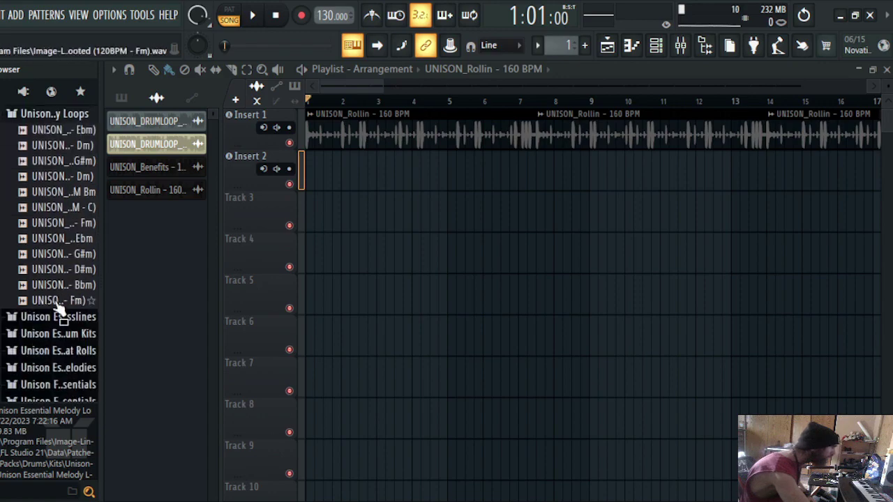
{"action": "scroll", "coordinate": [59, 305], "scroll_direction": "up", "scroll_amount": 5}
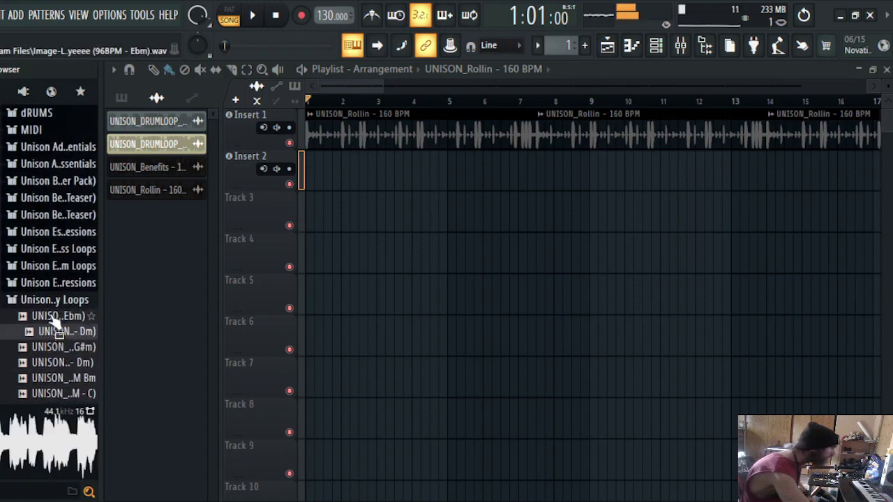
{"action": "left_click", "coordinate": [51, 318]}
{"action": "left_click", "coordinate": [54, 346]}
{"action": "scroll", "coordinate": [55, 352], "scroll_direction": "down", "scroll_amount": 3}
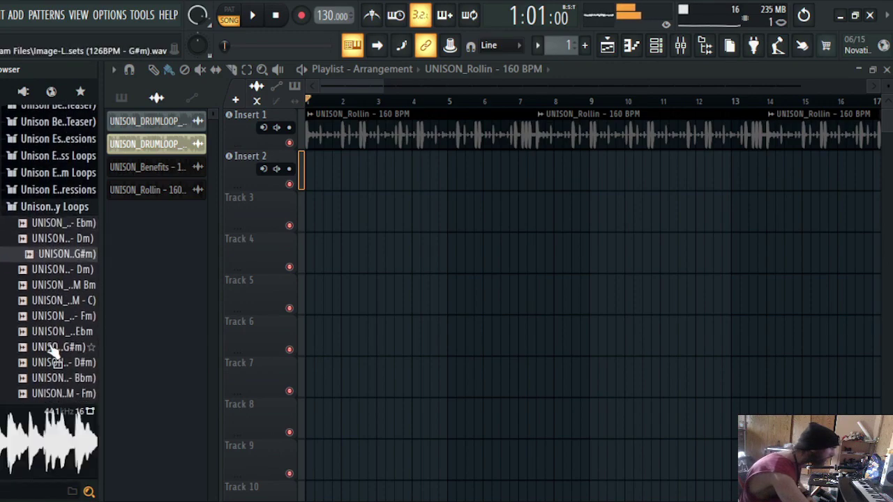
{"action": "left_click", "coordinate": [58, 272]}
{"action": "left_click", "coordinate": [59, 286]}
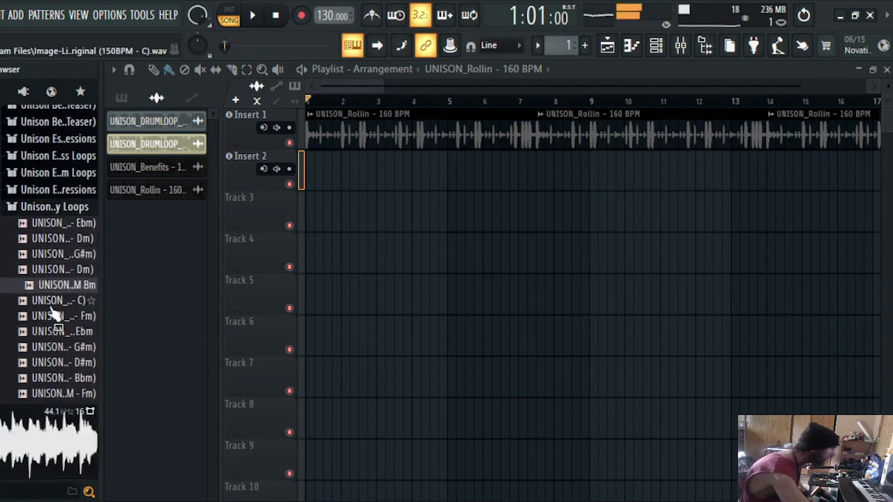
{"action": "left_click", "coordinate": [52, 304]}
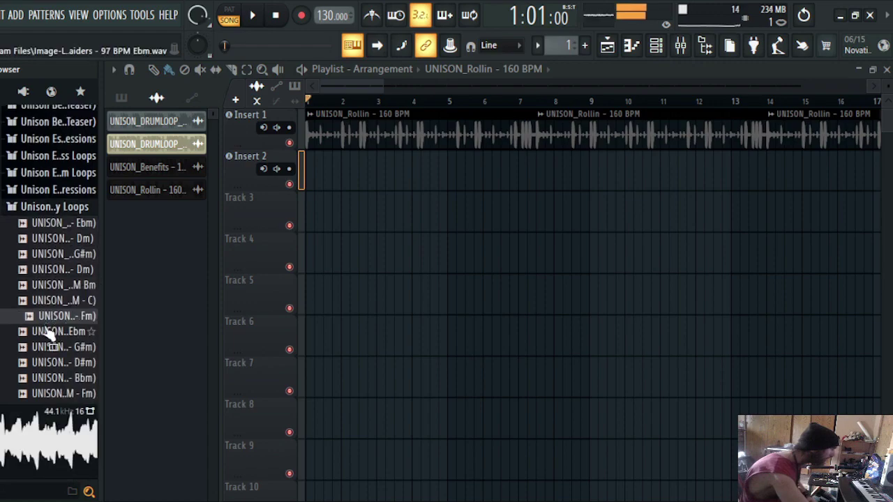
{"action": "key", "text": "Down"}
- Try UNISON_Pride (135BPM - Fm) at bar 1 of the Insert 2 track against the drums, reverse it, and delete the clip
{"action": "left_click_drag", "start_coordinate": [53, 328], "coordinate": [391, 171]}
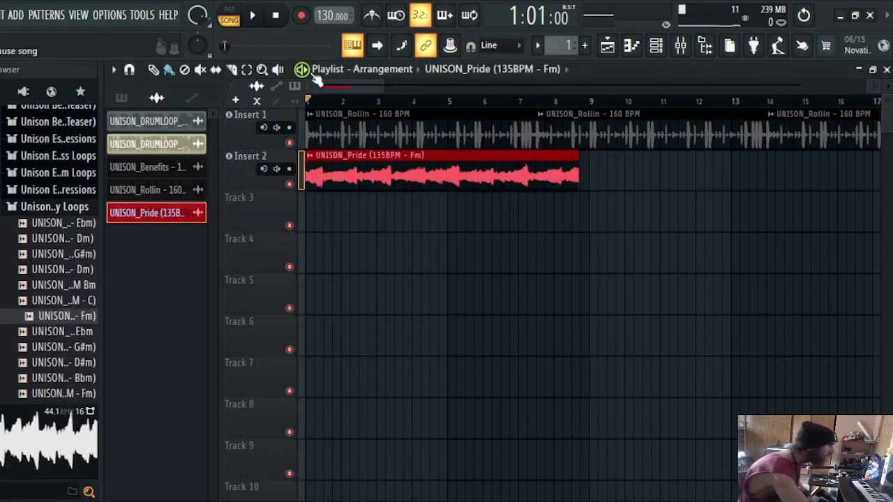
{"action": "key", "text": "space"}
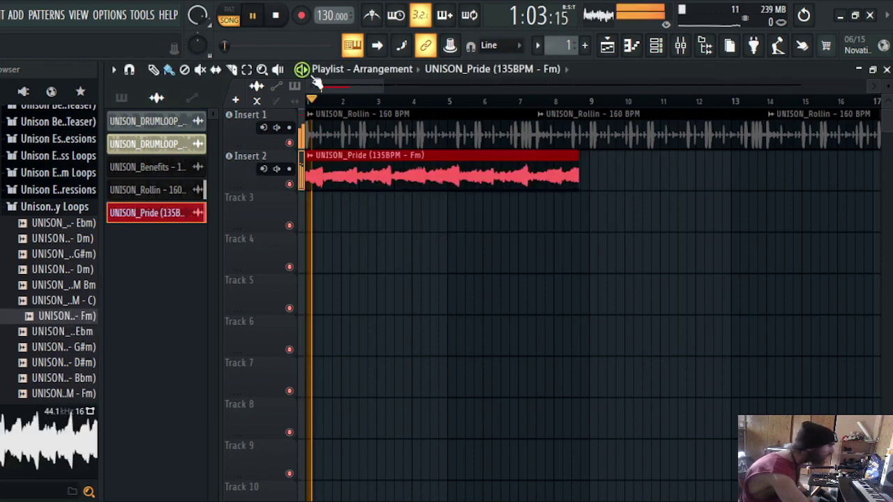
{"action": "double_click", "coordinate": [346, 182]}
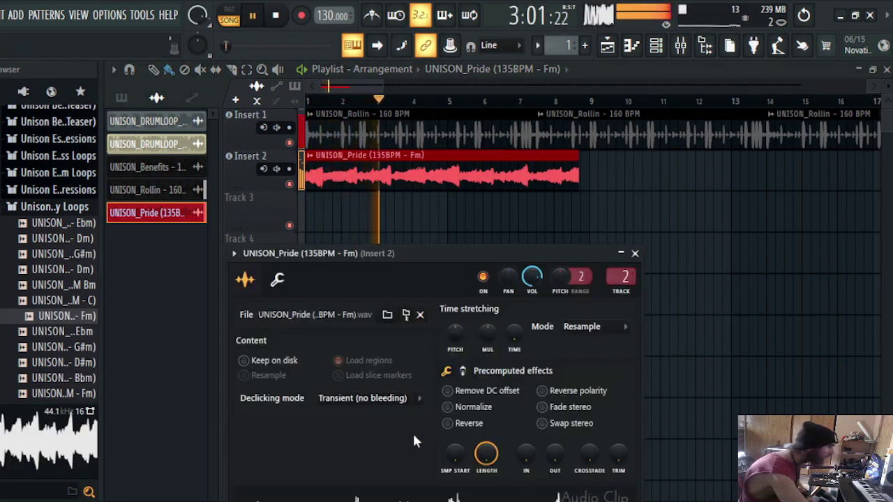
{"action": "left_click", "coordinate": [447, 423]}
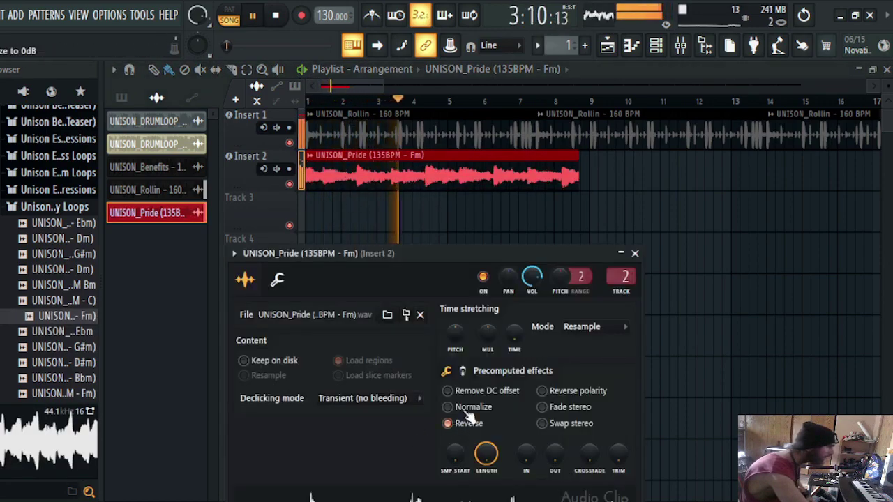
{"action": "left_click", "coordinate": [635, 253]}
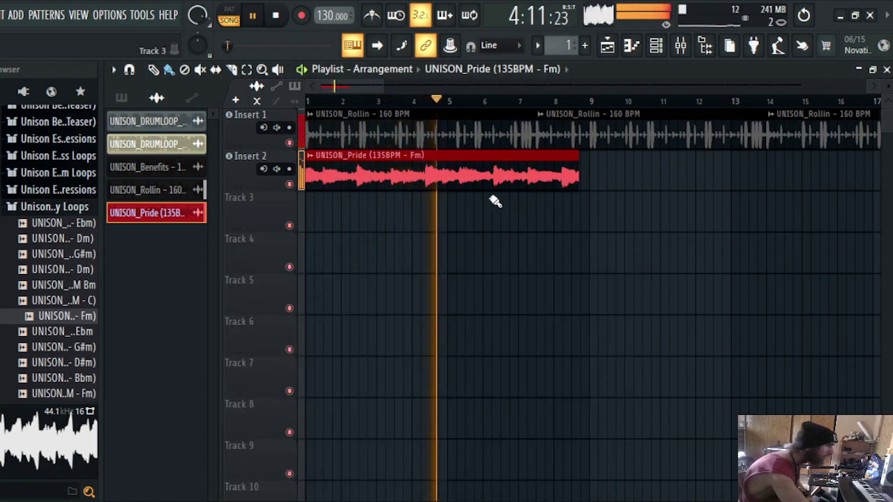
{"action": "right_click", "coordinate": [432, 175]}
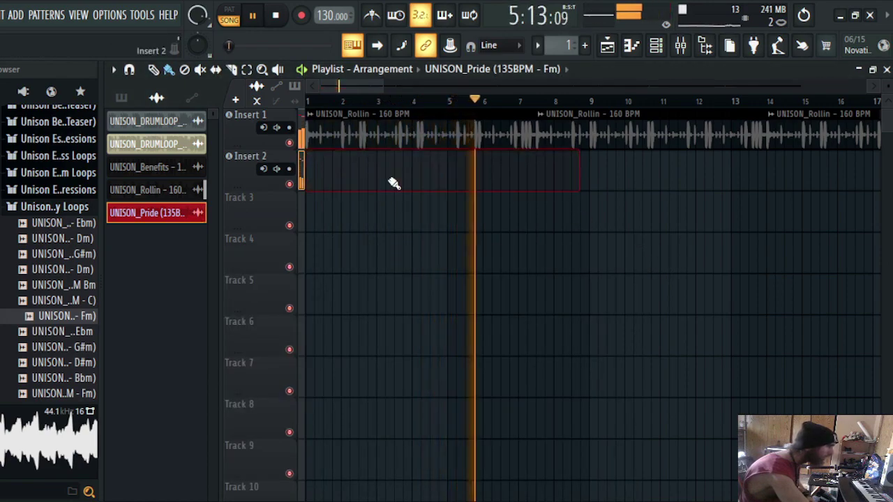
- Audition other melody loops over the playing drums, including the Dm, Ebm and Bbm ones, ending on UNISON_Zooted (120BPM - Fm)
{"action": "left_click", "coordinate": [63, 346]}
{"action": "left_click", "coordinate": [53, 317]}
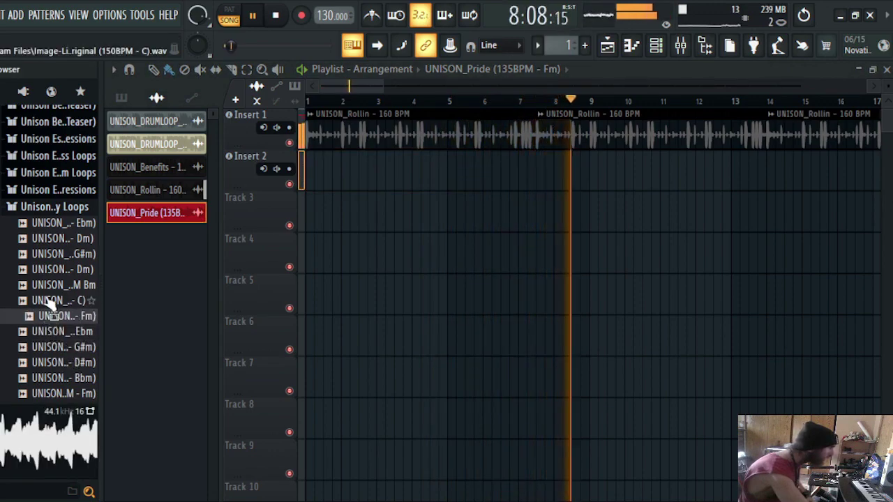
{"action": "left_click", "coordinate": [50, 270]}
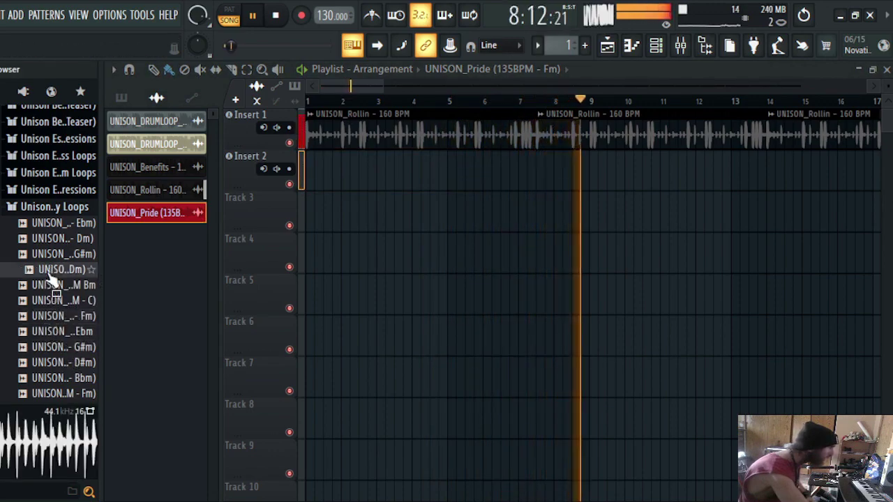
{"action": "left_click", "coordinate": [57, 240]}
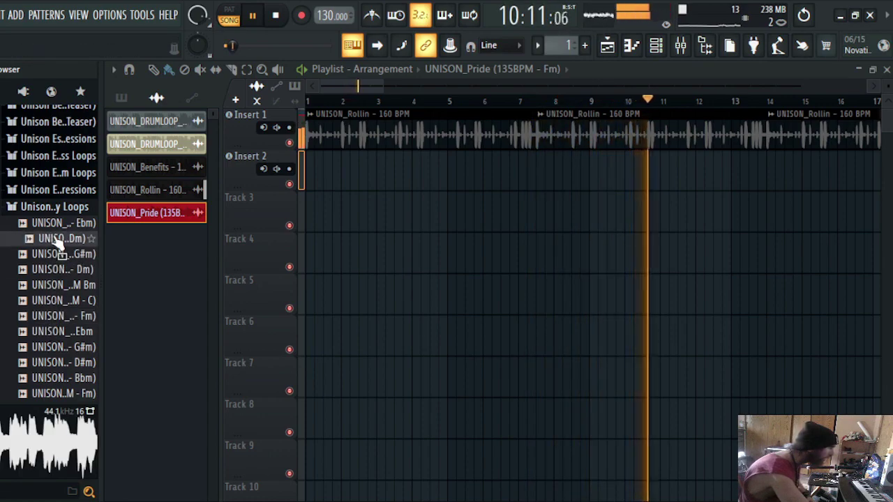
{"action": "left_click", "coordinate": [56, 224]}
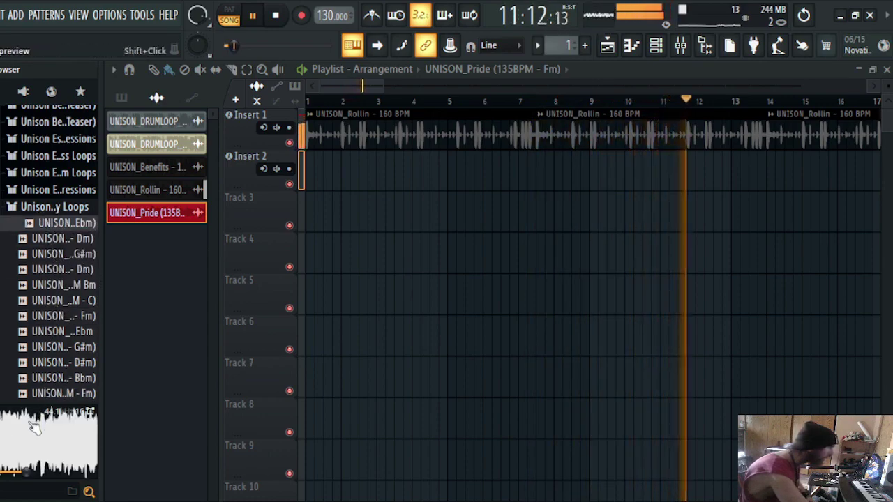
{"action": "left_click", "coordinate": [52, 377]}
{"action": "left_click", "coordinate": [55, 393]}
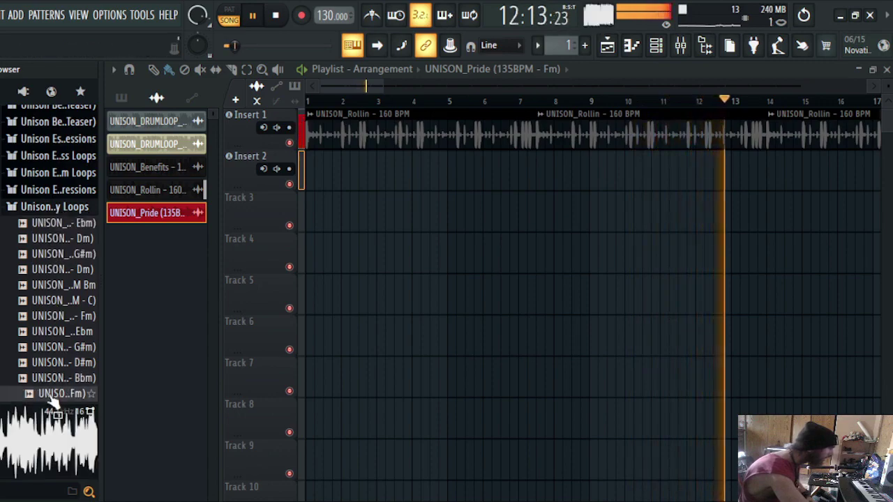
- Try UNISON_Zooted (120BPM - Fm) at bar 1 of the Insert 2 track, replay from the start, delete the clip and stop playback
{"action": "left_click_drag", "start_coordinate": [56, 401], "coordinate": [311, 167]}
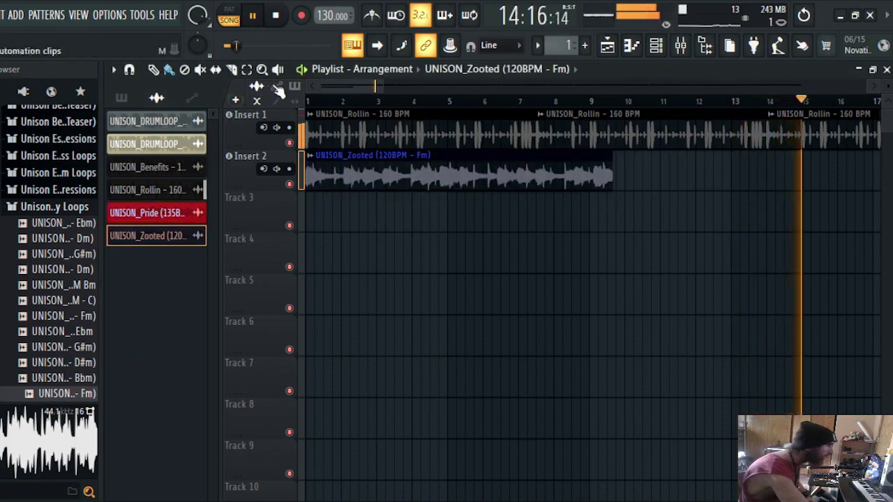
{"action": "key", "text": "space"}
{"action": "key", "text": "space"}
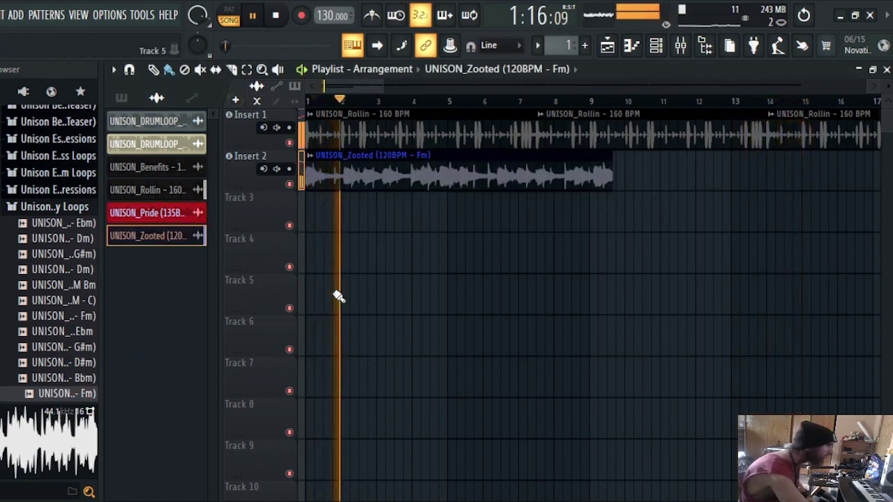
{"action": "right_click", "coordinate": [375, 183]}
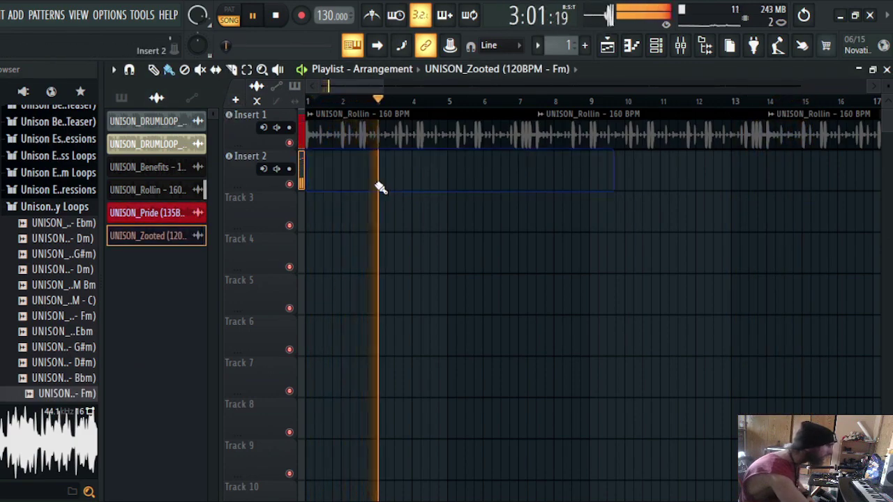
{"action": "left_click", "coordinate": [276, 17]}
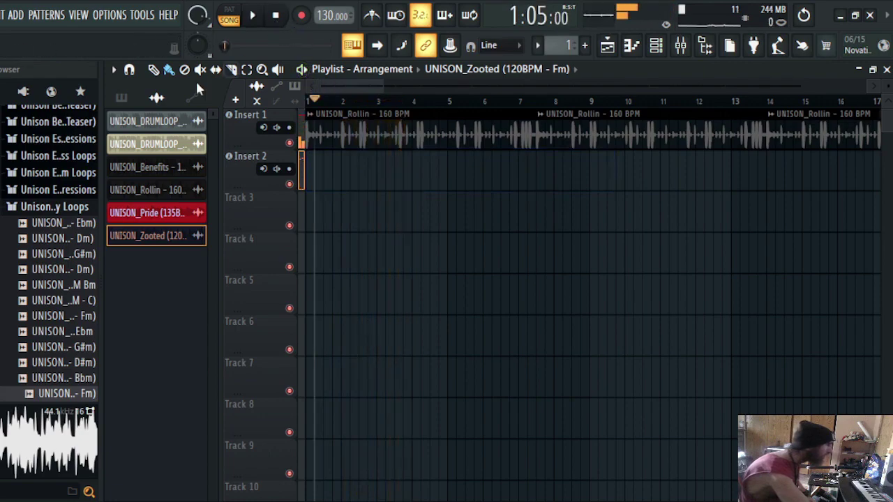
- Reopen the melody loops folder and audition its loops without the drums, from the 96 BPM Ebm loop down to UNISON_Zooted
{"action": "left_click", "coordinate": [4, 208]}
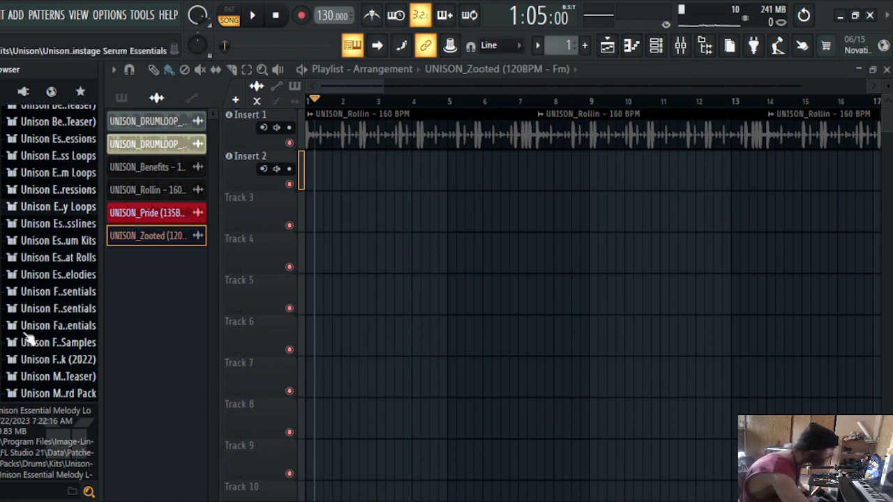
{"action": "left_click", "coordinate": [29, 208]}
{"action": "left_click", "coordinate": [32, 224]}
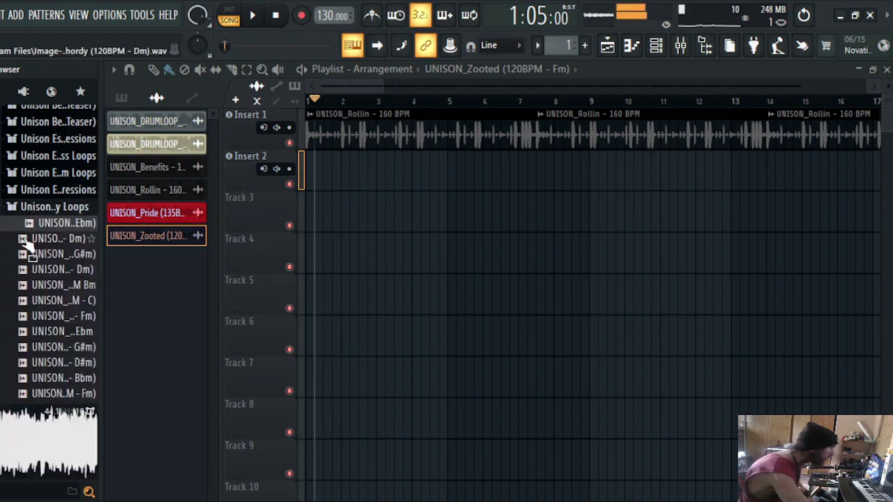
{"action": "left_click", "coordinate": [35, 285]}
{"action": "left_click", "coordinate": [42, 332]}
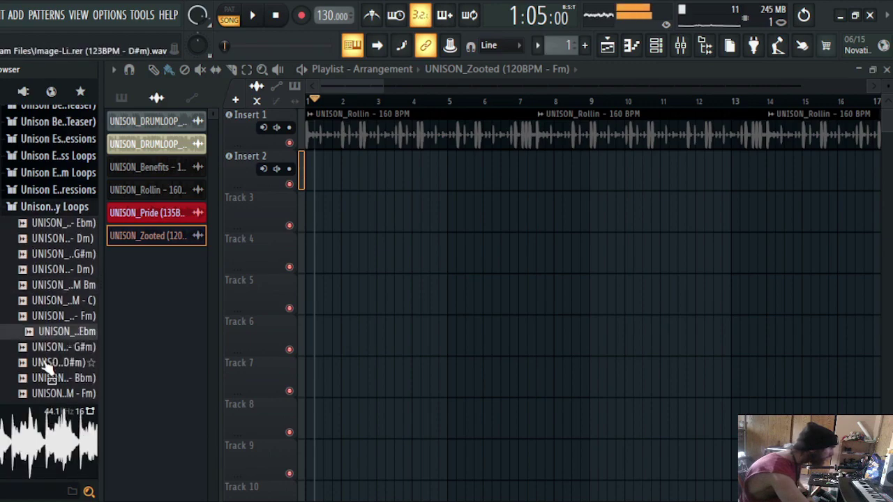
{"action": "left_click", "coordinate": [46, 379]}
{"action": "left_click", "coordinate": [48, 394]}
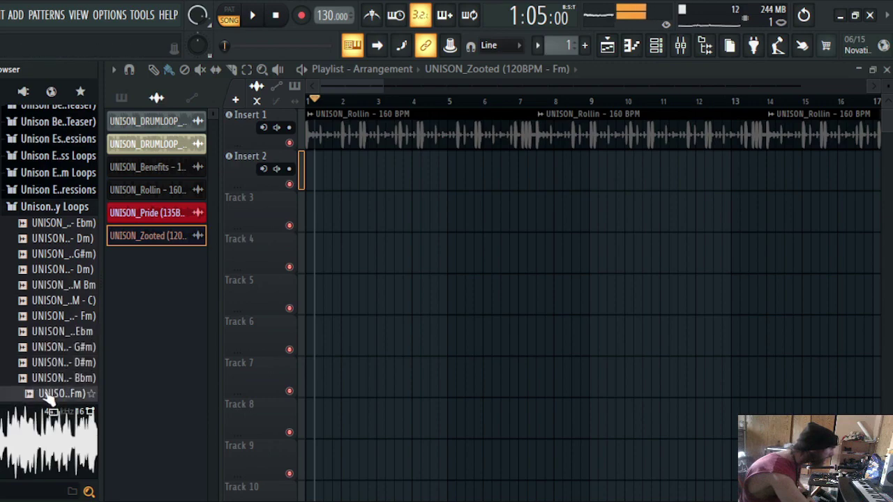
- Go back up through the melody loops and audition several once more, including the 97 BPM Ebm loop
{"action": "scroll", "coordinate": [49, 349], "scroll_direction": "down", "scroll_amount": 5}
{"action": "scroll", "coordinate": [63, 210], "scroll_direction": "up", "scroll_amount": 3}
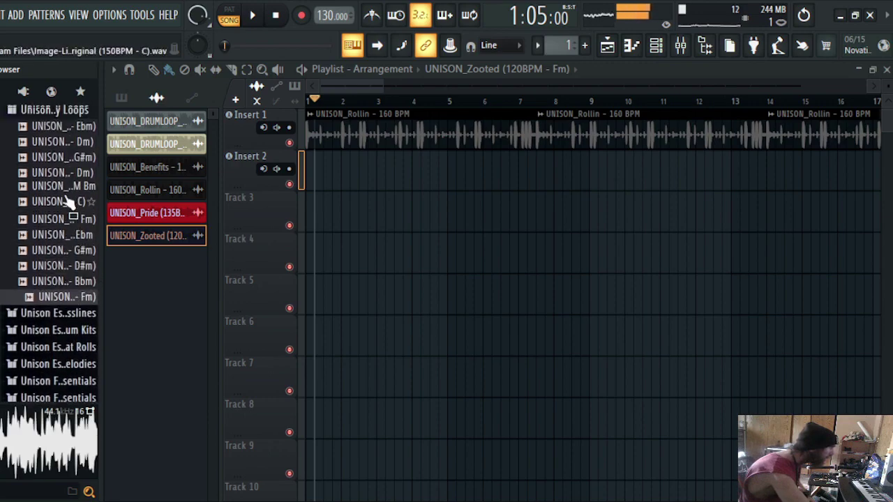
{"action": "left_click", "coordinate": [59, 285]}
{"action": "left_click", "coordinate": [53, 255]}
{"action": "left_click", "coordinate": [50, 239]}
{"action": "scroll", "coordinate": [52, 252], "scroll_direction": "up", "scroll_amount": 2}
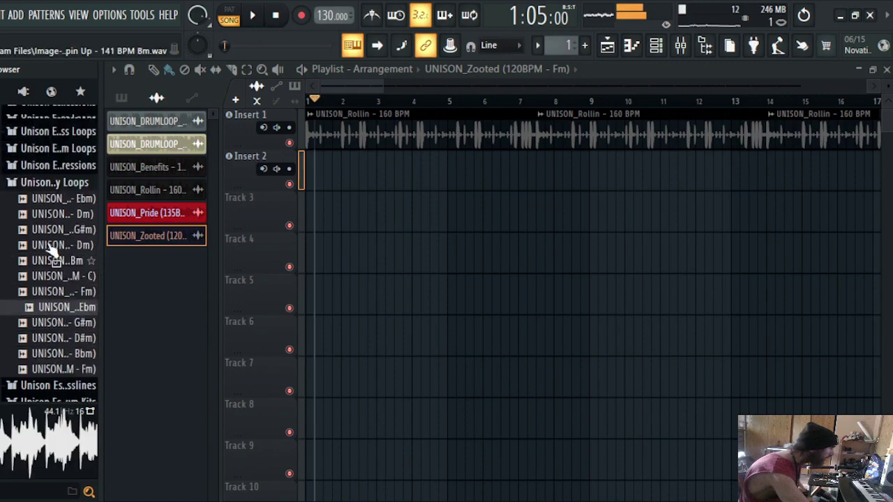
{"action": "scroll", "coordinate": [53, 251], "scroll_direction": "up", "scroll_amount": 1}
{"action": "left_click", "coordinate": [45, 226]}
- Collapse the melody loops folder and expand the Unison Essential Famous MIDI Chord Progressions folder
{"action": "left_click", "coordinate": [51, 207]}
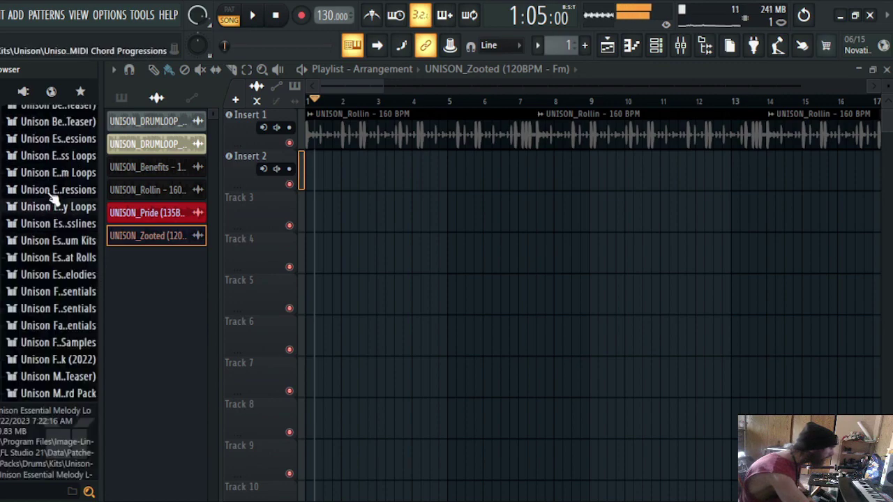
{"action": "left_click", "coordinate": [51, 192]}
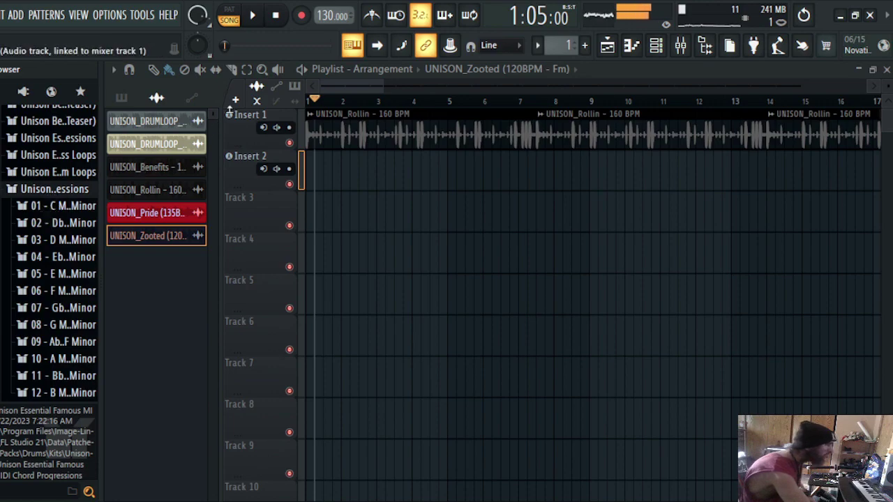
- Play the arrangement from the start, add a Harmor instrument channel and show its detailed channel settings
{"action": "left_click_drag", "start_coordinate": [318, 103], "coordinate": [304, 94]}
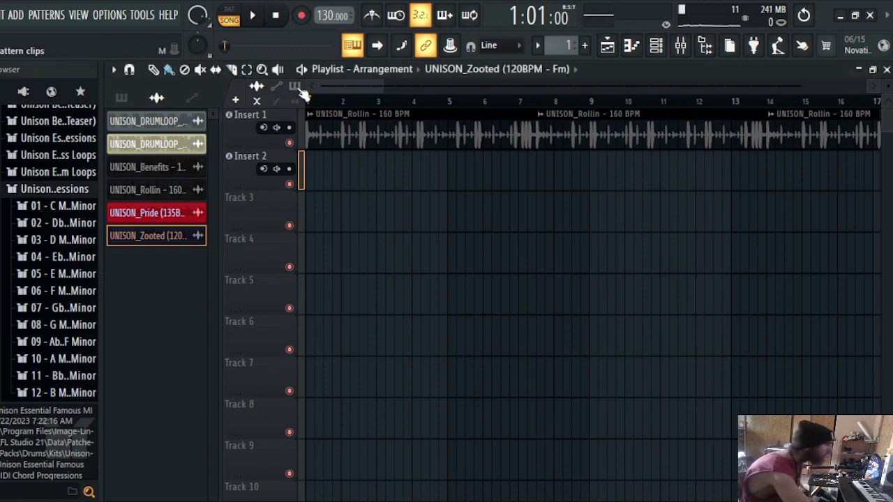
{"action": "key", "text": "space"}
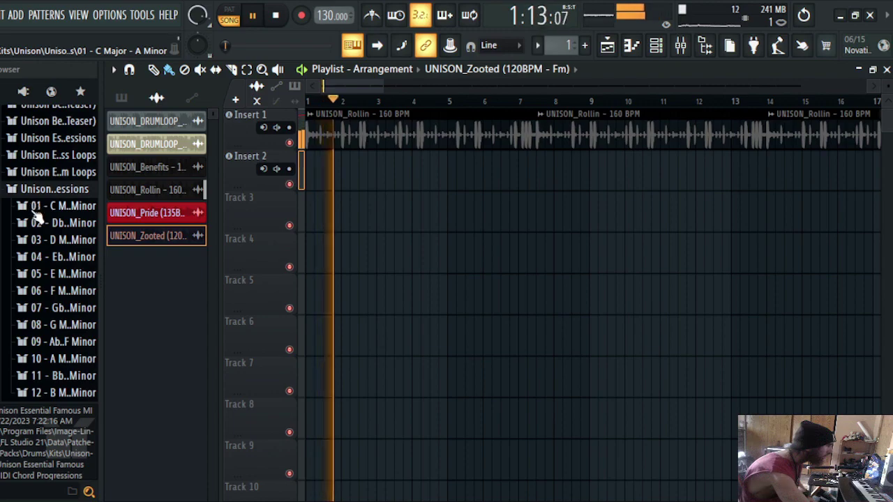
{"action": "left_click", "coordinate": [656, 45]}
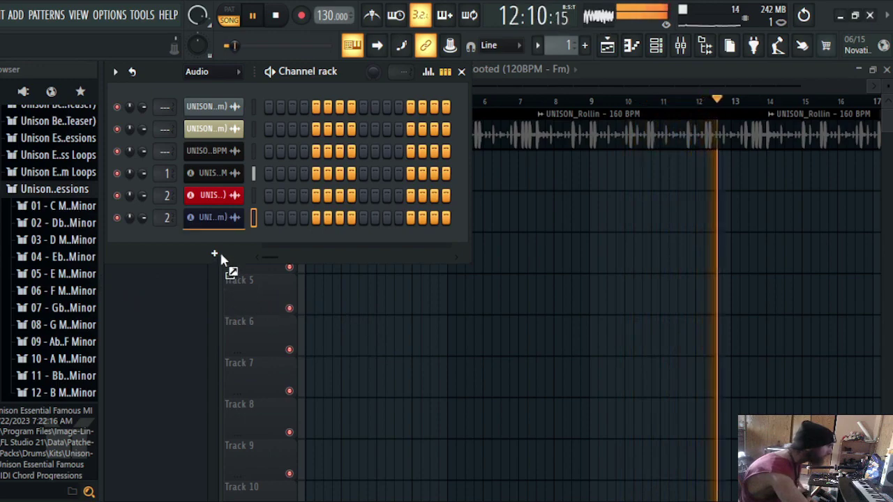
{"action": "left_click_drag", "start_coordinate": [222, 247], "coordinate": [220, 244]}
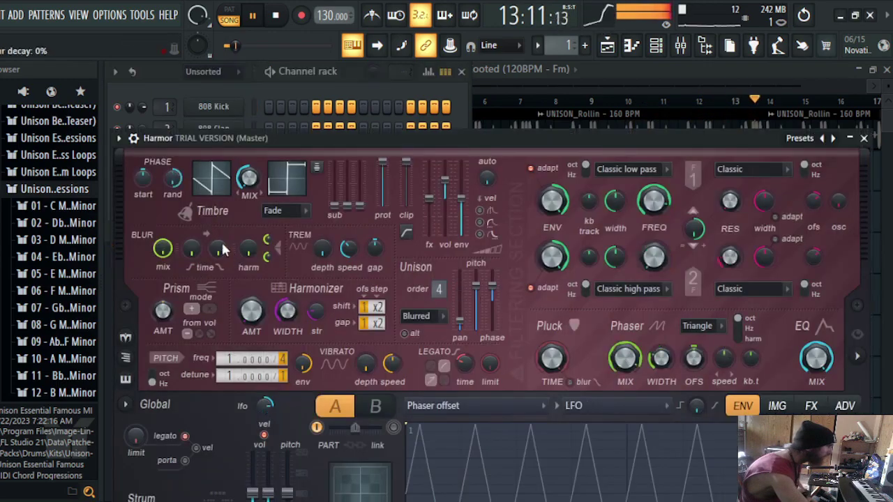
{"action": "left_click", "coordinate": [133, 138]}
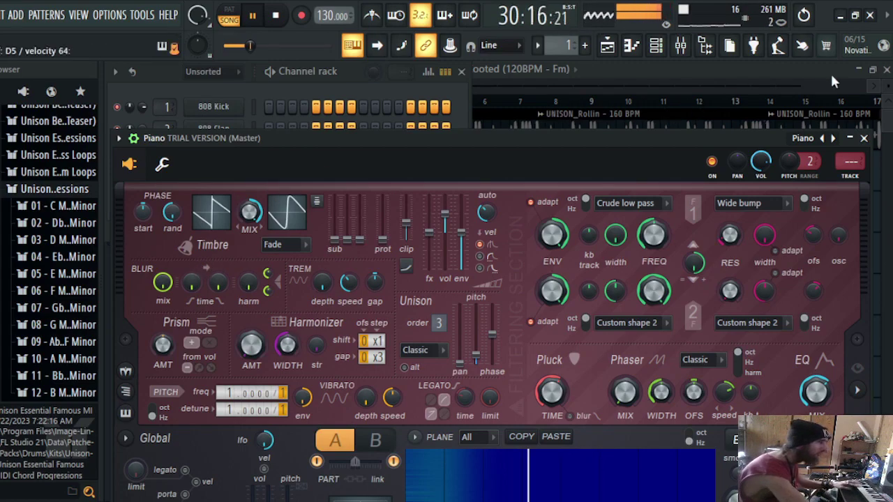
- Audition the Harmor presets from Piano 2 onward through Piano 5 and Rhodes
{"action": "left_click", "coordinate": [834, 138]}
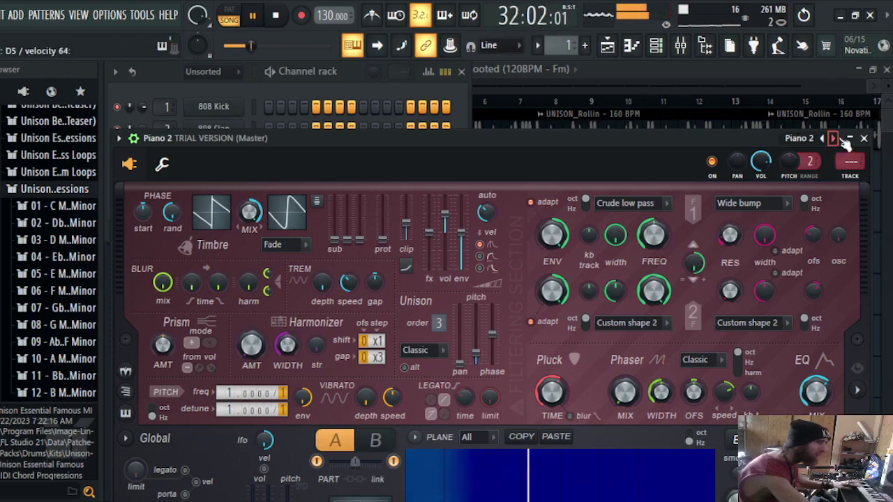
{"action": "left_click", "coordinate": [833, 138]}
{"action": "left_click", "coordinate": [834, 138]}
{"action": "left_click", "coordinate": [834, 138]}
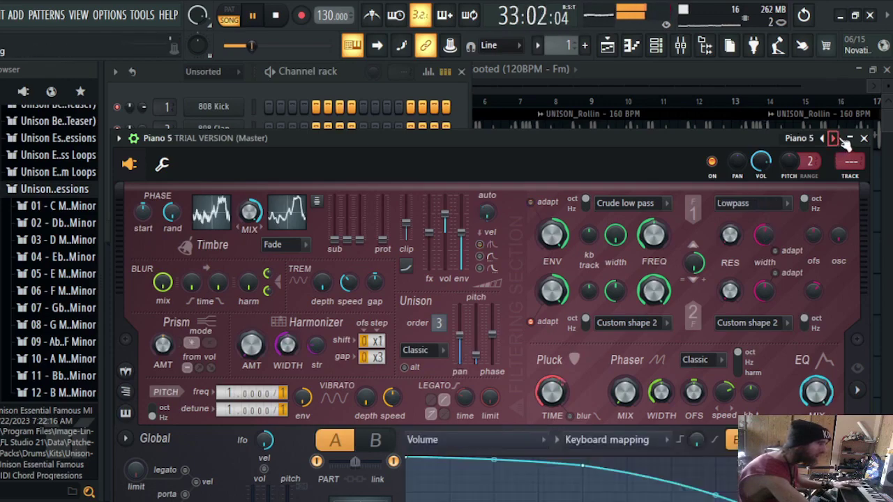
{"action": "left_click", "coordinate": [834, 138]}
{"action": "left_click", "coordinate": [834, 138]}
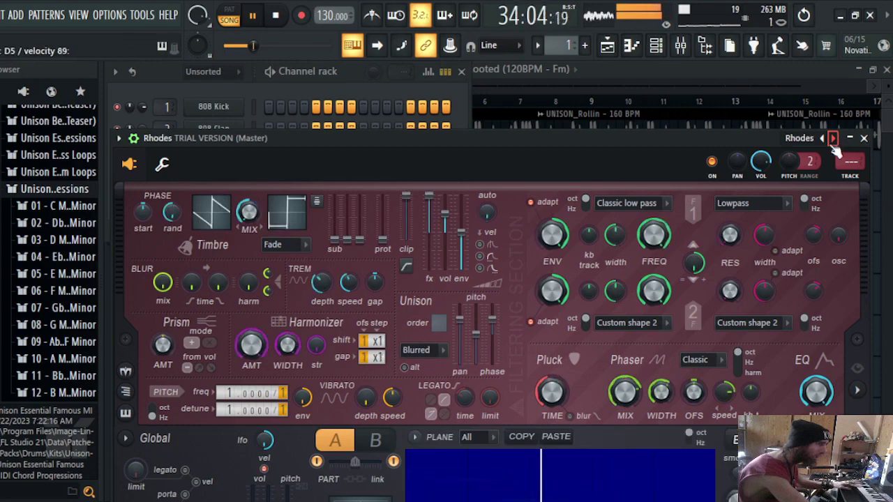
{"action": "left_click", "coordinate": [834, 138]}
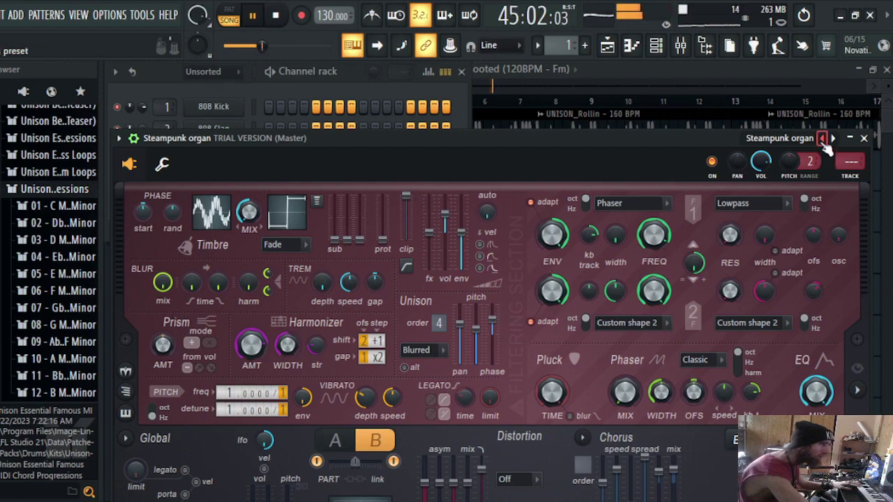
- Go back through the piano presets, settle on Piano 3 for Harmor, and return to the playlist
{"action": "left_click", "coordinate": [822, 138]}
{"action": "left_click", "coordinate": [821, 138]}
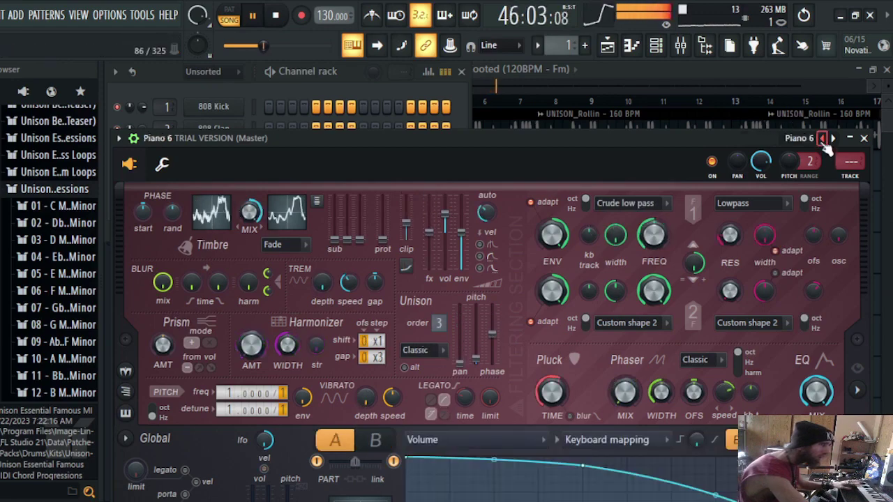
{"action": "left_click", "coordinate": [822, 138]}
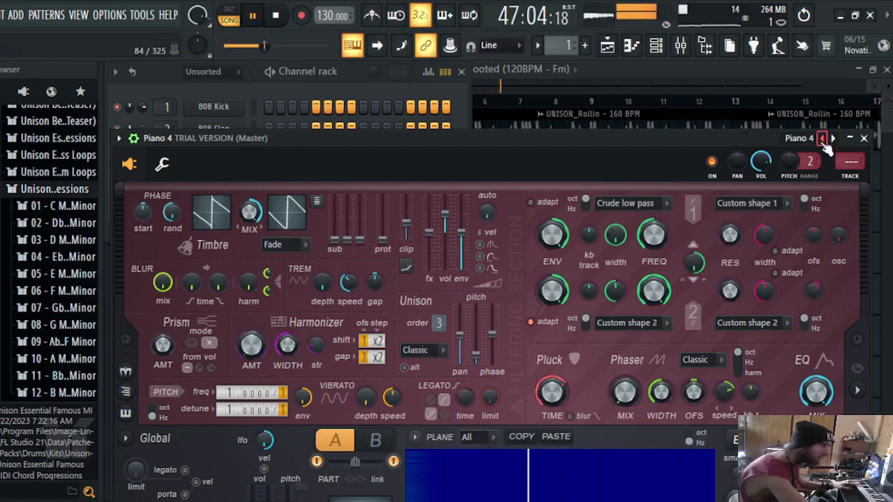
{"action": "left_click", "coordinate": [822, 138]}
{"action": "left_click", "coordinate": [822, 138]}
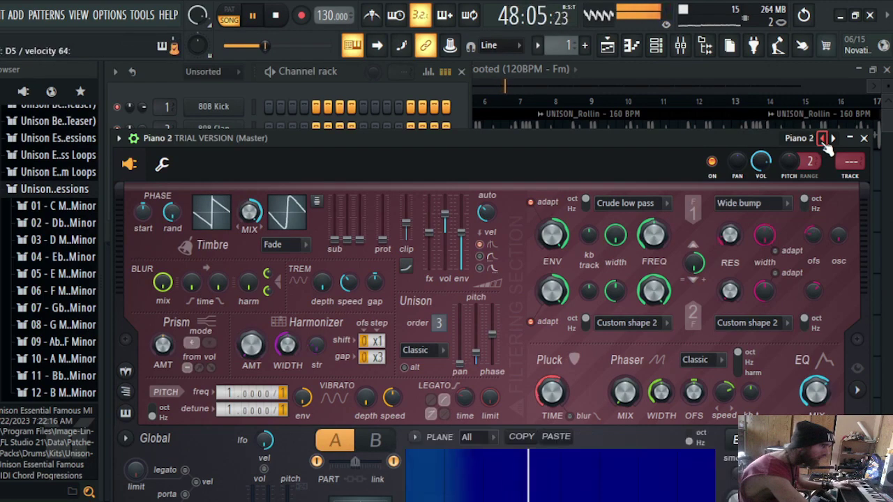
{"action": "left_click", "coordinate": [832, 138]}
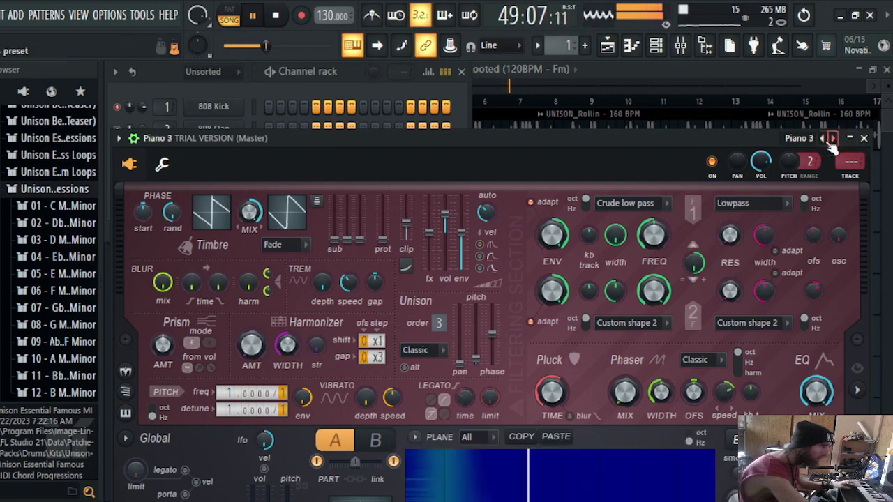
{"action": "left_click", "coordinate": [675, 87]}
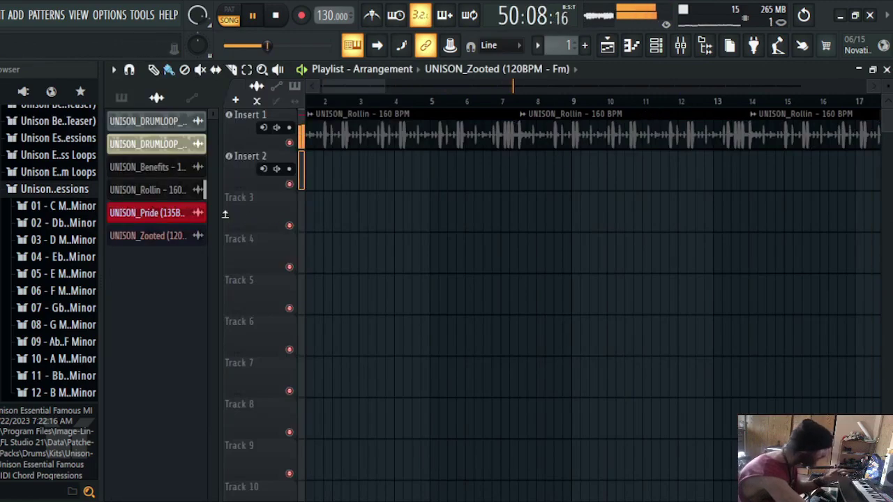
- Try both progressions from the 01 - C Major - A Minor folder on the Piano 3 channel in pattern mode, starting with Led Zeppelin - Stairway to Heaven
{"action": "left_click", "coordinate": [34, 208]}
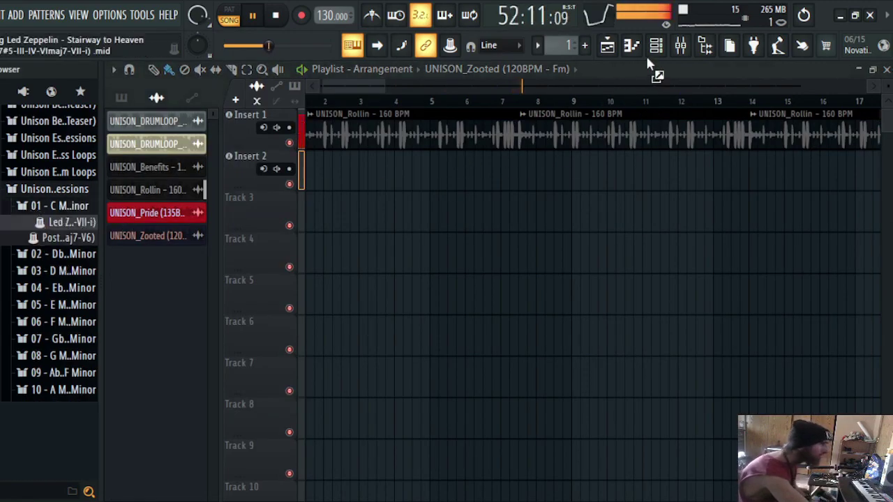
{"action": "key", "text": "F6"}
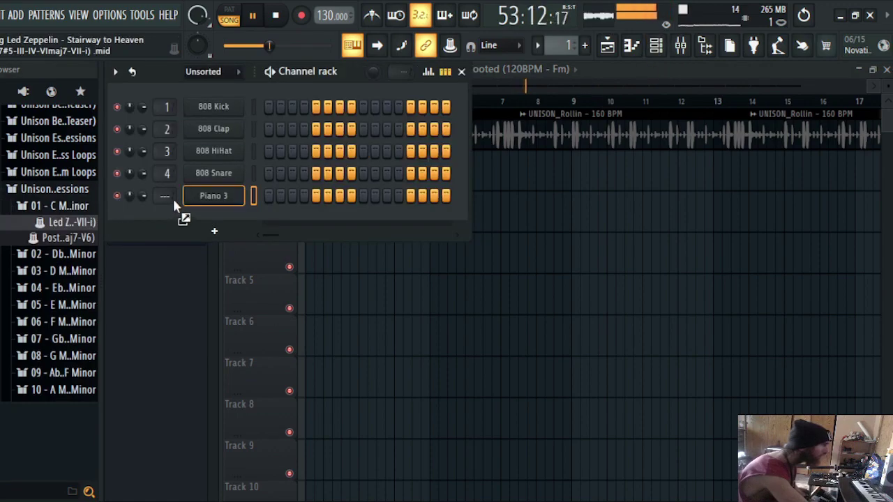
{"action": "left_click_drag", "start_coordinate": [173, 198], "coordinate": [175, 199]}
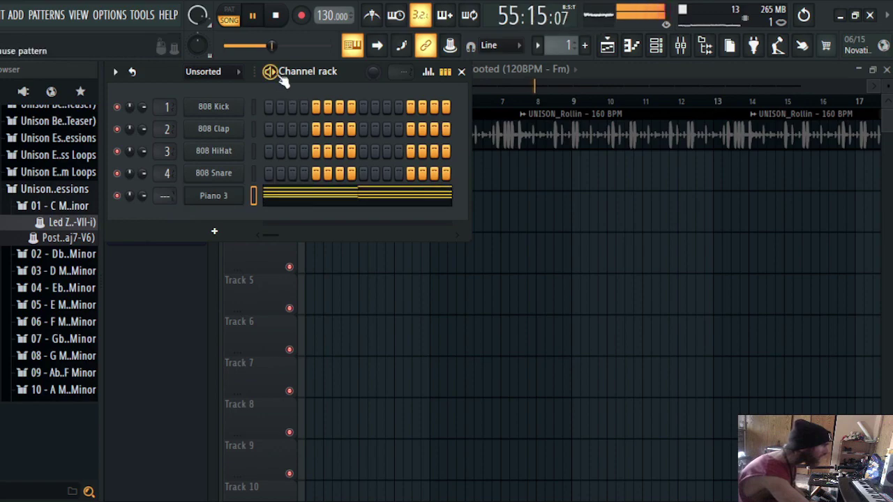
{"action": "key", "text": "l"}
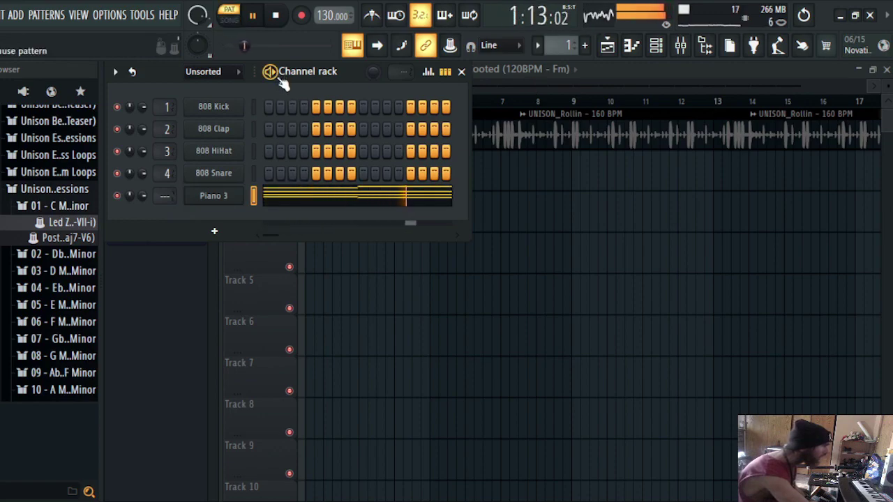
{"action": "left_click_drag", "start_coordinate": [66, 238], "coordinate": [201, 203]}
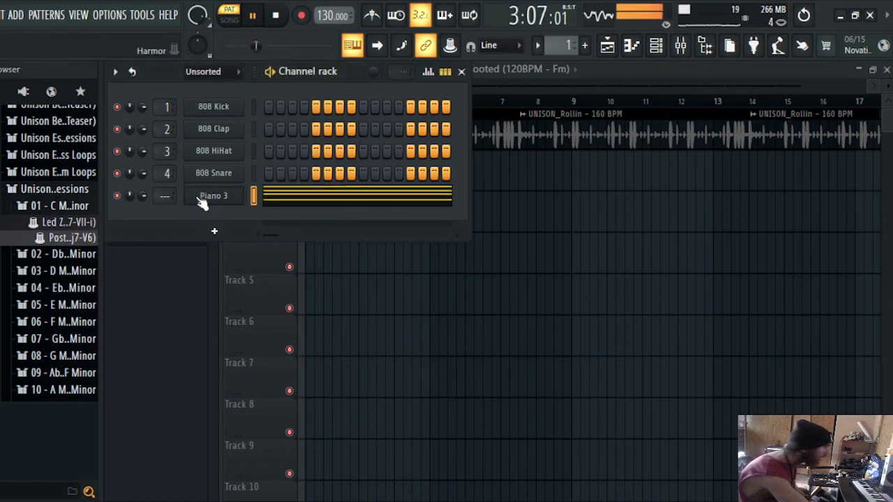
- Expand the 06 - F Major - D Minor chord folder and collapse the 01 - C Major - A Minor folder
{"action": "left_click", "coordinate": [56, 322]}
{"action": "scroll", "coordinate": [51, 352], "scroll_direction": "down", "scroll_amount": 3}
{"action": "scroll", "coordinate": [51, 359], "scroll_direction": "down", "scroll_amount": 6}
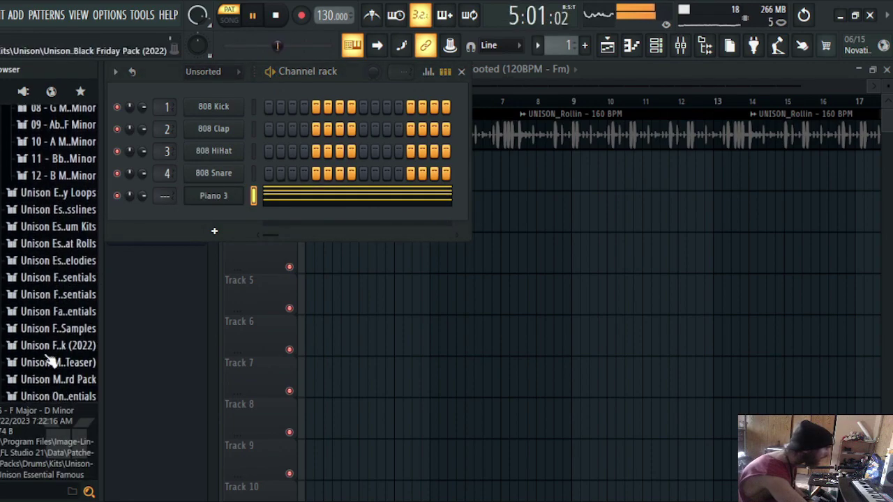
{"action": "scroll", "coordinate": [50, 362], "scroll_direction": "up", "scroll_amount": 9}
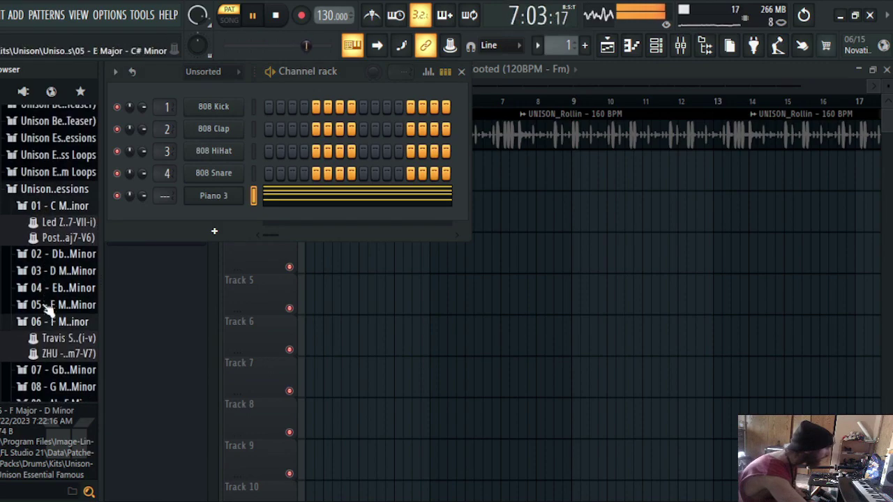
{"action": "left_click", "coordinate": [34, 206]}
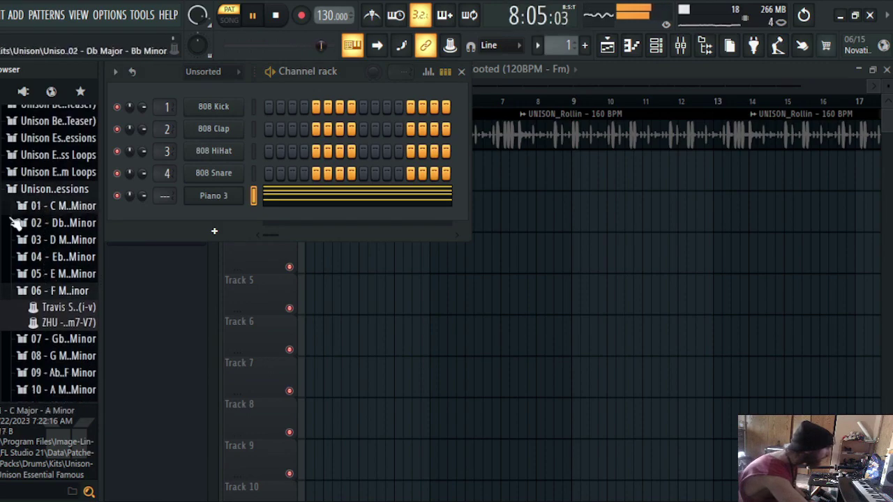
{"action": "left_click", "coordinate": [41, 293]}
{"action": "left_click", "coordinate": [40, 295]}
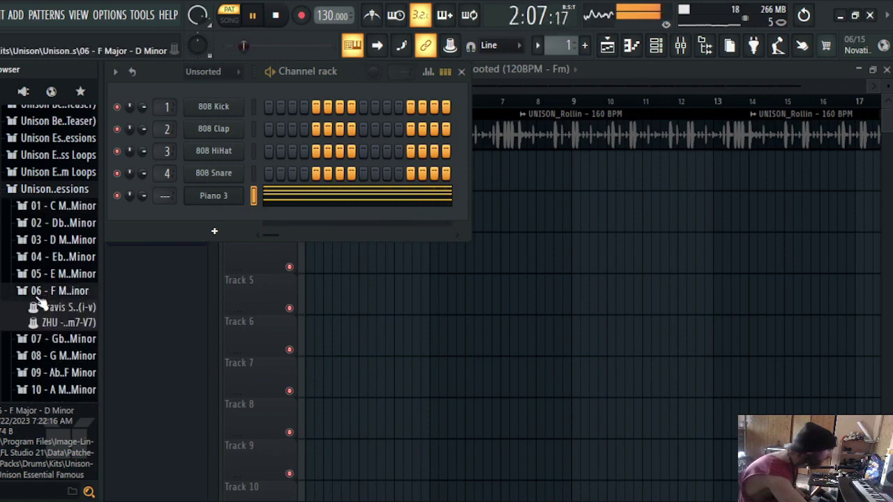
- Load the Travis Scott - Highest In The Room (i-v) progression onto the Piano 3 channel and collapse the chord progressions folder
{"action": "left_click_drag", "start_coordinate": [43, 309], "coordinate": [80, 307]}
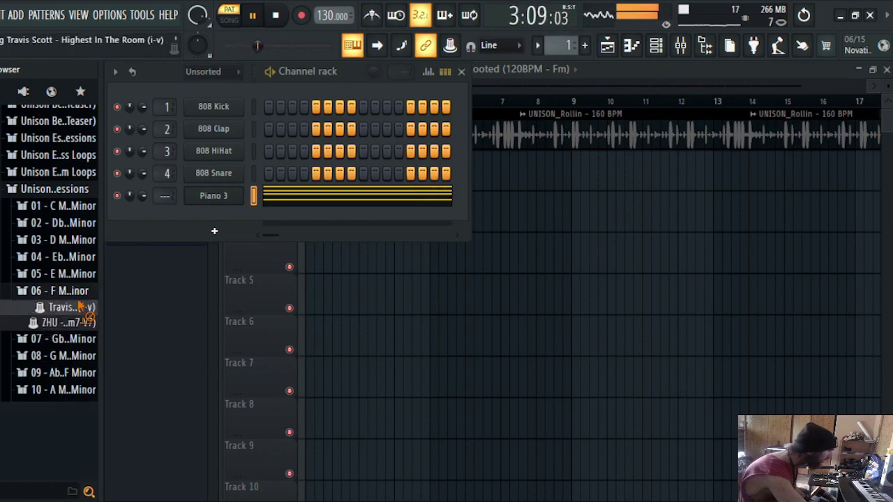
{"action": "left_click_drag", "start_coordinate": [235, 197], "coordinate": [230, 200]}
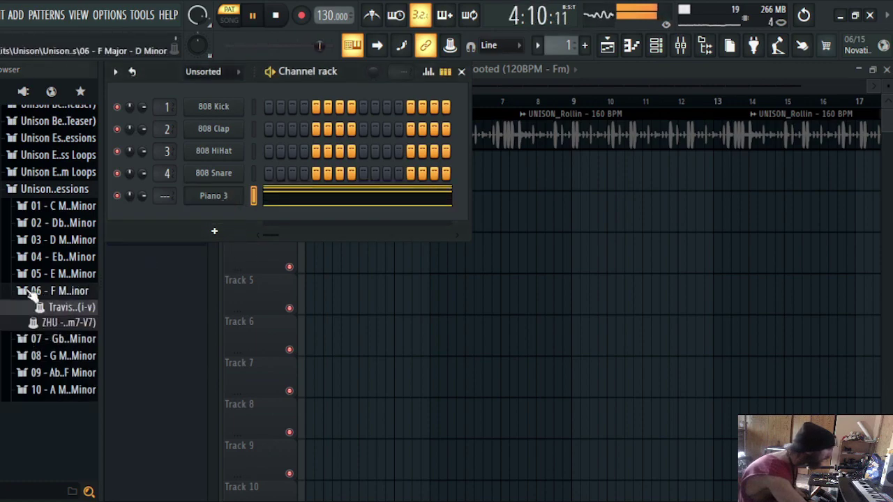
{"action": "left_click", "coordinate": [33, 189]}
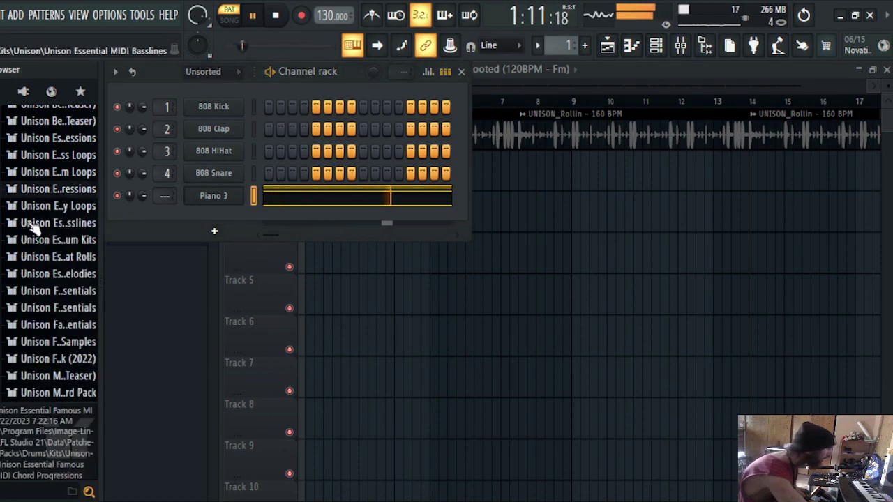
- Route the Piano 3 channel to mixer track 2
{"action": "left_click", "coordinate": [543, 187]}
{"action": "right_click", "coordinate": [578, 178]}
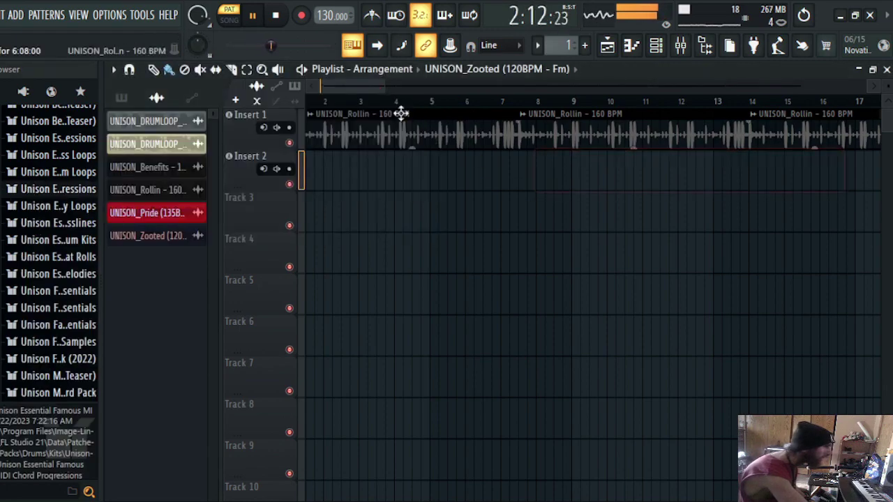
{"action": "left_click", "coordinate": [647, 46]}
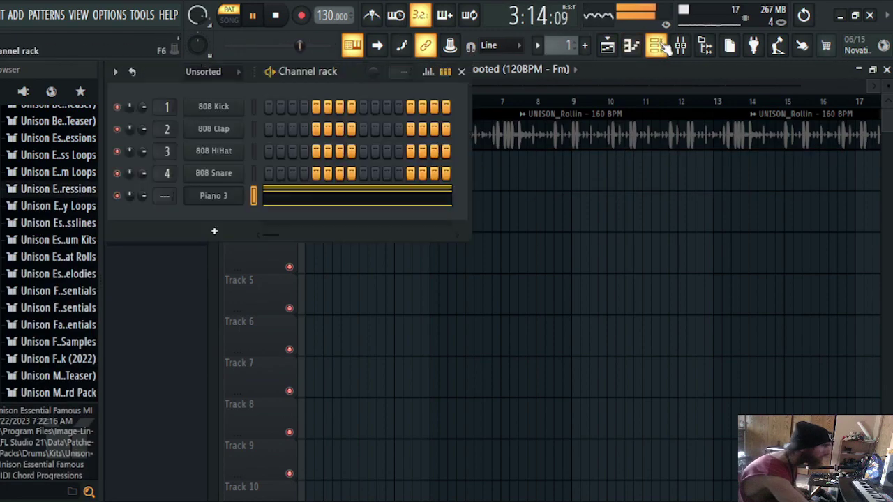
{"action": "left_click", "coordinate": [320, 202]}
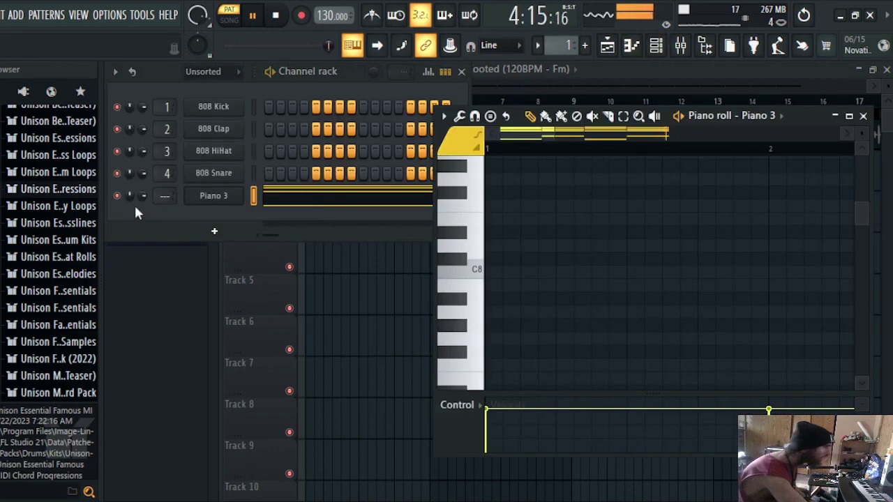
{"action": "left_click_drag", "start_coordinate": [164, 196], "coordinate": [165, 188]}
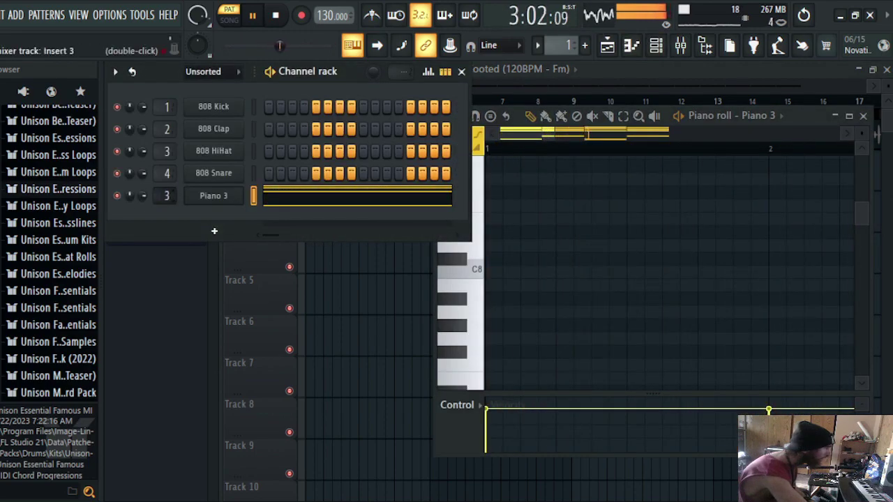
{"action": "left_click", "coordinate": [354, 272]}
{"action": "right_click", "coordinate": [356, 273]}
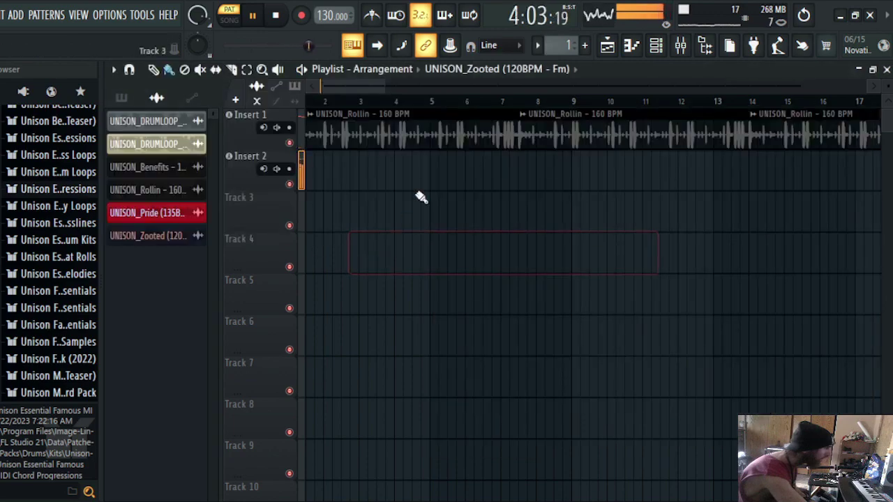
{"action": "left_click", "coordinate": [655, 44]}
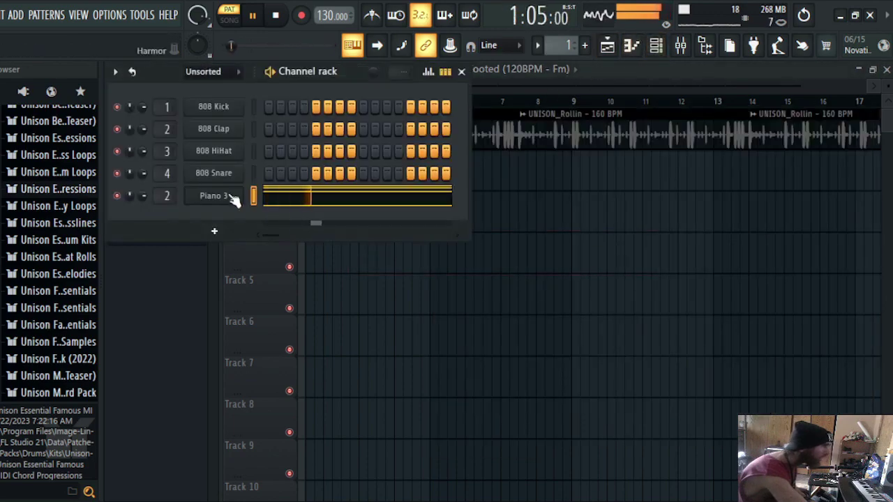
- Place Pattern 1 at the start of the Insert 2 track and play it with the drums in song mode
{"action": "left_click", "coordinate": [349, 268]}
{"action": "right_click", "coordinate": [384, 267]}
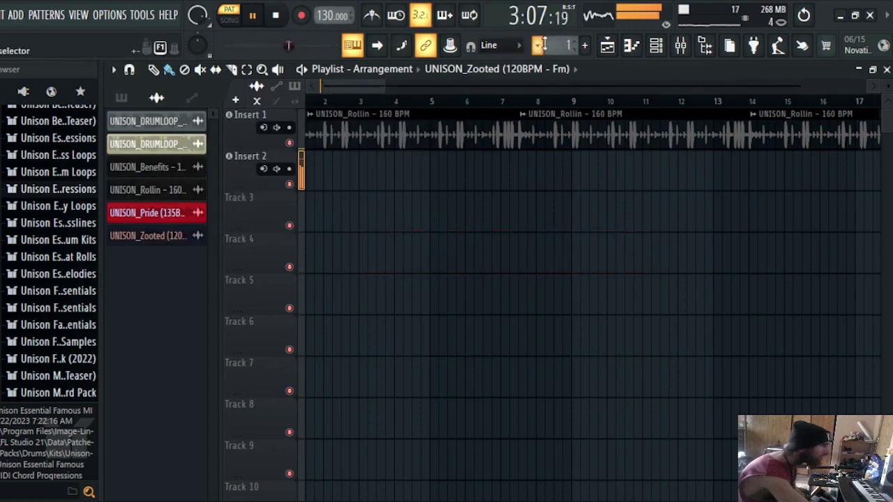
{"action": "key", "text": "F4"}
{"action": "mouse_move", "coordinate": [387, 171]}
{"action": "left_mouse_down"}
{"action": "mouse_move", "coordinate": [384, 180]}
{"action": "mouse_move", "coordinate": [392, 170]}
{"action": "mouse_move", "coordinate": [383, 169]}
{"action": "left_mouse_up"}
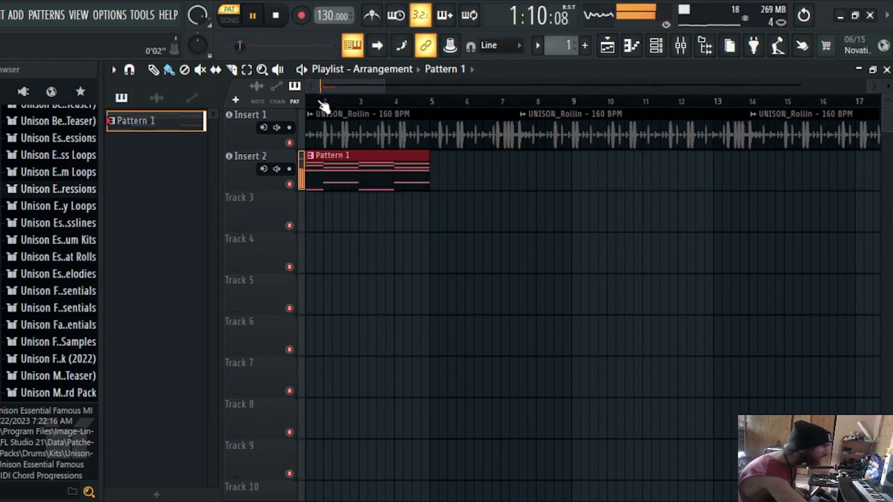
{"action": "left_click", "coordinate": [317, 103]}
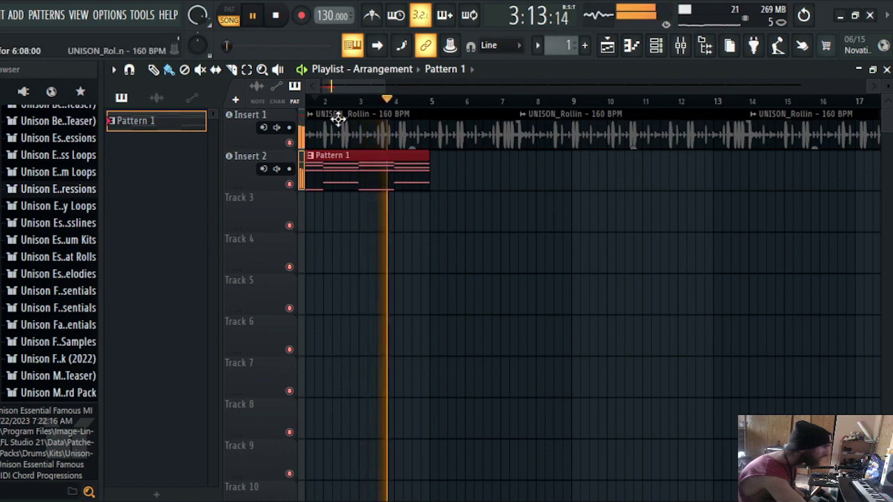
- Stop playback, expand the Unison Essential MIDI Melodies folder and load Frost_F#m_140 onto the Piano 3 channel
{"action": "key", "text": "space"}
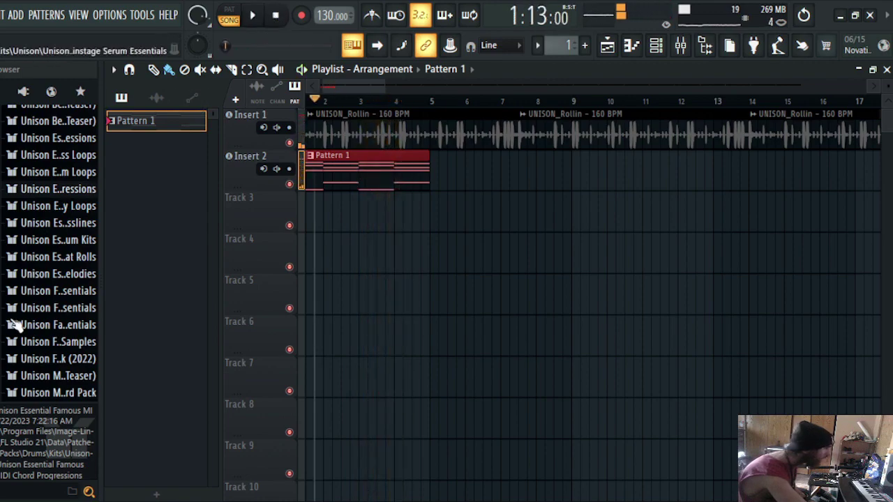
{"action": "left_click", "coordinate": [28, 275]}
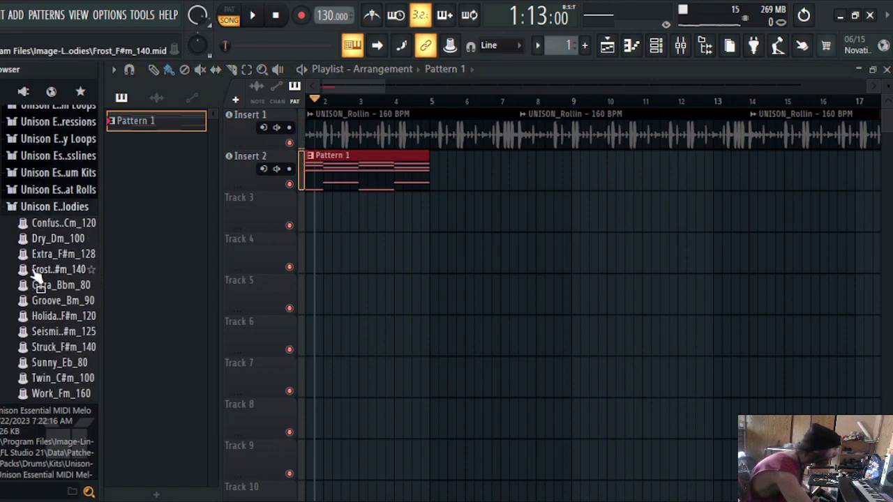
{"action": "left_click", "coordinate": [46, 270]}
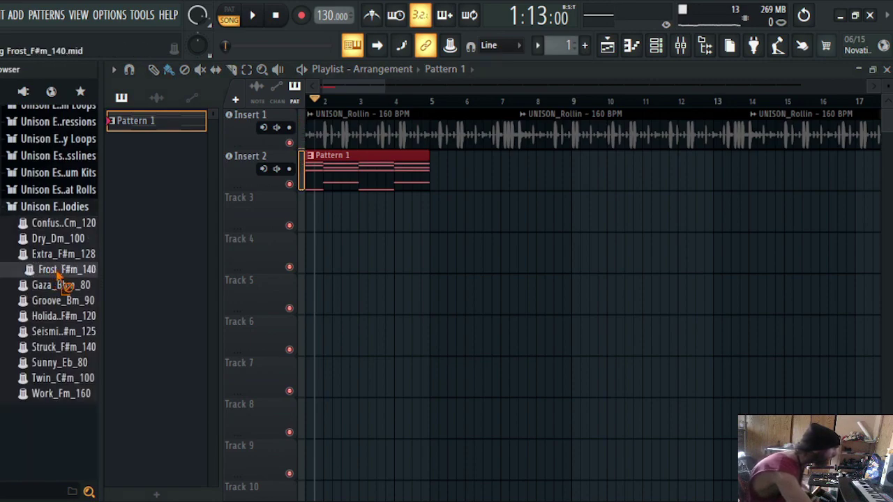
{"action": "left_click_drag", "start_coordinate": [59, 274], "coordinate": [457, 106]}
{"action": "left_click", "coordinate": [675, 46]}
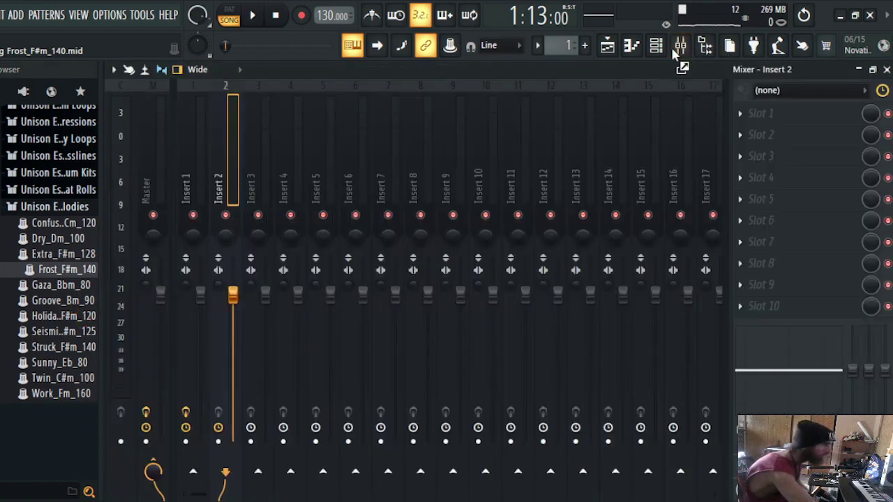
{"action": "left_click", "coordinate": [662, 47]}
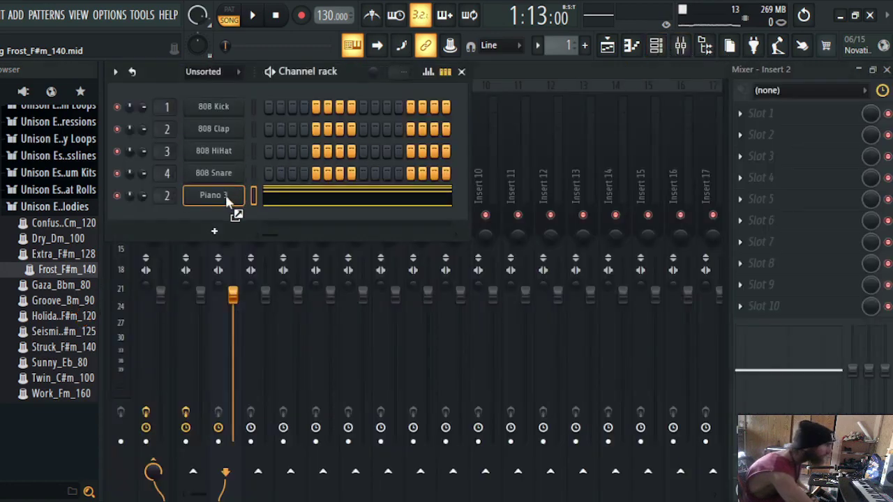
{"action": "left_click_drag", "start_coordinate": [227, 199], "coordinate": [232, 196]}
- Listen to Pattern 1 alone, and from the start of the arrangement with the drums in song mode
{"action": "key", "text": "space"}
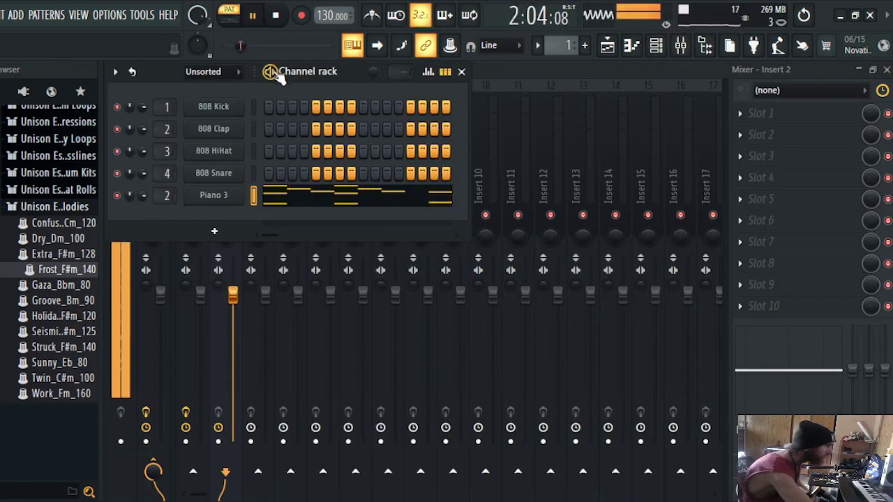
{"action": "key", "text": "space"}
{"action": "left_click", "coordinate": [606, 47]}
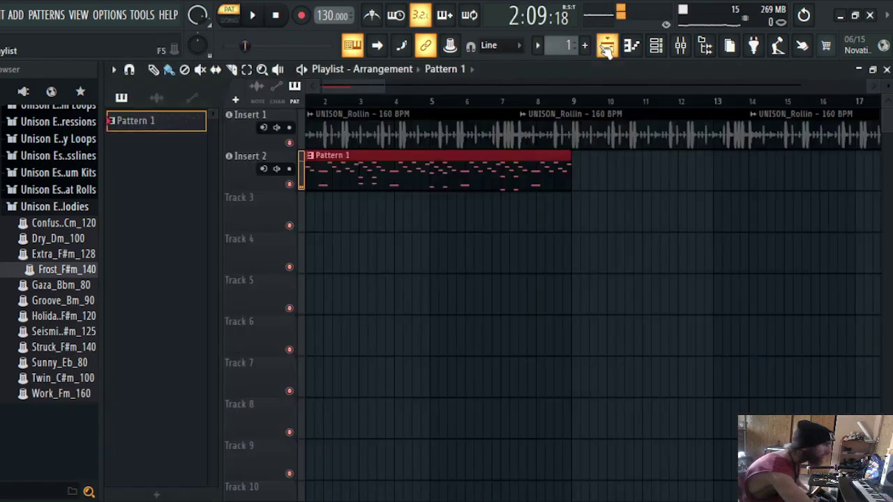
{"action": "left_click", "coordinate": [323, 103]}
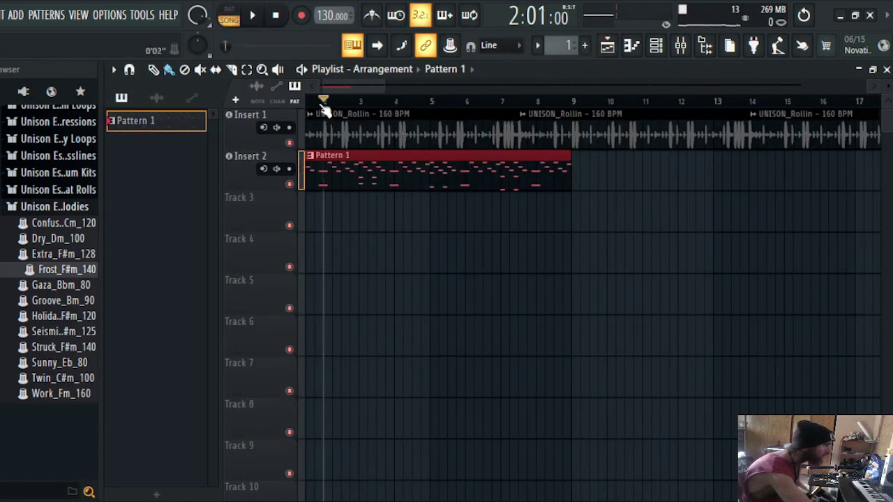
{"action": "left_click", "coordinate": [319, 104]}
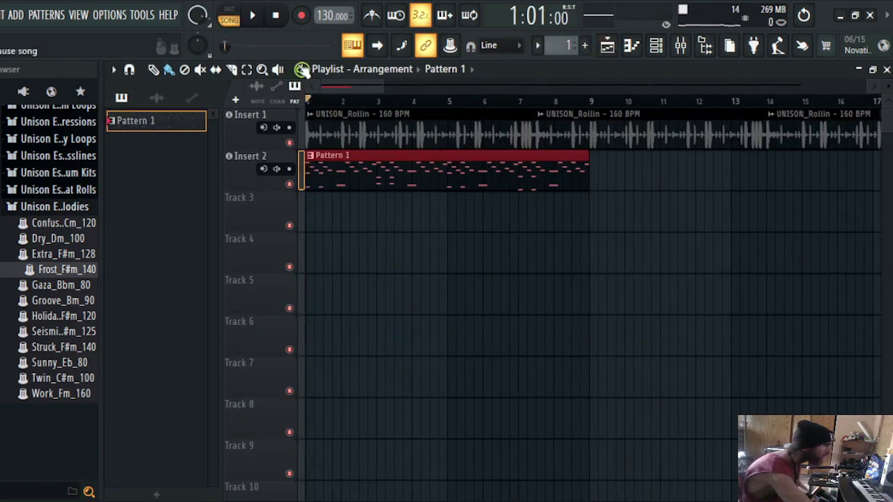
{"action": "left_click", "coordinate": [301, 69]}
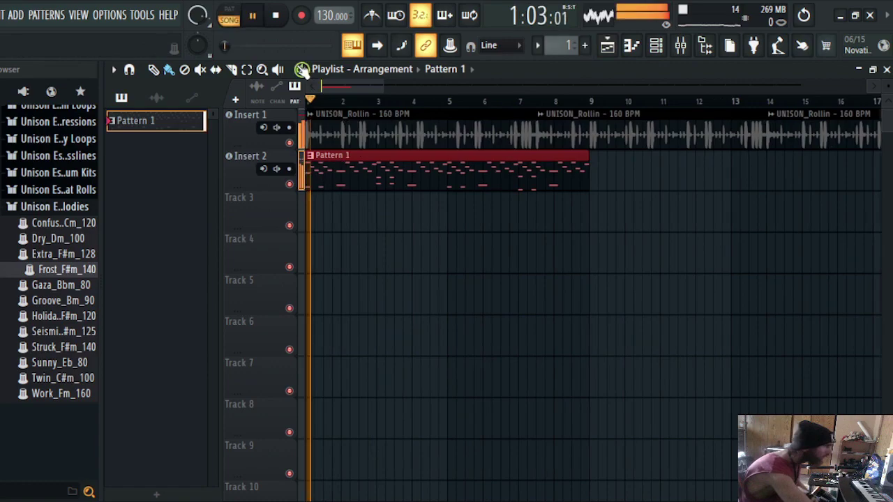
- Delete the Pattern 1 clip from Insert 2, load Groove_Bm_90 onto the Piano 3 channel and audition it in pattern mode
{"action": "right_click", "coordinate": [375, 185]}
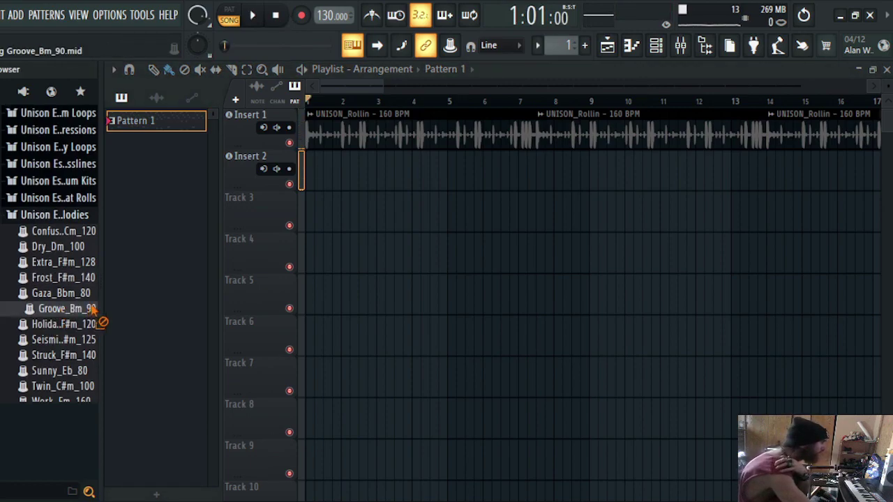
{"action": "left_click", "coordinate": [680, 46]}
{"action": "left_click", "coordinate": [656, 46]}
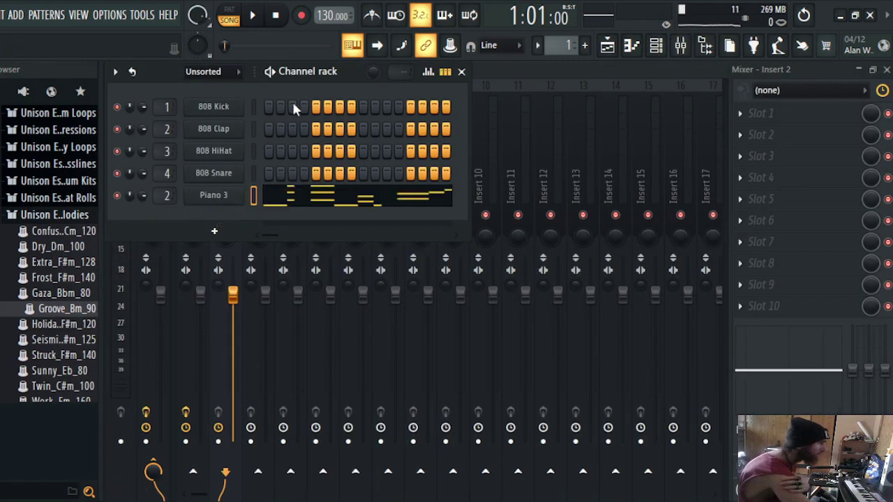
{"action": "key", "text": "l"}
{"action": "key", "text": "space"}
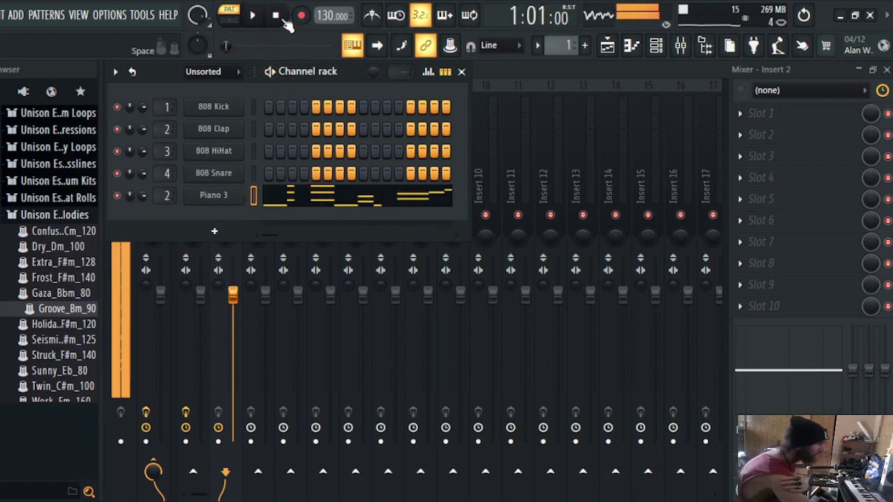
- Place Pattern 1 at the start of Insert 2 and try playing it with the drums at a tempo of 97 BPM
{"action": "left_click", "coordinate": [606, 46]}
{"action": "left_click", "coordinate": [322, 182]}
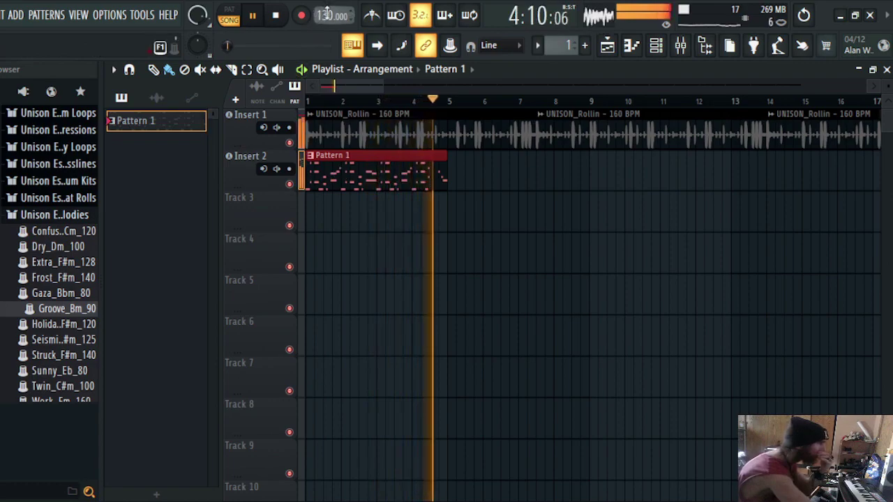
{"action": "left_click_drag", "start_coordinate": [326, 8], "coordinate": [327, 28]}
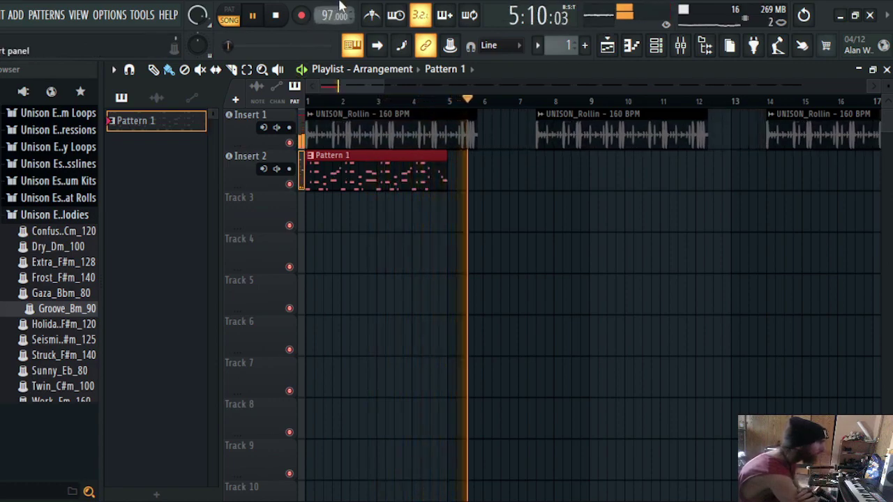
{"action": "left_click", "coordinate": [319, 103]}
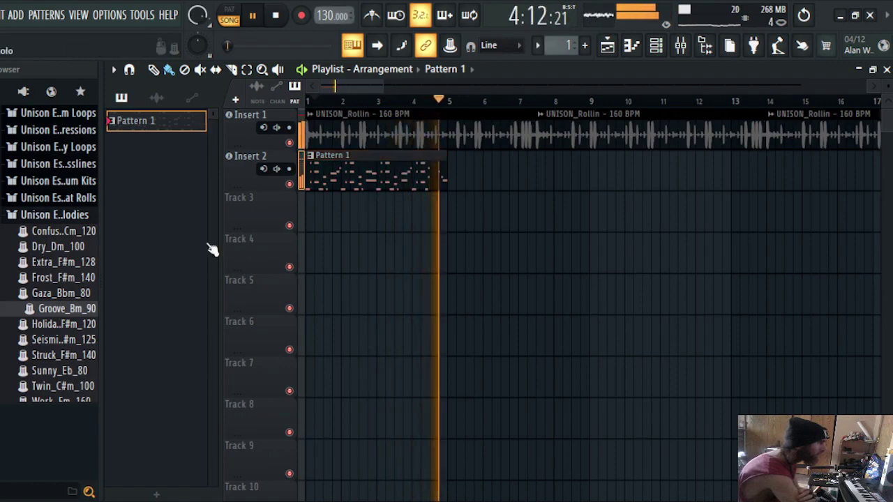
- Load Gaza_Bbm_80 onto the Piano 3 channel and play it with the drums from the start of the arrangement
{"action": "left_click_drag", "start_coordinate": [41, 295], "coordinate": [204, 204]}
{"action": "key", "text": "F6"}
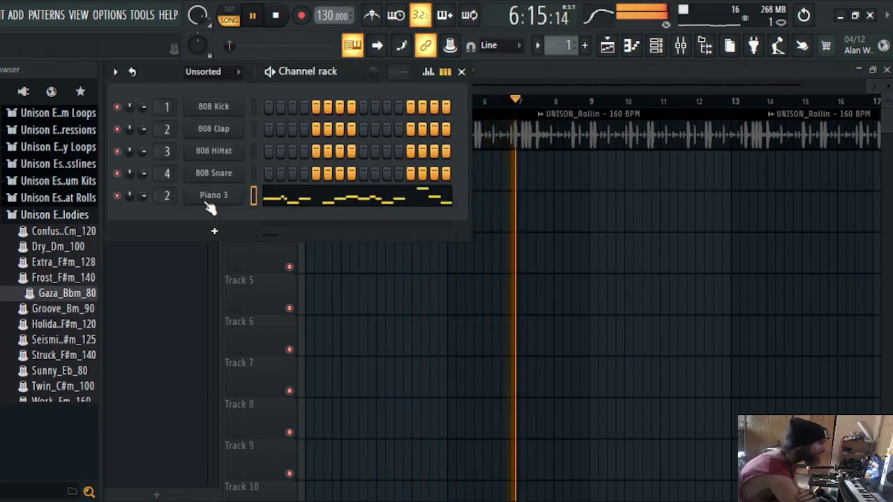
{"action": "key", "text": "F6"}
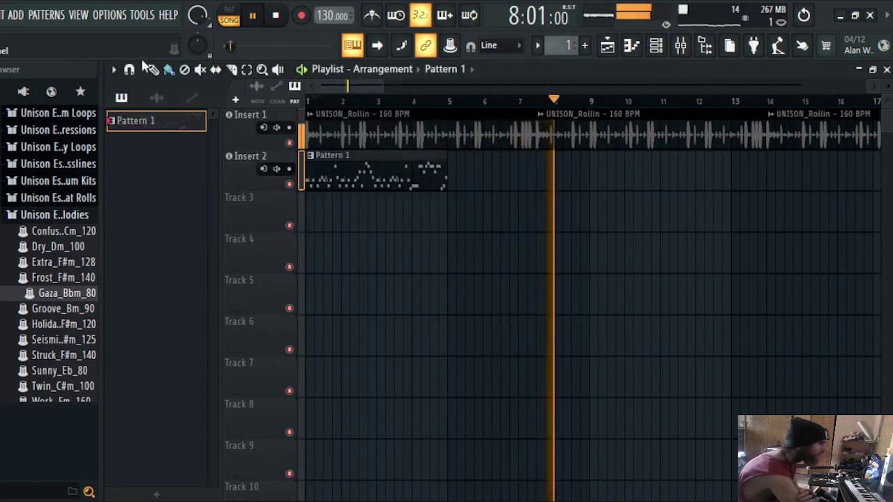
{"action": "left_click", "coordinate": [312, 101]}
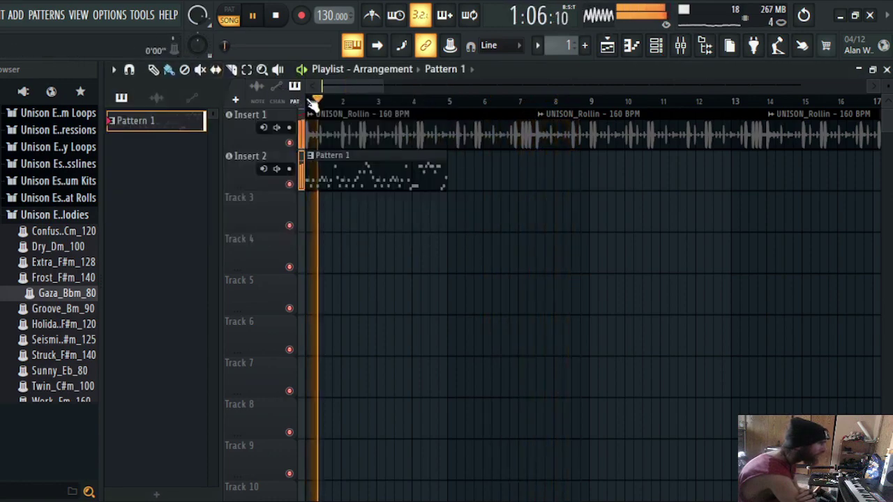
{"action": "left_click", "coordinate": [276, 16]}
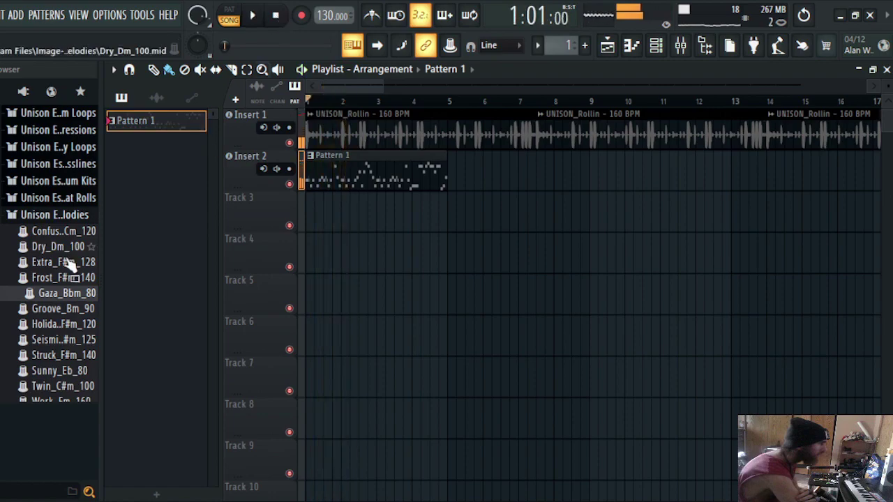
- Collapse the MIDI melodies folder and delete the Pattern 1 clip from the Insert 2 track
{"action": "scroll", "coordinate": [28, 365], "scroll_direction": "down", "scroll_amount": 5}
{"action": "scroll", "coordinate": [28, 321], "scroll_direction": "up", "scroll_amount": 10}
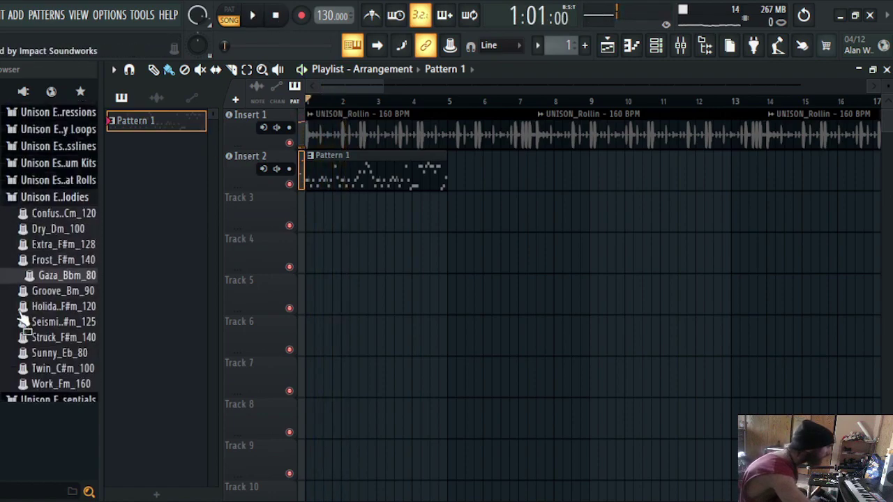
{"action": "scroll", "coordinate": [28, 279], "scroll_direction": "down", "scroll_amount": 2}
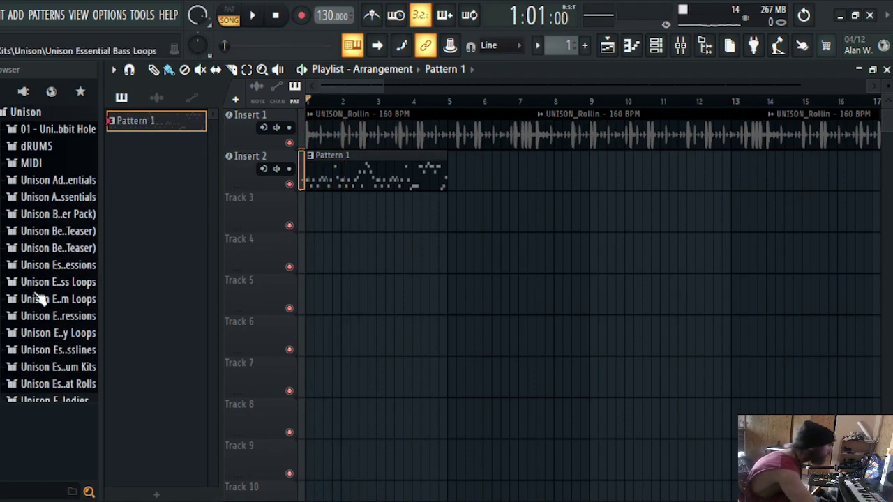
{"action": "scroll", "coordinate": [48, 330], "scroll_direction": "down", "scroll_amount": 5}
{"action": "left_click", "coordinate": [41, 309]}
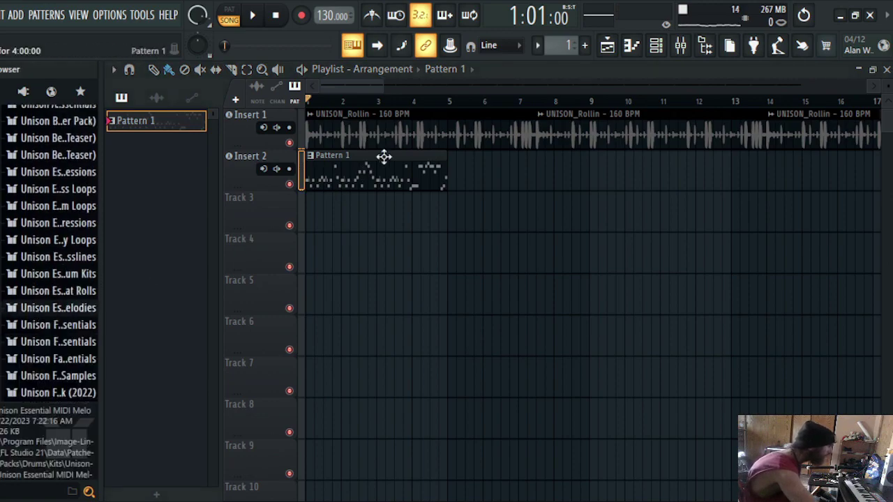
{"action": "right_click", "coordinate": [370, 183]}
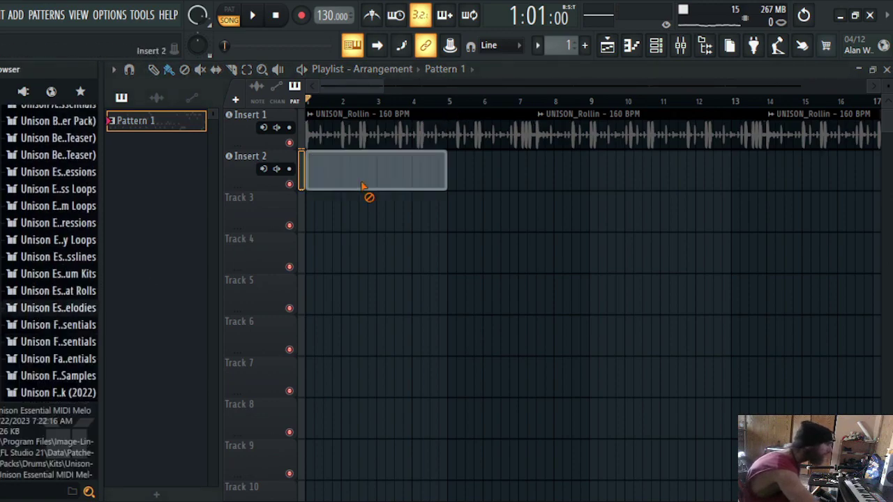
- Expand the Unison melody loops folder and place UNISON_Chordy (120BPM - Dm) at the start of Insert 2, playing it with the drums
{"action": "left_click", "coordinate": [23, 240]}
{"action": "left_click", "coordinate": [28, 254]}
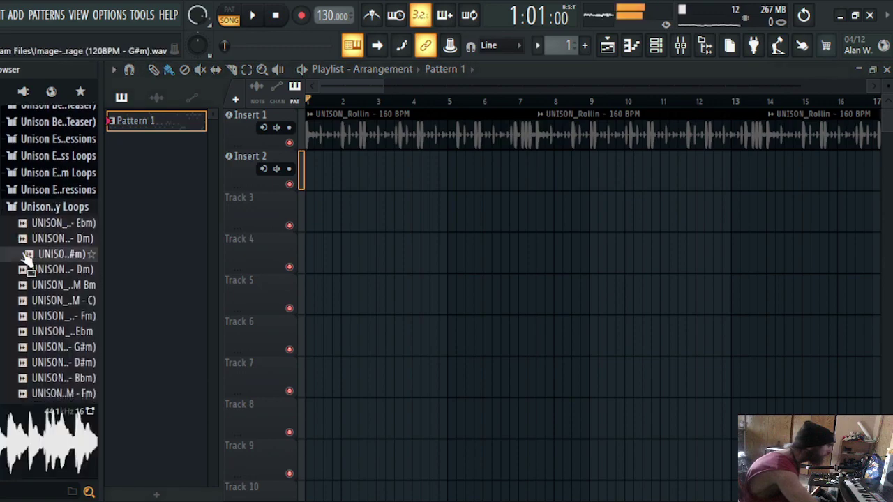
{"action": "left_click", "coordinate": [250, 18]}
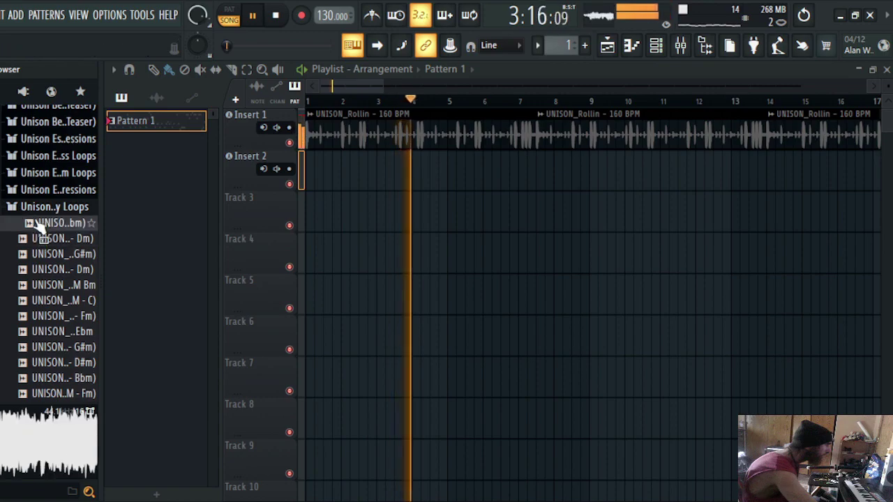
{"action": "left_click_drag", "start_coordinate": [39, 239], "coordinate": [356, 166]}
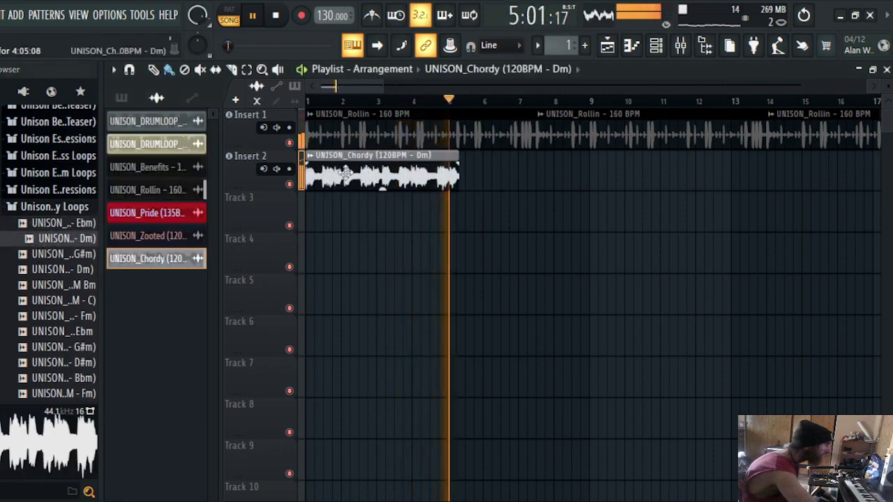
{"action": "left_click", "coordinate": [326, 103]}
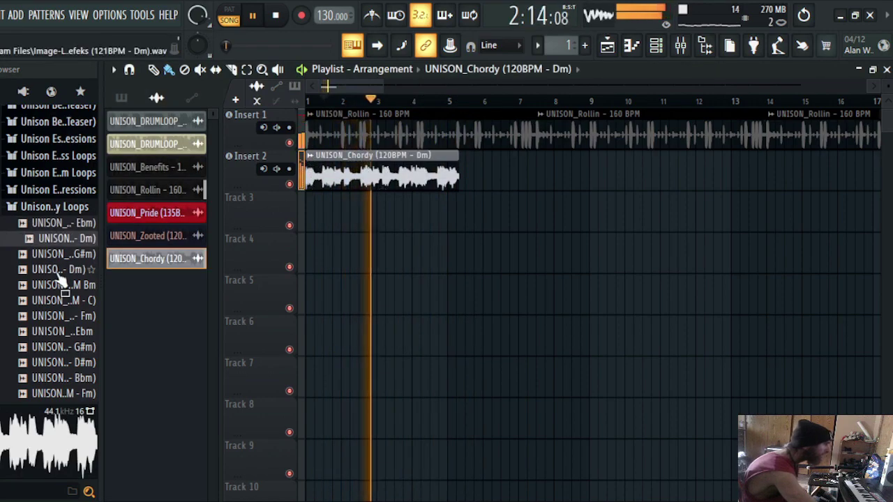
- Add UNISON_Entourage (120BPM - G#m) near the start of Track 3 and delete the first UNISON_Rollin clip from Insert 1
{"action": "left_click_drag", "start_coordinate": [42, 254], "coordinate": [317, 202]}
{"action": "left_click", "coordinate": [488, 129]}
{"action": "key", "text": "Delete"}
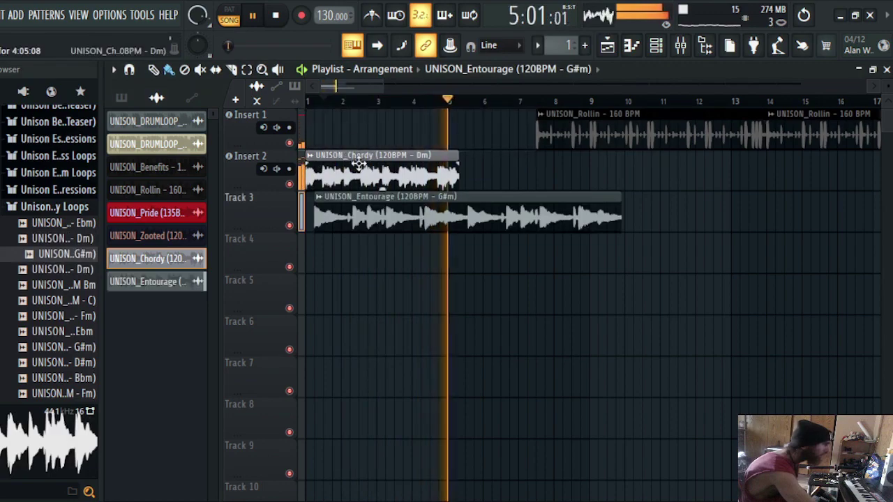
- Put a UNISON_Rollin - 160 BPM clip back at the start of the Insert 1 track
{"action": "left_click", "coordinate": [592, 113]}
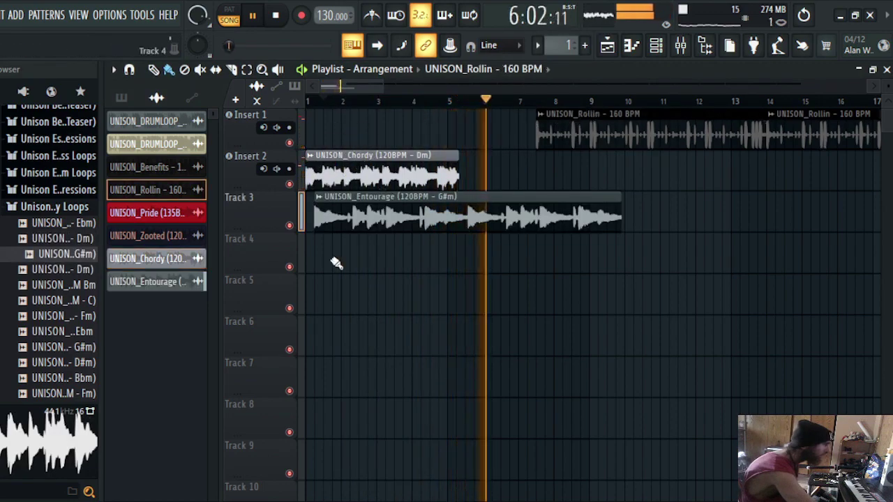
{"action": "left_click", "coordinate": [345, 290]}
{"action": "left_click_drag", "start_coordinate": [419, 279], "coordinate": [382, 115]}
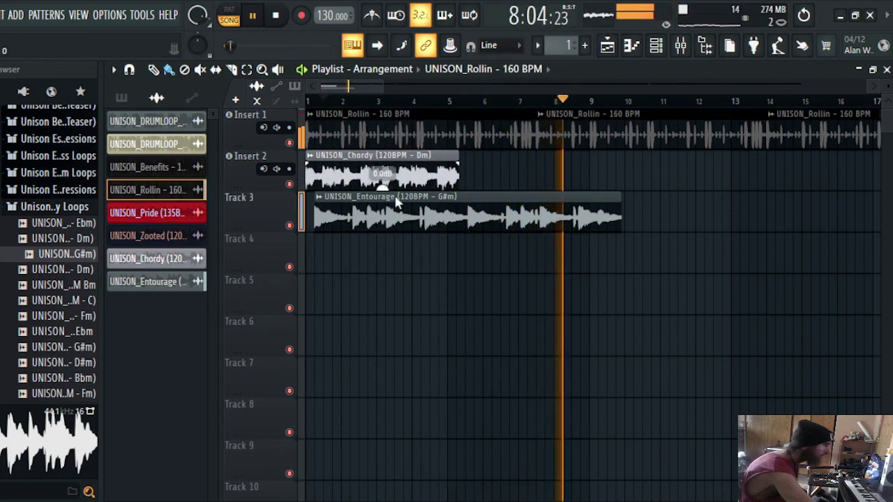
- Replace the UNISON_Chordy clip at the start of Insert 2 with the UNISON_Entourage clip from Track 3 and play from the beginning
{"action": "right_click", "coordinate": [333, 175]}
{"action": "left_click_drag", "start_coordinate": [335, 202], "coordinate": [328, 162]}
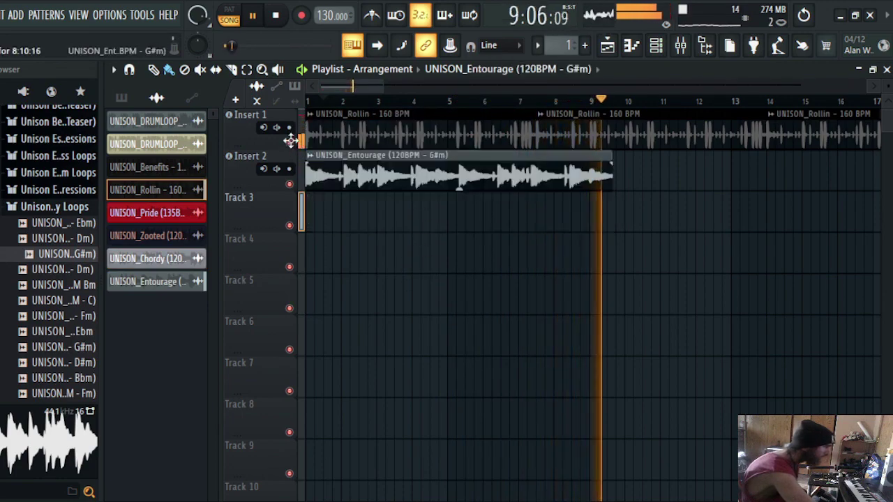
{"action": "left_click", "coordinate": [305, 101]}
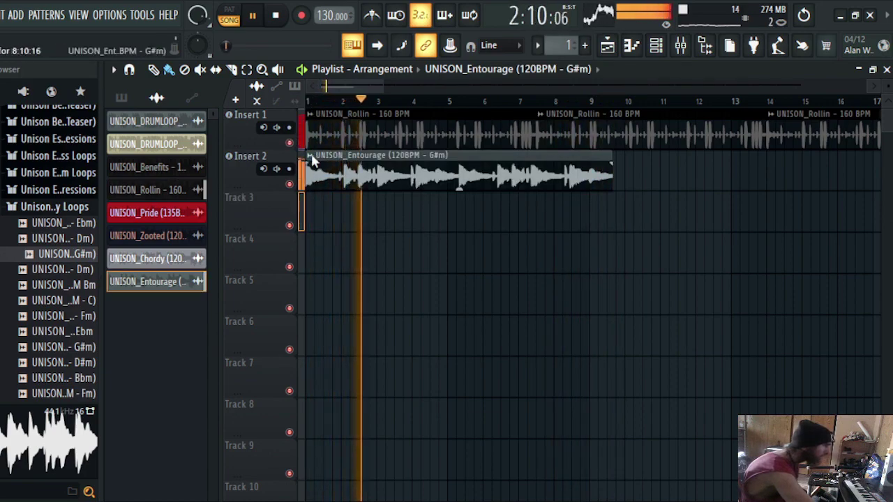
- Delete the UNISON_Entourage clip from Insert 2, audition other loops in the Unison melody loops folder, and collapse it
{"action": "right_click", "coordinate": [408, 184]}
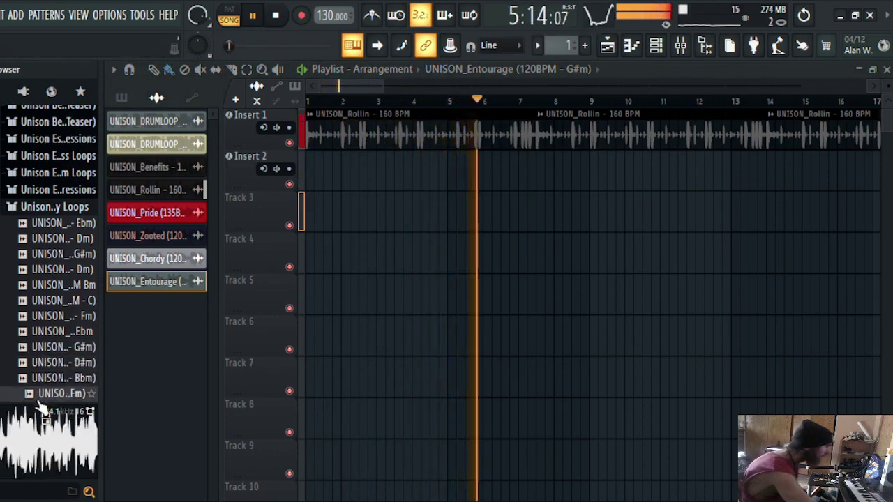
{"action": "left_click", "coordinate": [41, 293]}
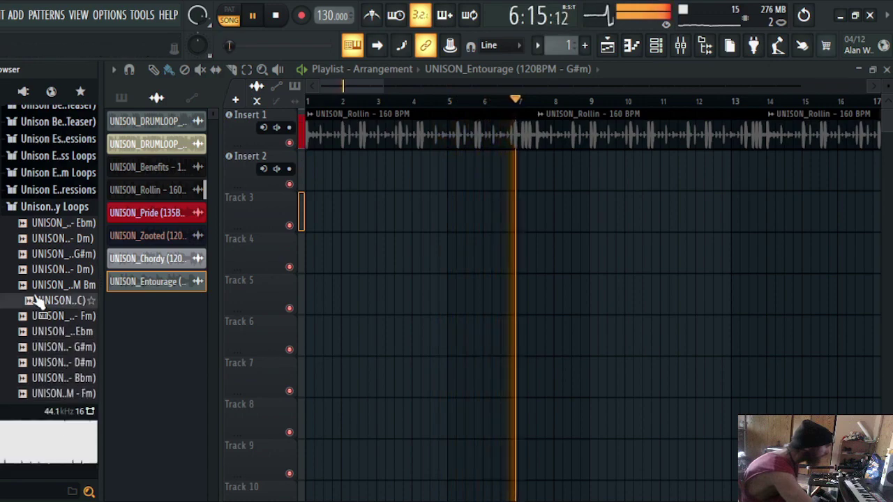
{"action": "left_click", "coordinate": [39, 297]}
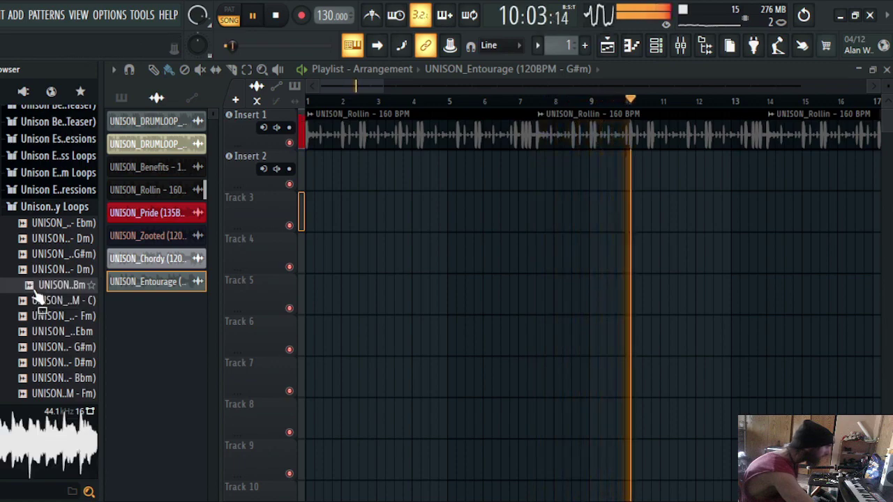
{"action": "left_click", "coordinate": [48, 270]}
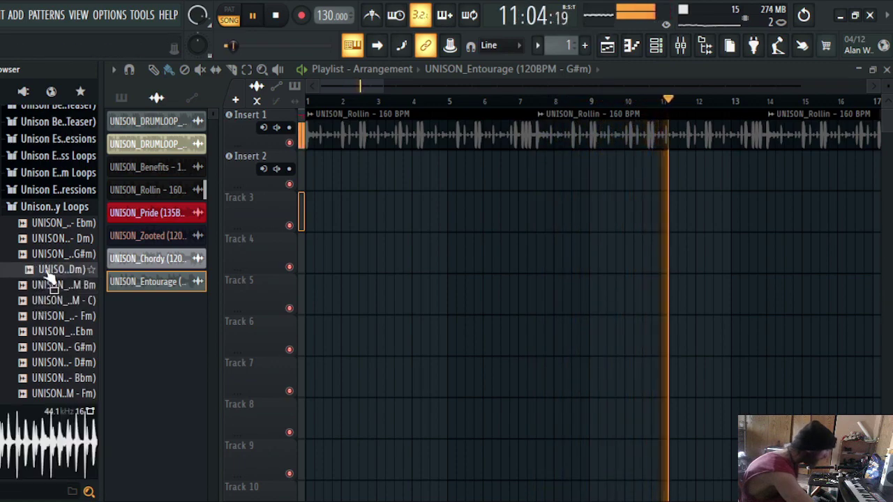
{"action": "left_click", "coordinate": [56, 254]}
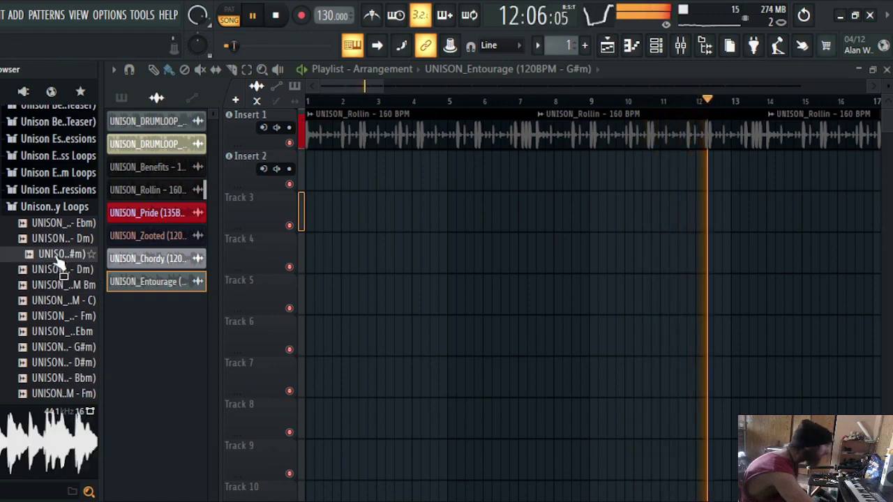
{"action": "scroll", "coordinate": [60, 258], "scroll_direction": "up", "scroll_amount": 2}
{"action": "left_click", "coordinate": [42, 298]}
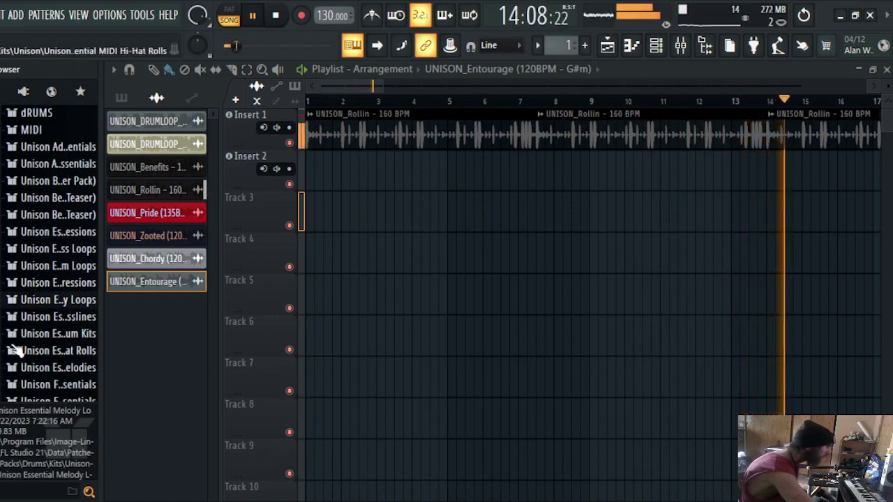
- Look through the Unison pack folders for another source of melodies or chords
{"action": "scroll", "coordinate": [17, 349], "scroll_direction": "down", "scroll_amount": 2}
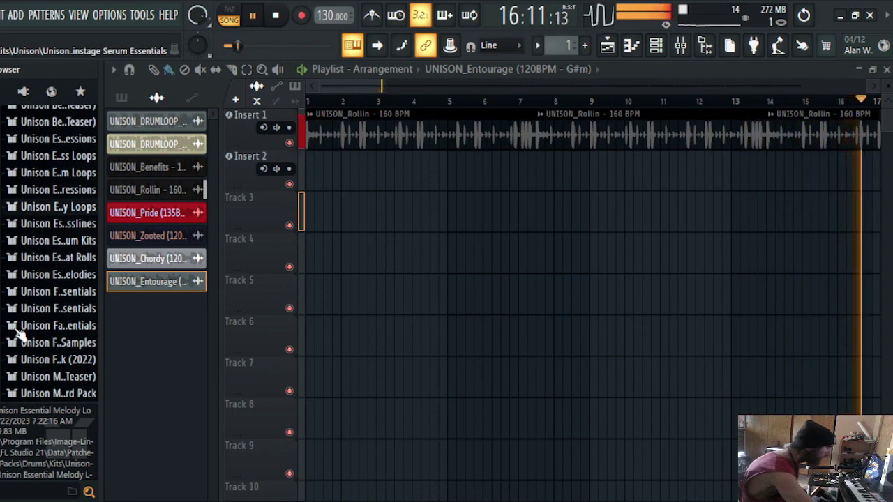
{"action": "scroll", "coordinate": [20, 335], "scroll_direction": "up", "scroll_amount": 5}
{"action": "scroll", "coordinate": [20, 338], "scroll_direction": "down", "scroll_amount": 5}
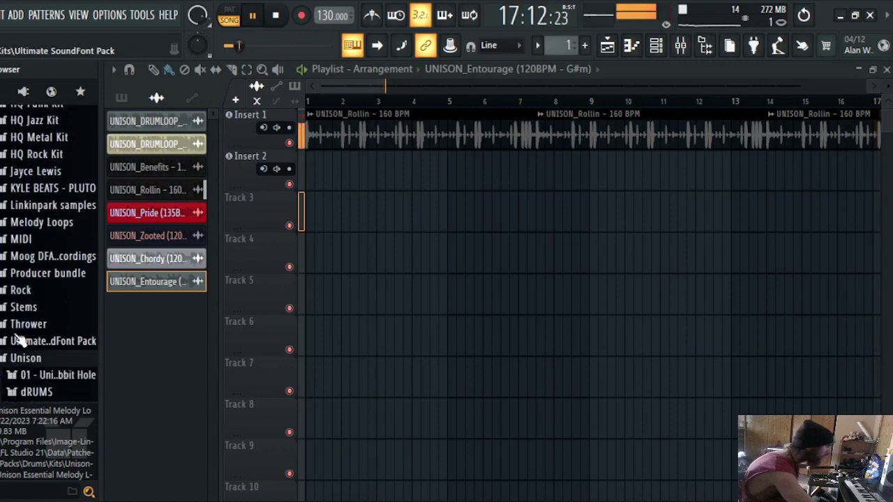
{"action": "scroll", "coordinate": [19, 340], "scroll_direction": "down", "scroll_amount": 5}
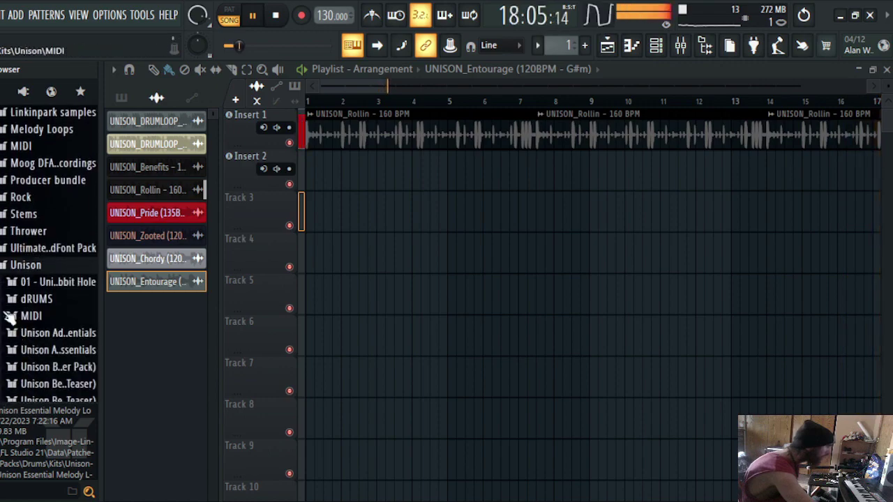
{"action": "left_click", "coordinate": [20, 269]}
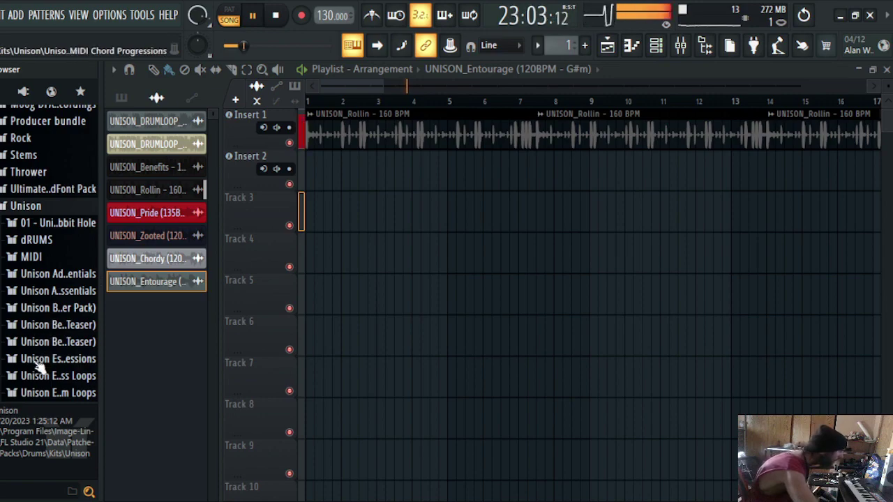
{"action": "scroll", "coordinate": [39, 362], "scroll_direction": "down", "scroll_amount": 3}
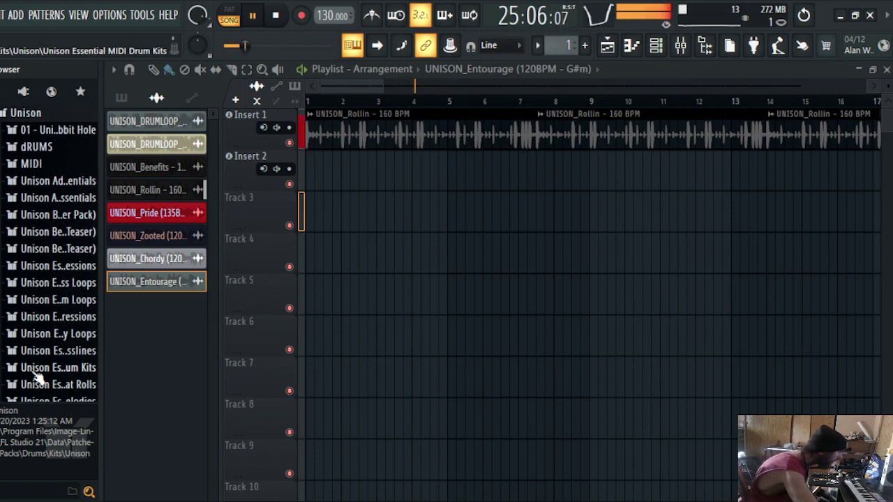
{"action": "scroll", "coordinate": [38, 376], "scroll_direction": "down", "scroll_amount": 3}
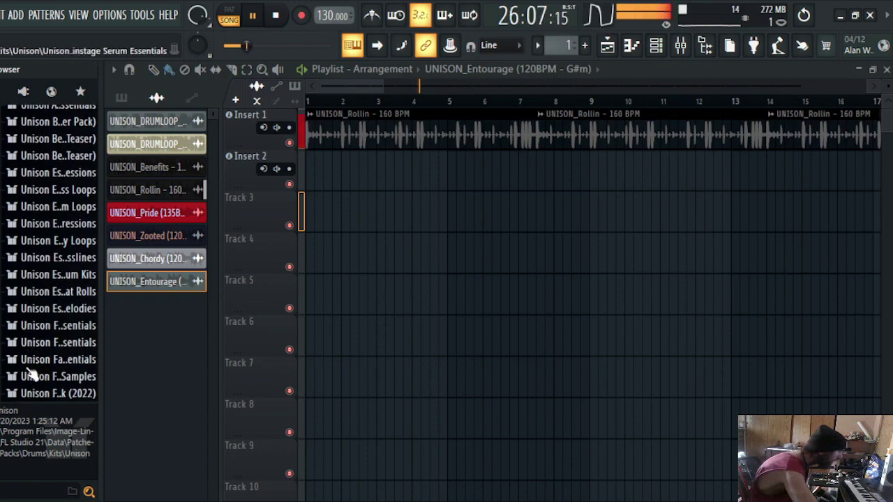
{"action": "scroll", "coordinate": [32, 375], "scroll_direction": "down", "scroll_amount": 3}
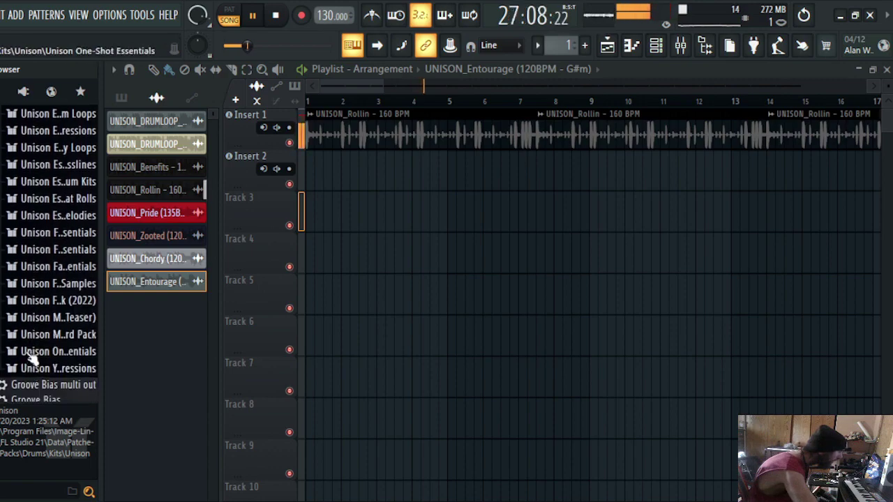
- Look inside the Arizona Zervas folder of the Unison Youtube MIDI Chord Progressions pack and collapse the pack
{"action": "left_click", "coordinate": [25, 374]}
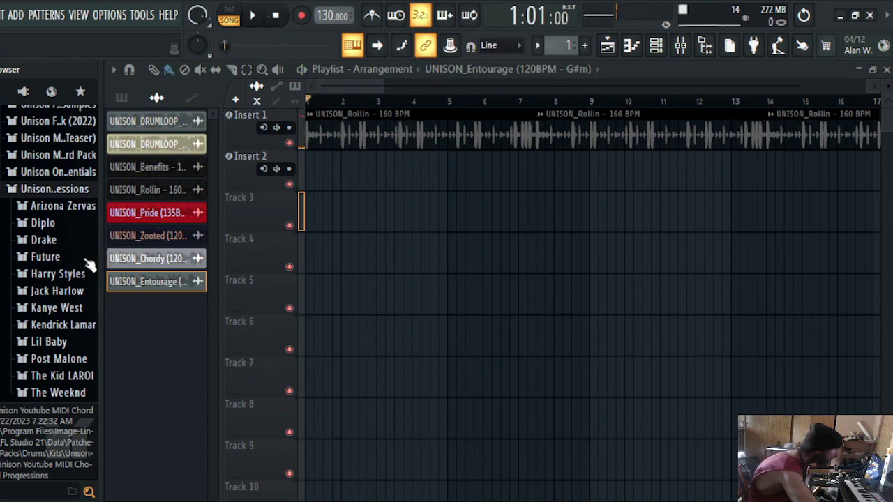
{"action": "left_click", "coordinate": [53, 207]}
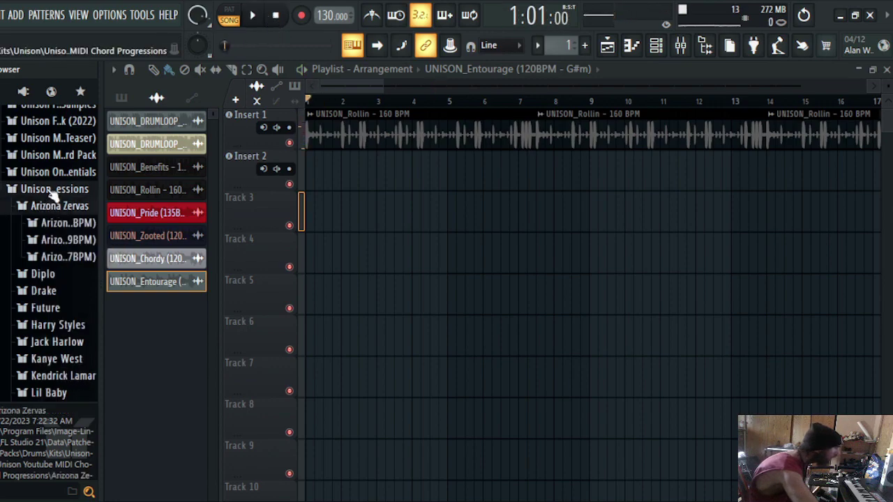
{"action": "left_click", "coordinate": [52, 192]}
{"action": "scroll", "coordinate": [42, 258], "scroll_direction": "up", "scroll_amount": 3}
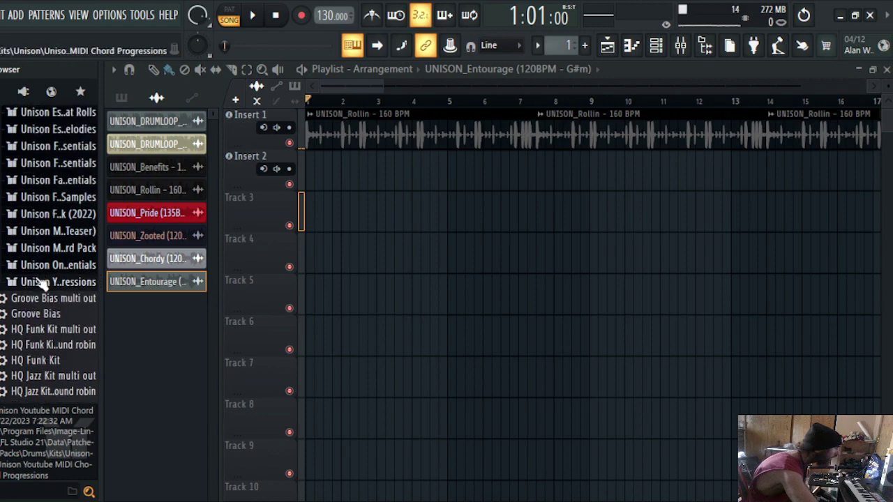
- Audition the Armor, Lo and Luxury 808 samples in G# from Unison One-Shot Essentials and collapse the pack
{"action": "left_click", "coordinate": [39, 266]}
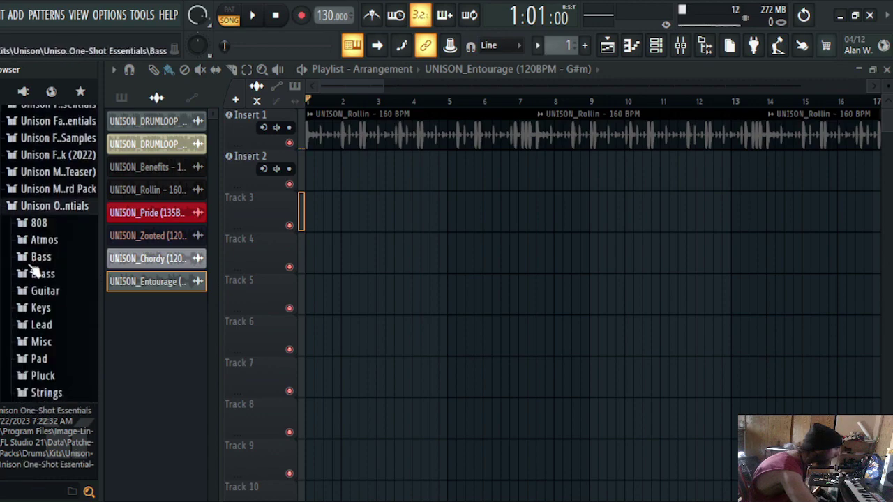
{"action": "left_click", "coordinate": [39, 223]}
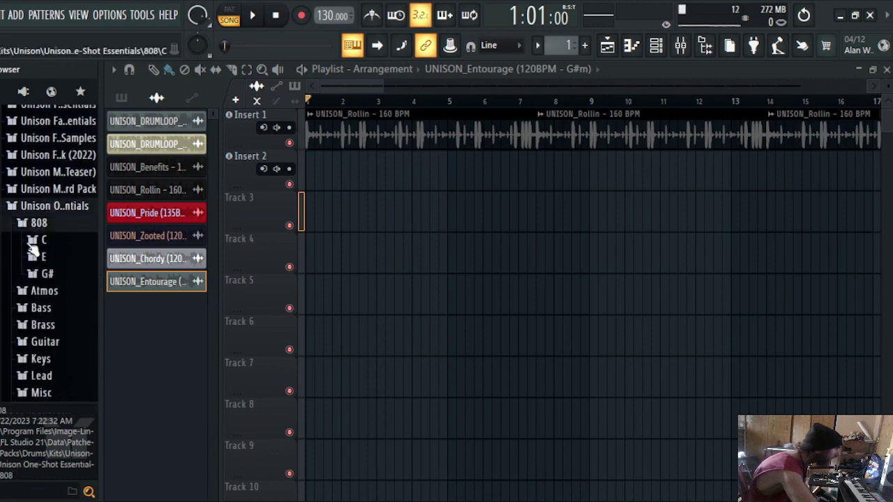
{"action": "left_click", "coordinate": [40, 276]}
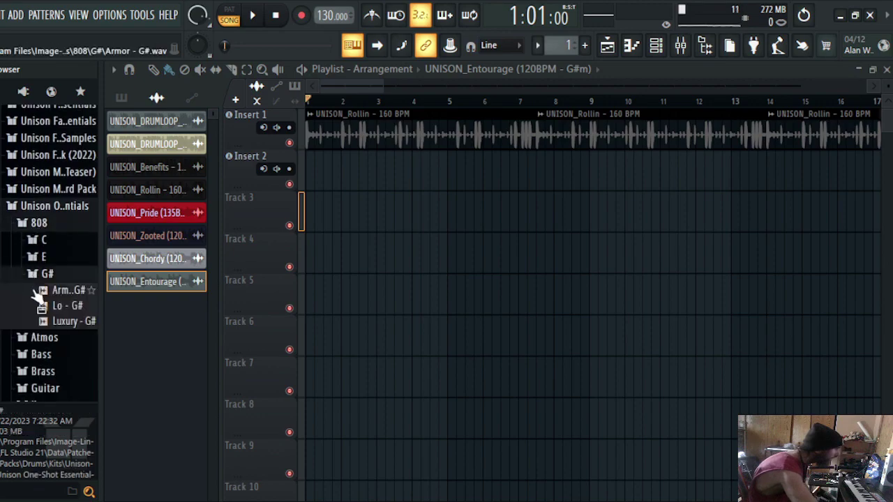
{"action": "left_click", "coordinate": [35, 292]}
{"action": "left_click", "coordinate": [49, 307]}
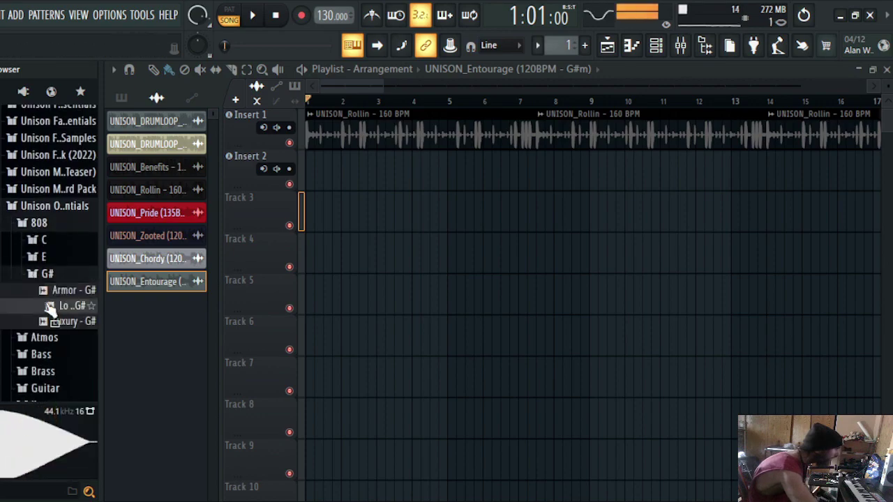
{"action": "left_click", "coordinate": [56, 323]}
{"action": "left_click", "coordinate": [50, 293]}
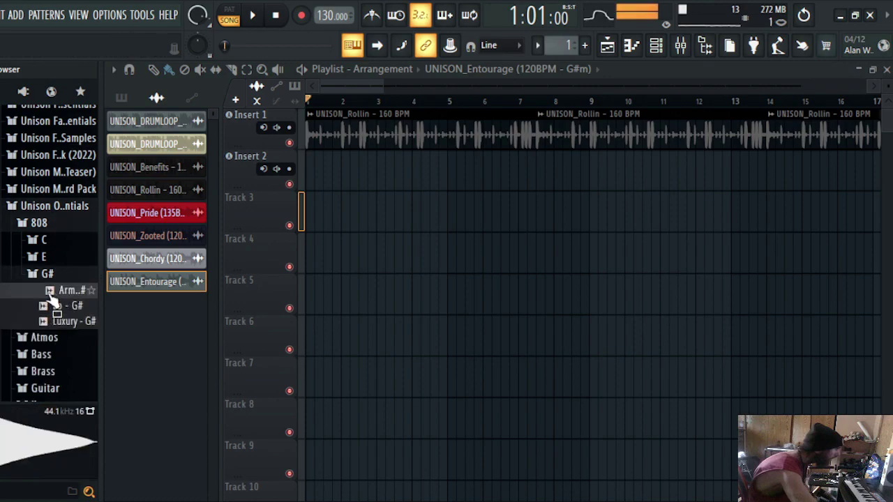
{"action": "left_click", "coordinate": [49, 207]}
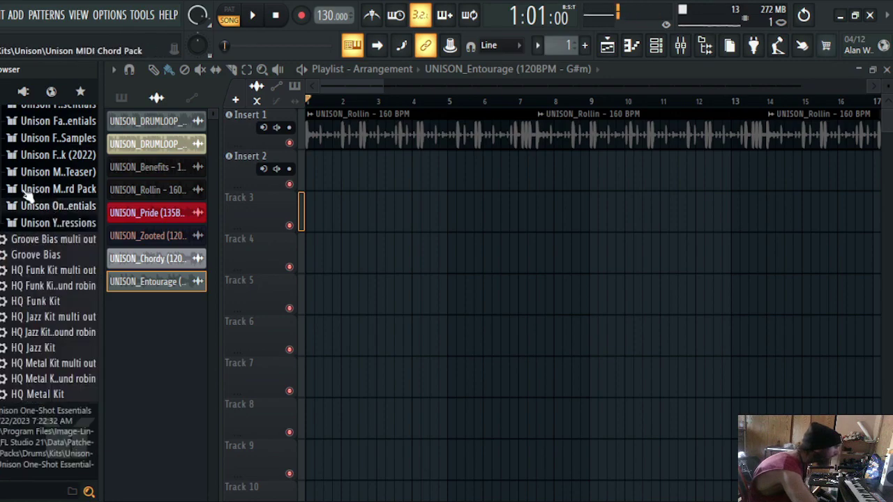
- Expand the Unison MIDI Chord Pack down to the C Major triads inside 01 - C Major - A Minor
{"action": "left_click", "coordinate": [25, 190]}
{"action": "left_click", "coordinate": [33, 210]}
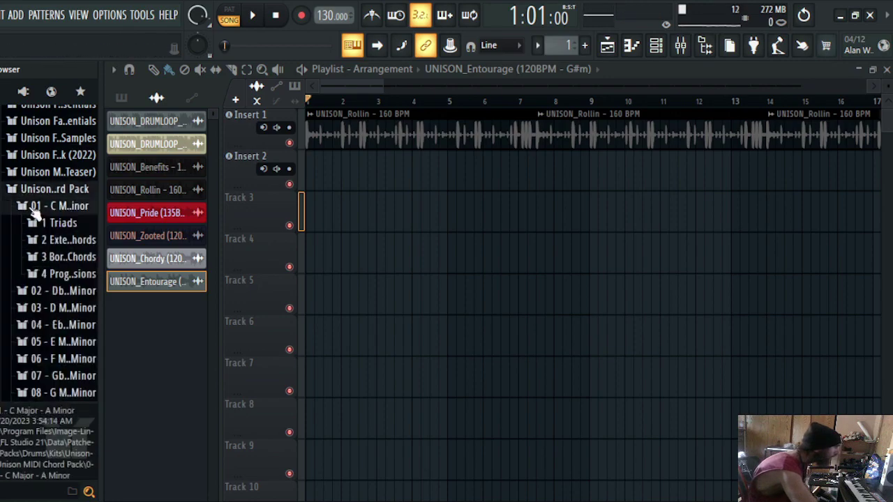
{"action": "left_click", "coordinate": [49, 223]}
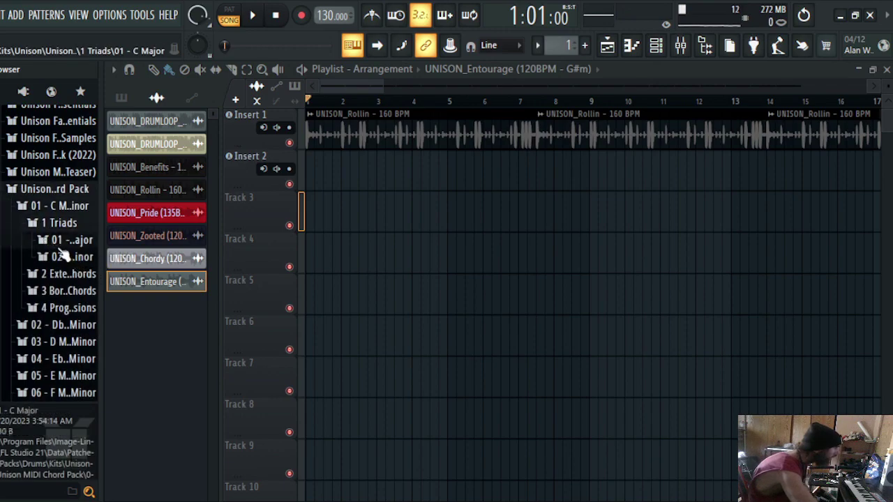
{"action": "left_click", "coordinate": [61, 244]}
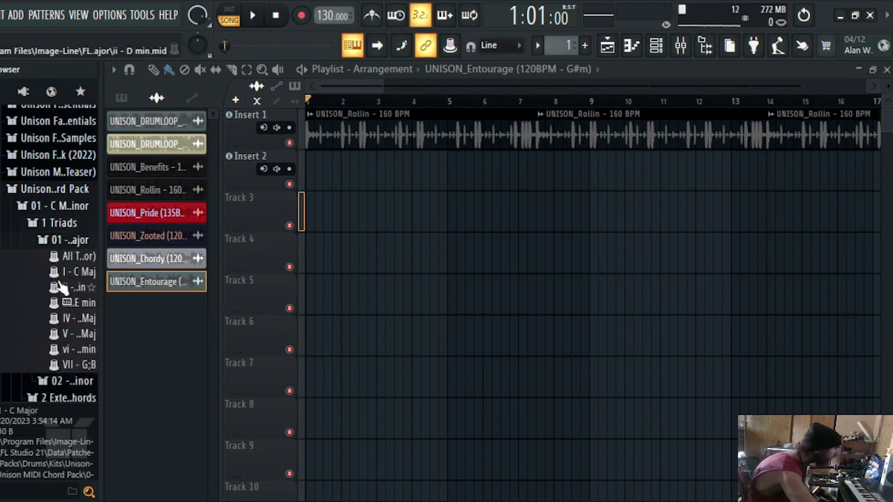
- Add All Triads (C Major).mid to the channel rack as a new channel and load it onto the Piano 3 channel
{"action": "left_click", "coordinate": [73, 258]}
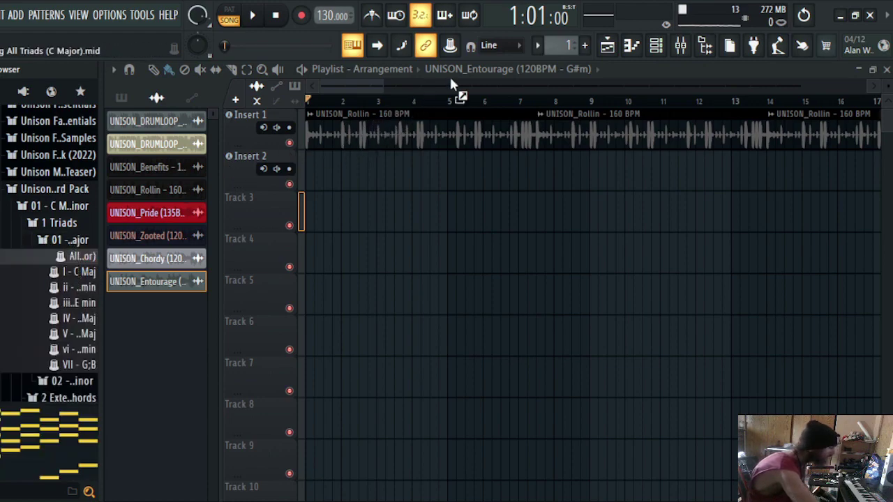
{"action": "left_click", "coordinate": [655, 45]}
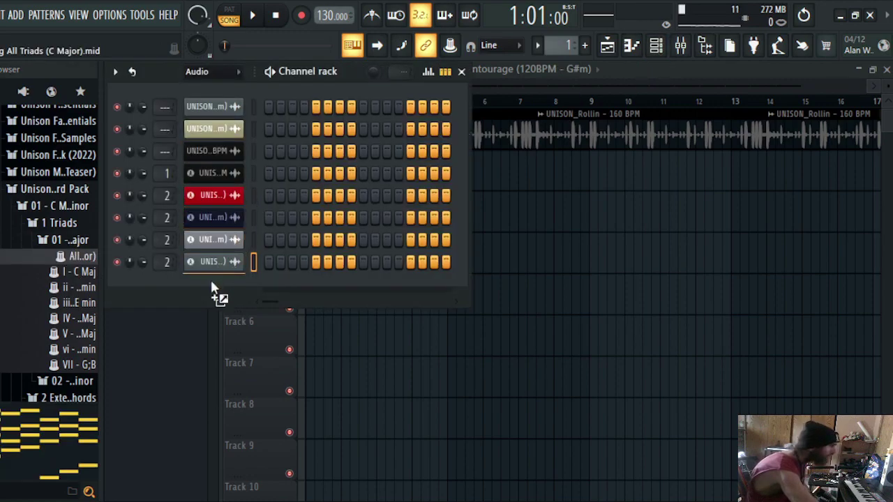
{"action": "left_click_drag", "start_coordinate": [212, 285], "coordinate": [210, 277]}
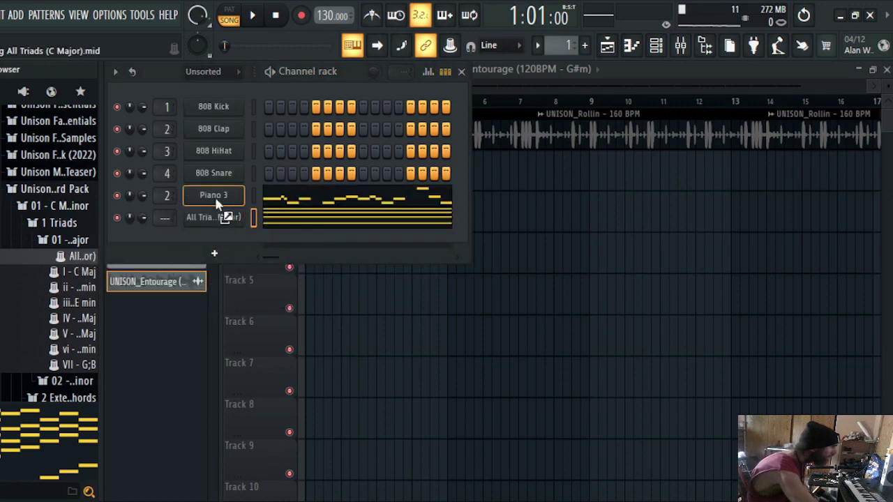
{"action": "left_click_drag", "start_coordinate": [216, 199], "coordinate": [218, 200]}
- Place Pattern 1 at the start of Insert 2 and play the arrangement
{"action": "left_click", "coordinate": [532, 179]}
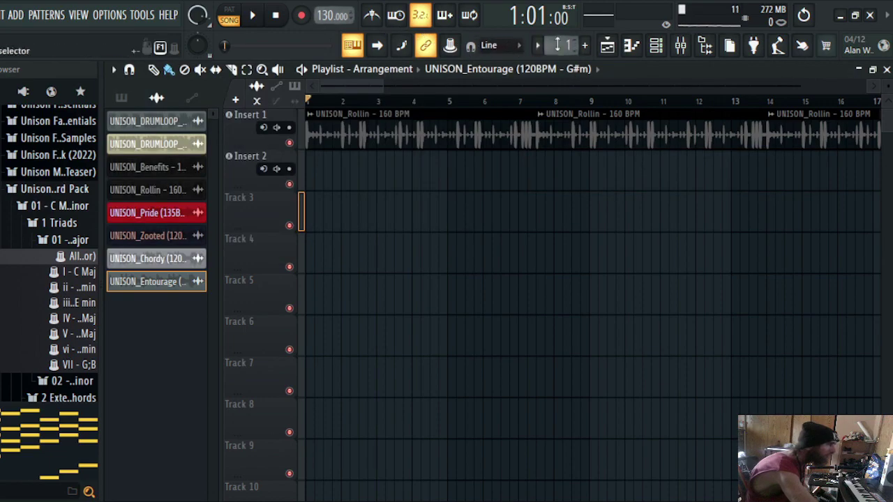
{"action": "left_click_drag", "start_coordinate": [347, 179], "coordinate": [213, 178]}
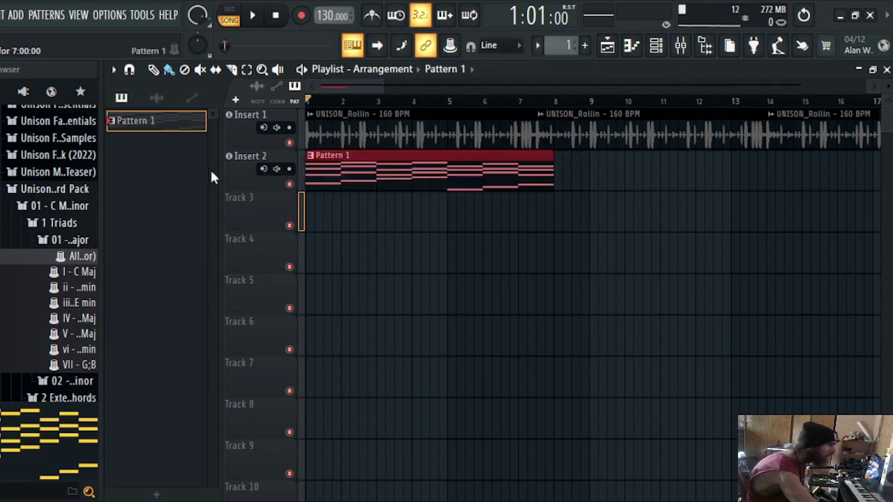
{"action": "key", "text": "space"}
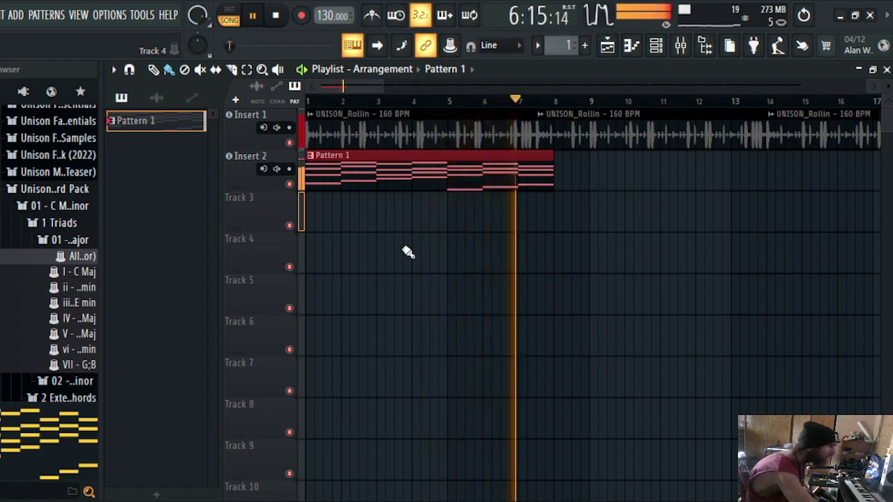
- Load the I - C Maj chord MIDI onto the Piano 3 channel and replace it with the VII - G;B chord MIDI
{"action": "left_click", "coordinate": [77, 272]}
{"action": "left_click", "coordinate": [681, 46]}
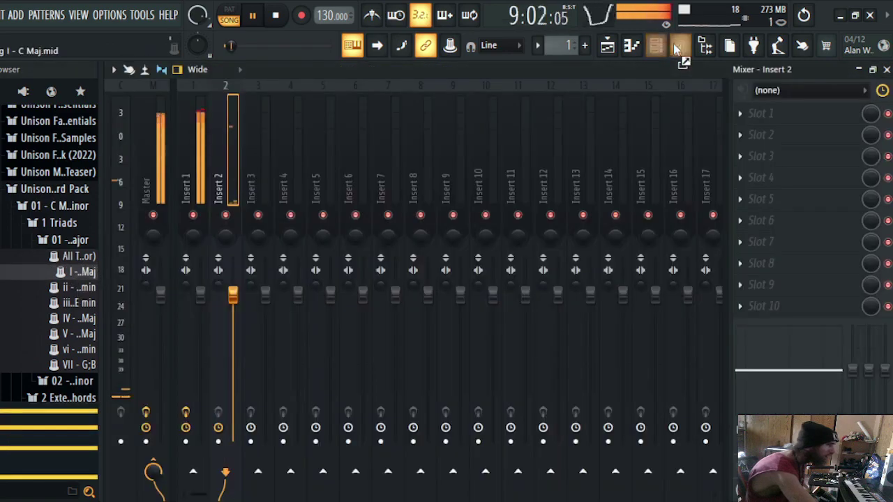
{"action": "left_click", "coordinate": [631, 46]}
{"action": "left_click_drag", "start_coordinate": [293, 200], "coordinate": [296, 201]}
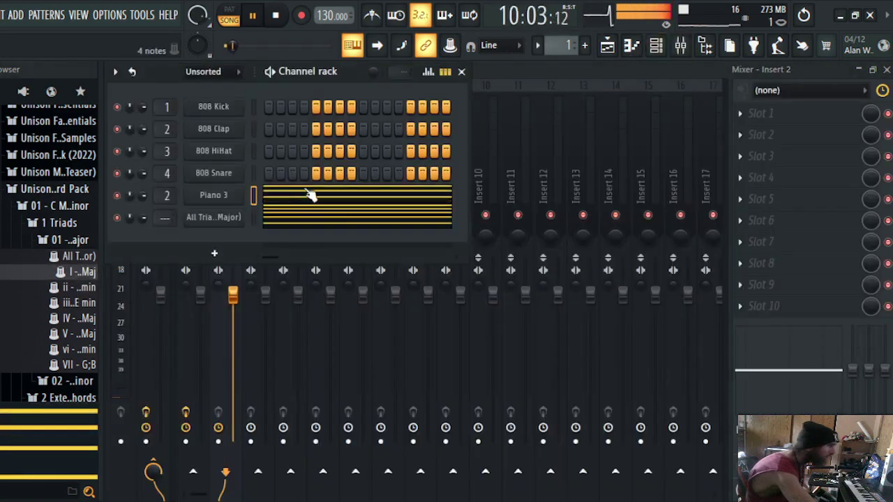
{"action": "left_click_drag", "start_coordinate": [56, 365], "coordinate": [156, 250]}
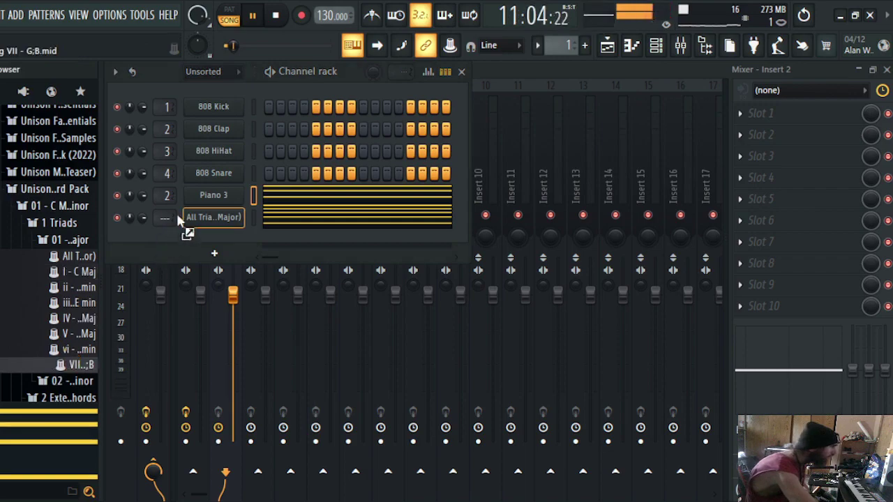
{"action": "left_click_drag", "start_coordinate": [213, 199], "coordinate": [217, 202]}
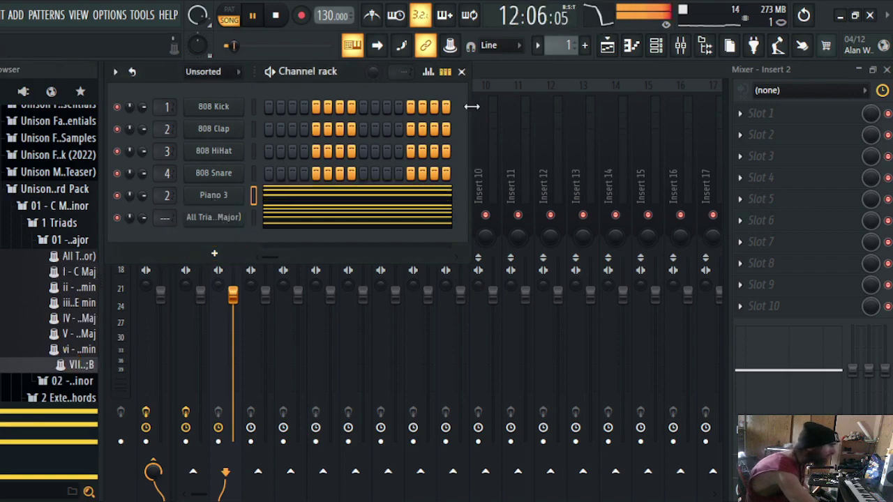
- Replay the arrangement in the playlist from the start of bar 1
{"action": "left_click", "coordinate": [607, 47]}
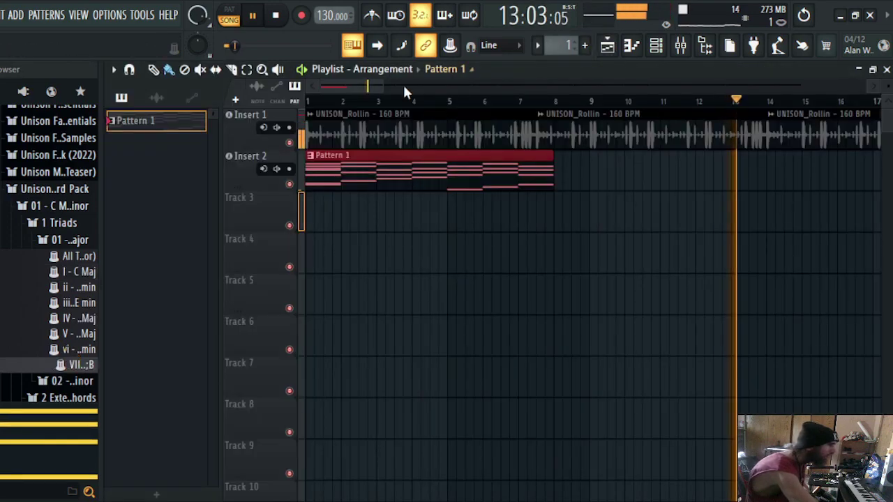
{"action": "left_click", "coordinate": [315, 103]}
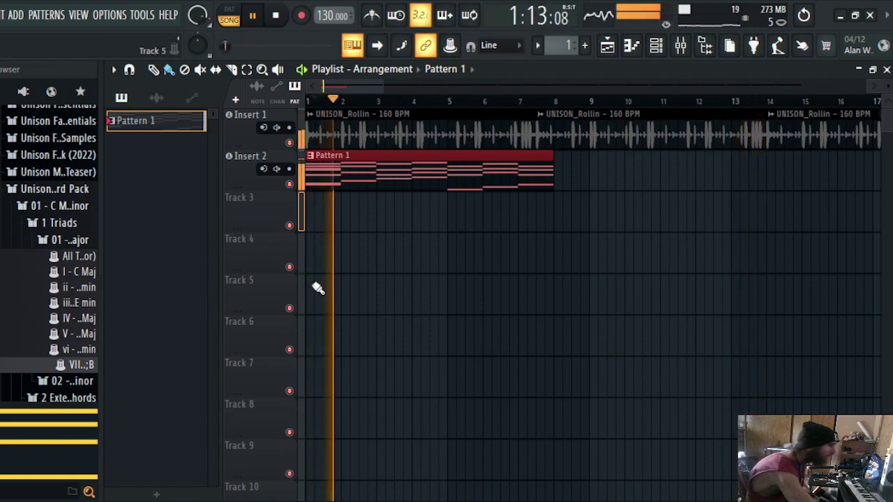
- Collapse the C Major triads folder and expand 02 - A Minor inside 3 Borrowed Modal Chords
{"action": "left_click", "coordinate": [69, 239]}
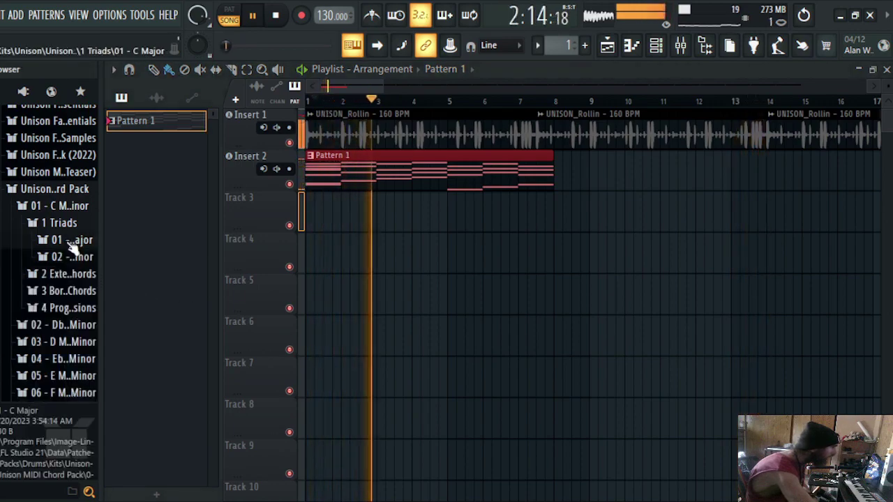
{"action": "left_click", "coordinate": [40, 293]}
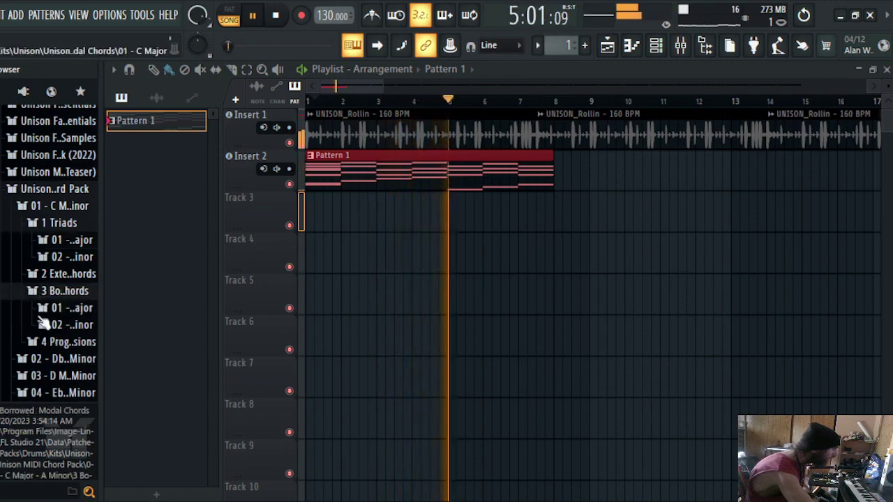
{"action": "left_click", "coordinate": [63, 325]}
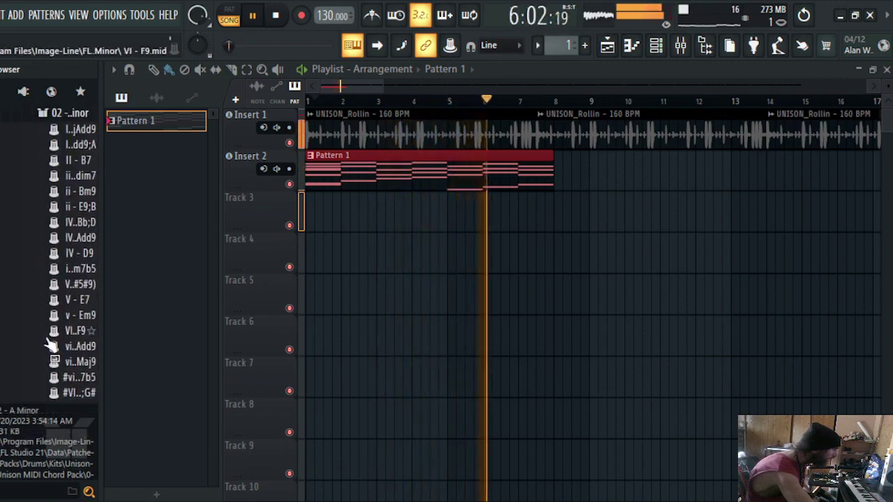
- Load the vi - FmAdd9 chord MIDI onto the Piano 3 channel, add it as a new channel too, and bring back the playlist
{"action": "left_click_drag", "start_coordinate": [67, 346], "coordinate": [270, 189]}
{"action": "left_click_drag", "start_coordinate": [213, 203], "coordinate": [215, 205]}
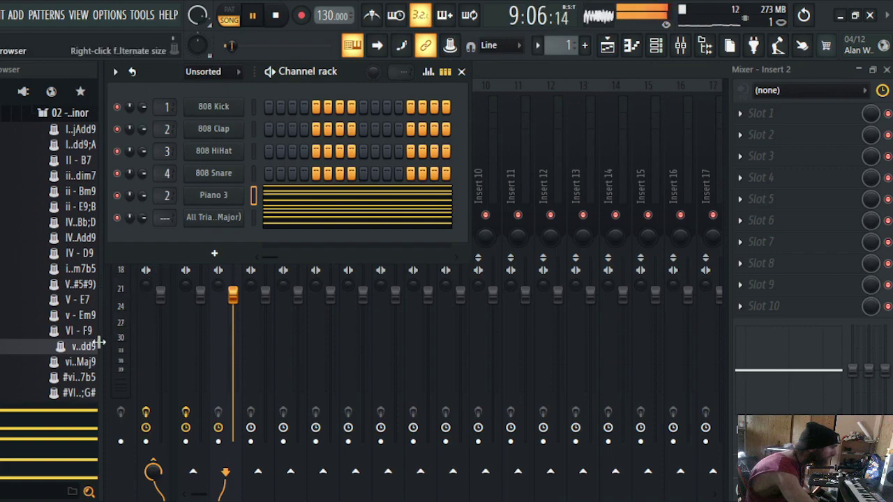
{"action": "left_click_drag", "start_coordinate": [222, 227], "coordinate": [224, 239]}
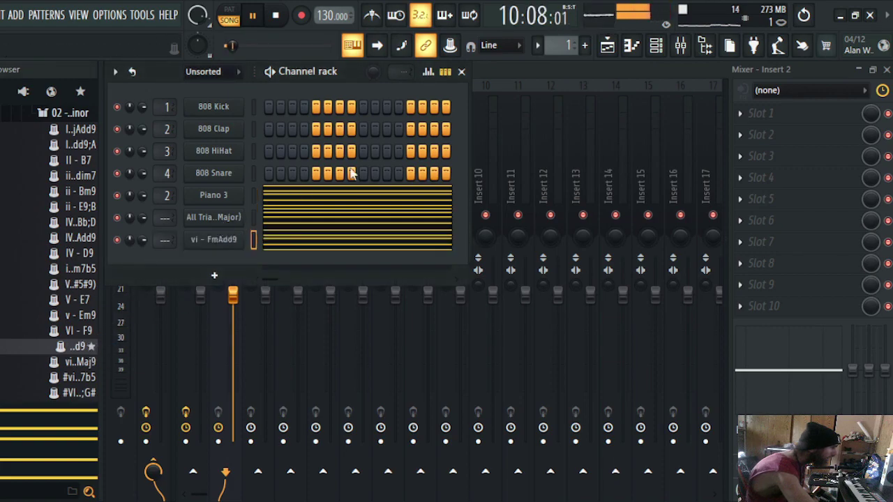
{"action": "left_click", "coordinate": [606, 45]}
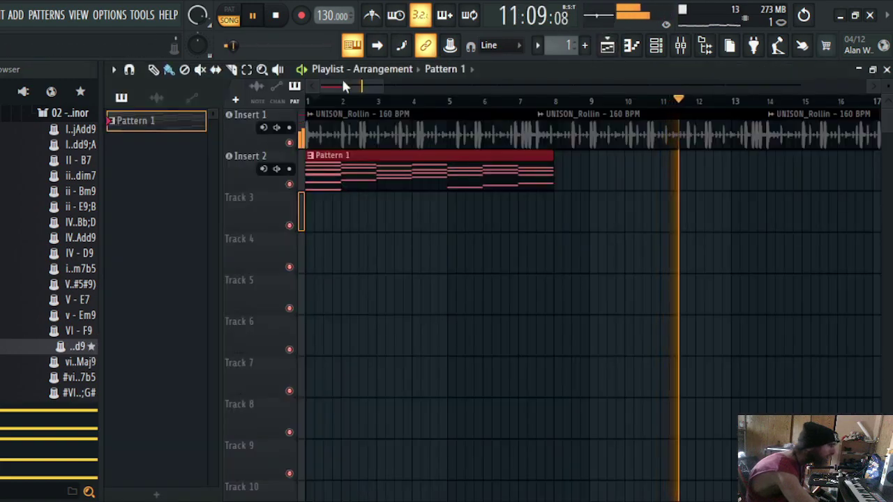
- Move the Pattern 1 clip to start at bar 2 on the second track and play back from several bars
{"action": "left_click", "coordinate": [315, 101]}
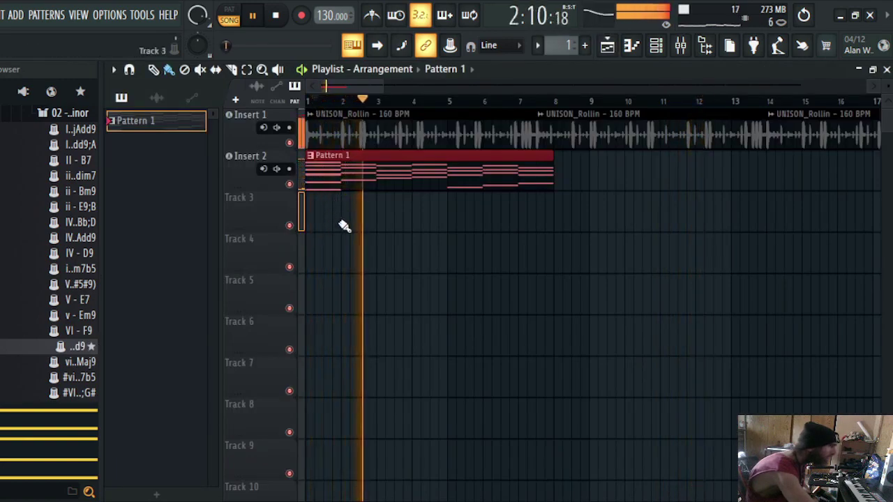
{"action": "left_click", "coordinate": [342, 224]}
{"action": "left_click", "coordinate": [314, 101]}
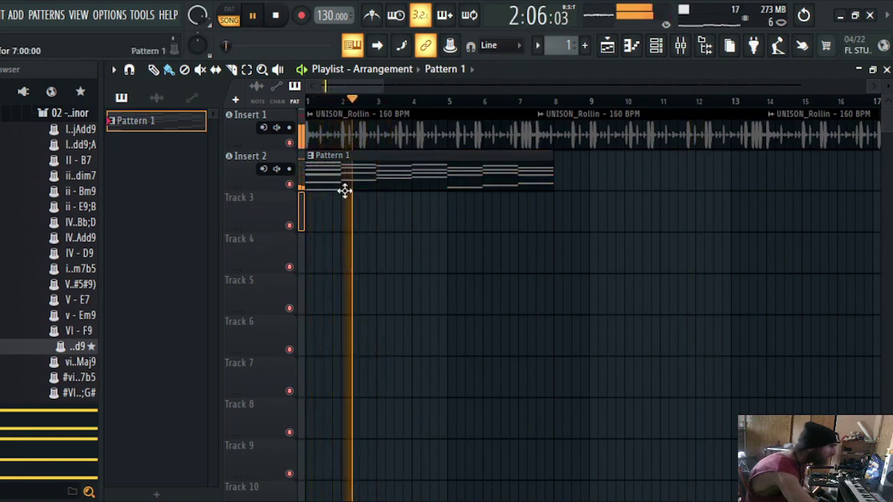
{"action": "left_click_drag", "start_coordinate": [343, 189], "coordinate": [378, 187]}
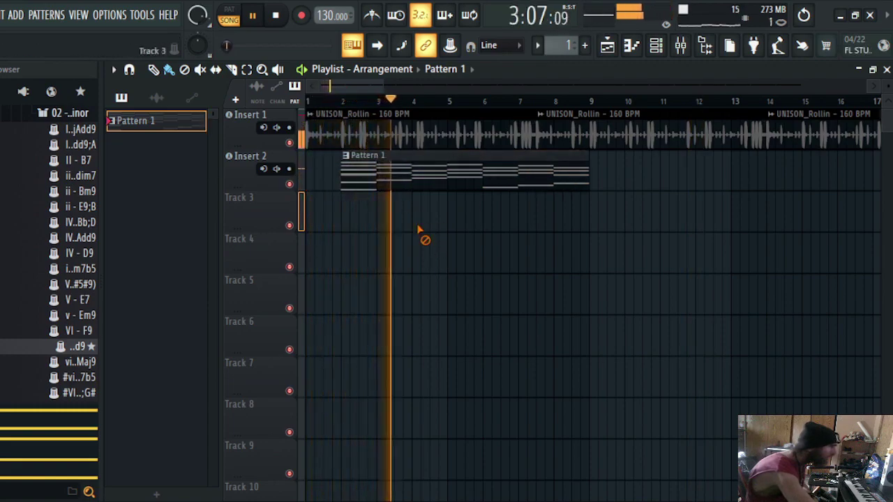
{"action": "left_click", "coordinate": [366, 101]}
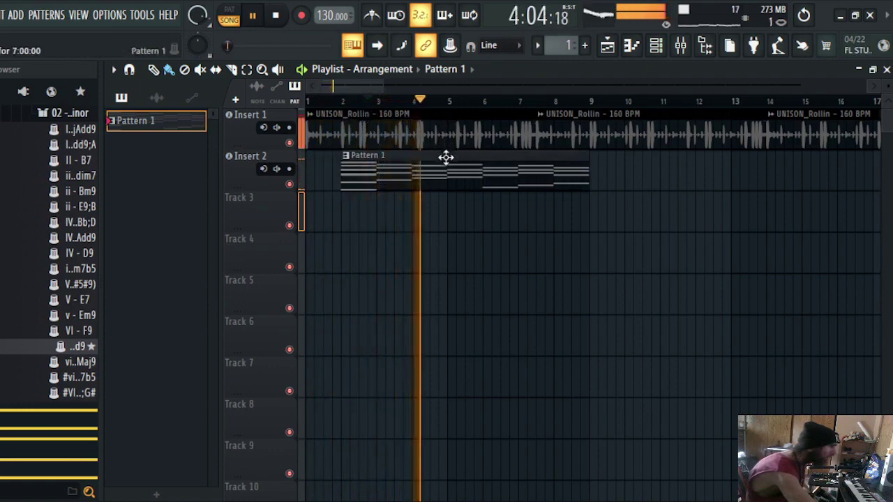
{"action": "left_click", "coordinate": [498, 102]}
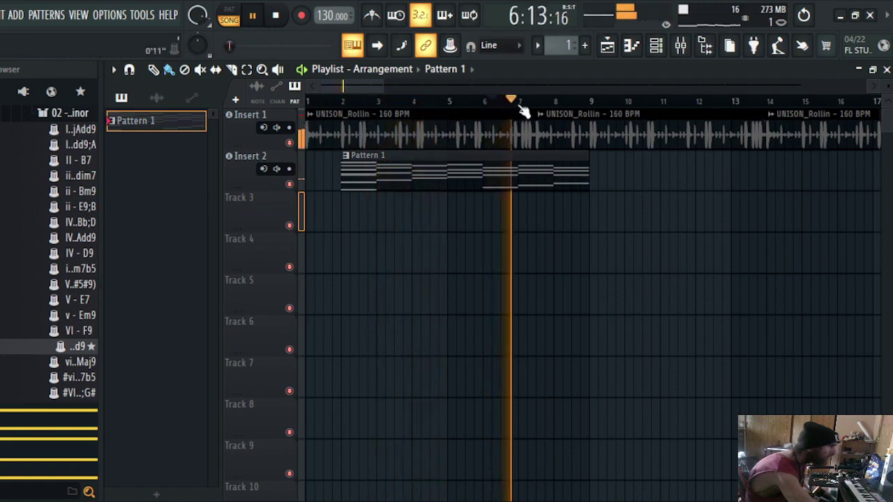
{"action": "left_click_drag", "start_coordinate": [408, 160], "coordinate": [244, 104]}
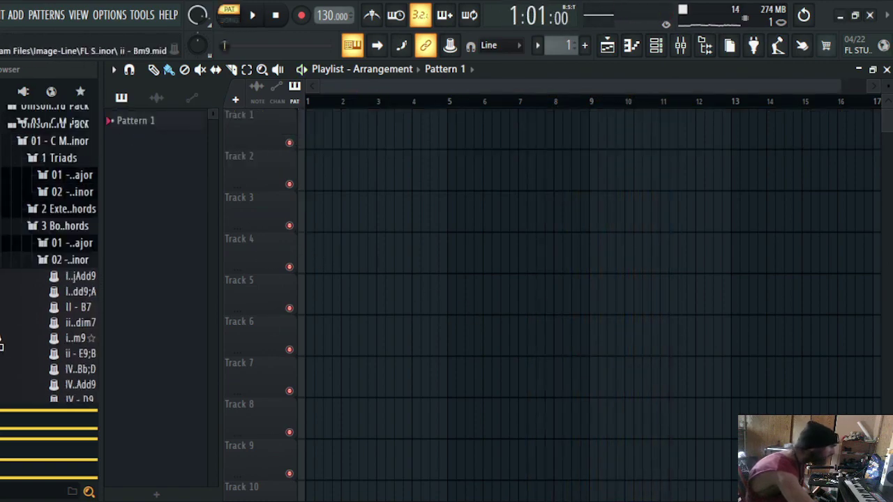
- Collapse the open chord folders and the whole Unison MIDI Chord Pack in the browser
{"action": "scroll", "coordinate": [2, 342], "scroll_direction": "up", "scroll_amount": 4}
{"action": "scroll", "coordinate": [2, 338], "scroll_direction": "down", "scroll_amount": 3}
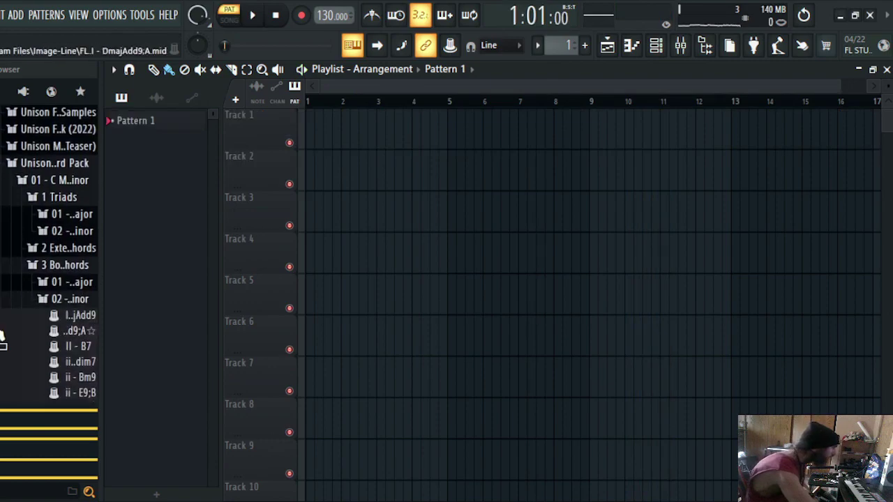
{"action": "left_click", "coordinate": [42, 300]}
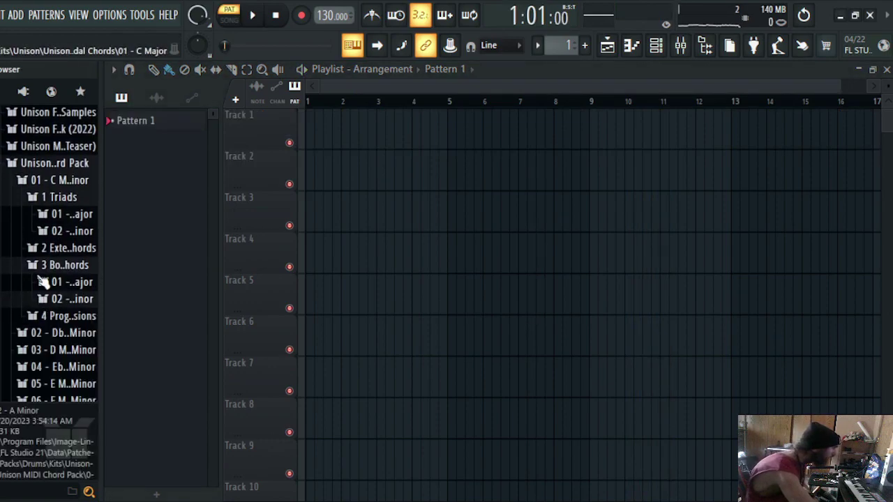
{"action": "left_click", "coordinate": [30, 198]}
{"action": "scroll", "coordinate": [31, 209], "scroll_direction": "up", "scroll_amount": 5}
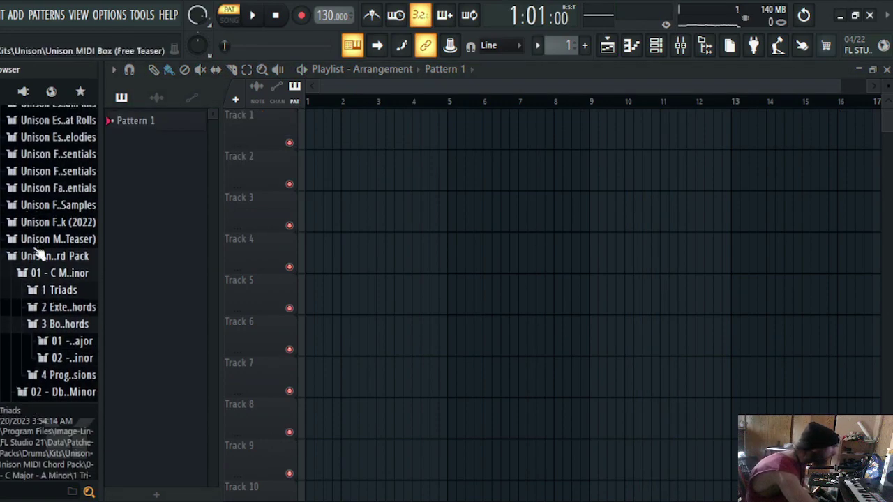
{"action": "left_click", "coordinate": [38, 272]}
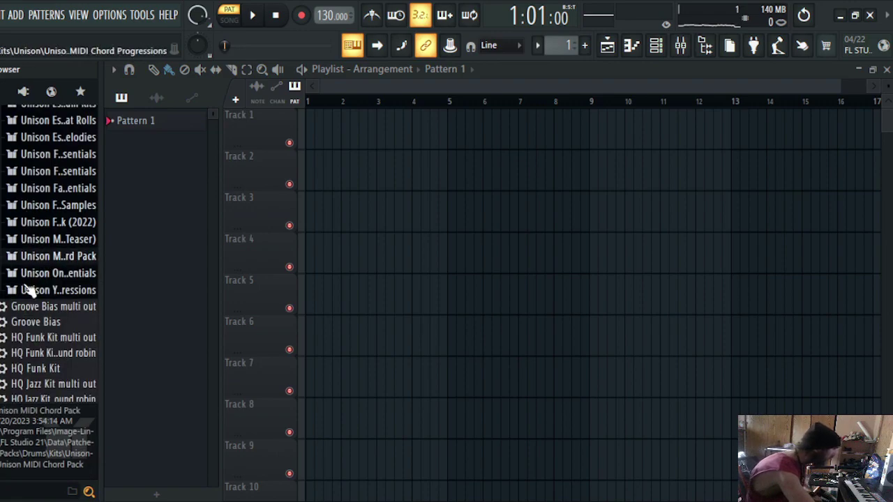
- Look inside the Flume preset folder of Unison Famous Mainstage Serum Essentials and collapse the pack
{"action": "left_click", "coordinate": [31, 190]}
{"action": "left_click", "coordinate": [26, 211]}
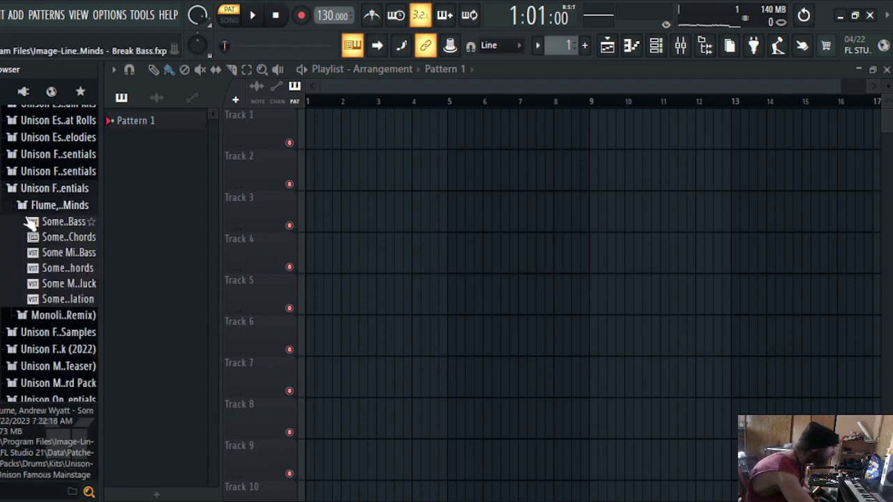
{"action": "left_click", "coordinate": [40, 203]}
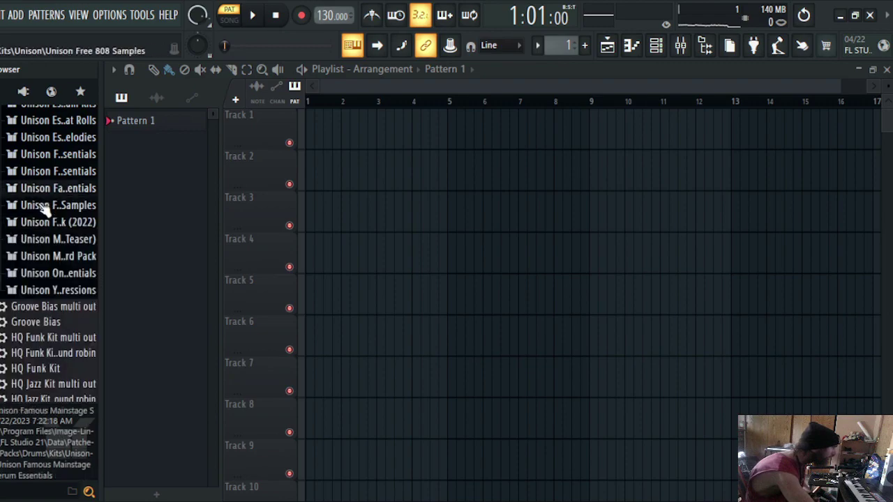
- Open the 01 - Audio Loops folder under 01 - Melody Loops in the Unison Beatmaker Box (Free Teaser)
{"action": "scroll", "coordinate": [43, 209], "scroll_direction": "up", "scroll_amount": 5}
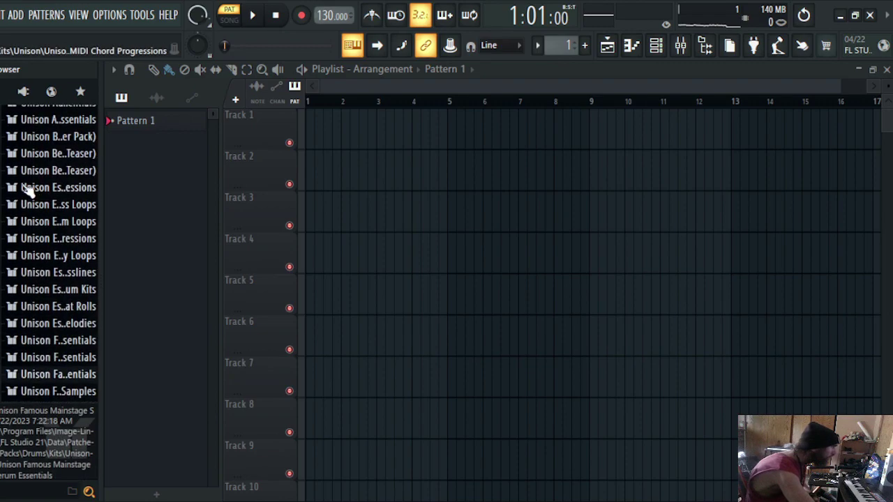
{"action": "scroll", "coordinate": [36, 176], "scroll_direction": "up", "scroll_amount": 3}
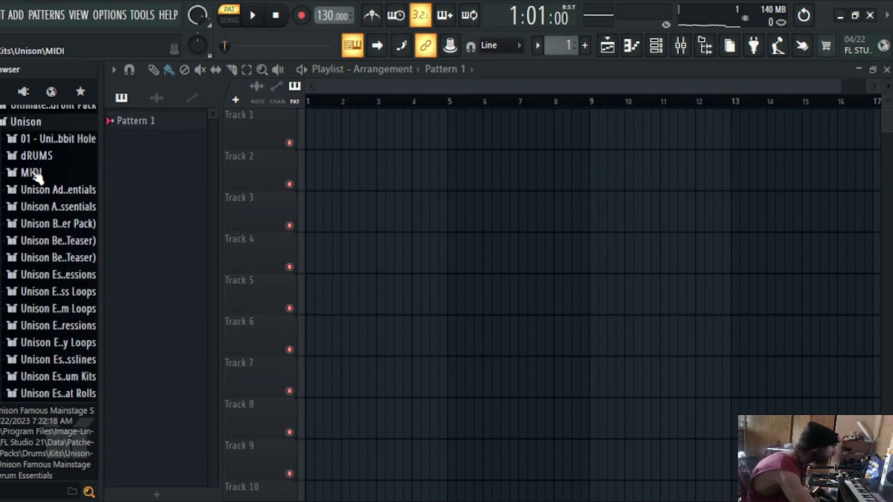
{"action": "left_click", "coordinate": [46, 248]}
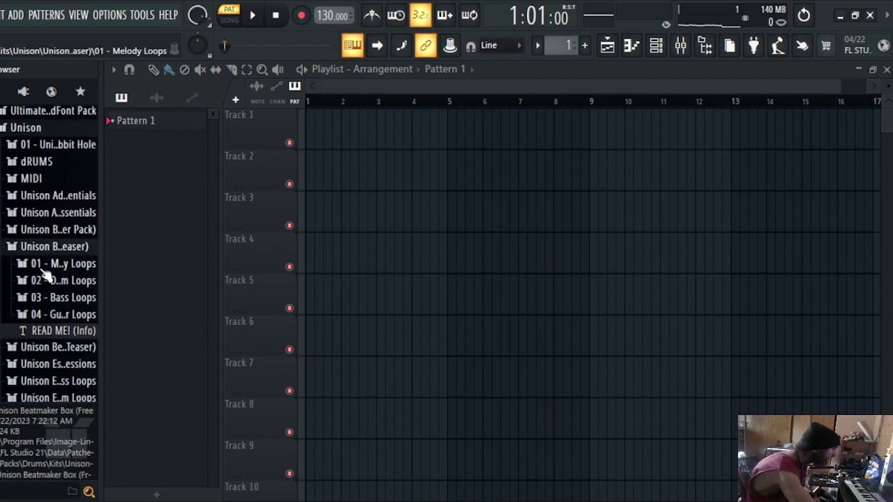
{"action": "left_click", "coordinate": [50, 264]}
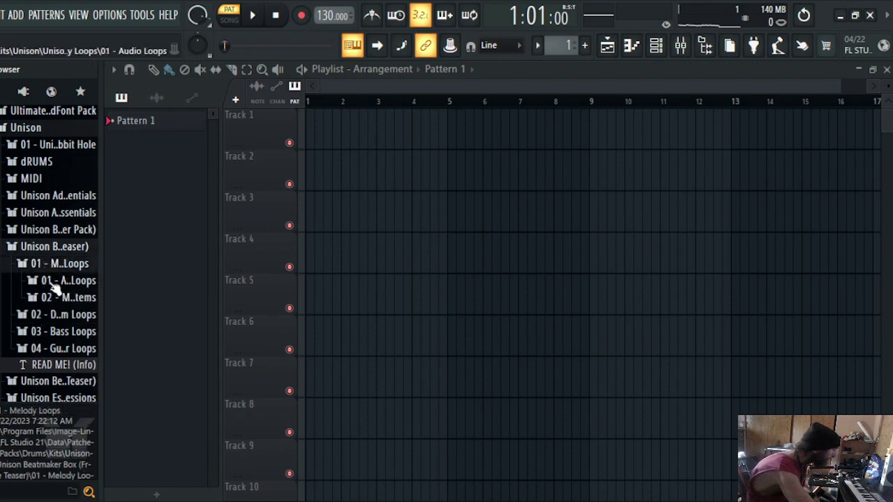
{"action": "left_click", "coordinate": [53, 282]}
- Audition the melody loops and place UNISON_MELODYLOOP_The Machine (136 BPM - Dbm) at the start of Track 1
{"action": "left_click", "coordinate": [56, 294]}
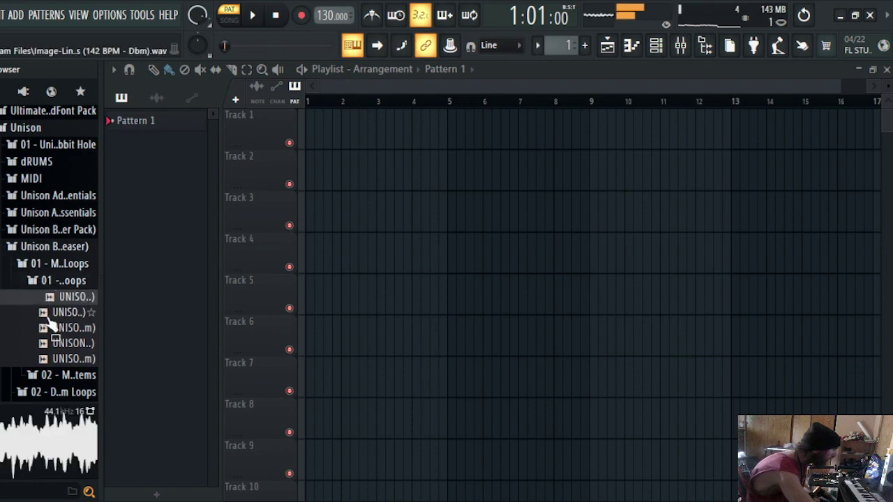
{"action": "left_click", "coordinate": [53, 330]}
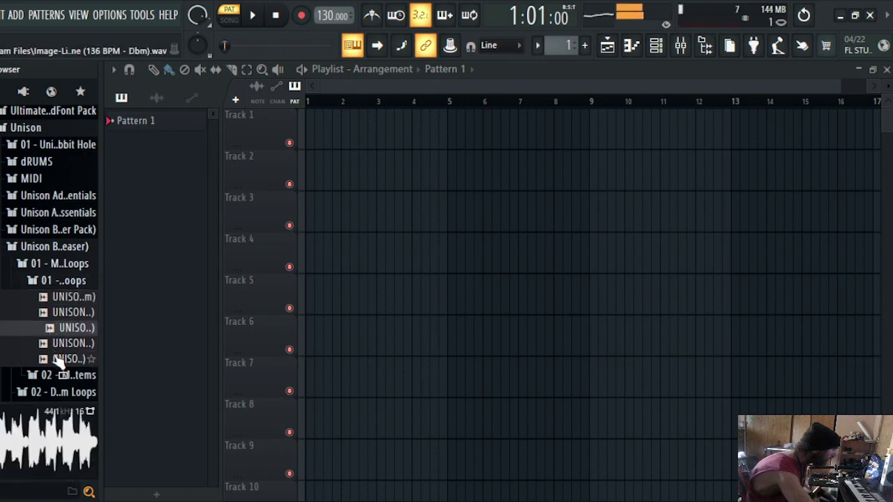
{"action": "left_click", "coordinate": [58, 359]}
{"action": "left_click", "coordinate": [60, 343]}
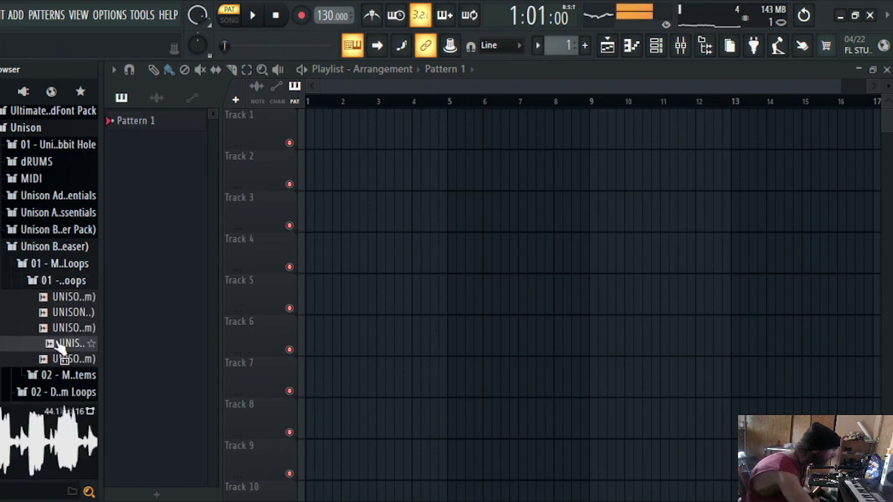
{"action": "left_click", "coordinate": [62, 359]}
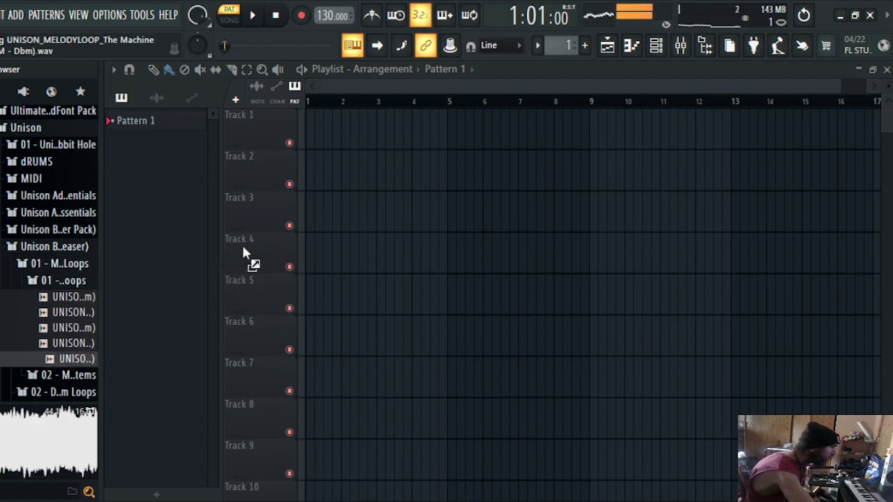
{"action": "left_click_drag", "start_coordinate": [245, 253], "coordinate": [298, 136]}
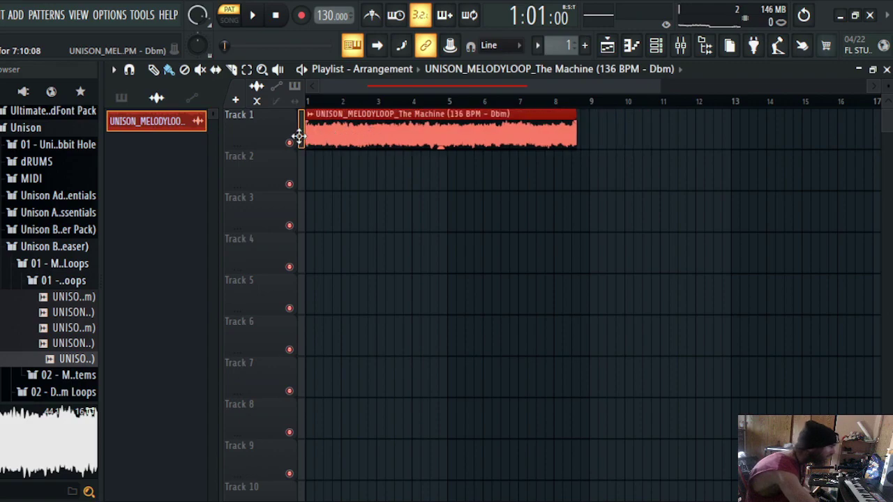
- Collapse the 01 - Melody Loops folder and open the 01 - Audio Loops folder under 02 - Drum Loops
{"action": "left_click", "coordinate": [63, 280]}
{"action": "left_click", "coordinate": [63, 265]}
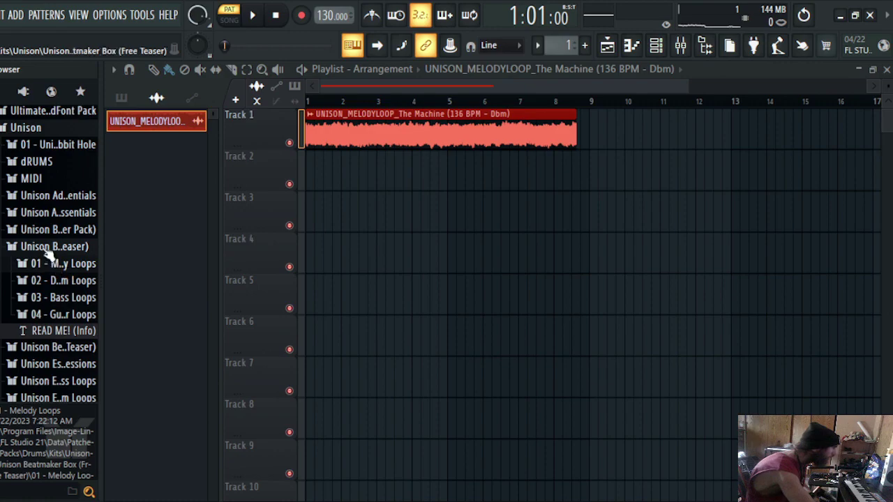
{"action": "left_click", "coordinate": [45, 282]}
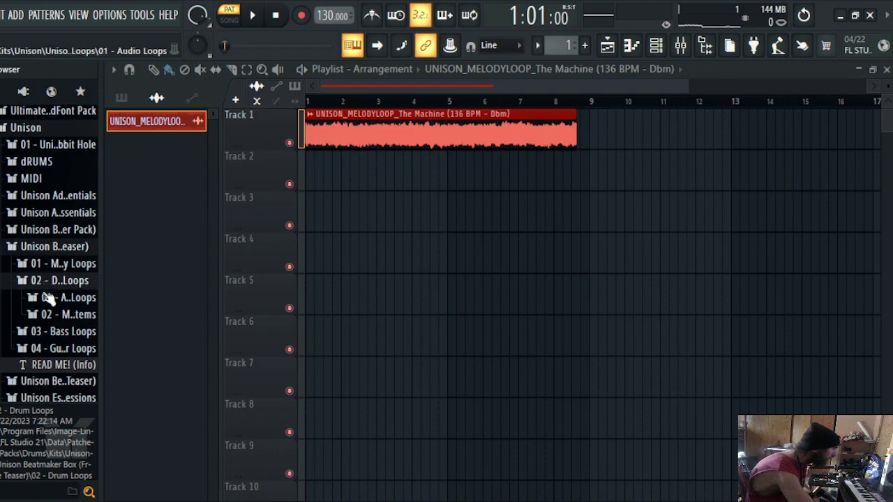
{"action": "left_click", "coordinate": [49, 298]}
- Audition the drum loops and place UNISON_DRUMLOOP_Oscars (142 BPM - Dbm) at the start of Track 2
{"action": "left_click", "coordinate": [52, 318]}
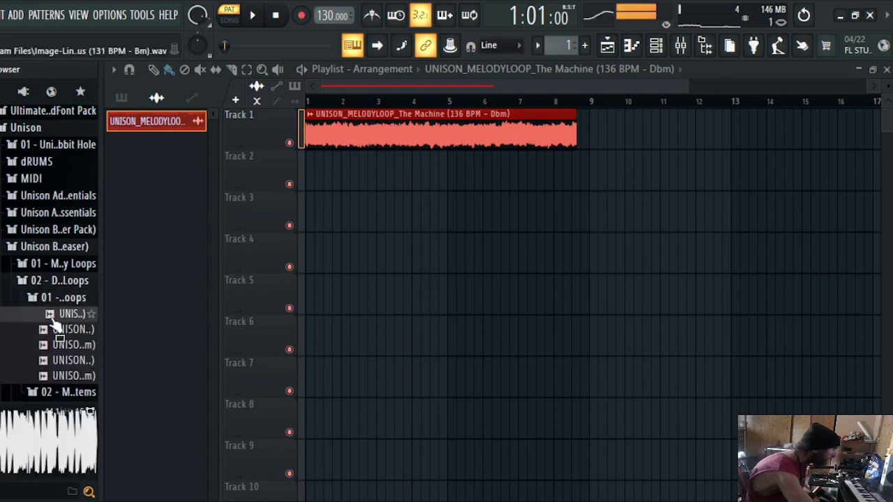
{"action": "left_click", "coordinate": [66, 380]}
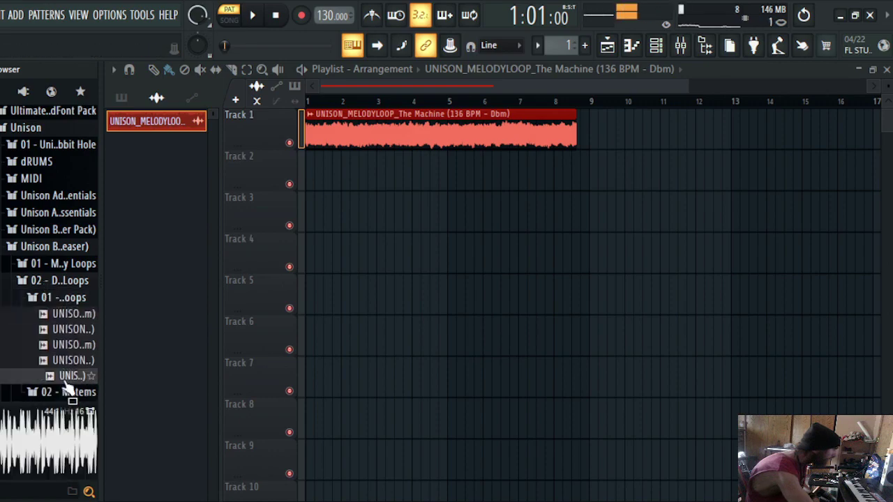
{"action": "left_click", "coordinate": [62, 362]}
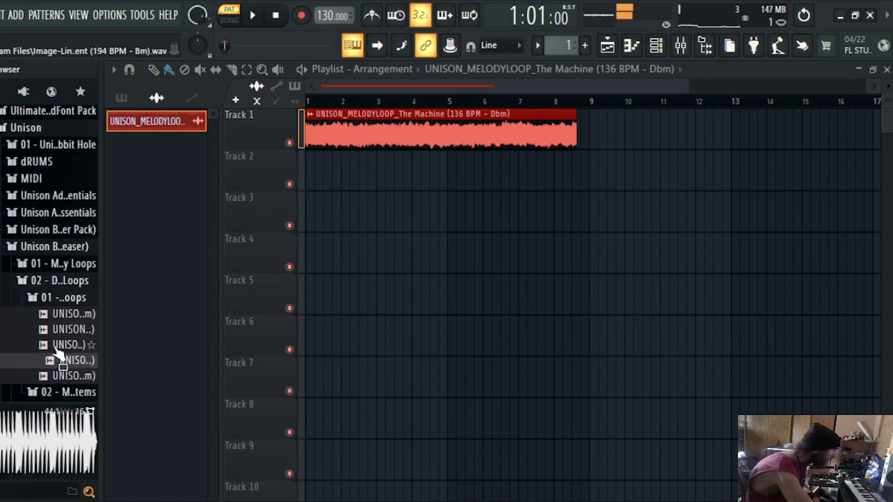
{"action": "left_click", "coordinate": [60, 345]}
{"action": "left_click", "coordinate": [63, 330]}
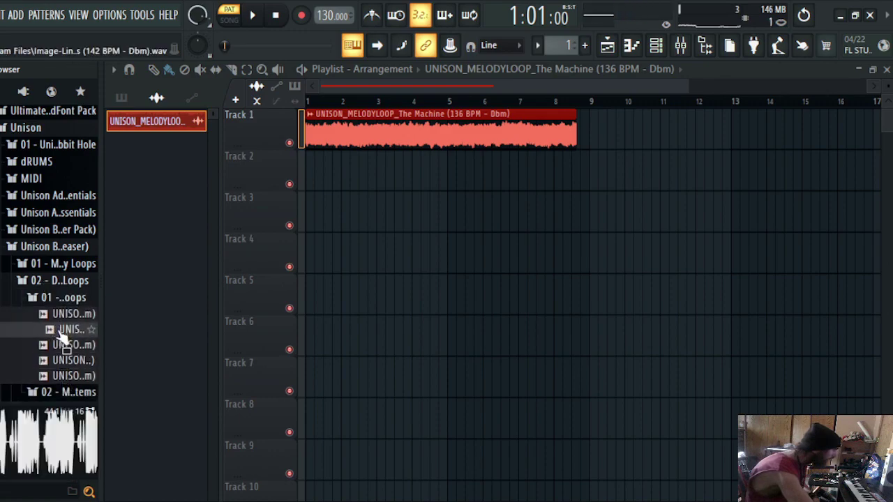
{"action": "left_click_drag", "start_coordinate": [61, 337], "coordinate": [311, 174]}
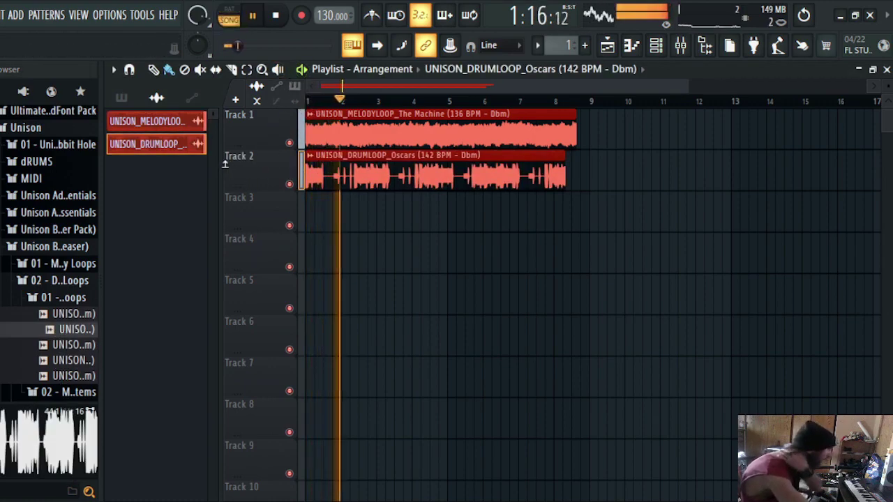
- Replace the Oscars drum loop on Track 2 with UNISON_DRUMLOOP_Catcus (131 BPM - Bm) and delete the melody loop from Track 1
{"action": "left_click", "coordinate": [44, 313]}
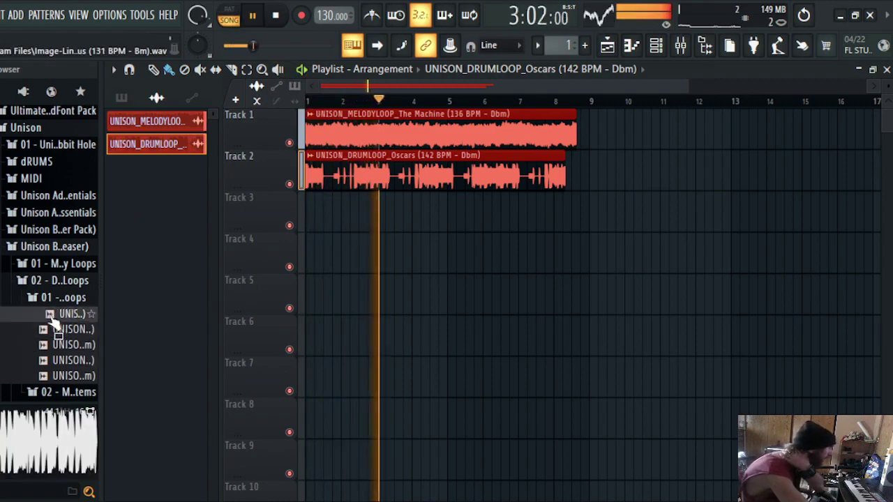
{"action": "left_click_drag", "start_coordinate": [44, 313], "coordinate": [318, 168]}
{"action": "right_click", "coordinate": [388, 178]}
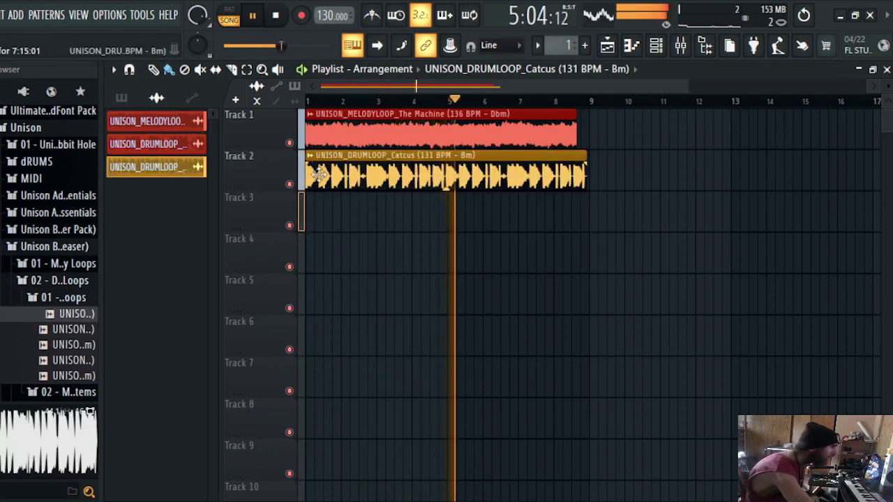
{"action": "right_click", "coordinate": [361, 143]}
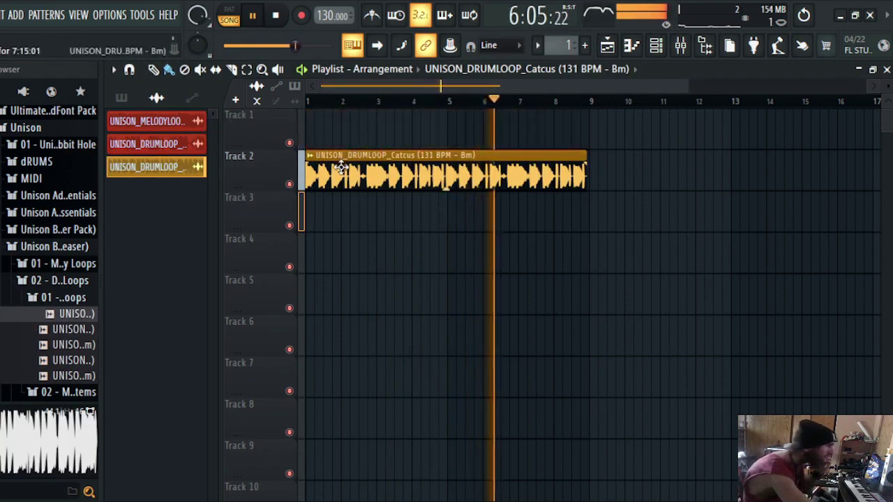
- Swap the Catcus drum loop on Track 2 for UNISON_DRUMLOOP_The Machine (136 BPM - Dbm) on Track 1
{"action": "left_click", "coordinate": [74, 330]}
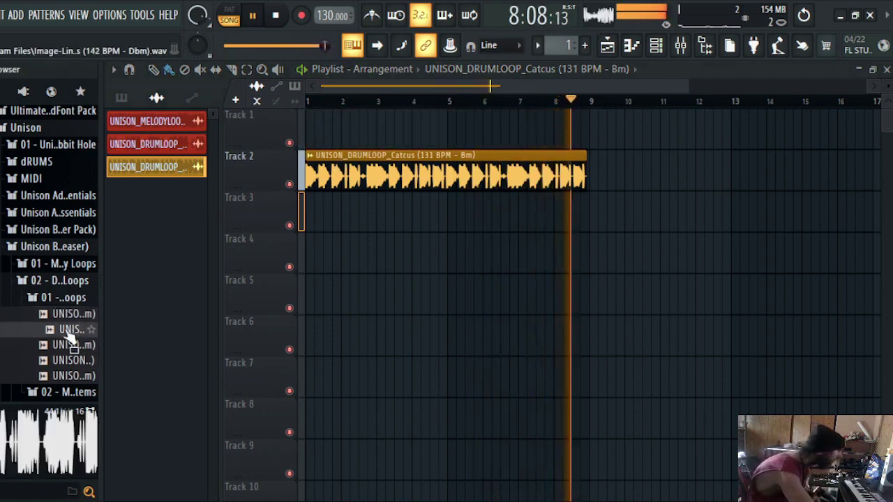
{"action": "left_click", "coordinate": [64, 344]}
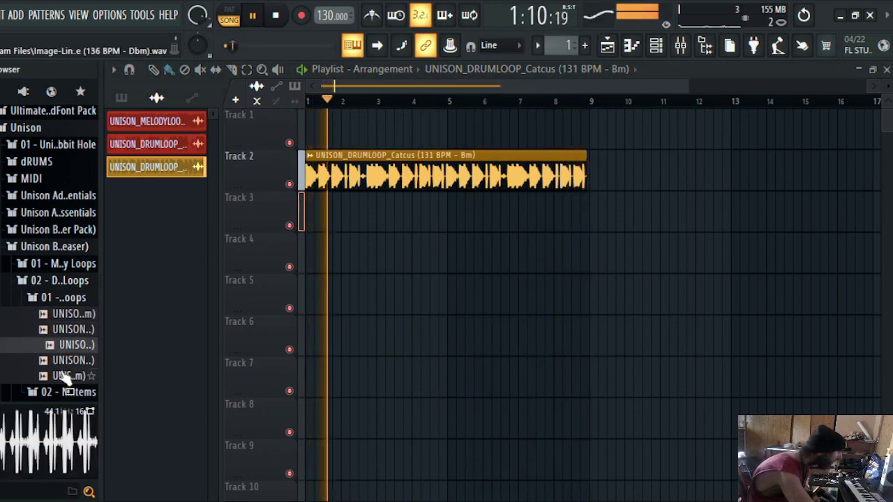
{"action": "left_click", "coordinate": [65, 376]}
{"action": "left_click_drag", "start_coordinate": [65, 377], "coordinate": [380, 128]}
{"action": "right_click", "coordinate": [359, 177]}
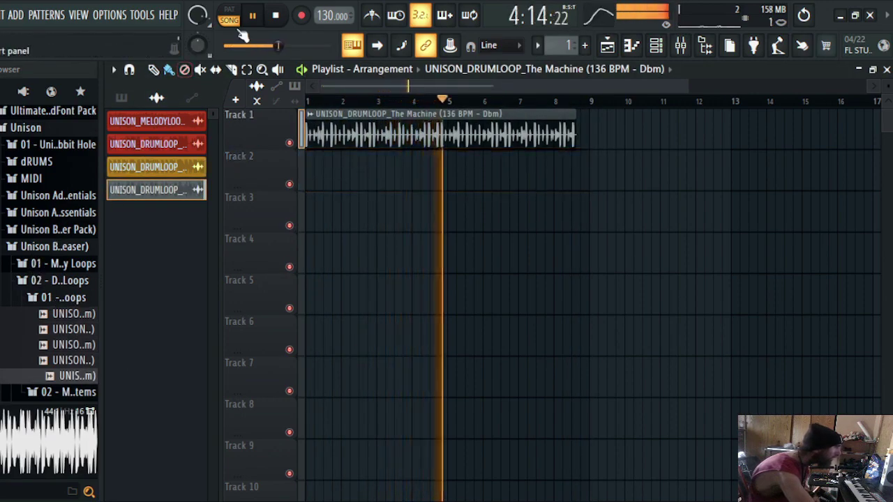
- Collapse the drum audio loops folder and delete the remaining drum loop from Track 1
{"action": "left_click", "coordinate": [60, 298]}
{"action": "right_click", "coordinate": [342, 145]}
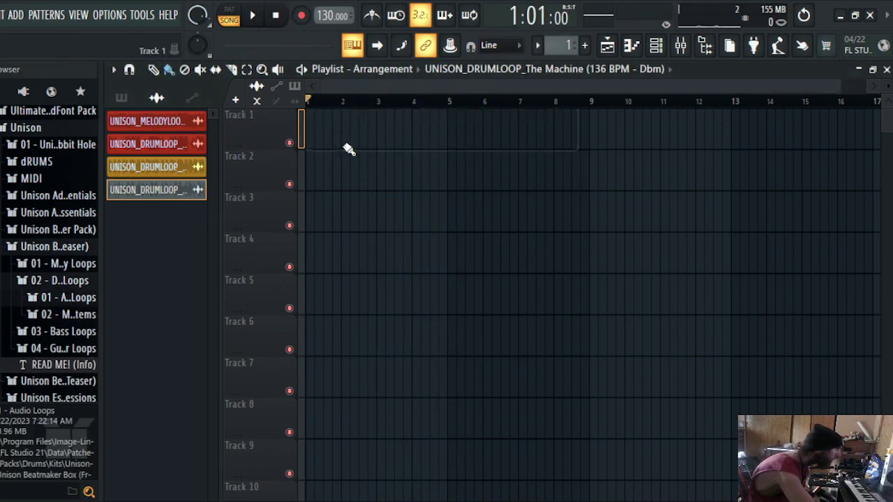
- Collapse the drum loops folder and audition the audio loops in the 01 - Melody Loops folder of the same Unison pack
{"action": "left_click", "coordinate": [66, 281]}
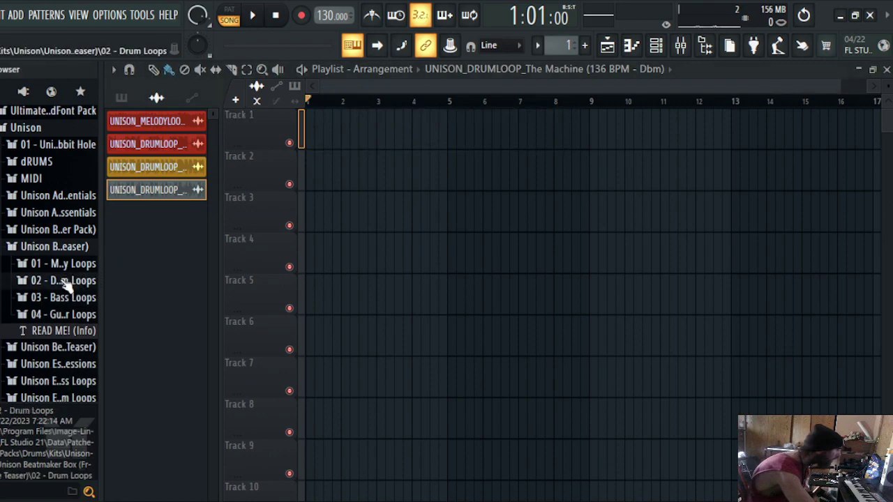
{"action": "left_click", "coordinate": [47, 271]}
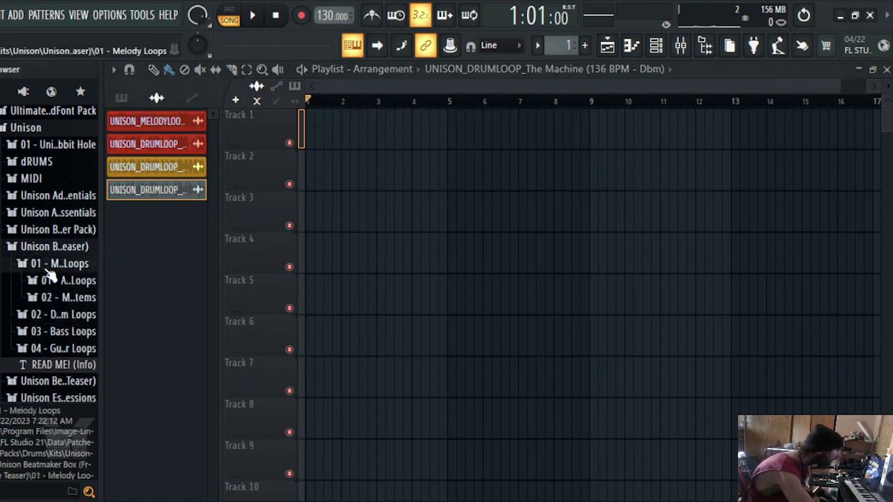
{"action": "left_click", "coordinate": [38, 284]}
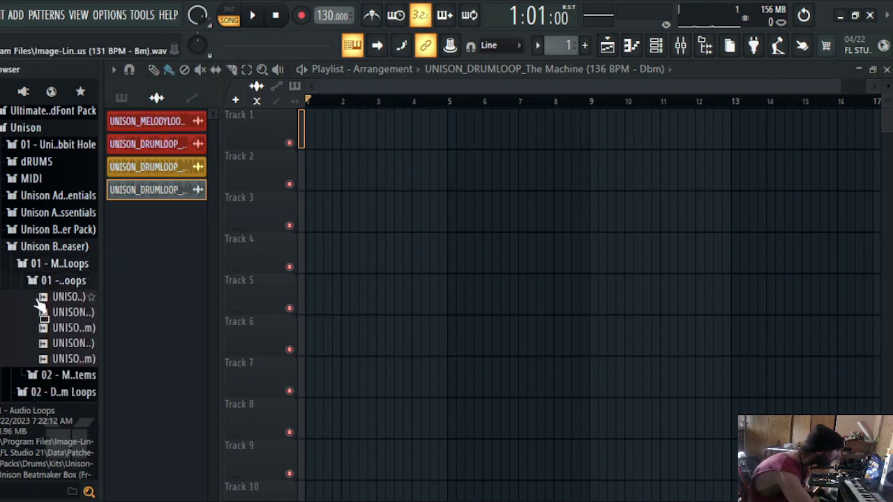
{"action": "left_click", "coordinate": [38, 298]}
{"action": "left_click", "coordinate": [46, 315]}
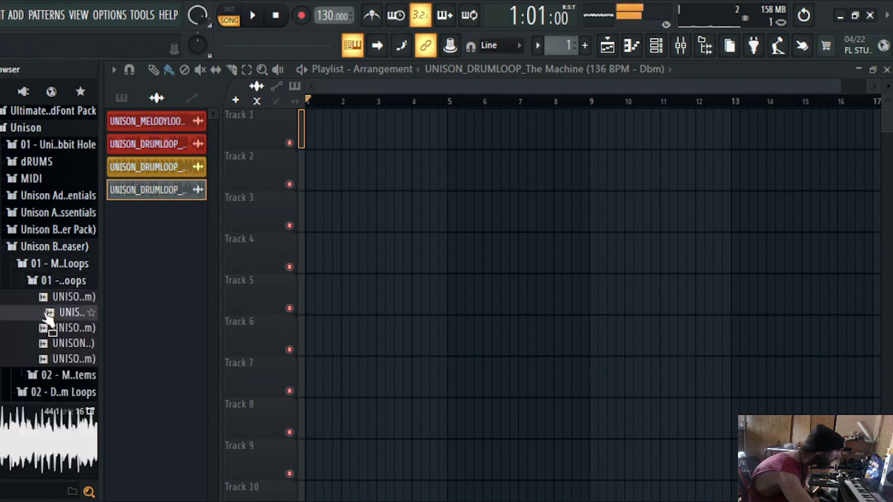
{"action": "left_click", "coordinate": [53, 329]}
{"action": "left_click", "coordinate": [53, 344]}
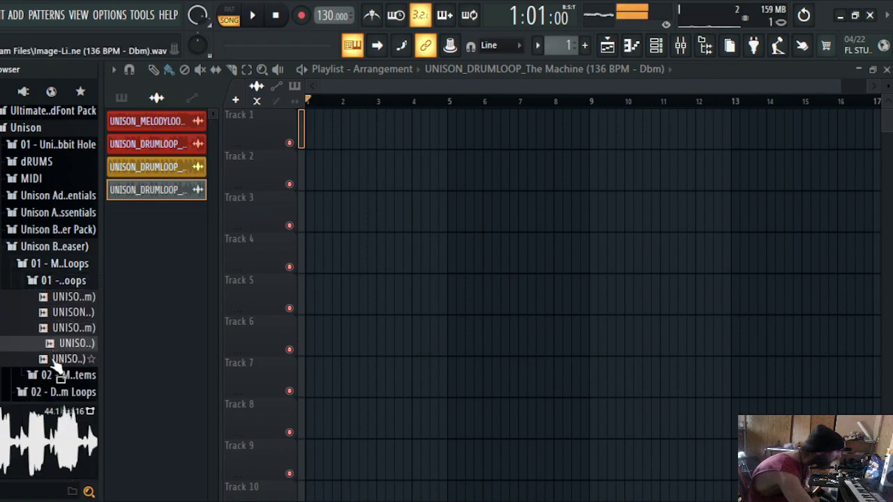
{"action": "left_click", "coordinate": [53, 360]}
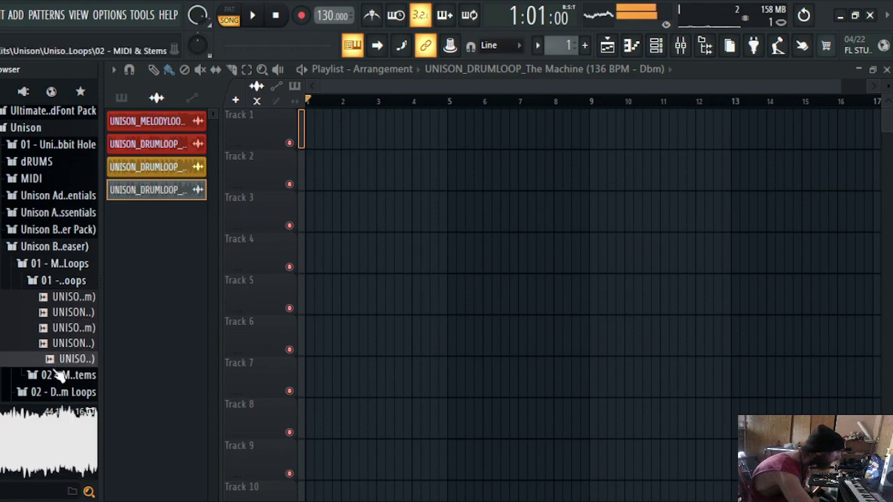
- Place UNISON_MELODYLOOP_Silent Treatment (194 BPM - Bm) at the start of Track 1 and play the arrangement
{"action": "left_click", "coordinate": [63, 346]}
{"action": "left_click", "coordinate": [64, 327]}
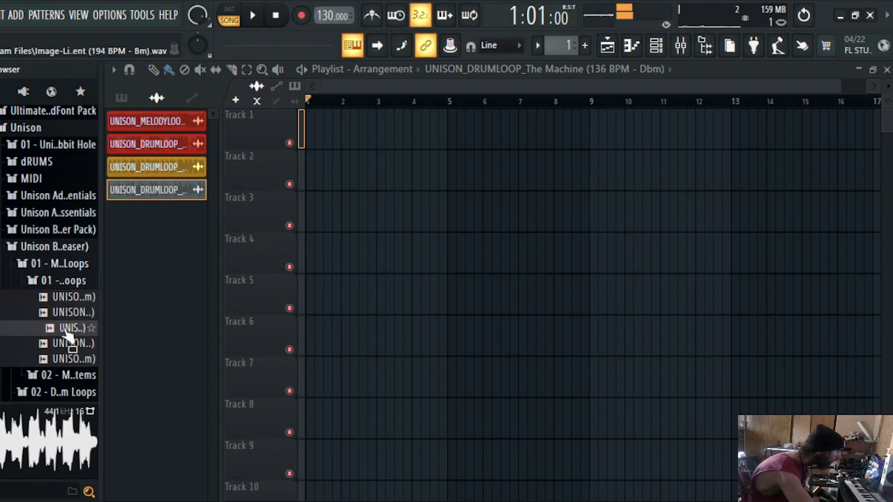
{"action": "left_click_drag", "start_coordinate": [68, 337], "coordinate": [301, 128]}
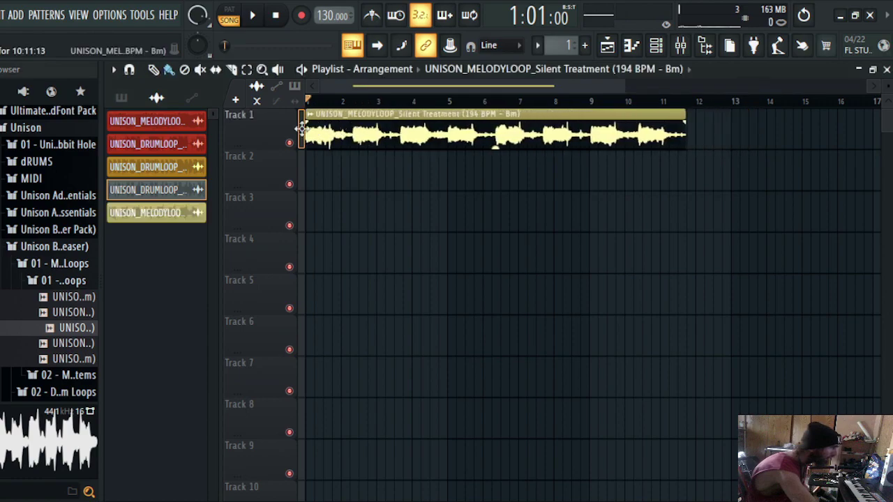
{"action": "key", "text": "space"}
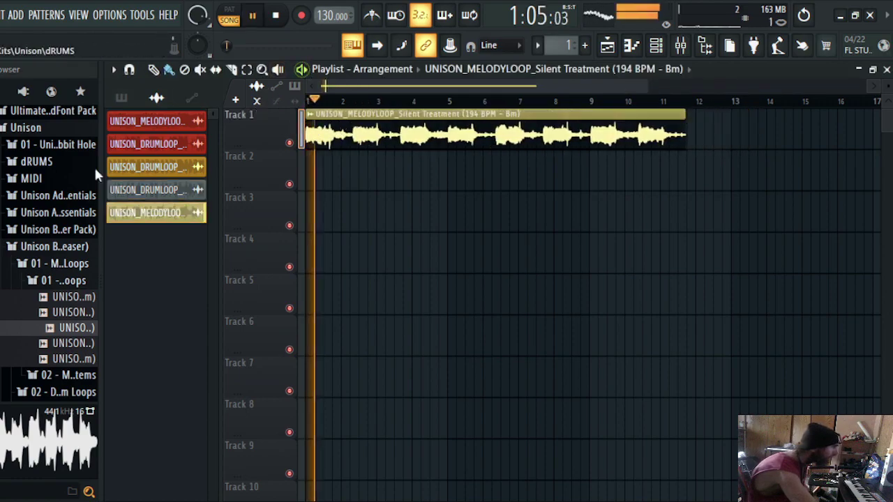
- Audition the drum audio loops and place UNISON_DRUMLOOP_Silent Treatment (194 BPM - Bm) at the start of Track 2
{"action": "left_click", "coordinate": [66, 282]}
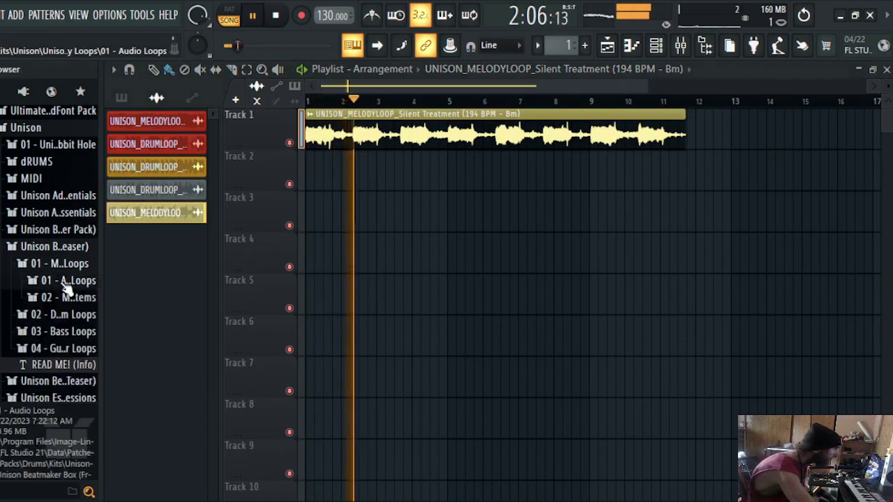
{"action": "left_click", "coordinate": [54, 265]}
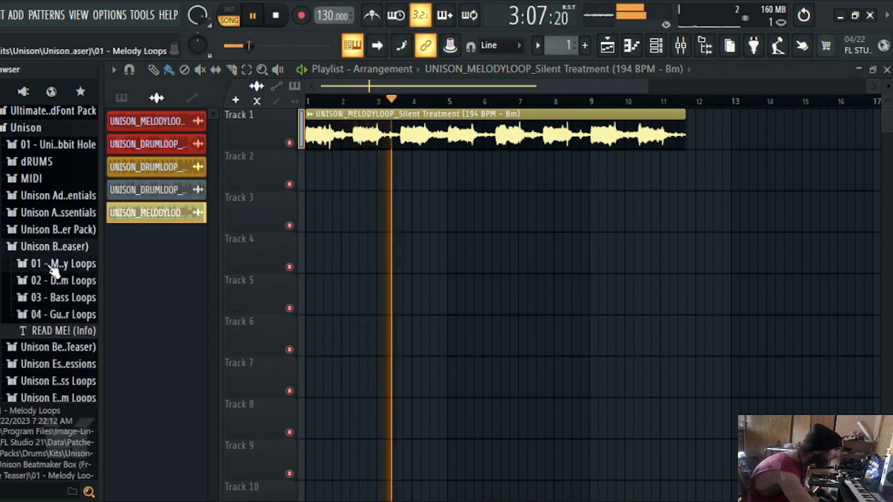
{"action": "left_click", "coordinate": [36, 281]}
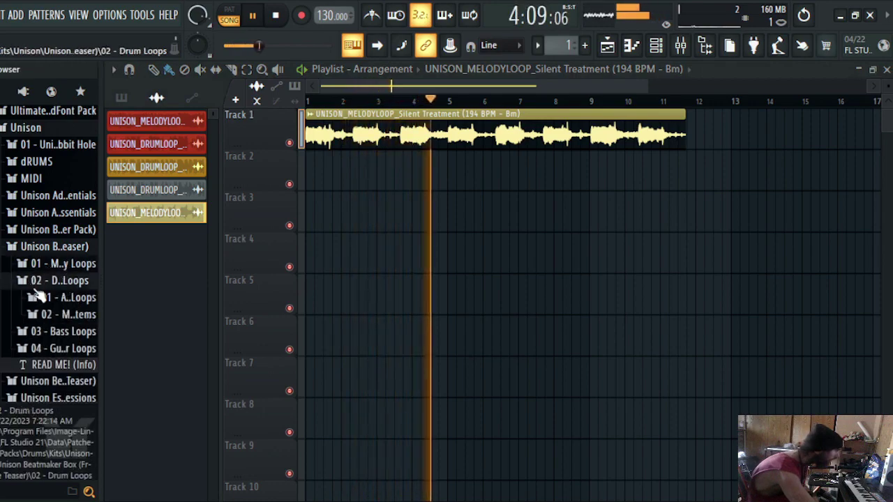
{"action": "left_click", "coordinate": [48, 297]}
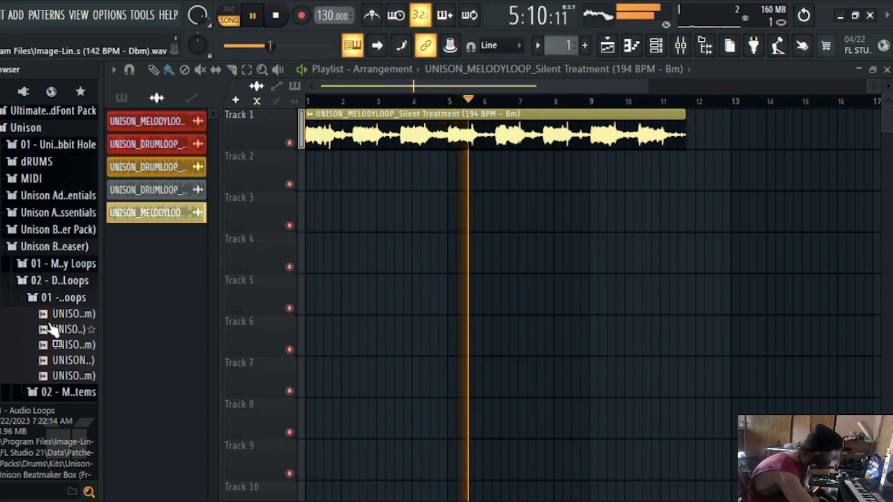
{"action": "left_click", "coordinate": [64, 374]}
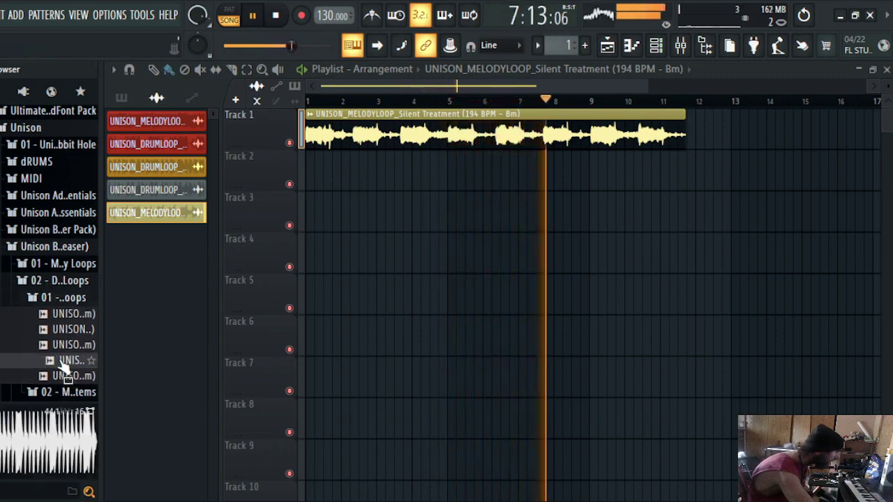
{"action": "left_click", "coordinate": [60, 347]}
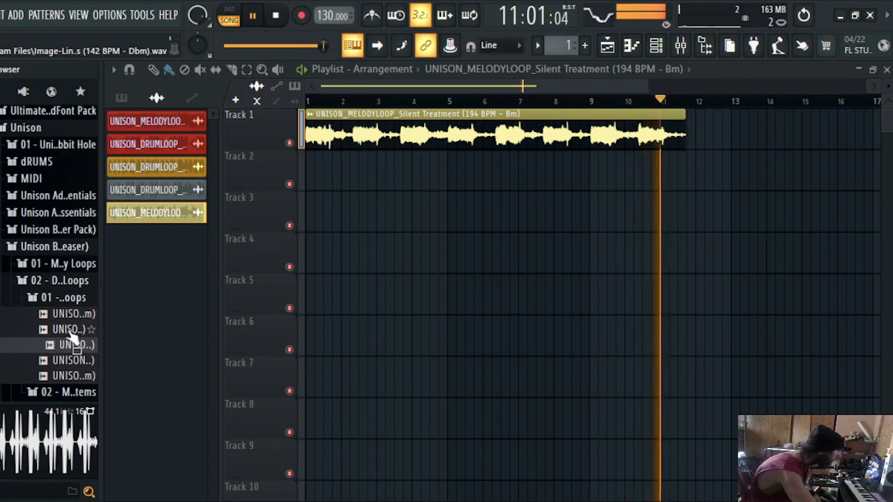
{"action": "left_click", "coordinate": [70, 331]}
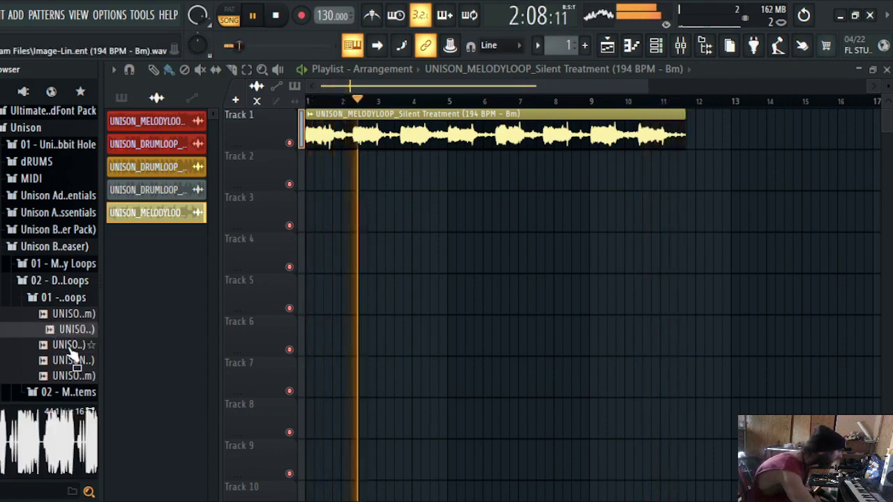
{"action": "left_click_drag", "start_coordinate": [69, 344], "coordinate": [341, 176]}
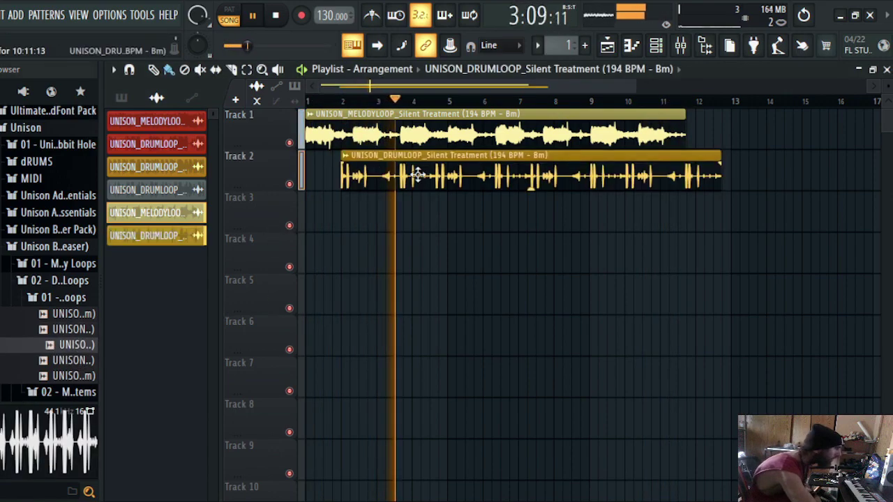
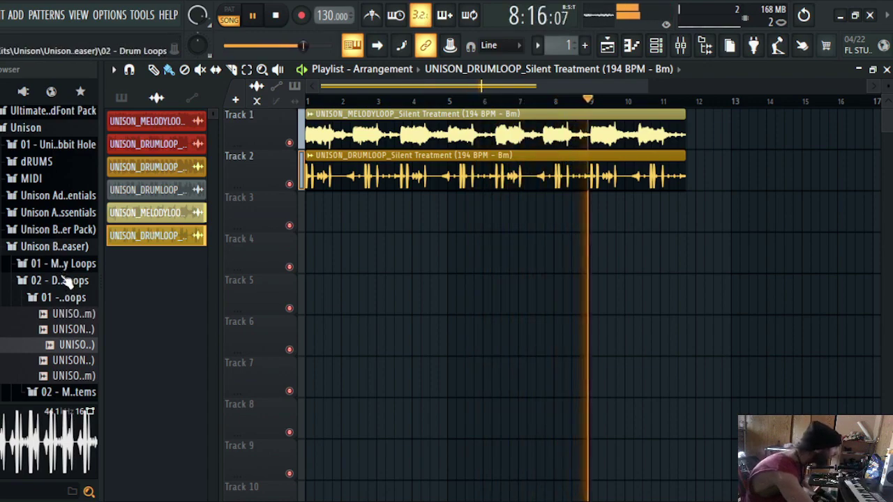
- Collapse the drum loops folder and audition the processed loops in the 04 - Guitar Loops folder against the playing arrangement
{"action": "left_click", "coordinate": [57, 300]}
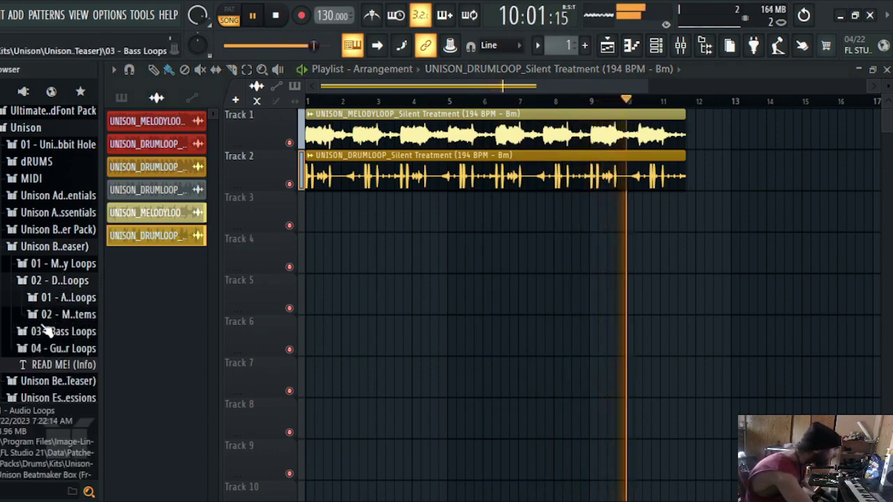
{"action": "left_click", "coordinate": [38, 282]}
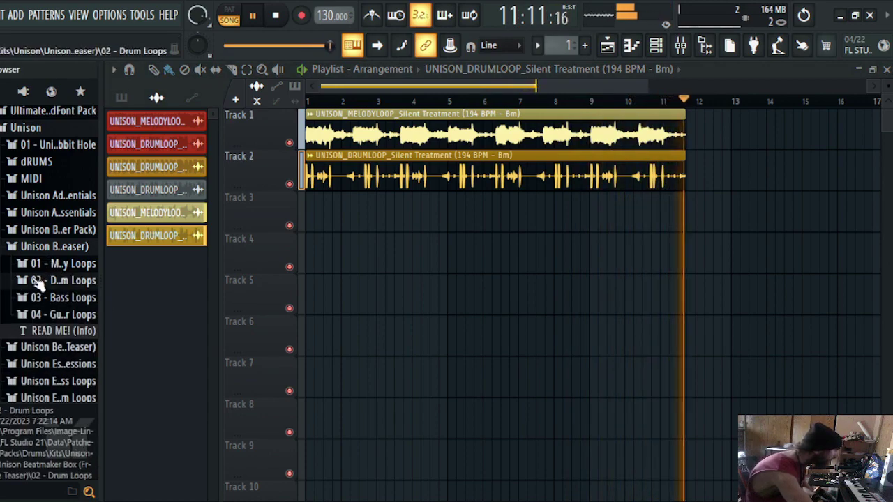
{"action": "left_click", "coordinate": [41, 314]}
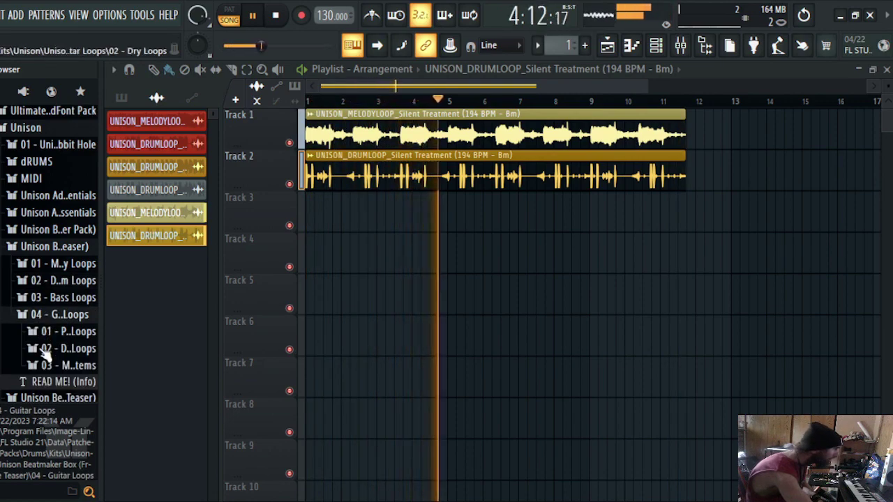
{"action": "left_click", "coordinate": [64, 337]}
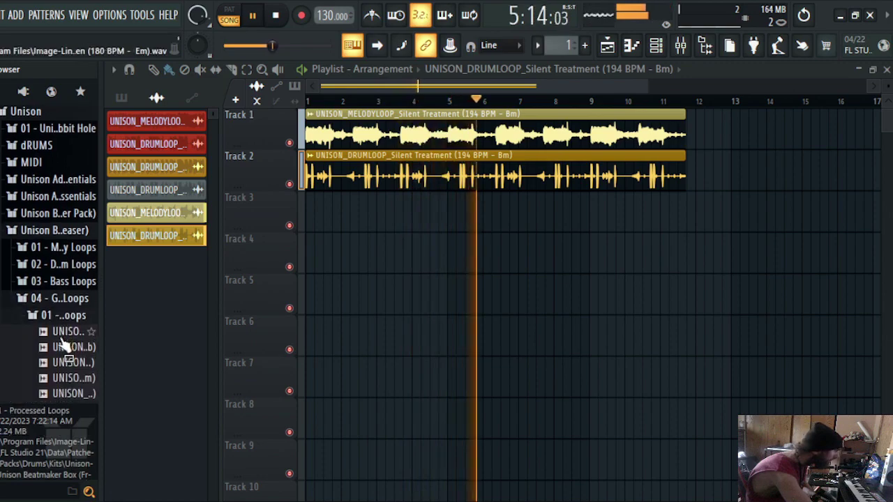
{"action": "left_click", "coordinate": [65, 344]}
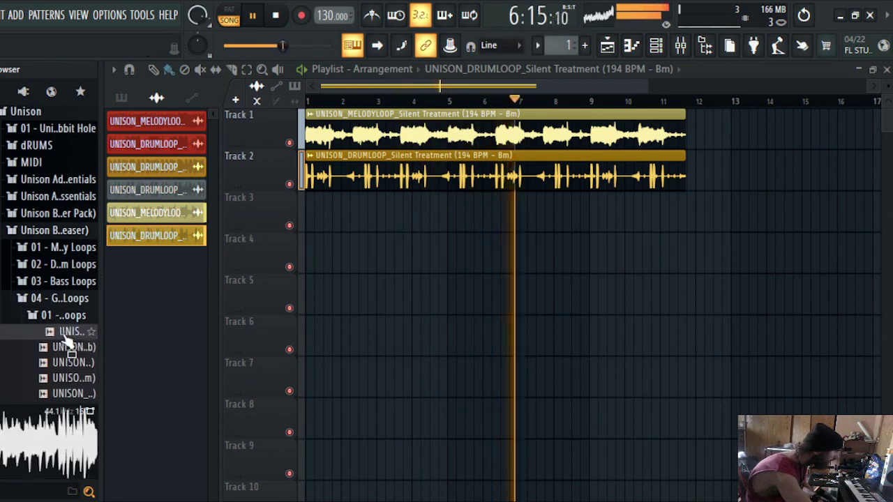
{"action": "left_click", "coordinate": [70, 378]}
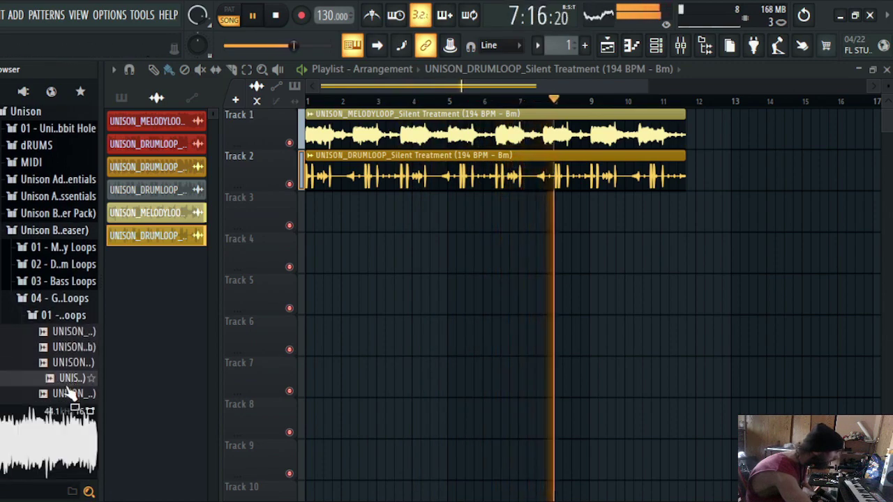
{"action": "scroll", "coordinate": [73, 384], "scroll_direction": "down", "scroll_amount": 2}
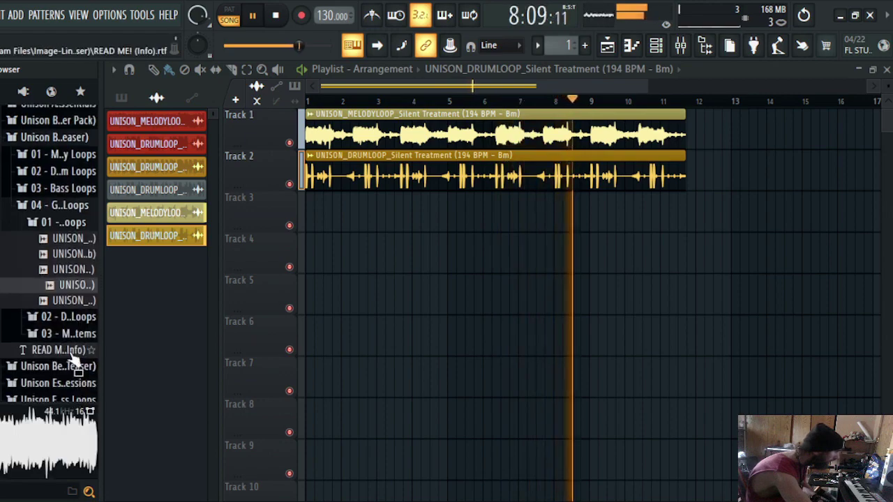
{"action": "left_click", "coordinate": [71, 302]}
{"action": "left_click", "coordinate": [68, 285]}
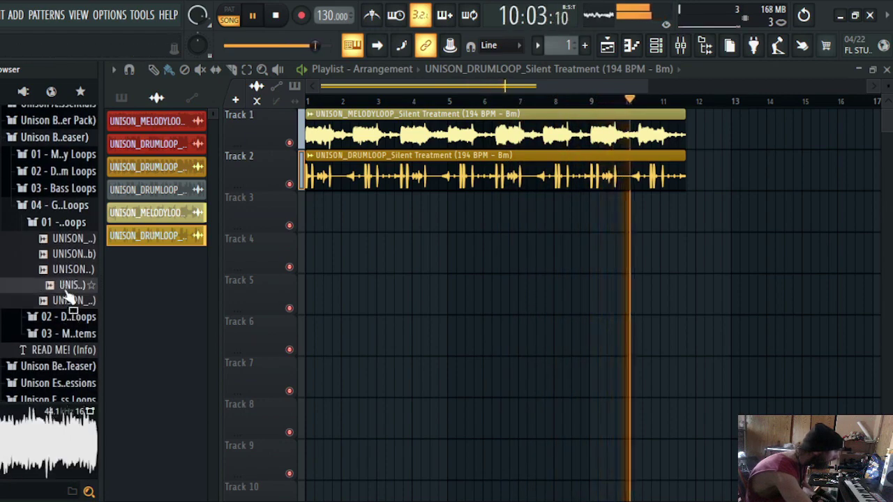
- Try out UNISON_GUITARLOOP_Fire (180 BPM - Ab) at the start of Track 3 and delete it from the playlist
{"action": "left_click", "coordinate": [70, 269]}
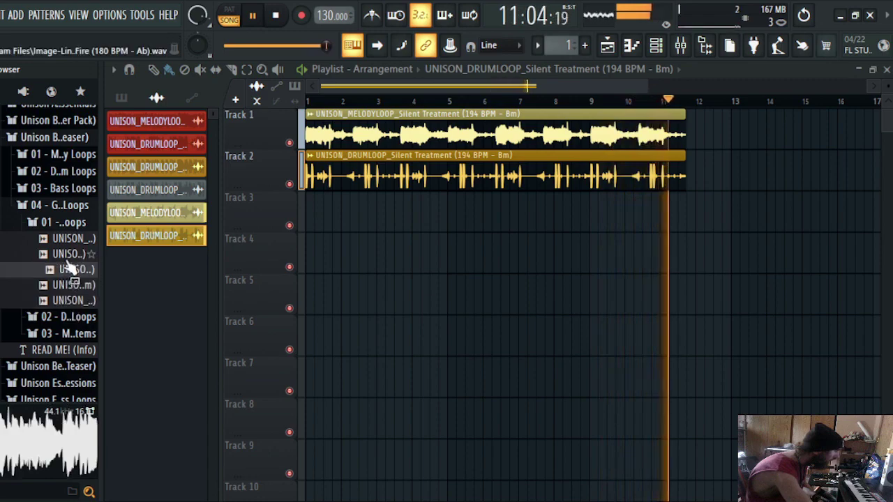
{"action": "left_click", "coordinate": [68, 256]}
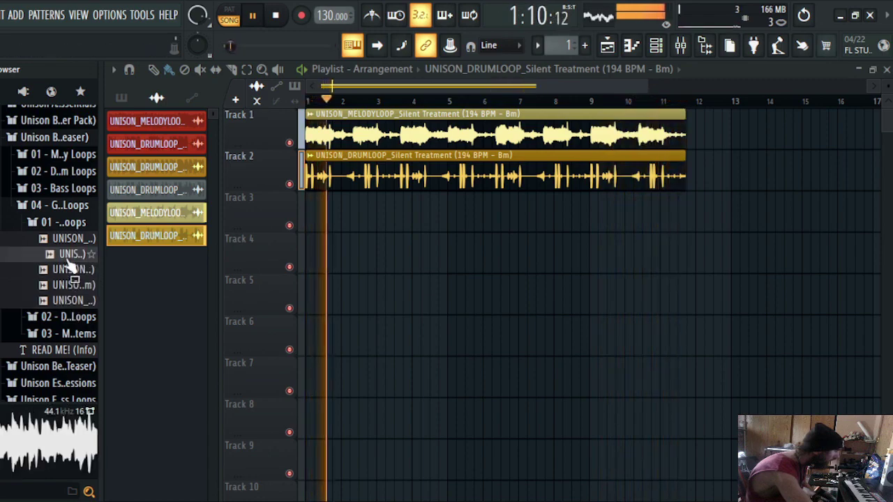
{"action": "left_click_drag", "start_coordinate": [69, 259], "coordinate": [238, 223]}
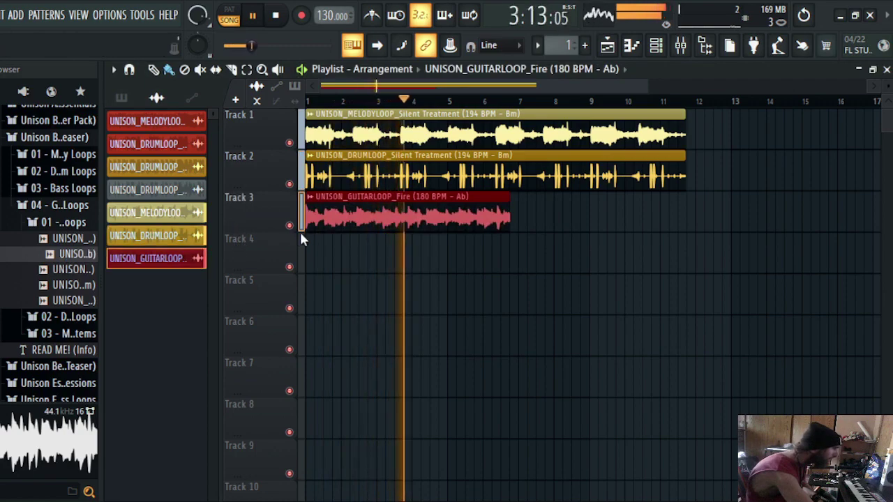
{"action": "right_click", "coordinate": [339, 216]}
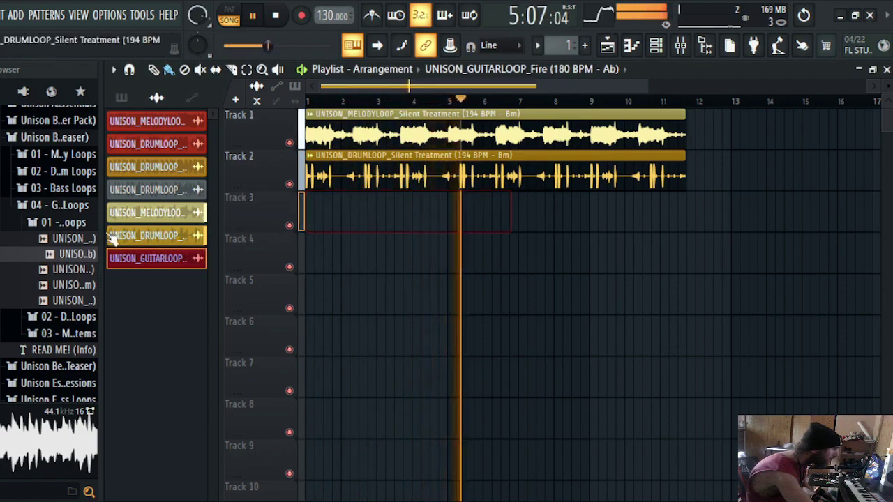
- Collapse the guitar loops folder and open the 01 - Audio Loops folder inside 03 - Bass Loops
{"action": "left_click", "coordinate": [51, 224]}
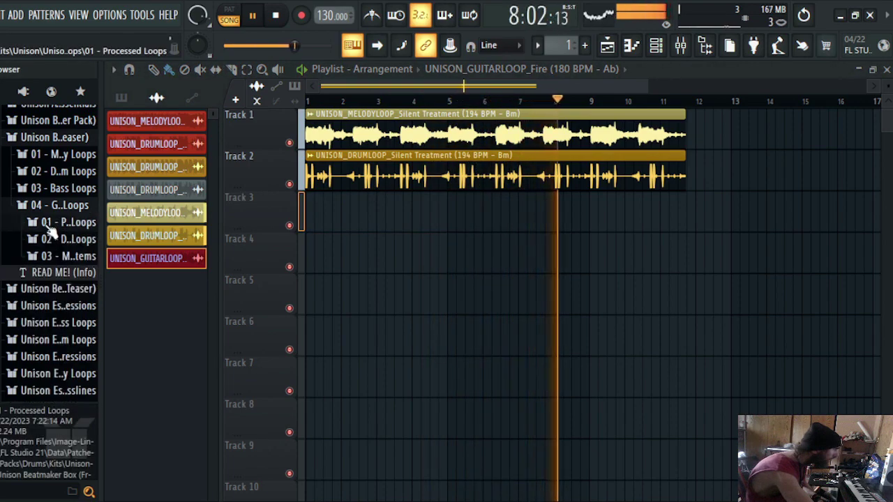
{"action": "left_click", "coordinate": [49, 224]}
{"action": "left_click", "coordinate": [49, 224]}
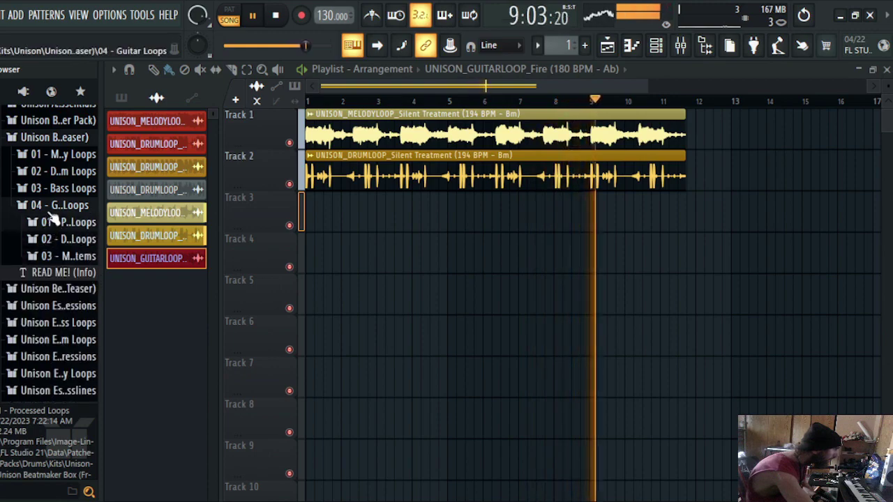
{"action": "left_click", "coordinate": [56, 205]}
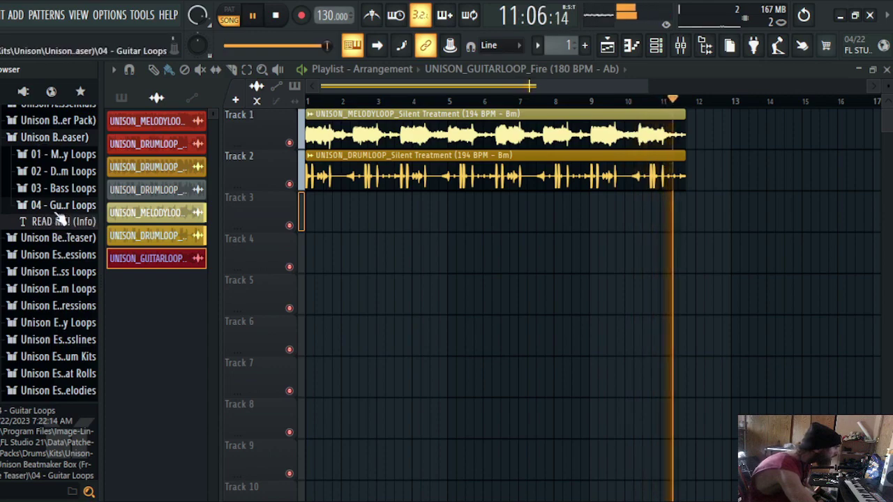
{"action": "left_click", "coordinate": [56, 190]}
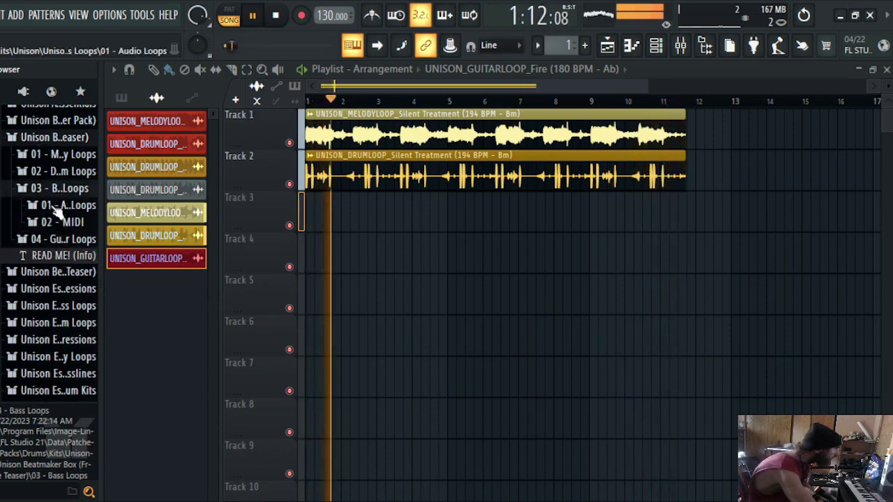
{"action": "left_click", "coordinate": [57, 206]}
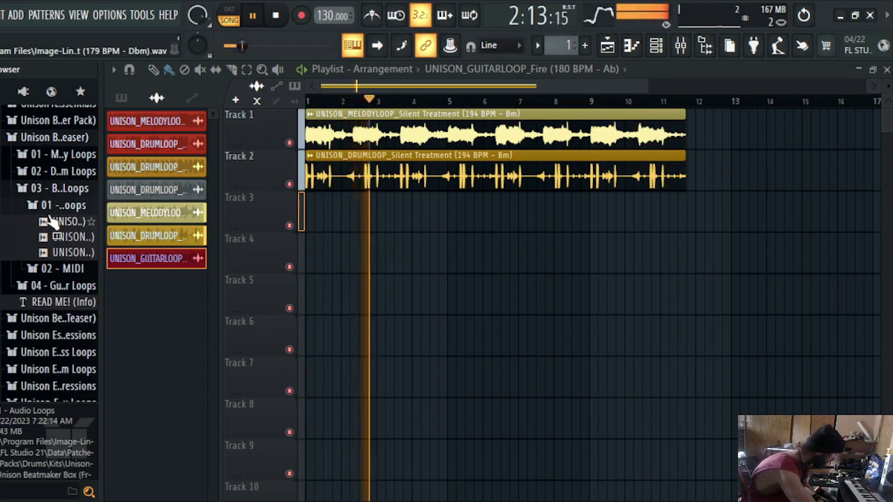
- Audition the three audio loops in the bass loops folder against the playing arrangement
{"action": "left_click", "coordinate": [45, 221]}
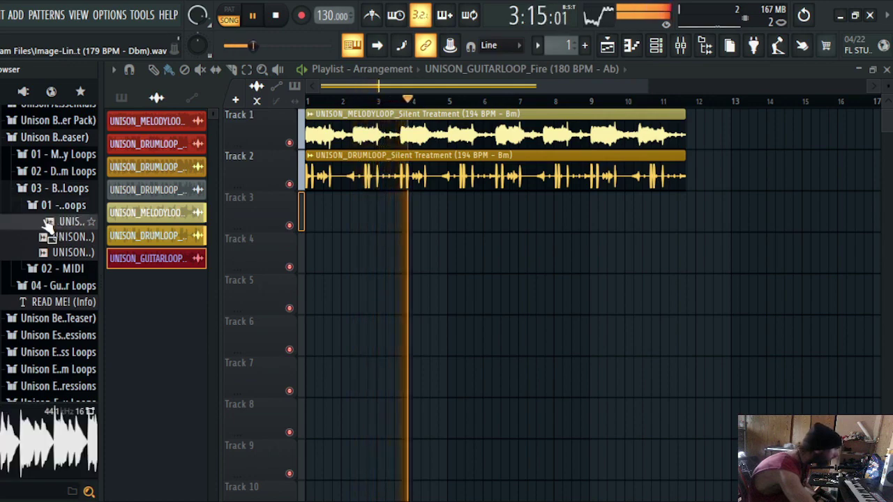
{"action": "left_click", "coordinate": [46, 239]}
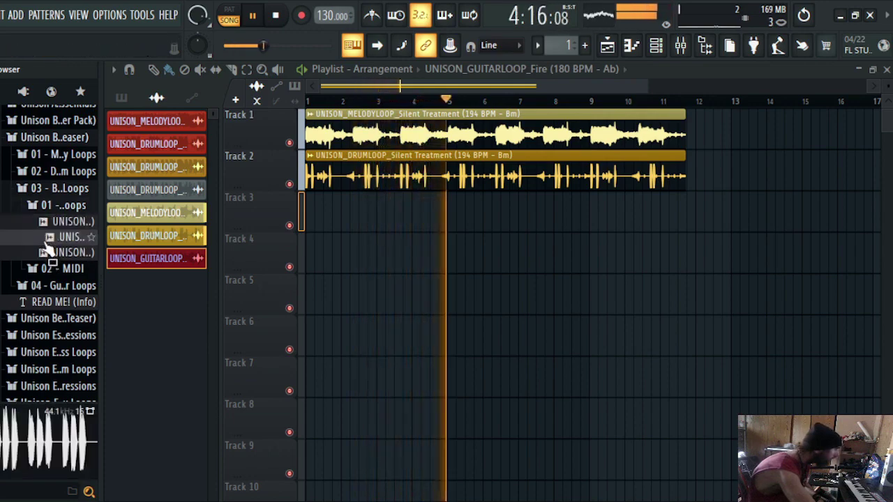
{"action": "left_click", "coordinate": [45, 254]}
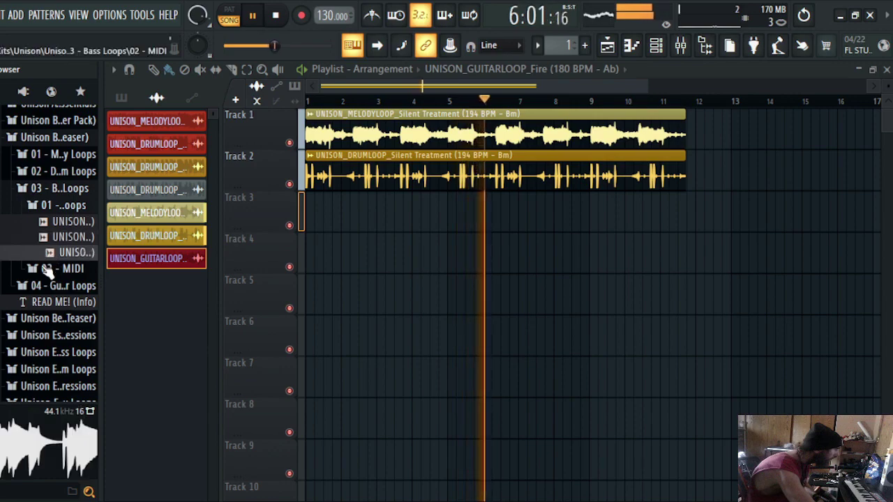
{"action": "left_click", "coordinate": [60, 222]}
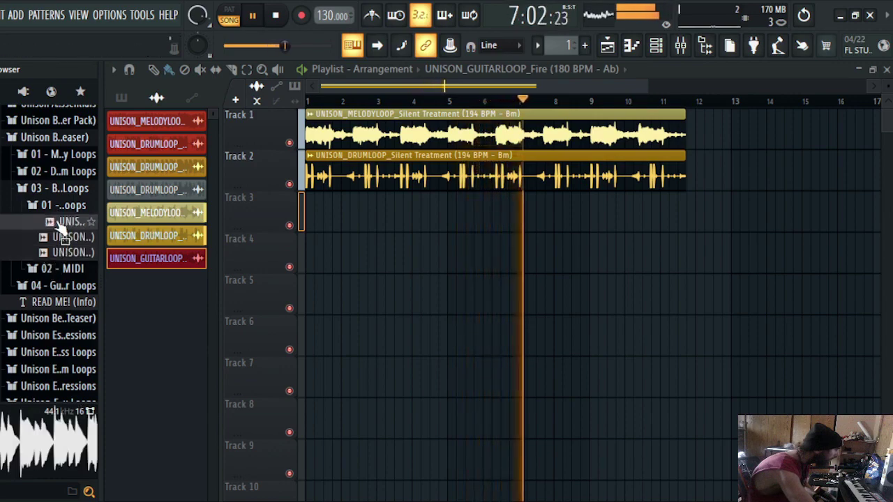
- Try out UNISON_BASSLOOP_Buckshot (179 BPM - Dbm) at the start of Track 3 and delete it from the playlist
{"action": "left_click_drag", "start_coordinate": [60, 222], "coordinate": [314, 220]}
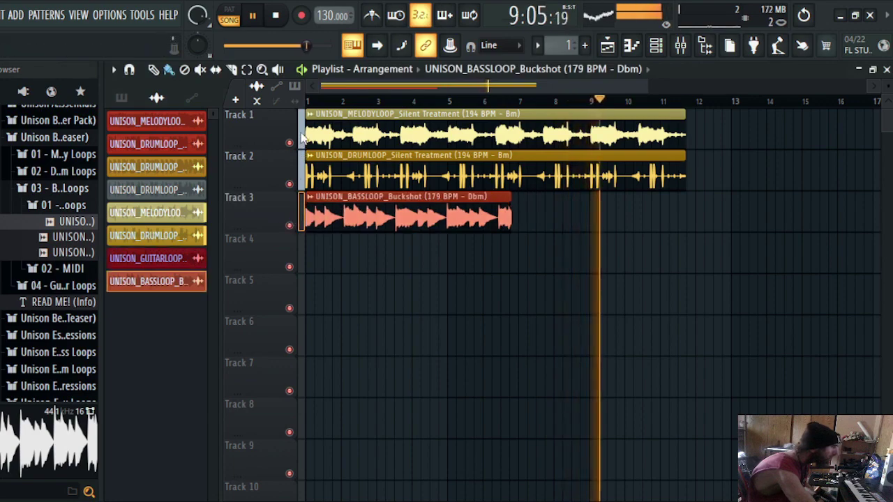
{"action": "left_click", "coordinate": [312, 101]}
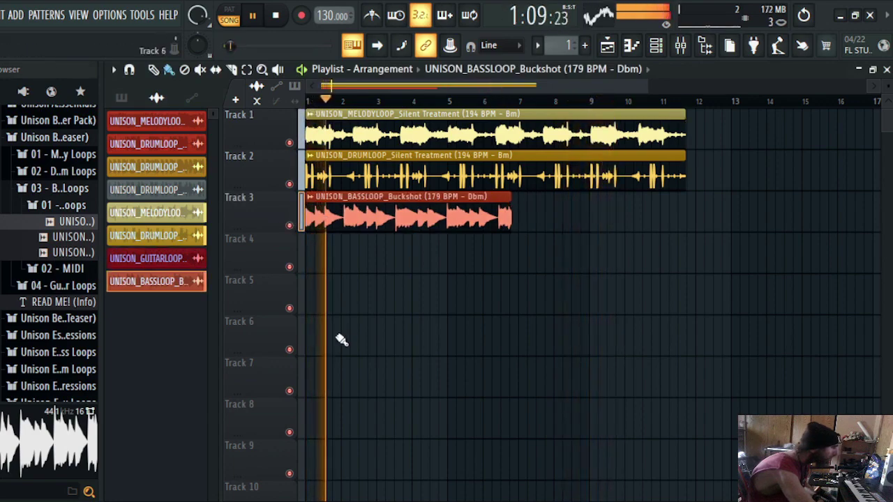
{"action": "right_click", "coordinate": [339, 215]}
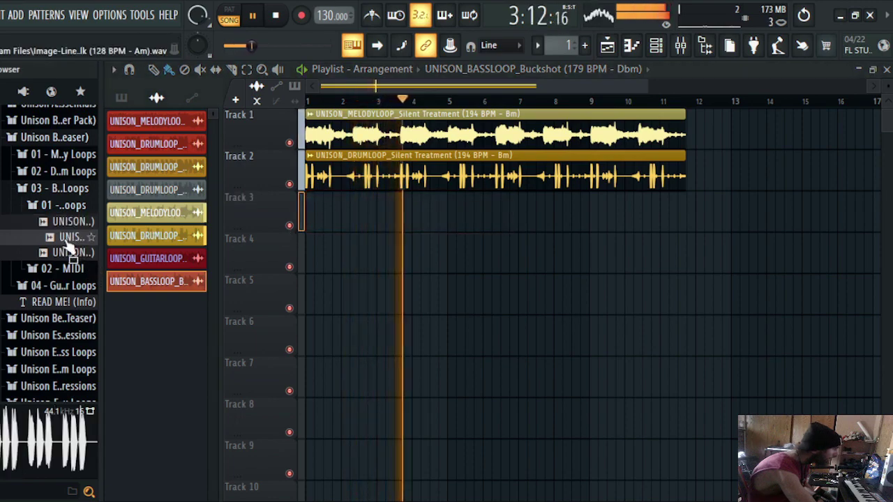
- Audition the last bass loop again and collapse the bass loops folders and the Unison Beatmaker Box pack
{"action": "left_click", "coordinate": [66, 252]}
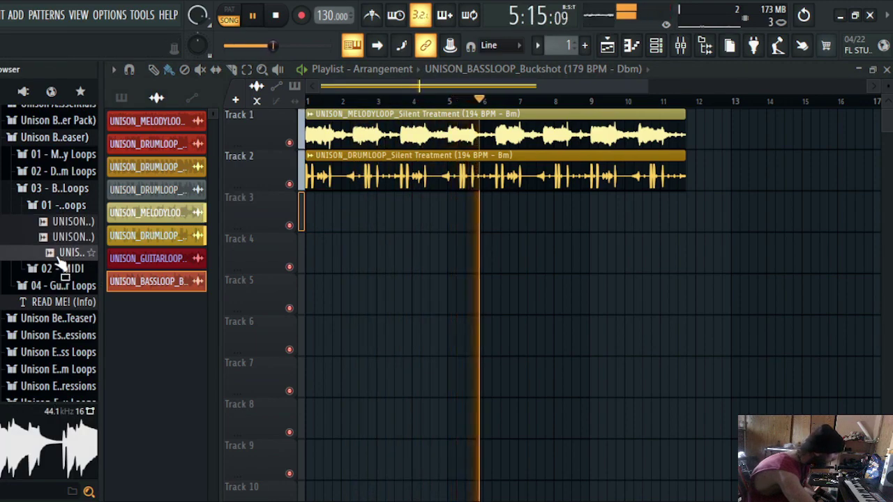
{"action": "left_click", "coordinate": [56, 206]}
{"action": "left_click", "coordinate": [53, 194]}
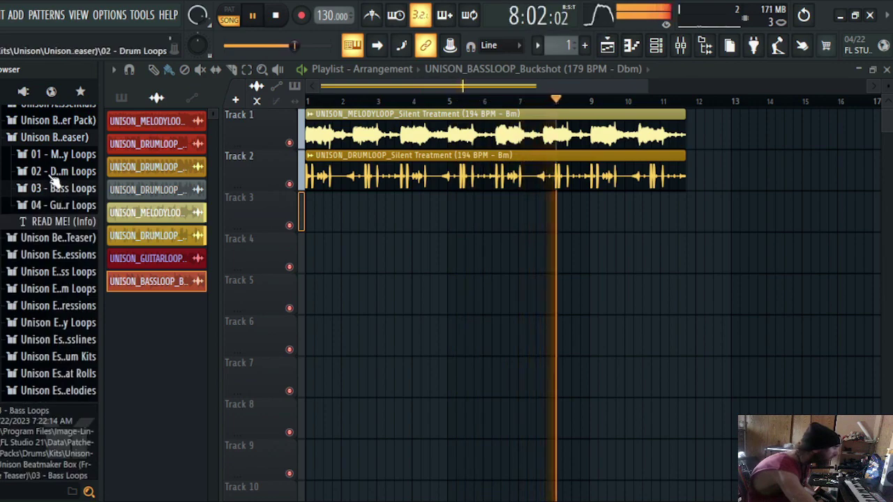
{"action": "left_click", "coordinate": [58, 140]}
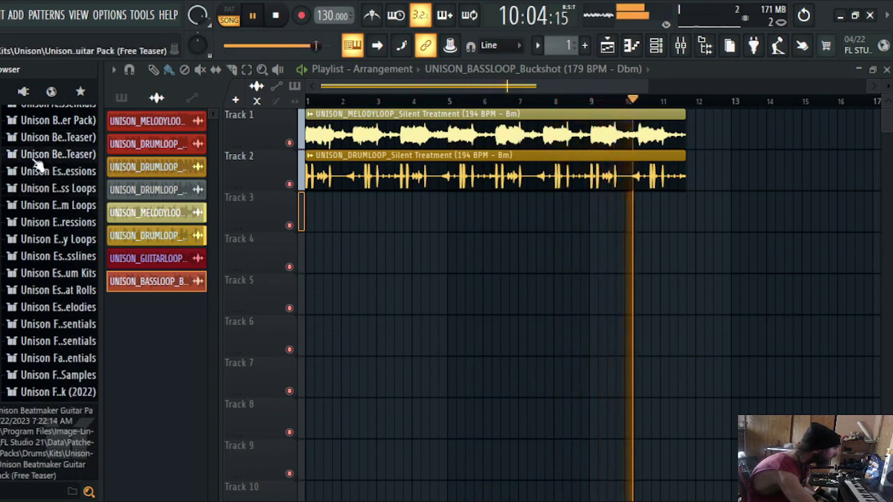
- Open 01 - Processed Loops in the Unison Beatmaker Guitar Pack (Free Teaser) and audition its loops against the arrangement
{"action": "left_click", "coordinate": [33, 156]}
{"action": "left_click", "coordinate": [23, 187]}
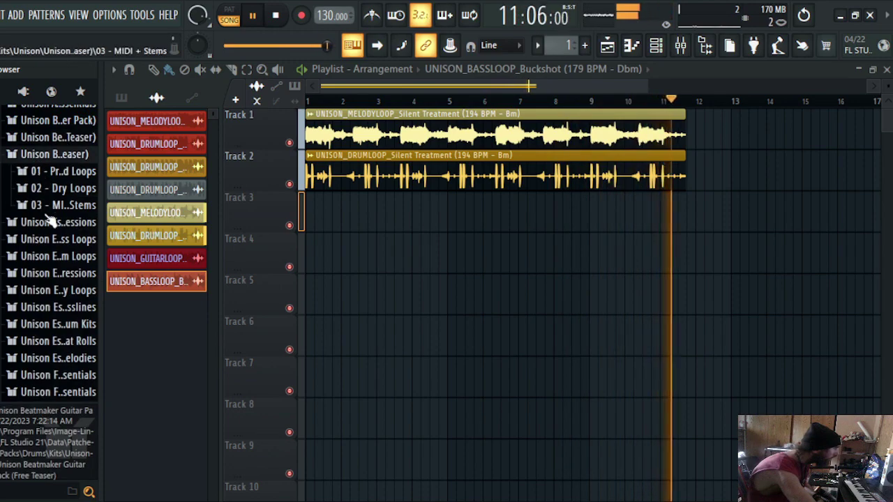
{"action": "left_click", "coordinate": [55, 173]}
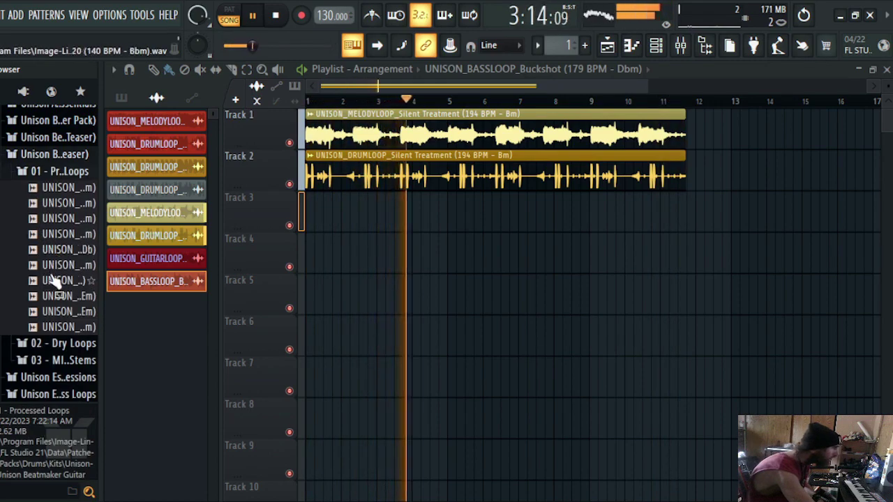
{"action": "left_click", "coordinate": [59, 328]}
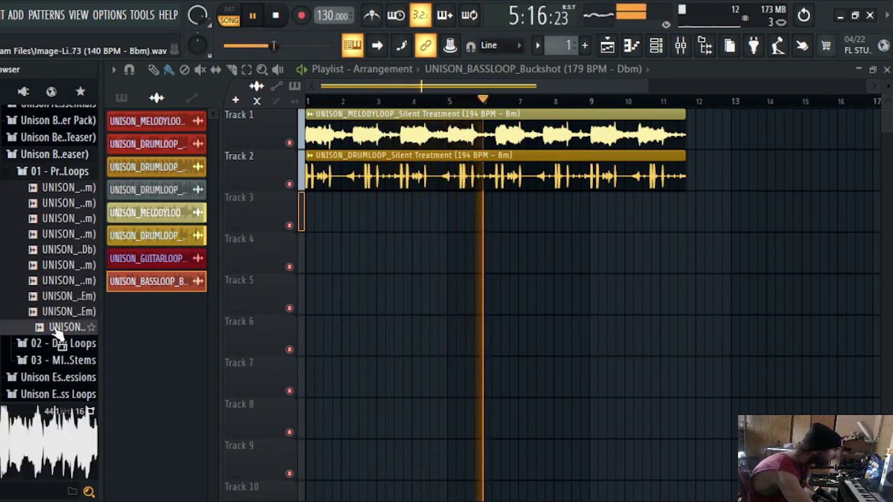
{"action": "left_click_drag", "start_coordinate": [58, 334], "coordinate": [40, 223]}
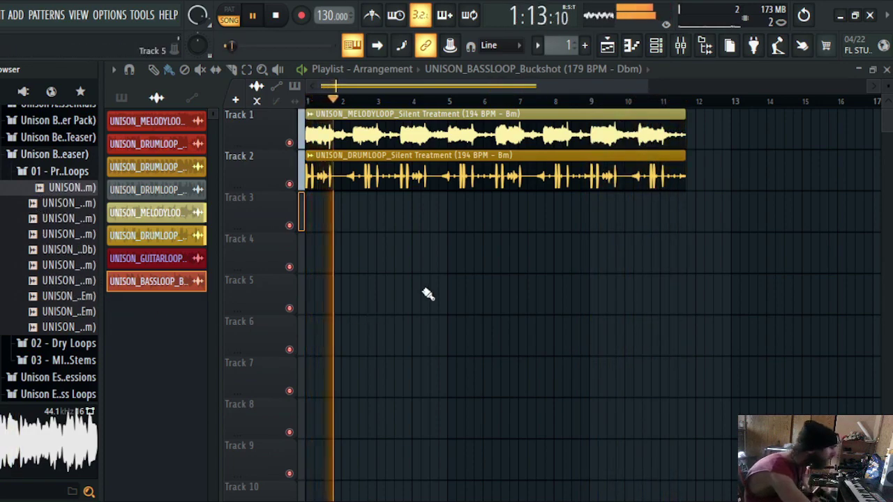
- Stop playback and replace the Silent Treatment melody clip on Track 1 with back-to-back copies running to about bar 141
{"action": "left_click", "coordinate": [278, 16]}
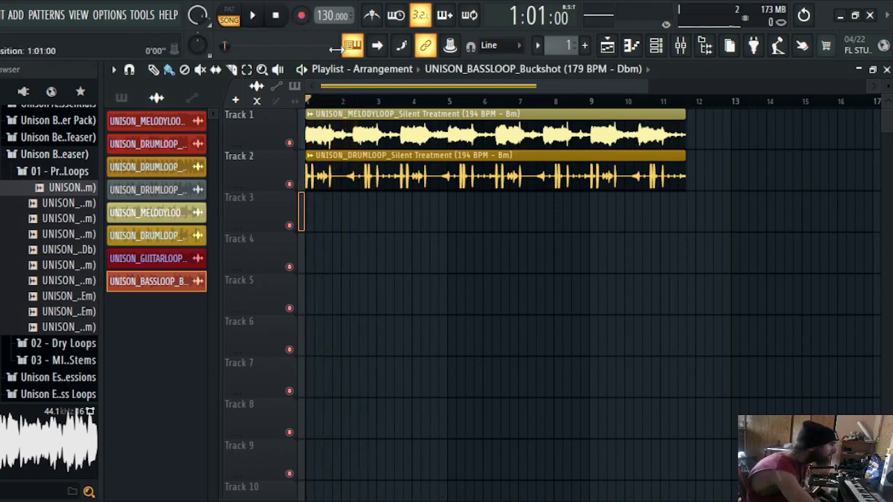
{"action": "left_click", "coordinate": [761, 132]}
{"action": "right_click", "coordinate": [763, 129]}
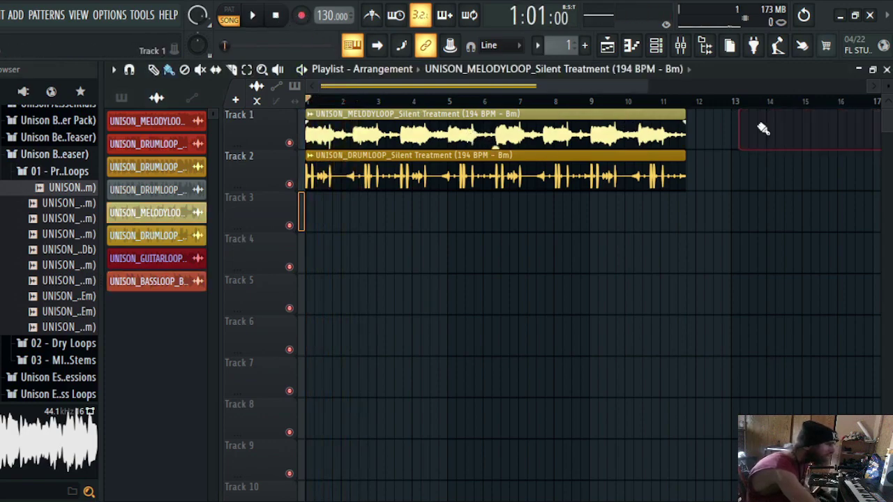
{"action": "right_click", "coordinate": [602, 130]}
{"action": "left_click_drag", "start_coordinate": [318, 133], "coordinate": [880, 133]}
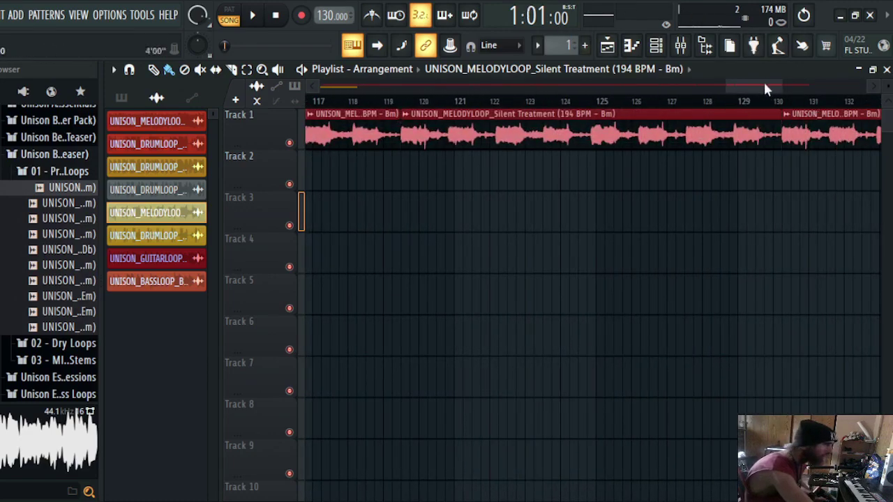
- Replace the Silent Treatment drum clip on Track 2 with back-to-back copies running past the last melody clip
{"action": "left_click_drag", "start_coordinate": [765, 87], "coordinate": [293, 130]}
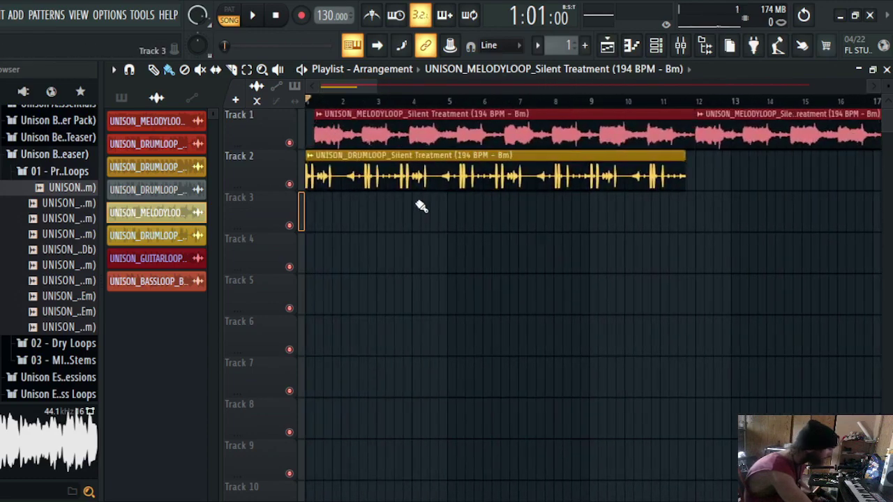
{"action": "left_click", "coordinate": [394, 170]}
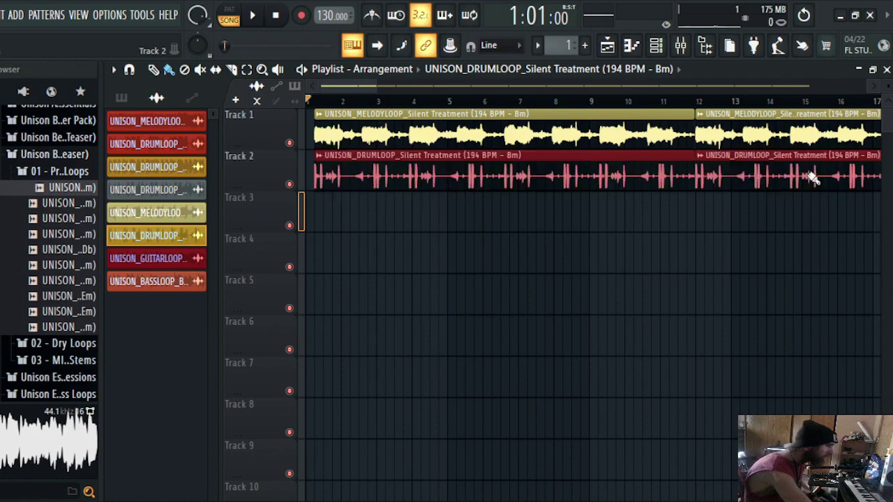
{"action": "scroll", "coordinate": [811, 178], "scroll_direction": "right", "scroll_amount": 10}
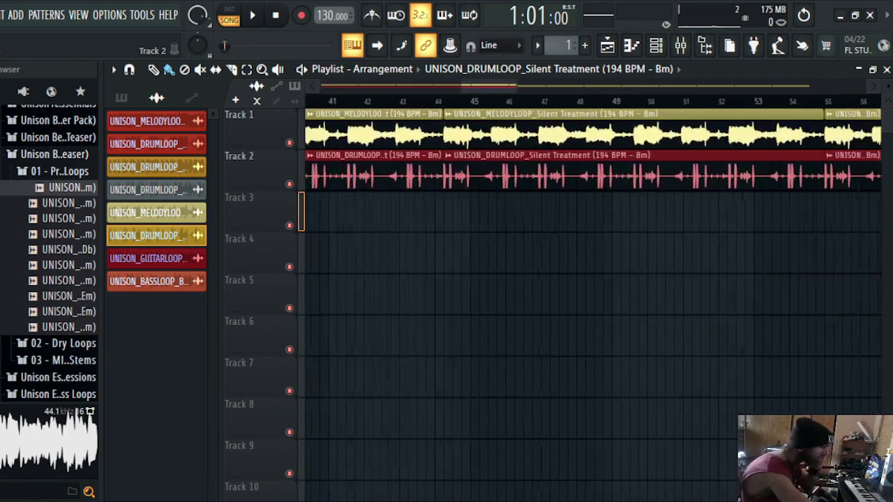
{"action": "scroll", "coordinate": [593, 153], "scroll_direction": "right", "scroll_amount": 10}
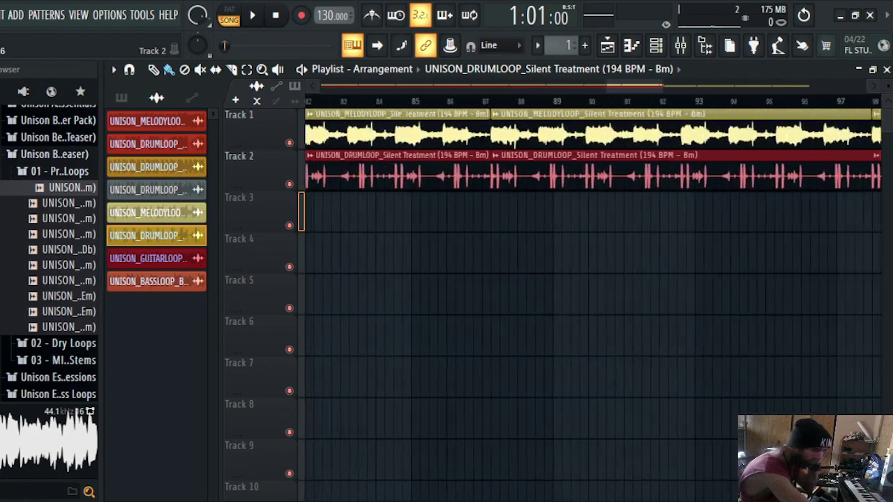
{"action": "scroll", "coordinate": [593, 154], "scroll_direction": "right", "scroll_amount": 10}
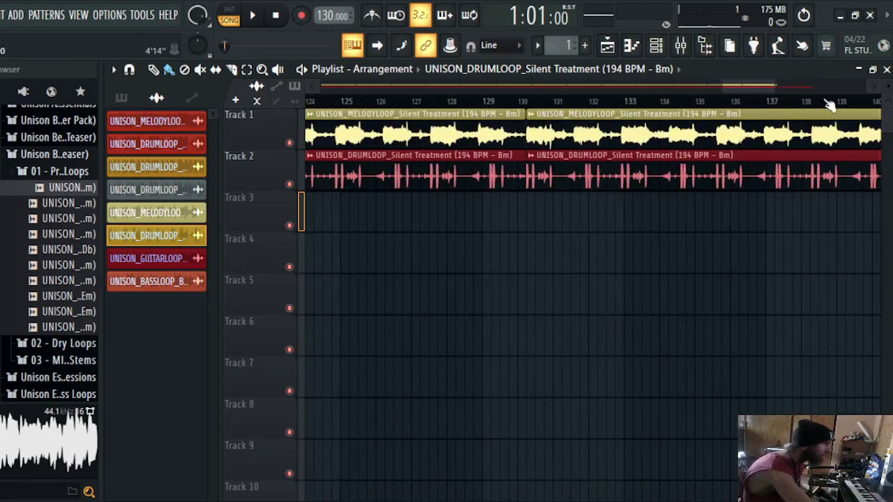
- Shift the drum copies on Track 2 back to start at bar 1 and delete the extra drum clip beyond the last melody clip
{"action": "left_click_drag", "start_coordinate": [743, 89], "coordinate": [777, 92]}
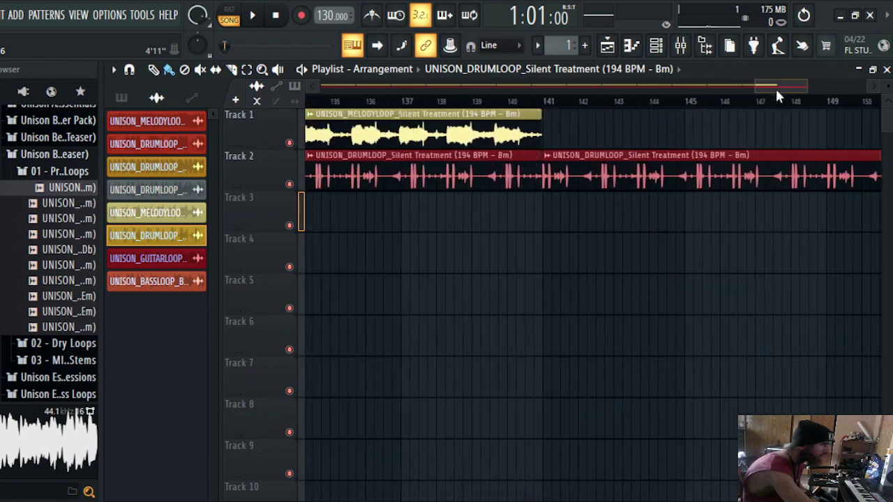
{"action": "left_click_drag", "start_coordinate": [629, 167], "coordinate": [610, 167]}
{"action": "left_click", "coordinate": [631, 186]}
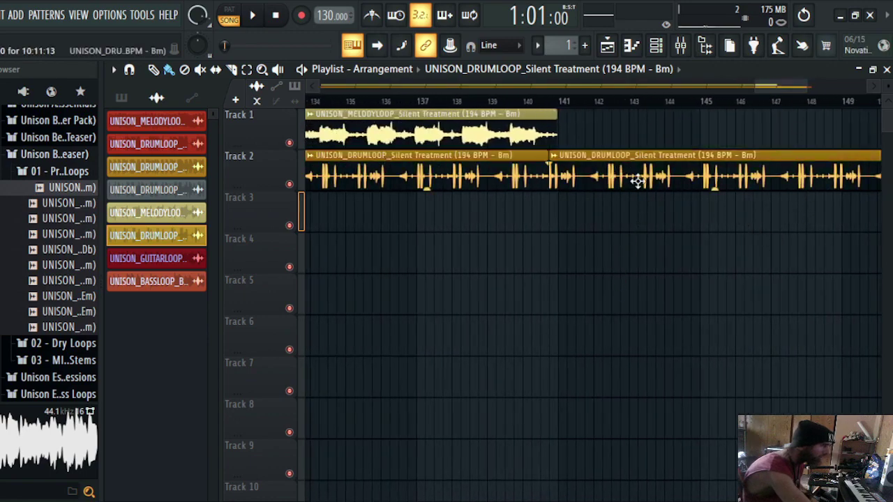
{"action": "right_click", "coordinate": [638, 182]}
- Try a shortened first drum clip starting just before bar 5 on Track 2, and extend it back to bar 1 after listening
{"action": "left_click_drag", "start_coordinate": [803, 85], "coordinate": [329, 130]}
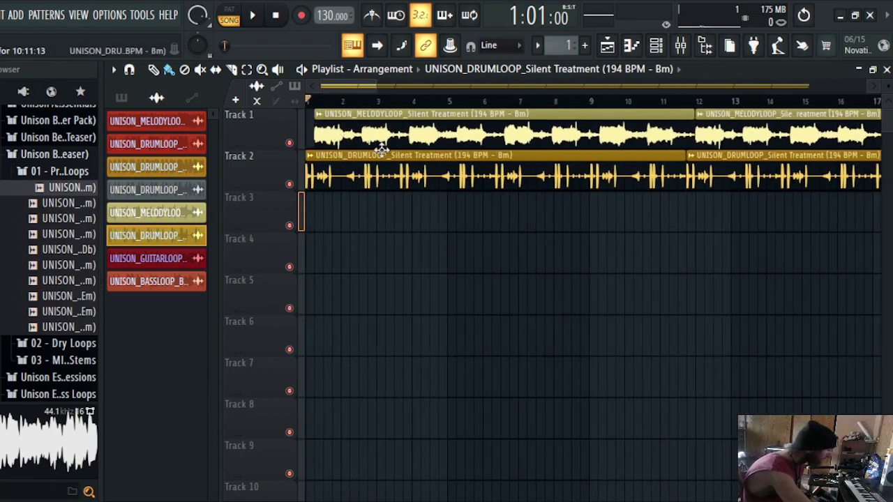
{"action": "right_click", "coordinate": [373, 178]}
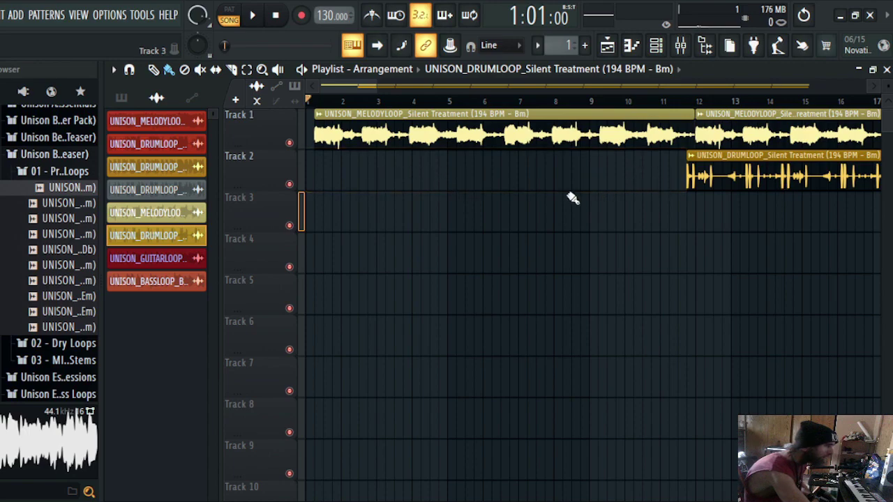
{"action": "left_click_drag", "start_coordinate": [572, 198], "coordinate": [281, 159]}
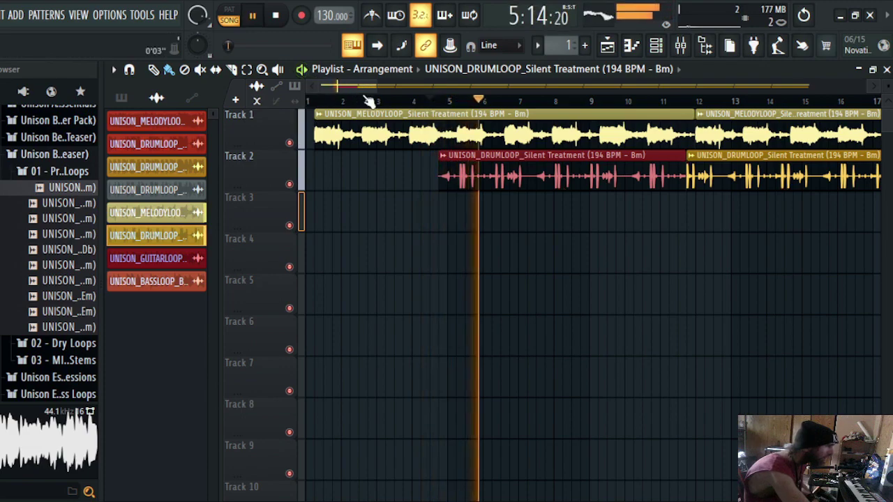
{"action": "left_click_drag", "start_coordinate": [362, 85], "coordinate": [388, 92]}
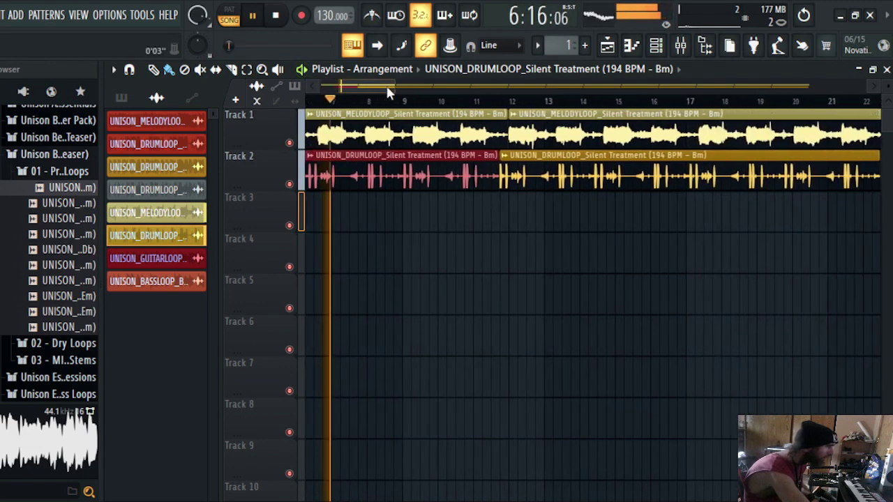
{"action": "left_click", "coordinate": [519, 103]}
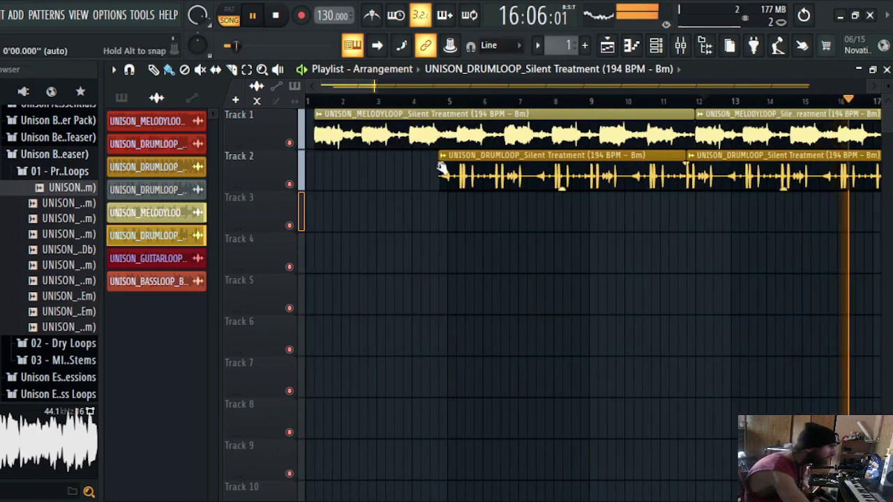
{"action": "left_click_drag", "start_coordinate": [438, 185], "coordinate": [222, 195]}
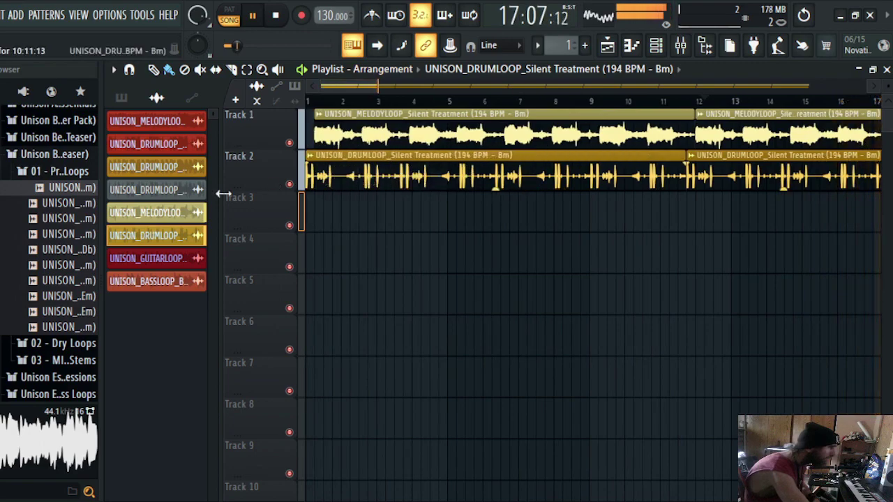
- Move the first Silent Treatment melody clip to bar 1 while listening, then stop playback and delete the Track 1 melody clips up to about bar 54
{"action": "left_click_drag", "start_coordinate": [340, 137], "coordinate": [325, 138]}
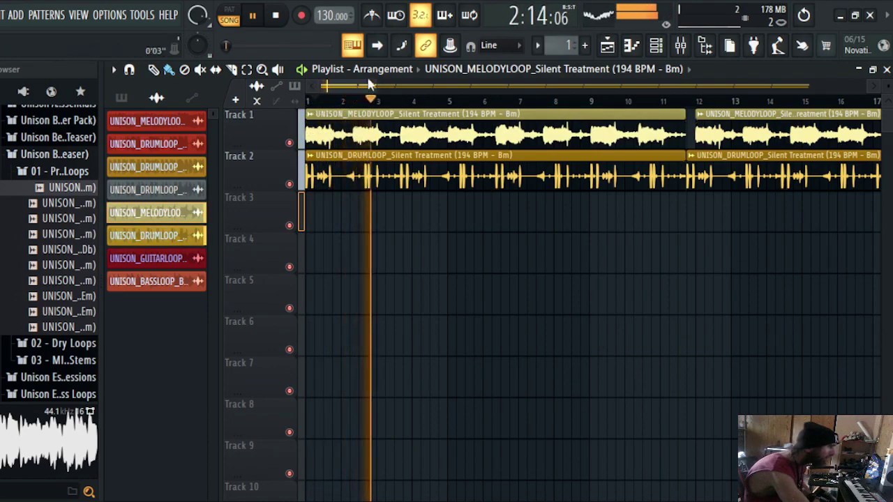
{"action": "right_click", "coordinate": [361, 133]}
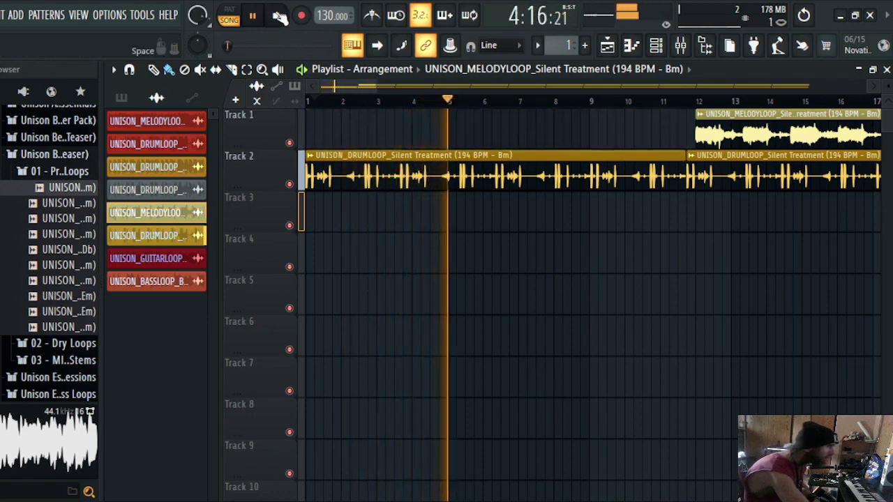
{"action": "key", "text": "space"}
{"action": "right_click", "coordinate": [877, 119]}
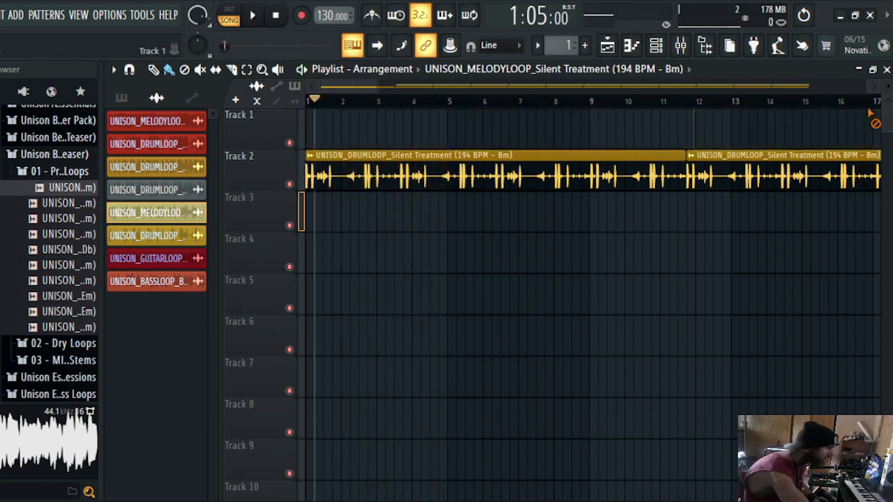
{"action": "scroll", "coordinate": [592, 174], "scroll_direction": "right", "scroll_amount": 5}
{"action": "scroll", "coordinate": [593, 175], "scroll_direction": "right", "scroll_amount": 6}
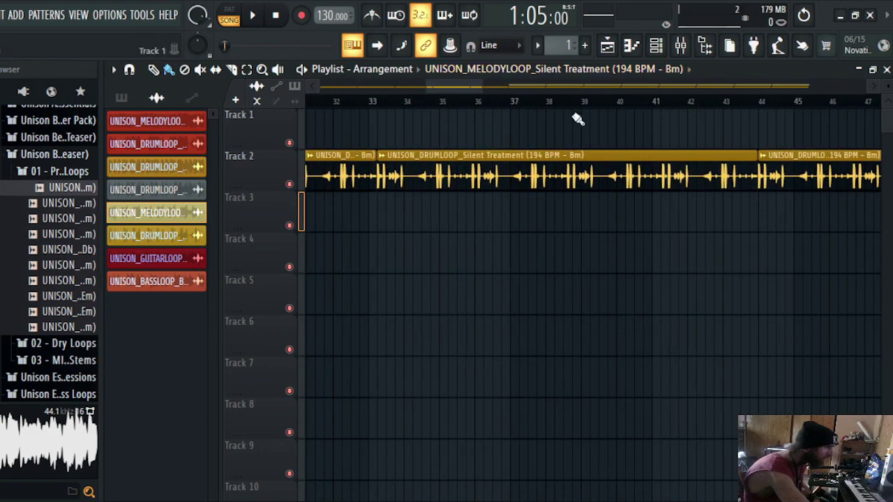
{"action": "scroll", "coordinate": [744, 138], "scroll_direction": "right", "scroll_amount": 1}
{"action": "scroll", "coordinate": [593, 293], "scroll_direction": "right", "scroll_amount": 10}
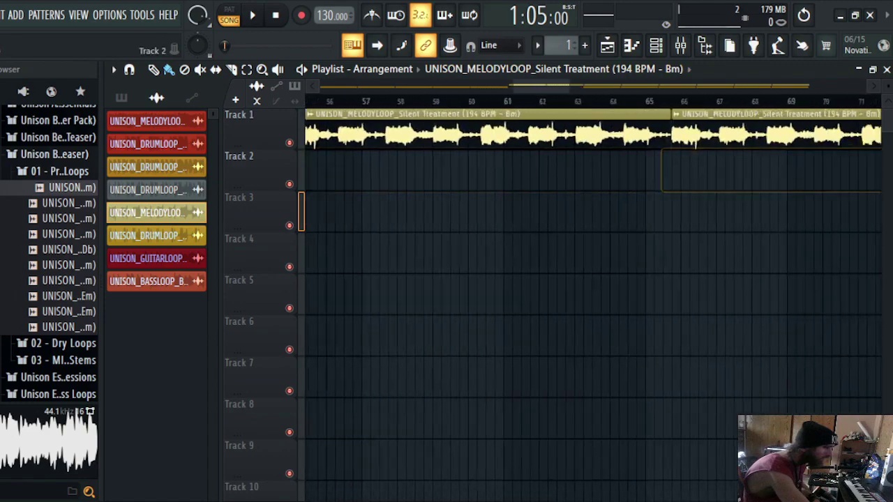
{"action": "scroll", "coordinate": [592, 293], "scroll_direction": "right", "scroll_amount": 10}
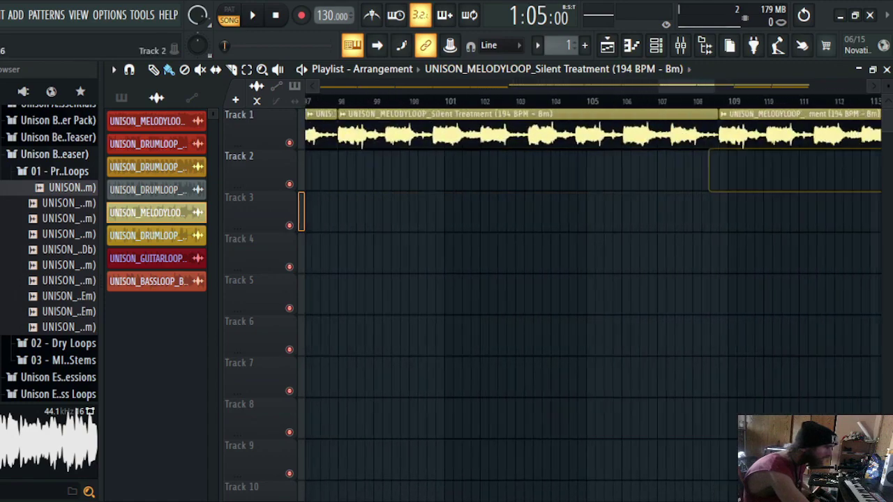
{"action": "scroll", "coordinate": [741, 78], "scroll_direction": "right", "scroll_amount": 1}
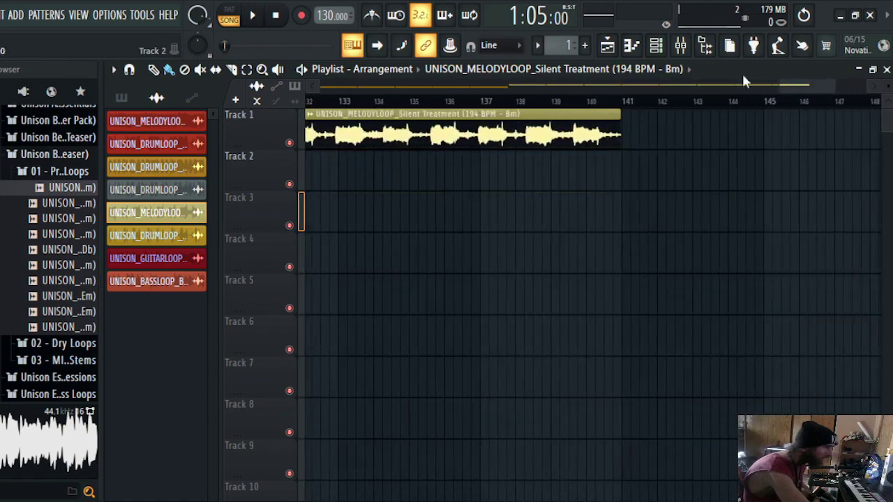
- Shift the remaining melody copies on Track 1 back toward the start and delete all of them
{"action": "left_click_drag", "start_coordinate": [820, 82], "coordinate": [335, 85]}
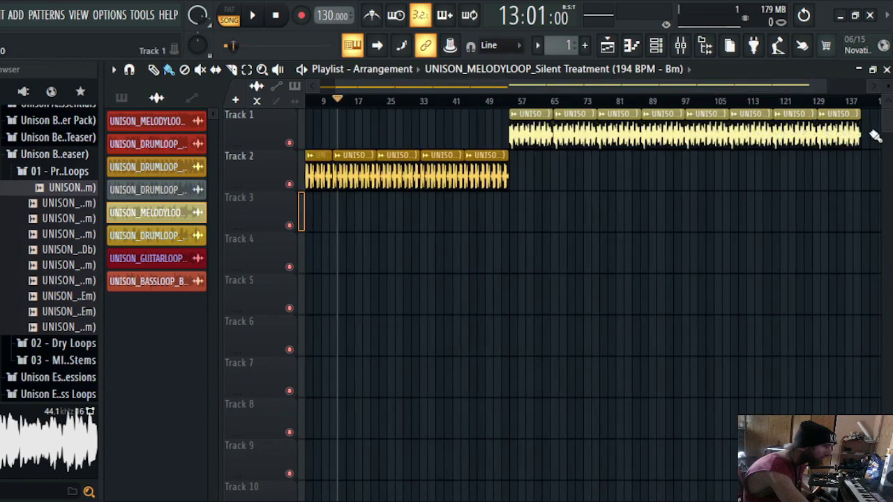
{"action": "left_click_drag", "start_coordinate": [858, 132], "coordinate": [422, 139]}
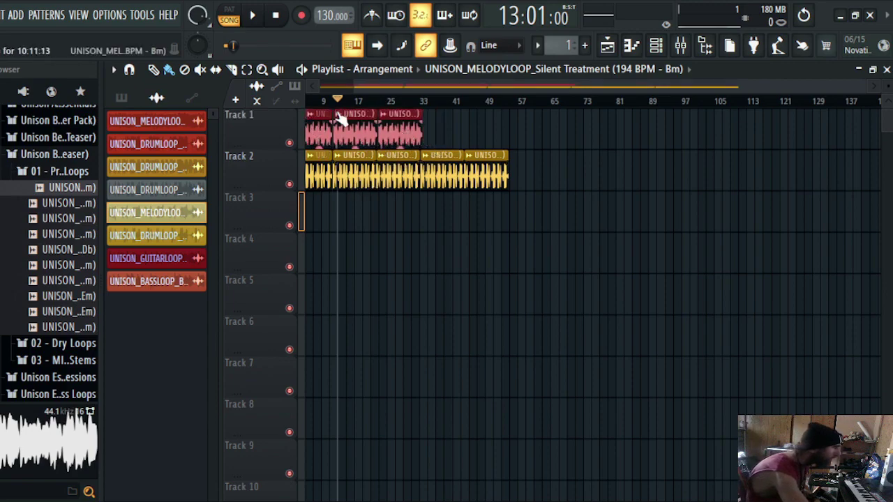
{"action": "left_click_drag", "start_coordinate": [421, 138], "coordinate": [325, 138]}
{"action": "right_click", "coordinate": [326, 139]}
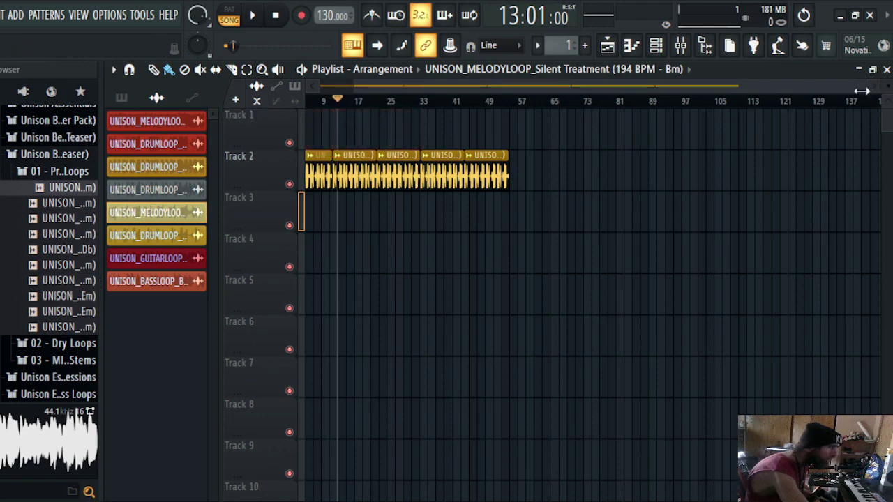
{"action": "left_click_drag", "start_coordinate": [870, 92], "coordinate": [390, 101]}
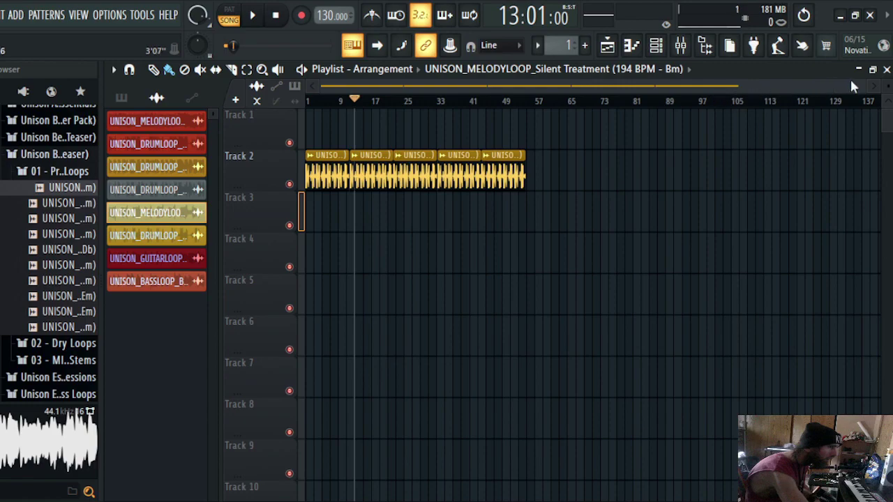
{"action": "left_click_drag", "start_coordinate": [864, 88], "coordinate": [400, 129]}
{"action": "mouse_move", "coordinate": [325, 132]}
{"action": "left_mouse_down"}
{"action": "mouse_move", "coordinate": [322, 141]}
{"action": "mouse_move", "coordinate": [631, 134]}
{"action": "left_mouse_up"}
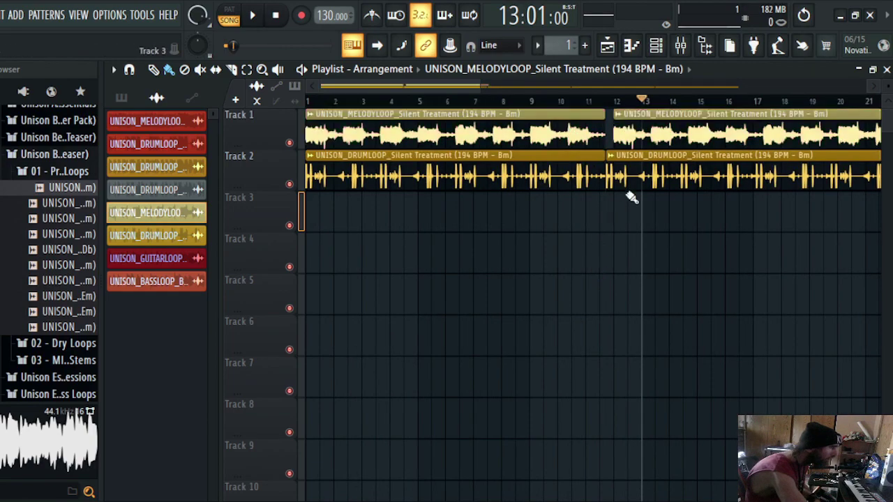
{"action": "left_click_drag", "start_coordinate": [658, 132], "coordinate": [687, 128]}
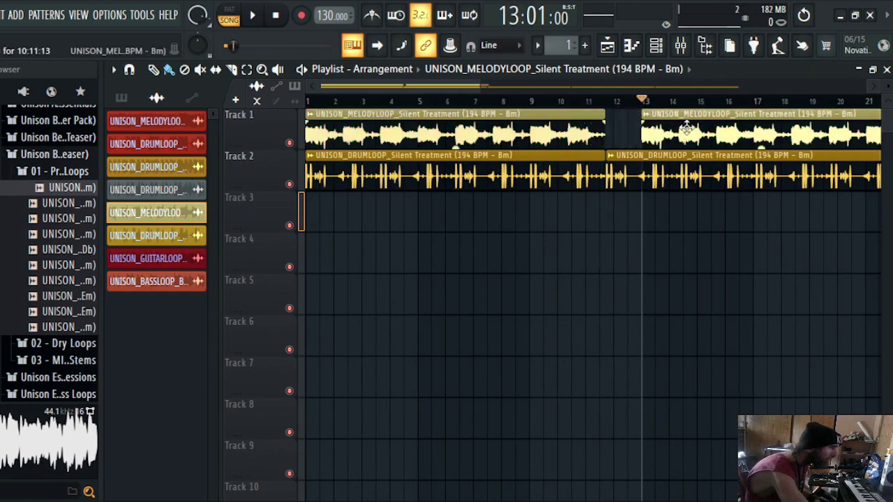
{"action": "right_click", "coordinate": [687, 127]}
{"action": "right_click", "coordinate": [578, 128]}
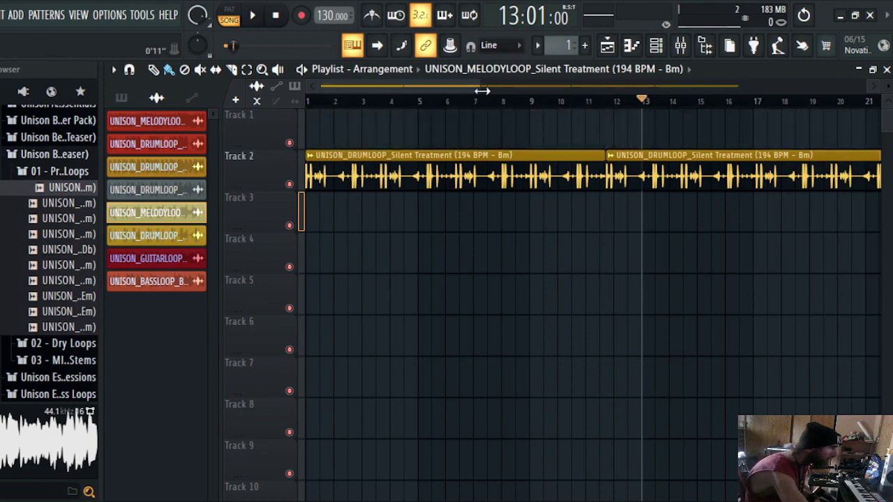
- Paint back-to-back Silent Treatment melody copies along Track 1 to about bar 97 and shift them to start at bar 1
{"action": "left_click_drag", "start_coordinate": [477, 88], "coordinate": [400, 90]}
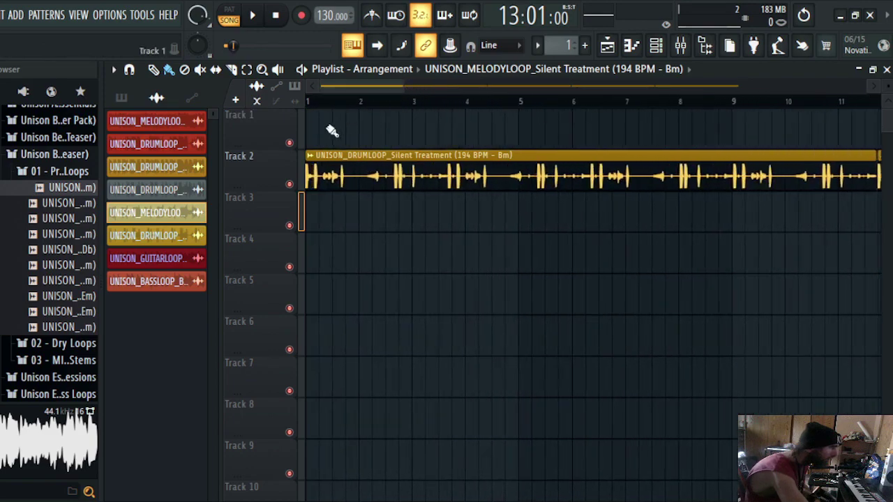
{"action": "left_click_drag", "start_coordinate": [320, 133], "coordinate": [886, 128]}
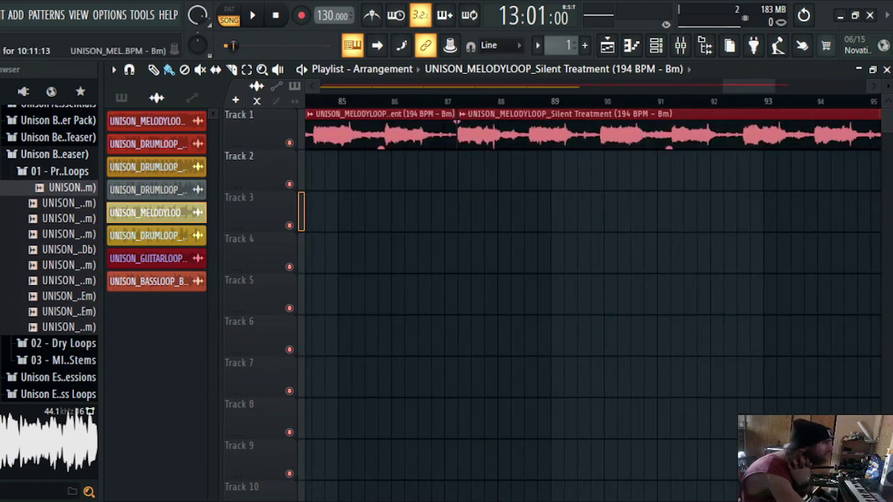
{"action": "left_click_drag", "start_coordinate": [791, 134], "coordinate": [777, 134]}
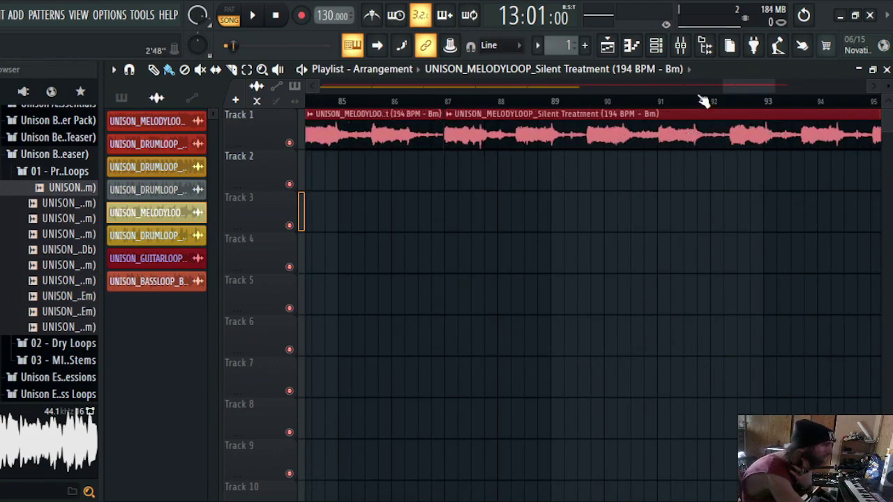
- Delete all Silent Treatment drum clips from Track 2 back to bar 1, including the stray copy placed near bar 55
{"action": "left_click_drag", "start_coordinate": [756, 89], "coordinate": [590, 96]}
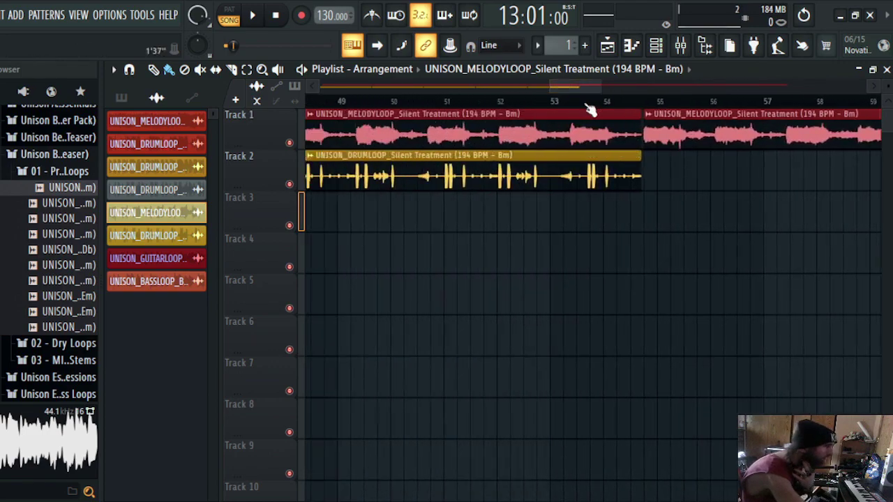
{"action": "left_click", "coordinate": [569, 183]}
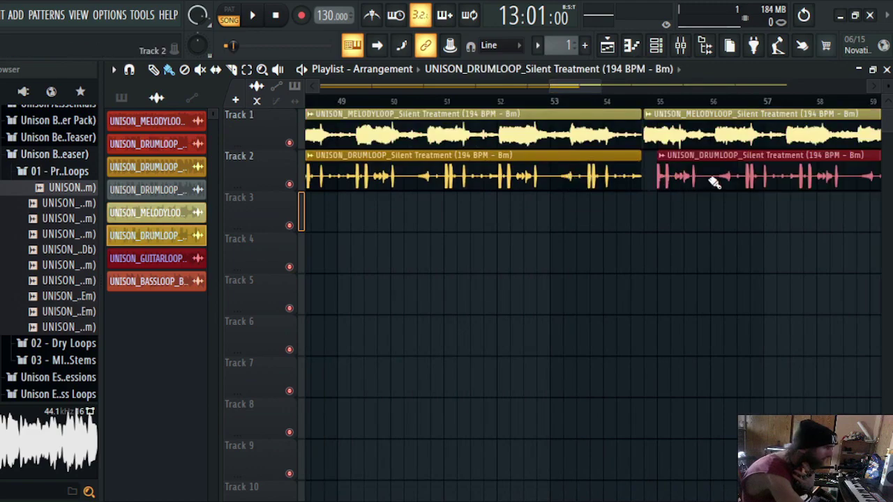
{"action": "right_click", "coordinate": [732, 180]}
{"action": "right_click", "coordinate": [602, 179]}
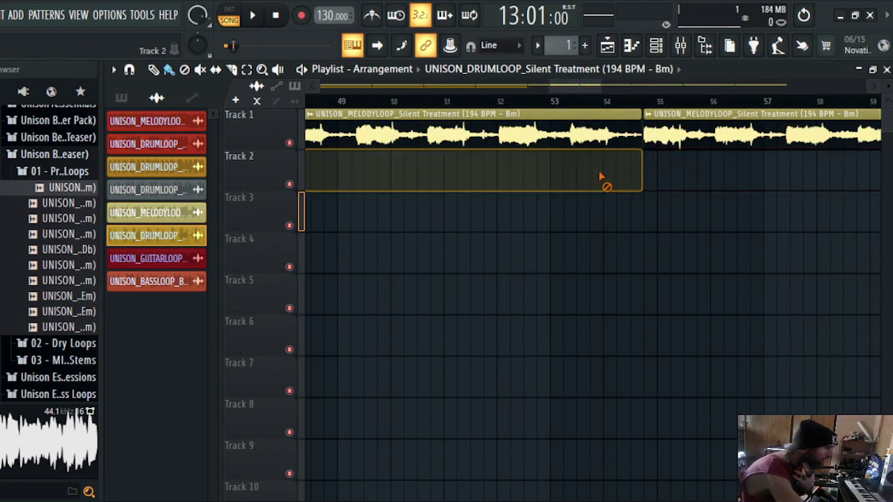
{"action": "scroll", "coordinate": [309, 195], "scroll_direction": "left", "scroll_amount": 5}
{"action": "scroll", "coordinate": [269, 187], "scroll_direction": "left", "scroll_amount": 14}
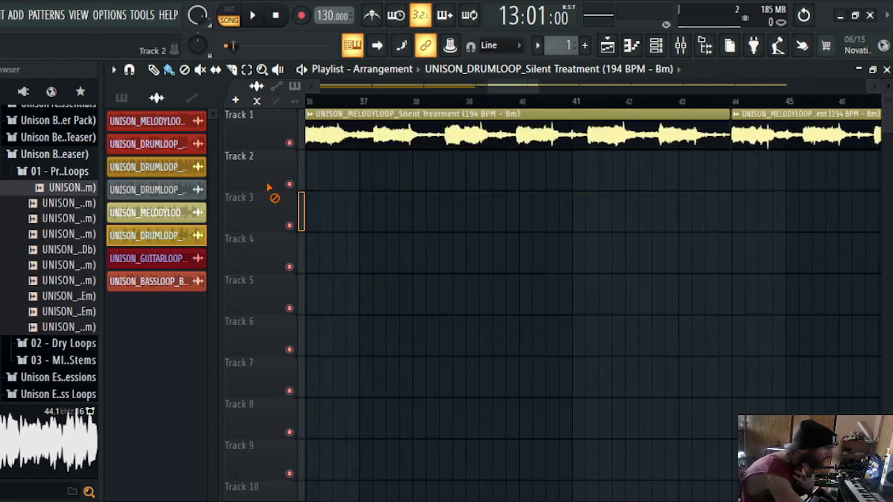
{"action": "scroll", "coordinate": [162, 200], "scroll_direction": "left", "scroll_amount": 10}
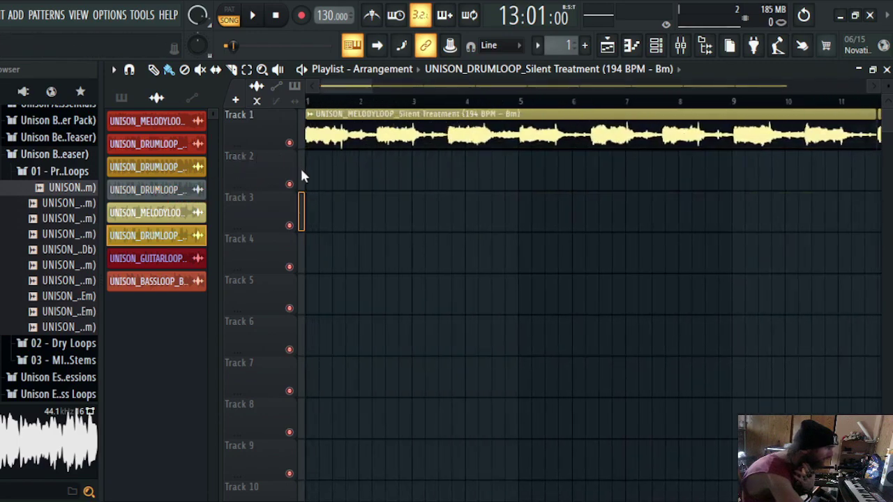
- Paint back-to-back Silent Treatment drum copies on Track 2 past the last melody clip and shift them back to start at bar 1
{"action": "left_click", "coordinate": [318, 185]}
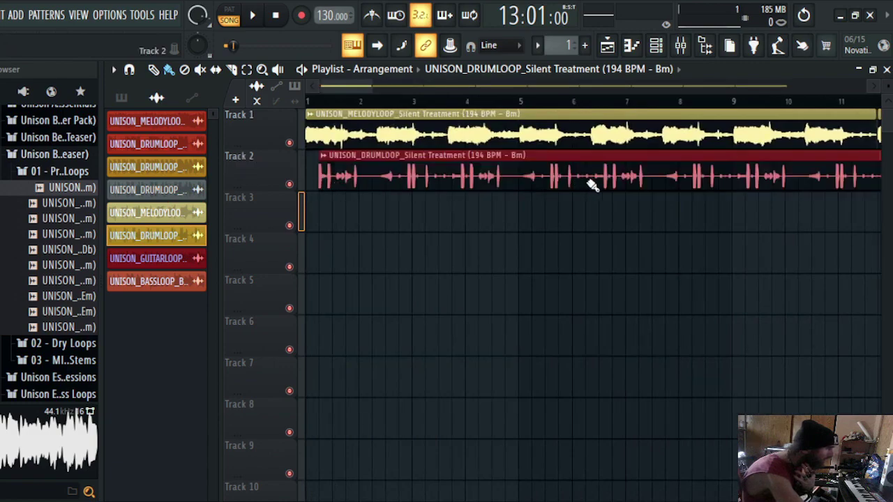
{"action": "scroll", "coordinate": [592, 184], "scroll_direction": "right", "scroll_amount": 15}
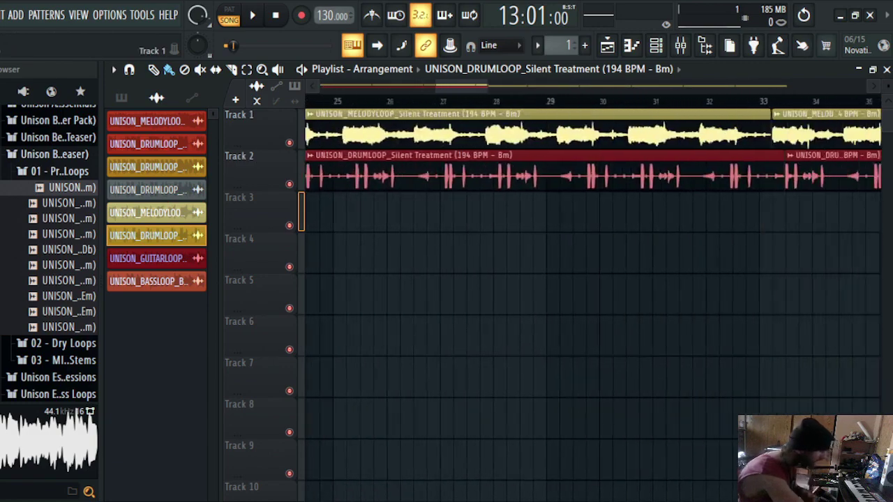
{"action": "scroll", "coordinate": [591, 185], "scroll_direction": "right", "scroll_amount": 17}
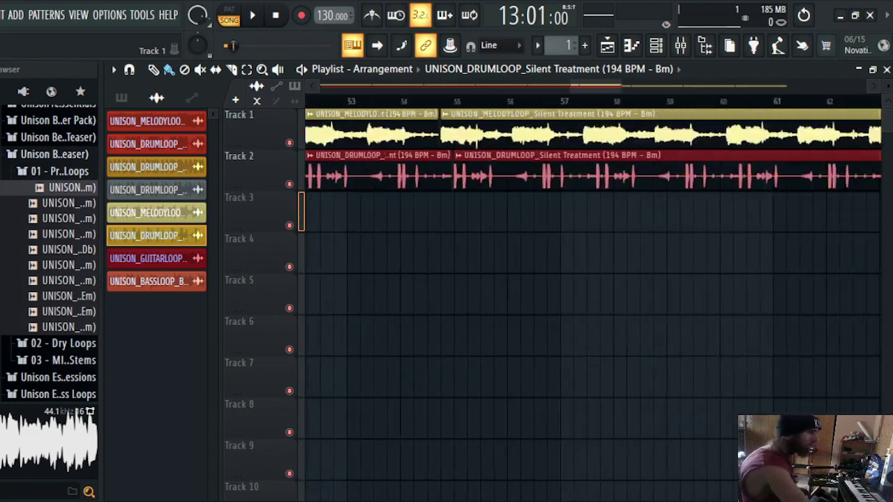
{"action": "scroll", "coordinate": [591, 185], "scroll_direction": "right", "scroll_amount": 16}
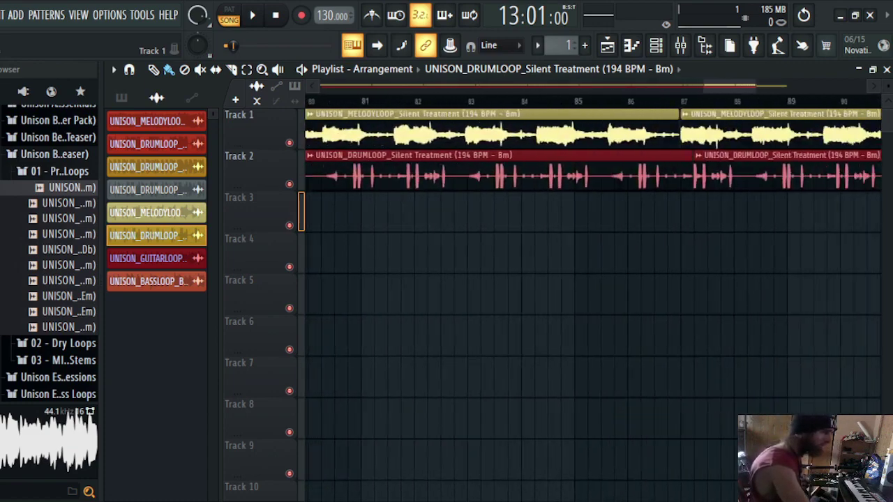
{"action": "scroll", "coordinate": [591, 184], "scroll_direction": "right", "scroll_amount": 5}
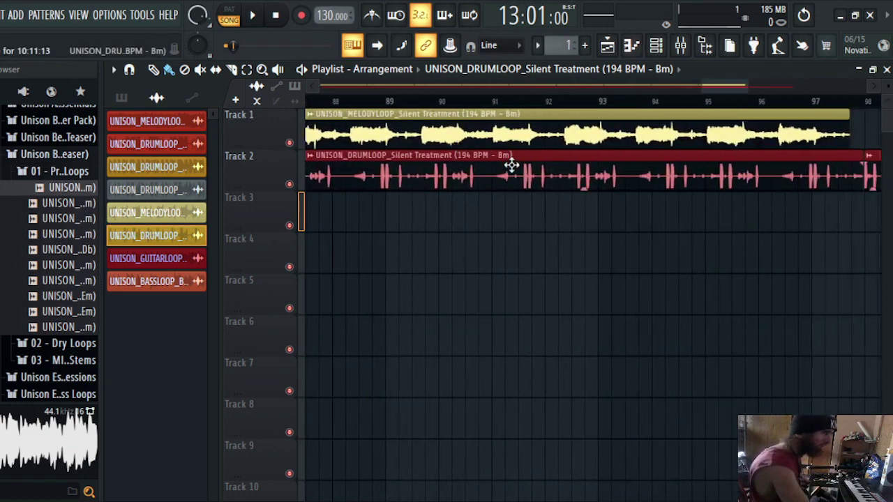
{"action": "left_click_drag", "start_coordinate": [513, 171], "coordinate": [443, 171]}
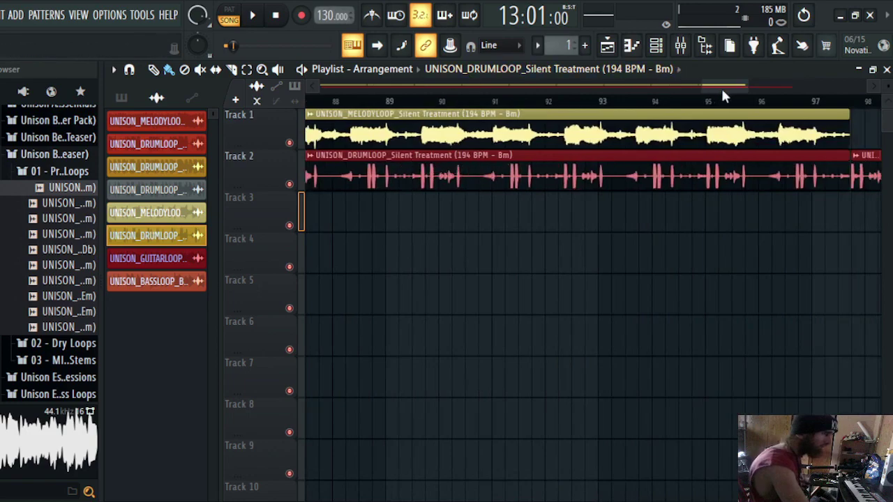
- Deselect the drum copies and delete the extra drum clip on Track 2 beyond the last melody clip
{"action": "left_click_drag", "start_coordinate": [721, 86], "coordinate": [745, 85]}
{"action": "left_click", "coordinate": [743, 261]}
{"action": "right_click", "coordinate": [823, 185]}
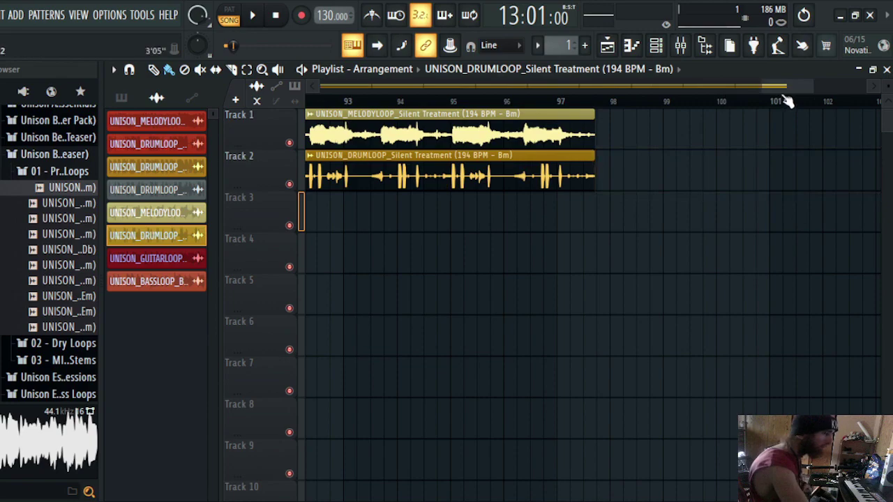
- Return to the start of the playlist, play the layered melody and drum loops, and stop playback
{"action": "left_click_drag", "start_coordinate": [784, 101], "coordinate": [59, 114]}
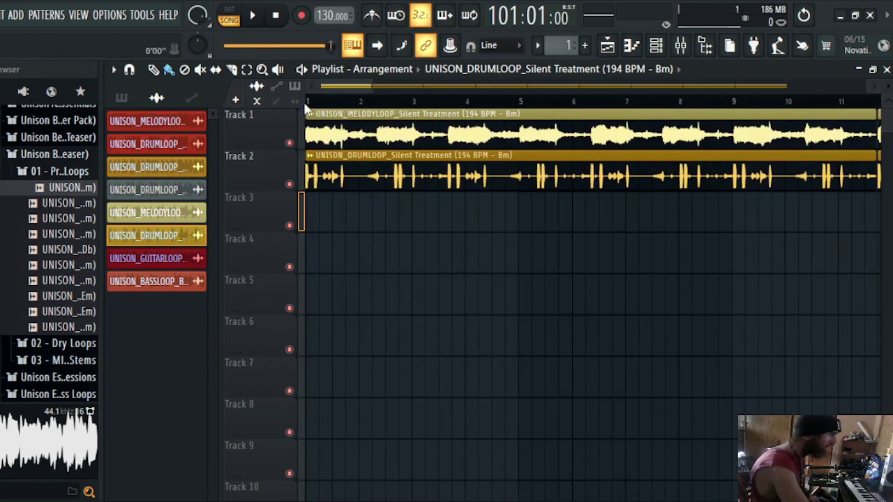
{"action": "left_click", "coordinate": [302, 69]}
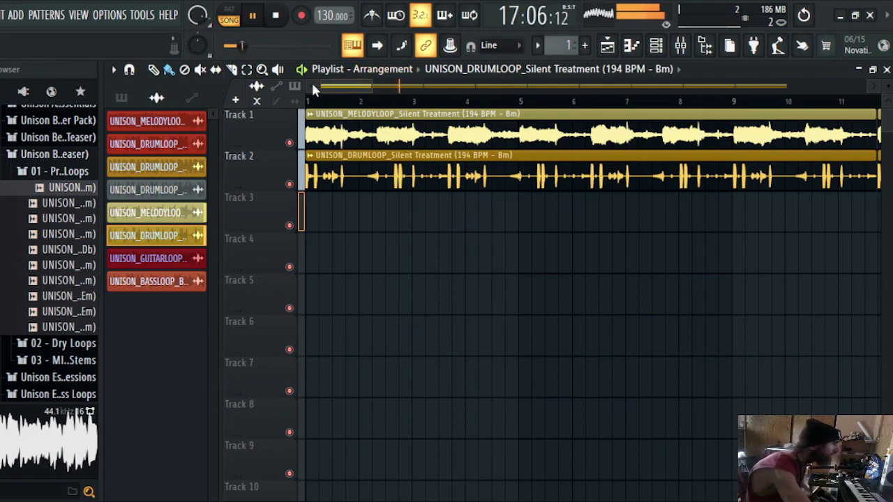
{"action": "left_click", "coordinate": [278, 17]}
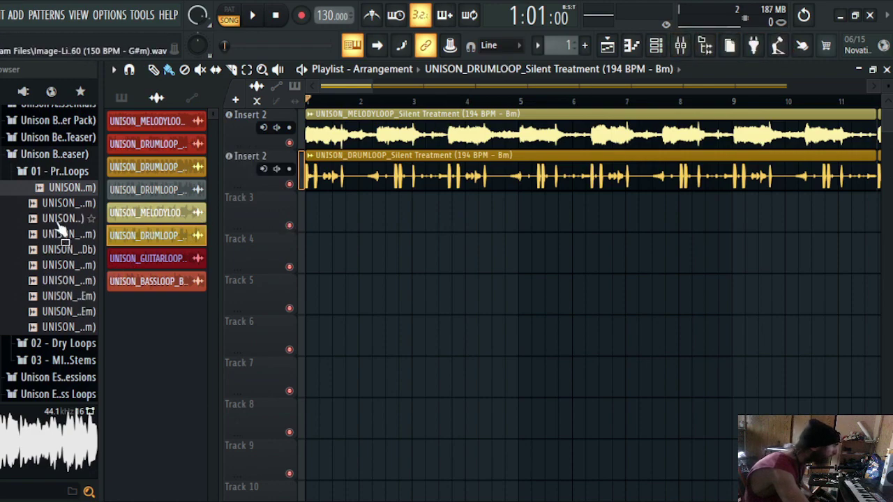
- Collapse the Processed Loops folder of the Unison Beatmaker Guitar pack and open the Loop 101 (170 BPM - Db) folder in 03 - MIDI + Stems
{"action": "scroll", "coordinate": [60, 229], "scroll_direction": "up", "scroll_amount": 3}
{"action": "left_click", "coordinate": [60, 266]}
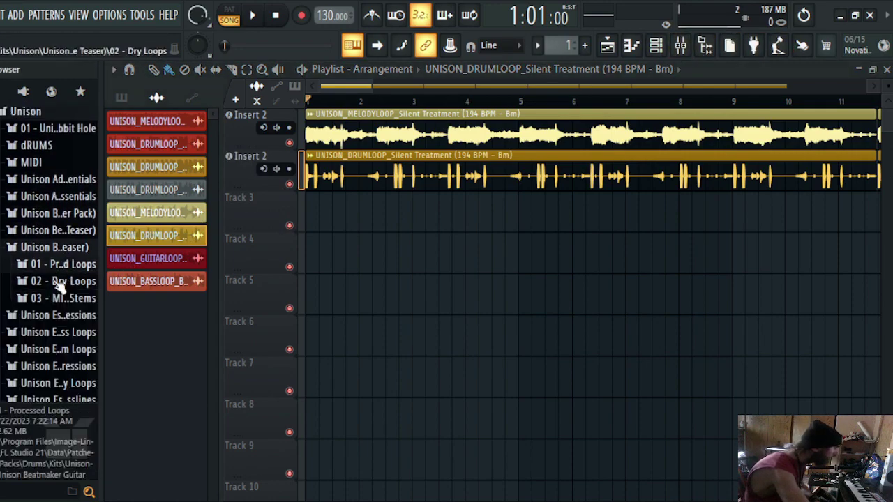
{"action": "left_click", "coordinate": [39, 300]}
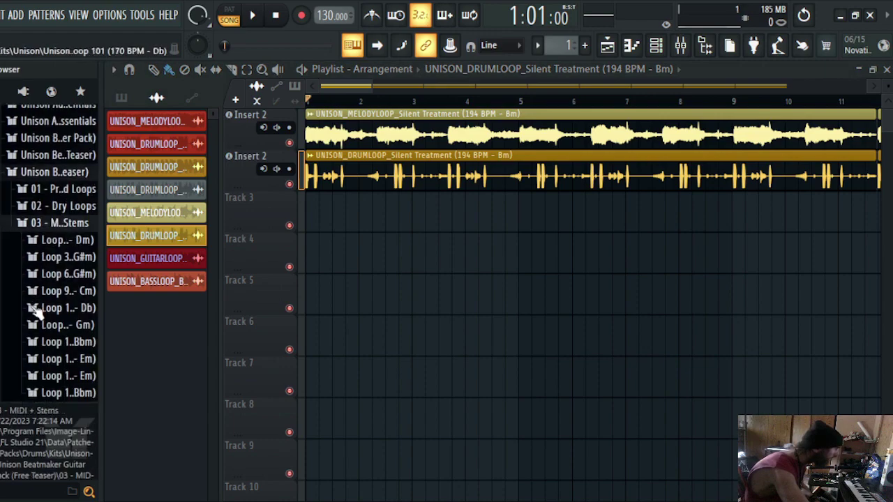
{"action": "left_click", "coordinate": [35, 309]}
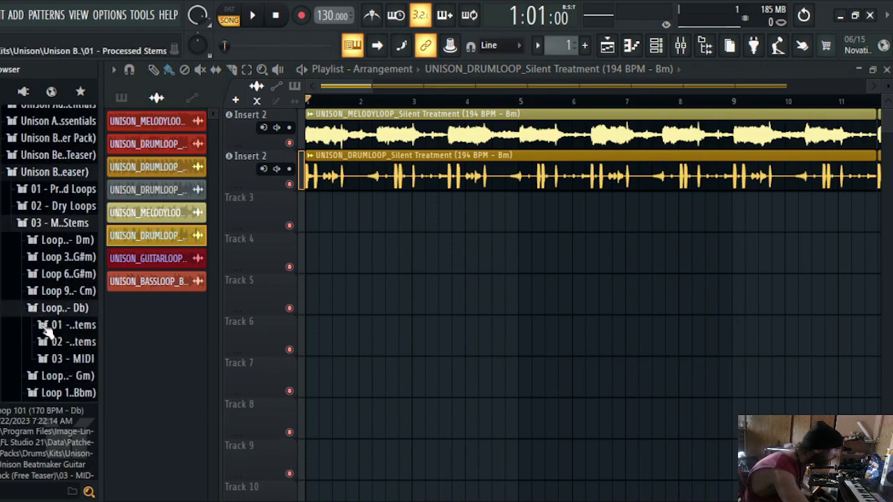
- Preview the processed stems of Loop 101 (170 BPM - Db) and collapse the Unison Beatmaker Guitar pack
{"action": "left_click", "coordinate": [43, 325]}
{"action": "left_click", "coordinate": [55, 343]}
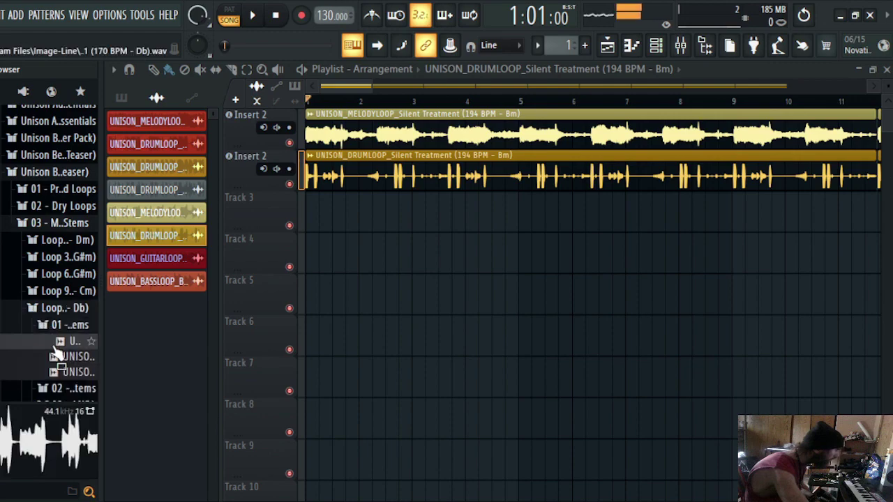
{"action": "left_click", "coordinate": [56, 357]}
{"action": "left_click", "coordinate": [60, 358]}
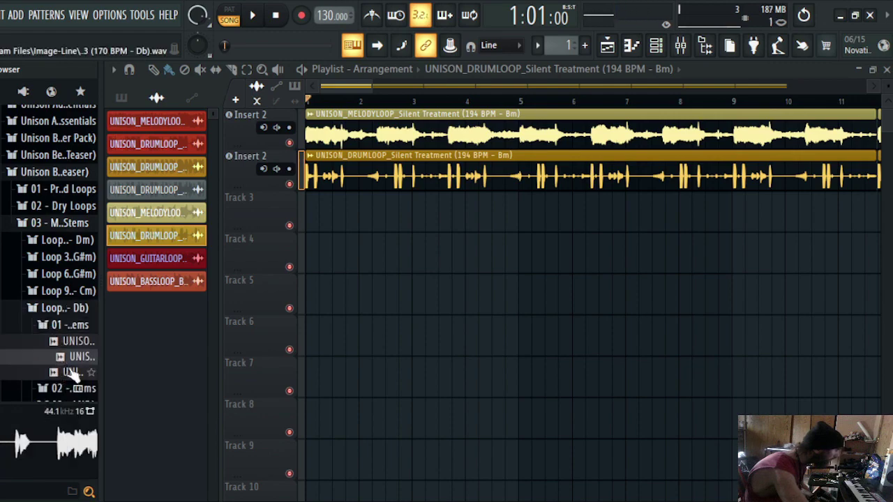
{"action": "left_click", "coordinate": [60, 224]}
{"action": "left_click", "coordinate": [55, 173]}
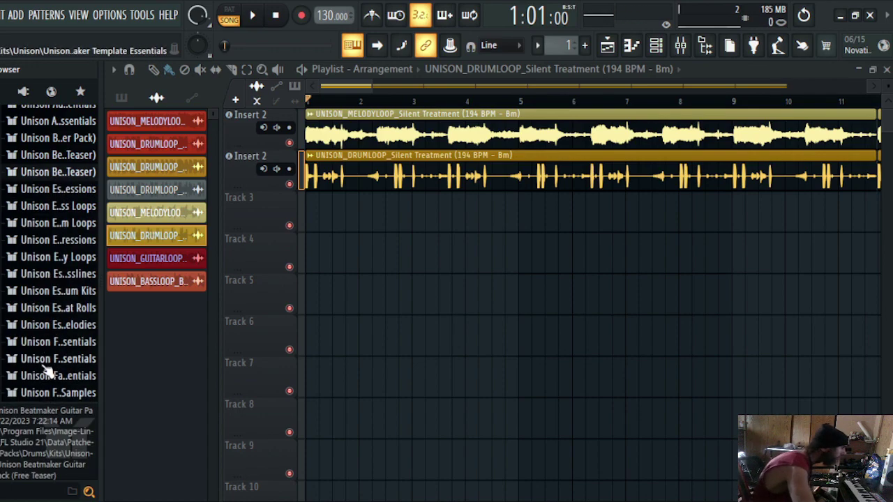
- Open the Unison One-Shot Essentials pack and collapse the G# folder inside its 808 folder
{"action": "scroll", "coordinate": [48, 371], "scroll_direction": "down", "scroll_amount": 3}
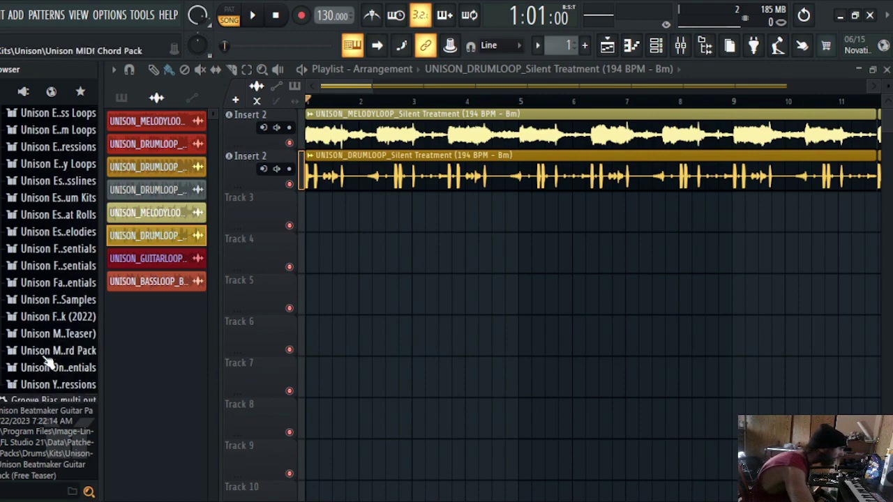
{"action": "left_click", "coordinate": [28, 368]}
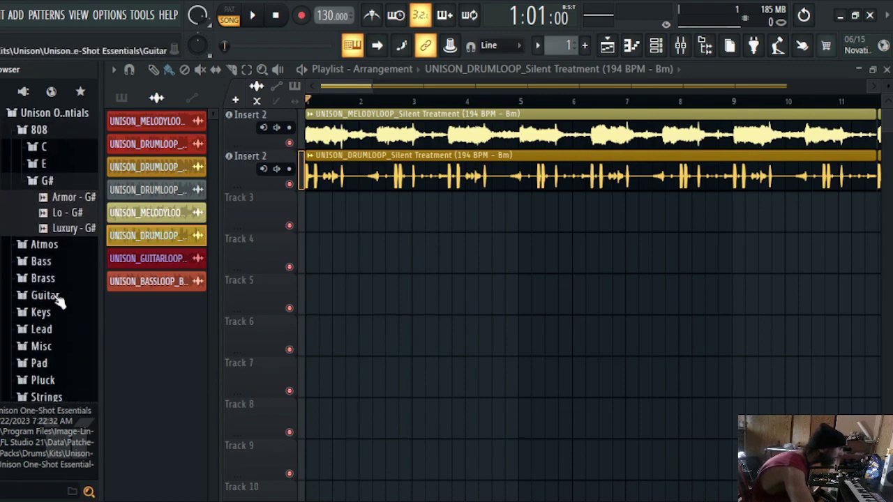
{"action": "scroll", "coordinate": [60, 300], "scroll_direction": "down", "scroll_amount": 3}
{"action": "scroll", "coordinate": [61, 303], "scroll_direction": "up", "scroll_amount": 3}
{"action": "scroll", "coordinate": [63, 305], "scroll_direction": "up", "scroll_amount": 1}
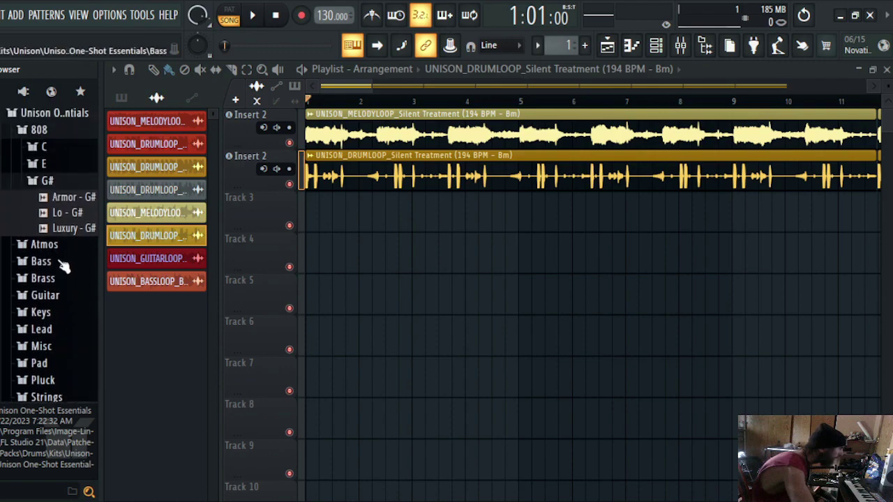
{"action": "left_click", "coordinate": [47, 180]}
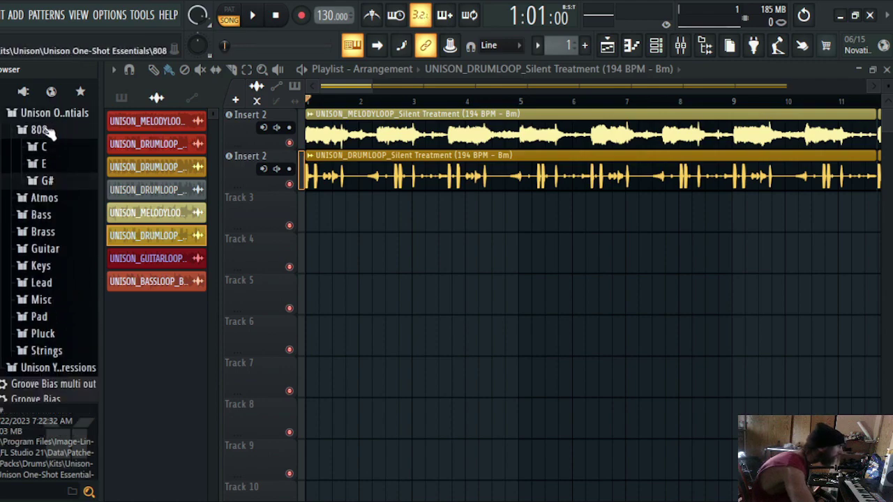
{"action": "left_click", "coordinate": [39, 130]}
{"action": "left_click", "coordinate": [39, 130]}
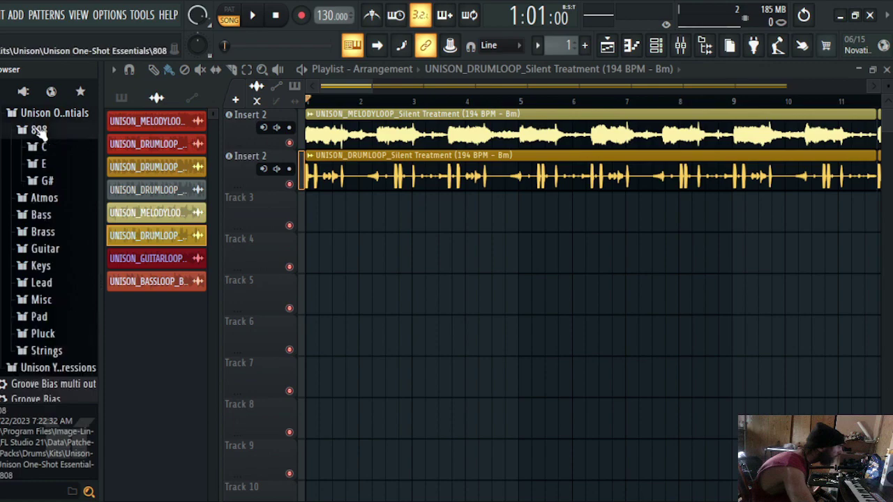
- Open the 808 folder for the key of C and preview the Lo, Luxury and Armor one-shots
{"action": "left_click", "coordinate": [45, 147]}
{"action": "left_click", "coordinate": [58, 179]}
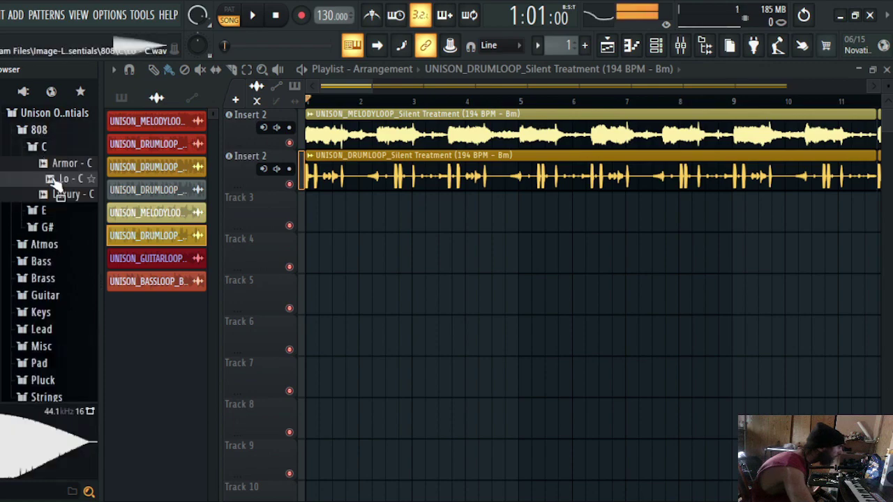
{"action": "left_click", "coordinate": [60, 194]}
{"action": "left_click", "coordinate": [64, 166]}
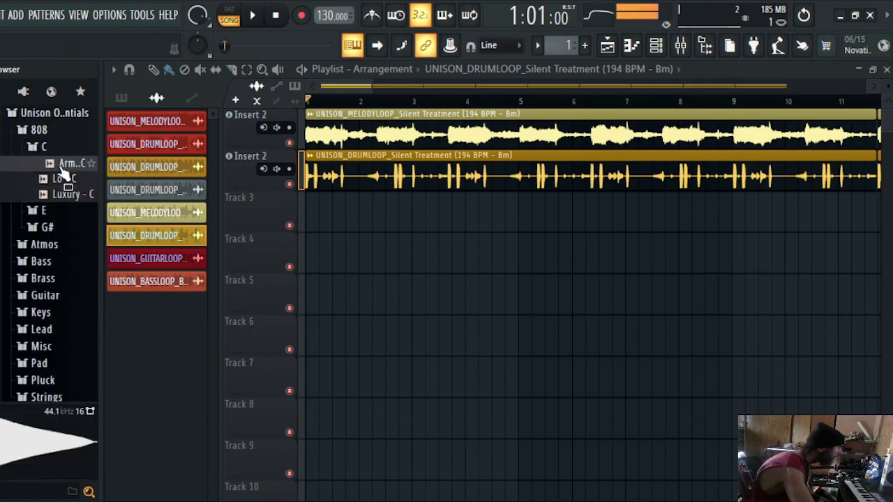
- Load the Armor - C one-shot as a new channel and replace its sample with Lo - C
{"action": "left_click_drag", "start_coordinate": [61, 169], "coordinate": [210, 282]}
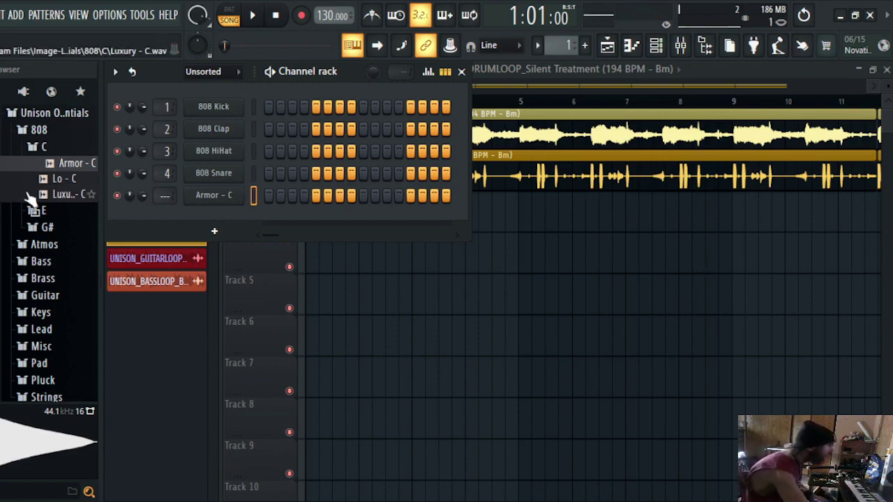
{"action": "left_click", "coordinate": [57, 182]}
{"action": "left_click", "coordinate": [59, 182]}
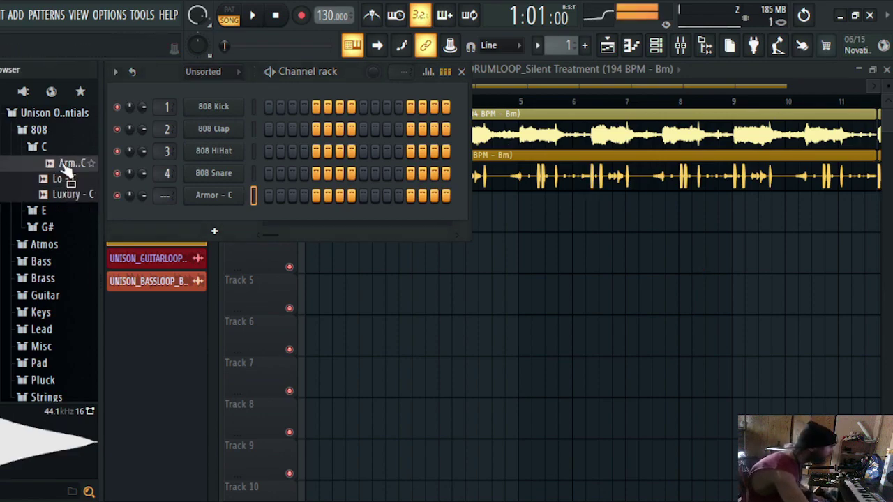
{"action": "left_click", "coordinate": [60, 180]}
{"action": "left_click_drag", "start_coordinate": [61, 182], "coordinate": [117, 192]}
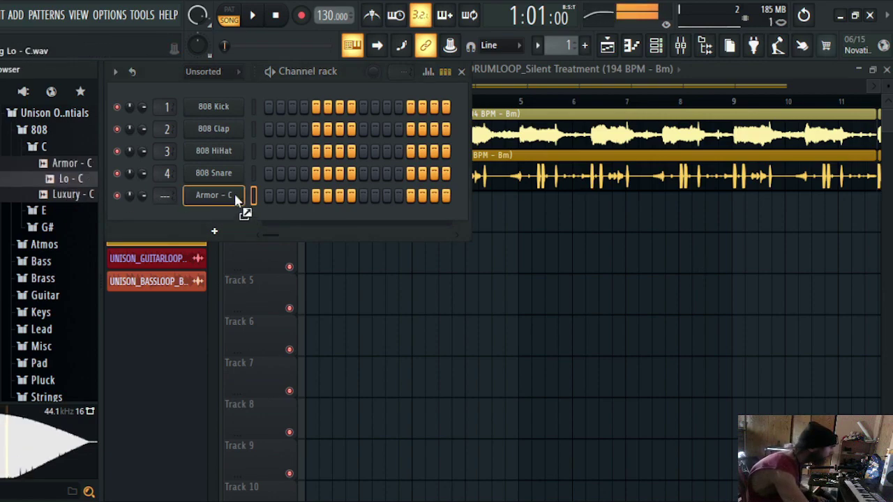
{"action": "left_click_drag", "start_coordinate": [236, 199], "coordinate": [230, 197]}
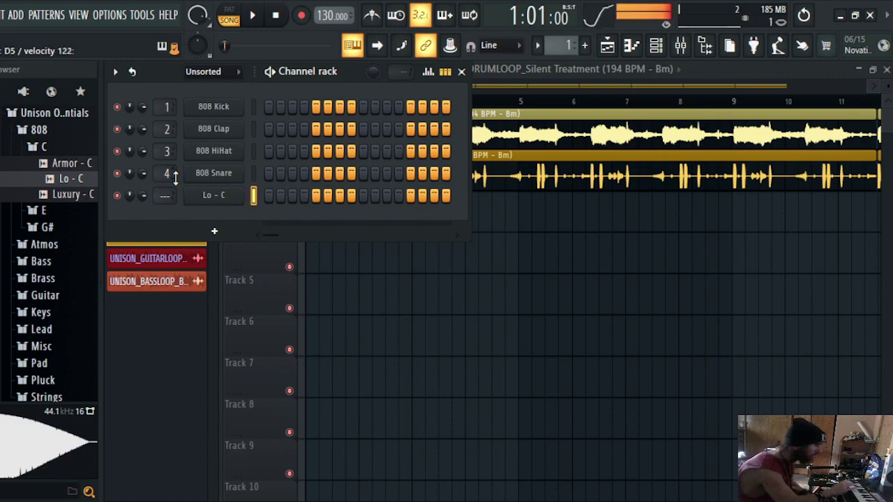
- Route the 808 Snare channel to mixer track 5, play the arrangement to rehearse the Lo - C part, and stop playback
{"action": "scroll", "coordinate": [175, 178], "scroll_direction": "up", "scroll_amount": 1}
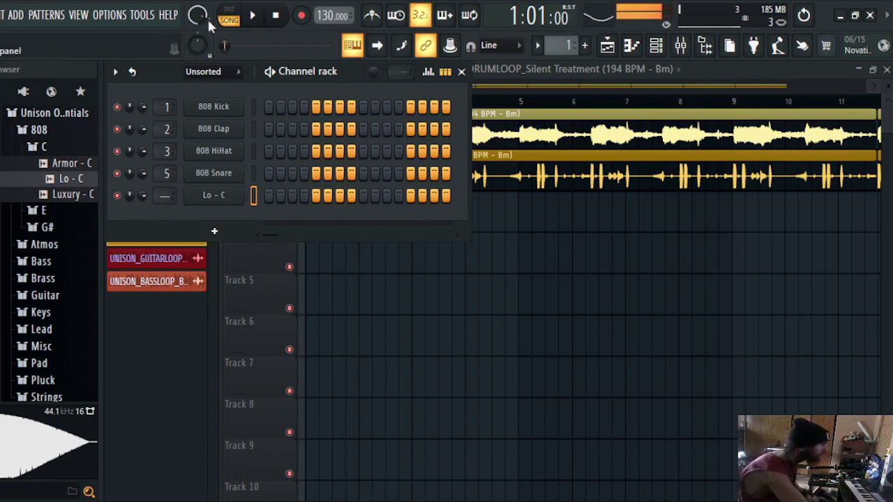
{"action": "left_click", "coordinate": [255, 15]}
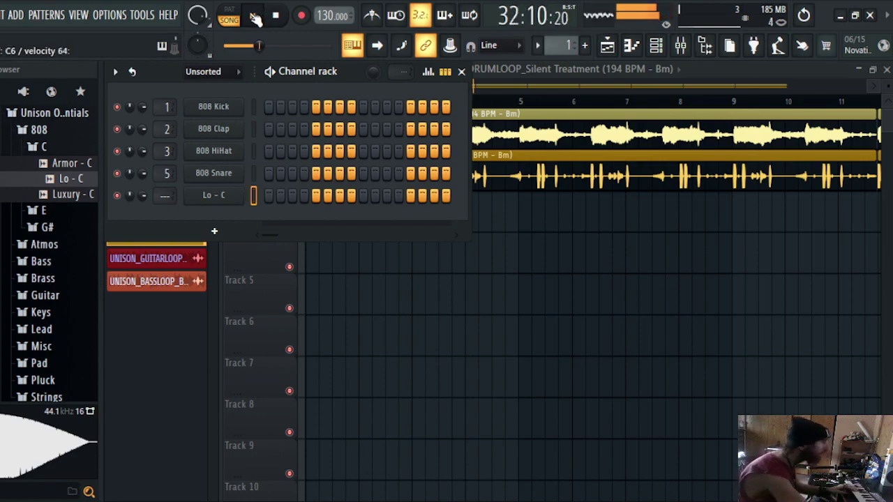
{"action": "left_click", "coordinate": [276, 16]}
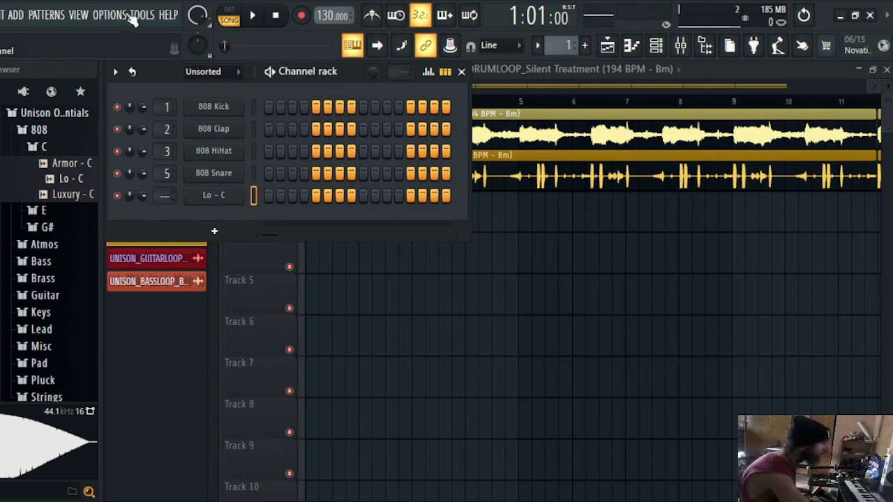
- Record a live Lo - C part into Pattern 1 over the layered loops from bar 1 to about bar 11
{"action": "left_click", "coordinate": [302, 17]}
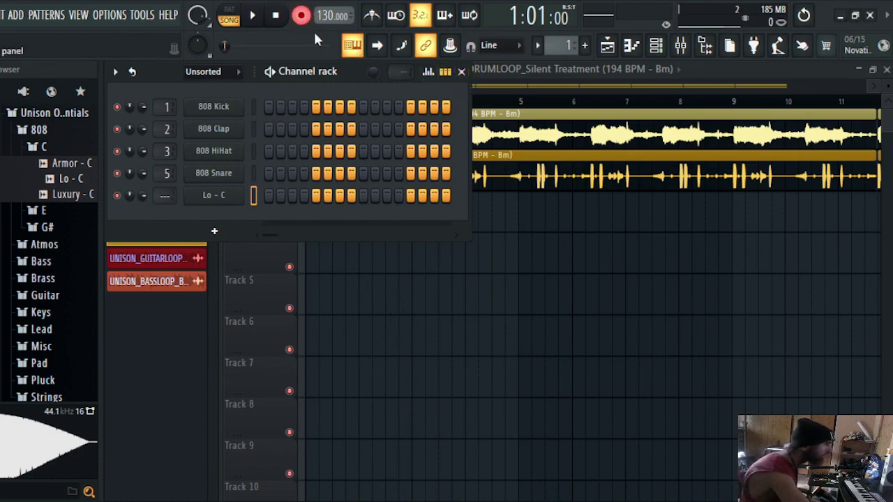
{"action": "key", "text": "F6"}
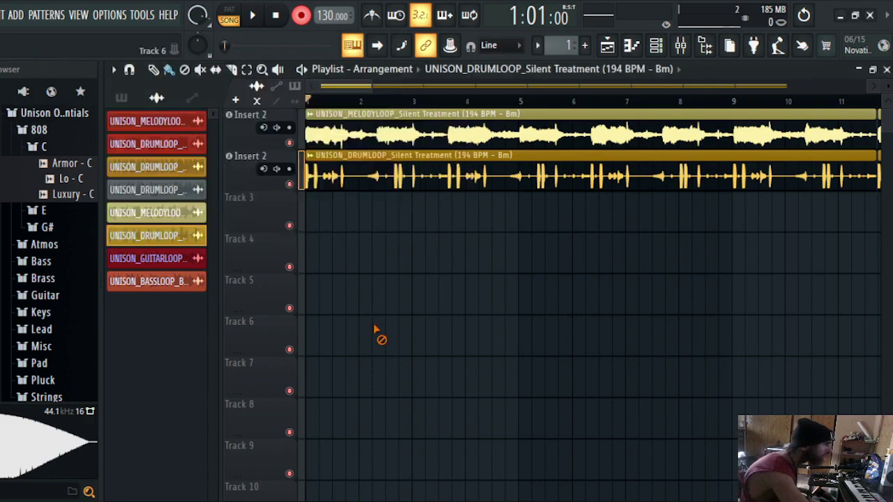
{"action": "left_click", "coordinate": [255, 18]}
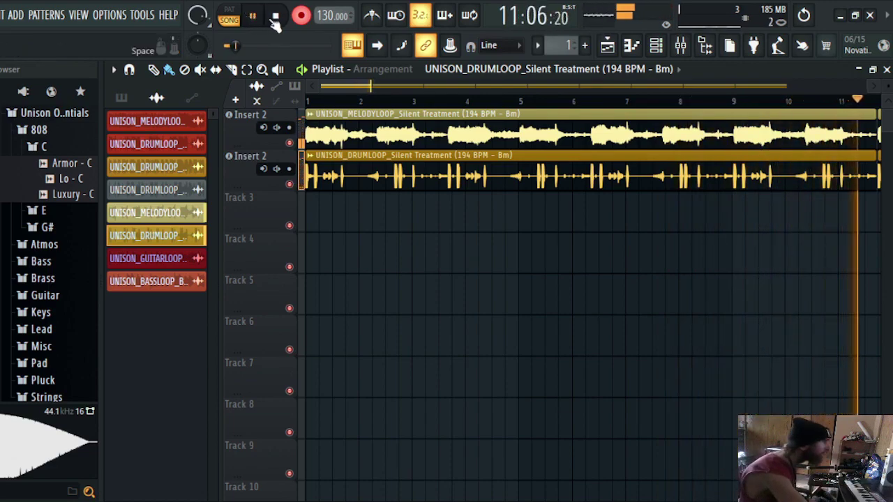
{"action": "left_click", "coordinate": [252, 17]}
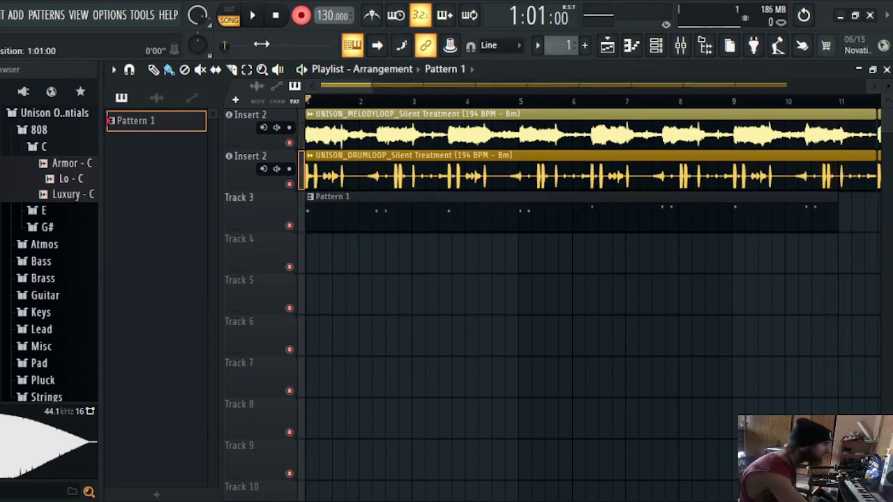
- Disarm recording, play the arrangement with the recorded Pattern 1 clip to its end around bar 11, and stop playback
{"action": "left_click_drag", "start_coordinate": [354, 85], "coordinate": [373, 85]}
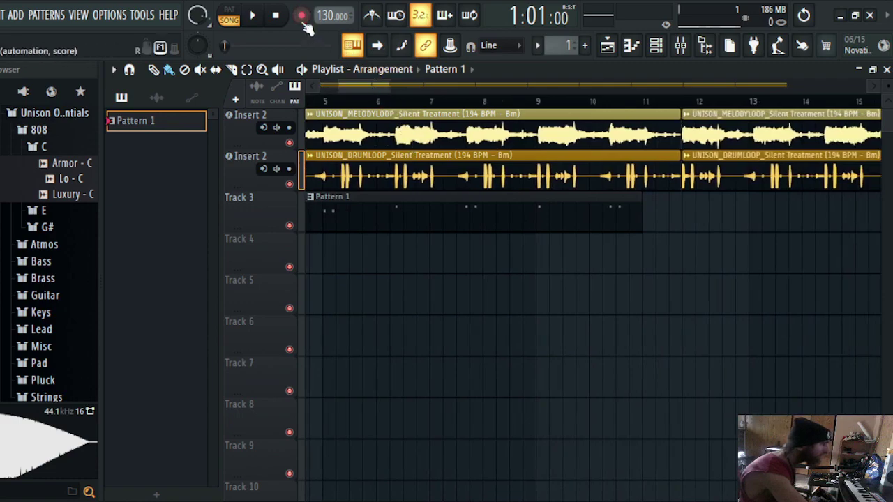
{"action": "left_click_drag", "start_coordinate": [355, 90], "coordinate": [326, 87]}
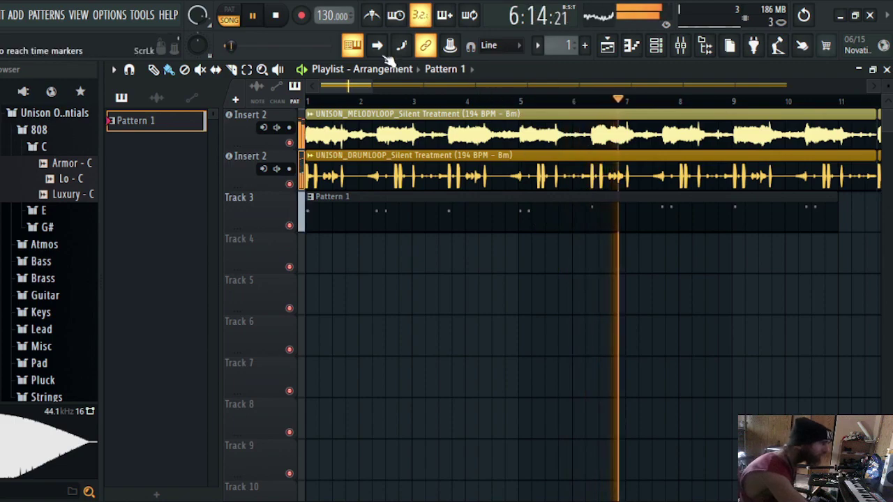
{"action": "left_click_drag", "start_coordinate": [353, 85], "coordinate": [392, 101]}
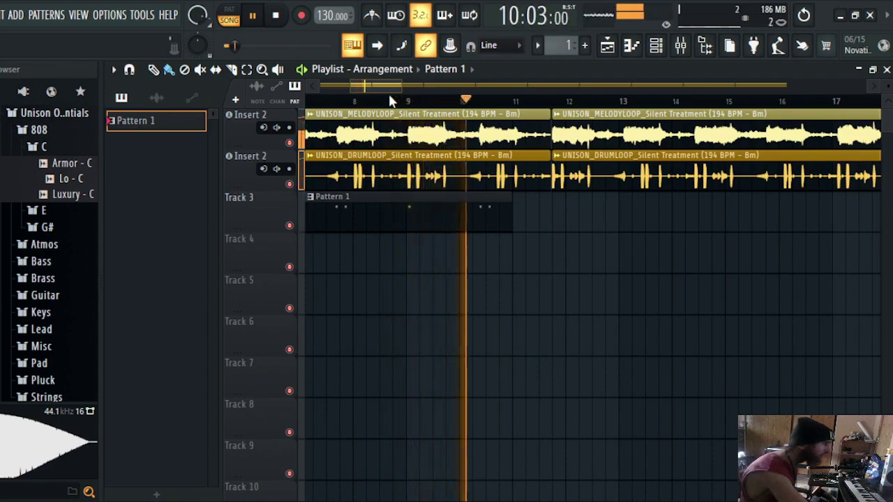
{"action": "left_click_drag", "start_coordinate": [390, 96], "coordinate": [393, 98]}
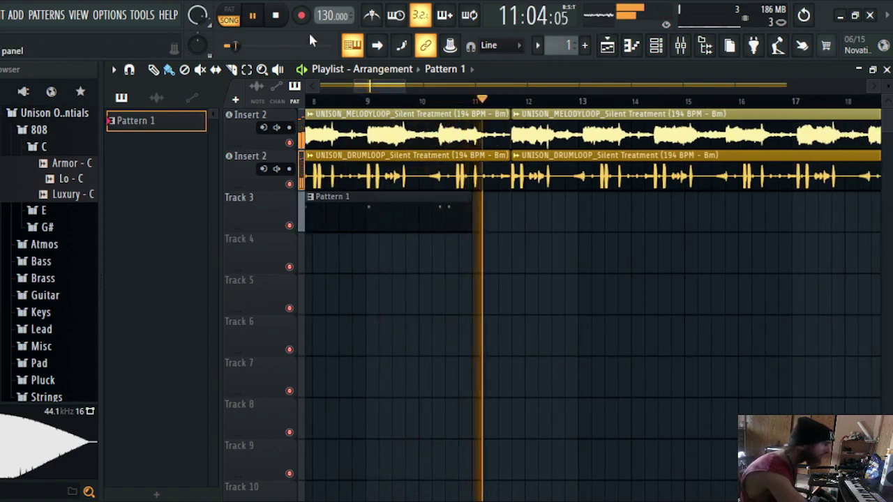
{"action": "key", "text": "space"}
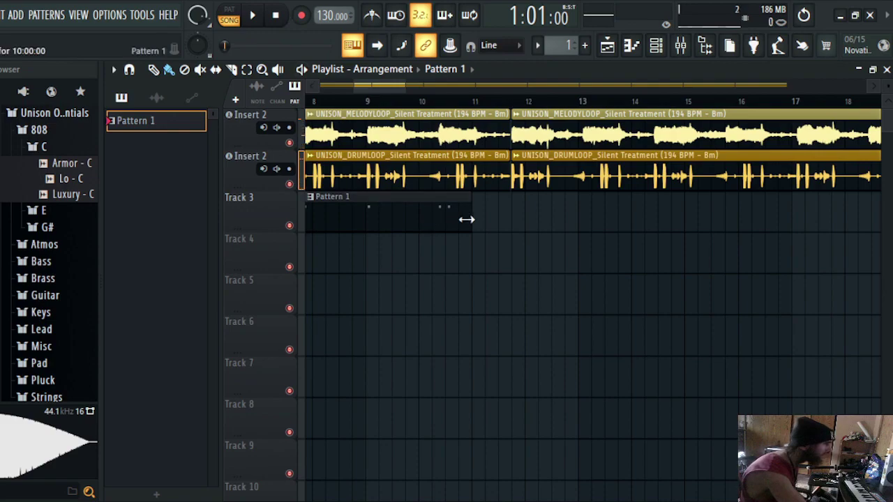
- Repeat Pattern 1 back-to-back along Track 3 past the last loop clips and shorten the copies so the last ends near bar 97
{"action": "left_click_drag", "start_coordinate": [483, 226], "coordinate": [889, 217]}
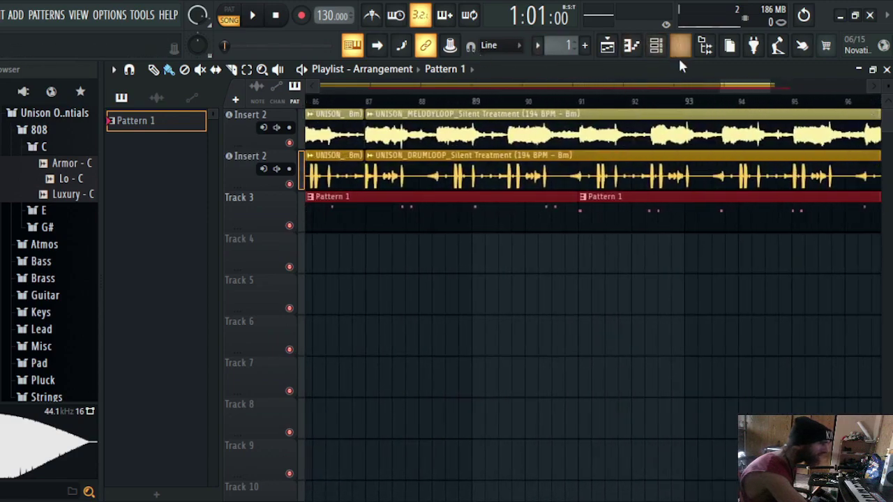
{"action": "left_click_drag", "start_coordinate": [733, 91], "coordinate": [765, 89]}
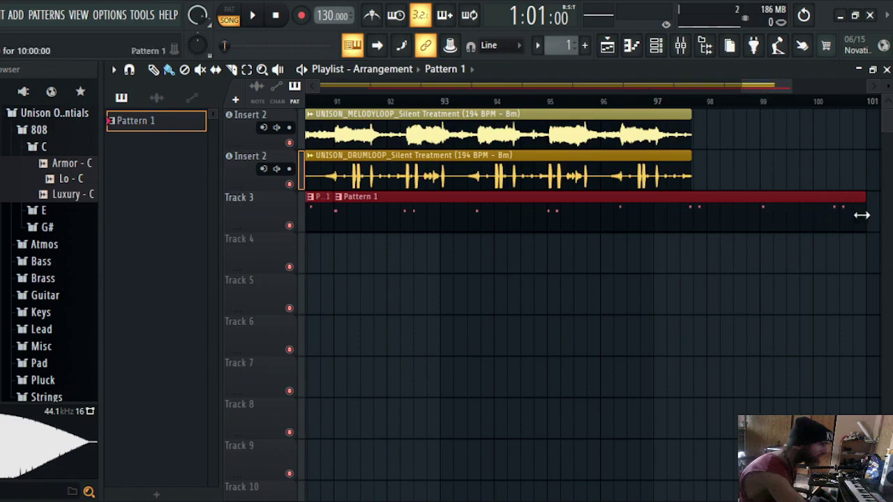
{"action": "left_click_drag", "start_coordinate": [862, 216], "coordinate": [722, 240]}
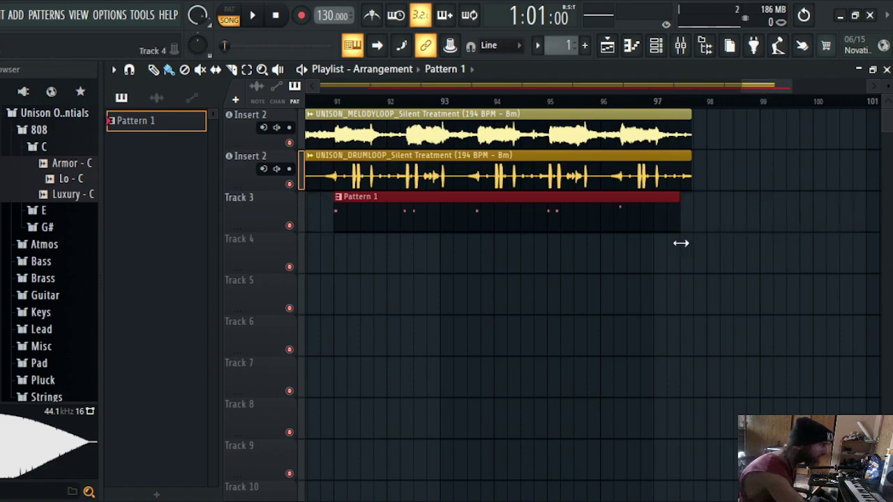
- Delete the shortened Pattern 1 copies on Track 3 from about bar 65 to the end of the loops
{"action": "left_click_drag", "start_coordinate": [773, 87], "coordinate": [754, 91]}
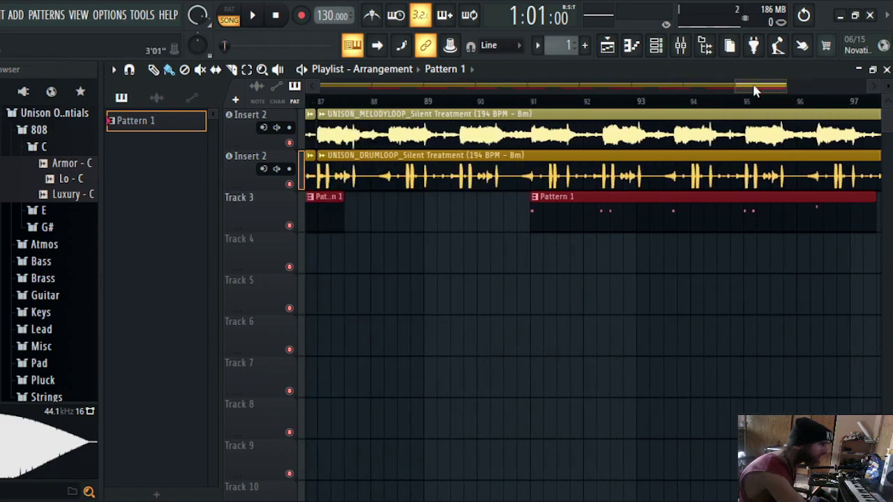
{"action": "left_click_drag", "start_coordinate": [602, 215], "coordinate": [484, 230]}
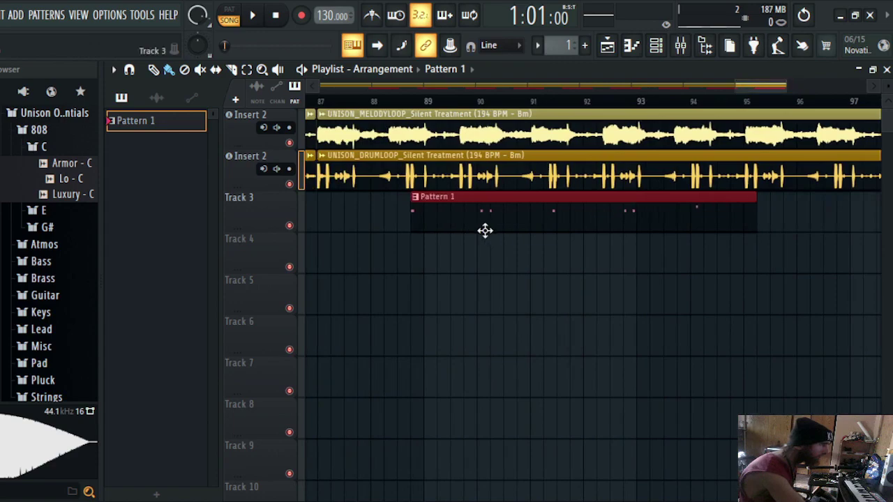
{"action": "right_click", "coordinate": [485, 231]}
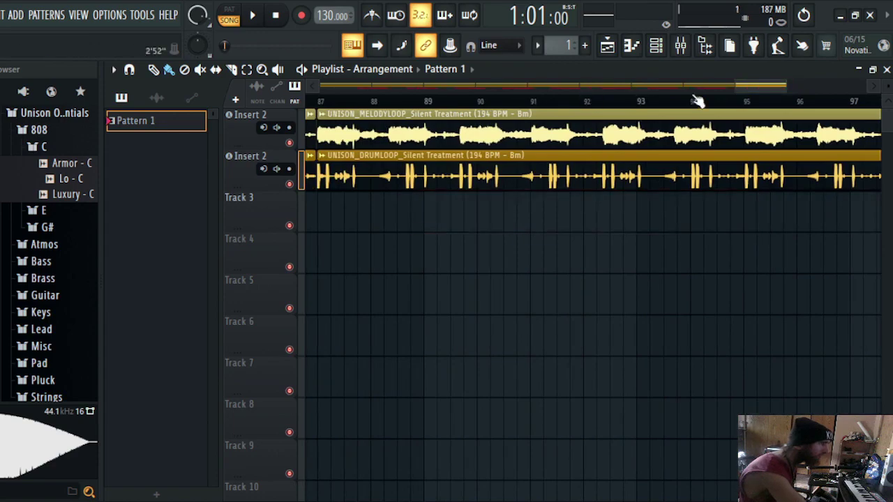
{"action": "left_click_drag", "start_coordinate": [757, 89], "coordinate": [655, 92]}
{"action": "right_click", "coordinate": [471, 226]}
{"action": "right_click", "coordinate": [757, 226]}
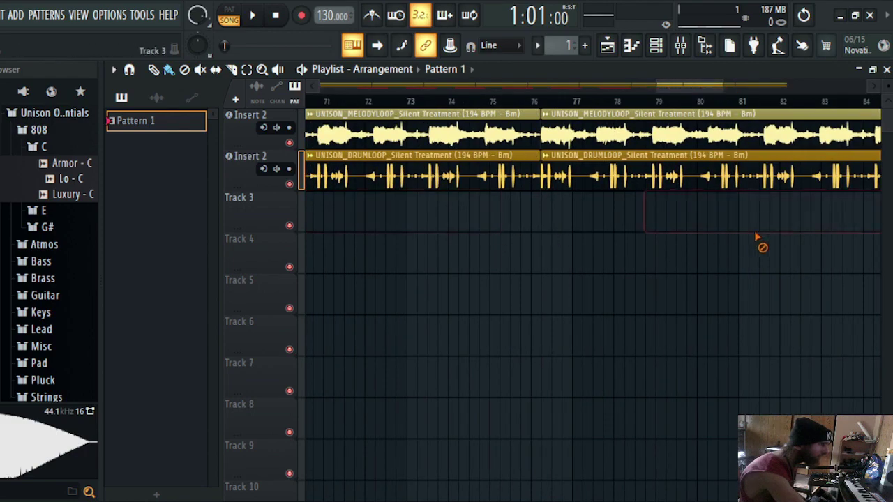
{"action": "scroll", "coordinate": [741, 130], "scroll_direction": "right", "scroll_amount": 6}
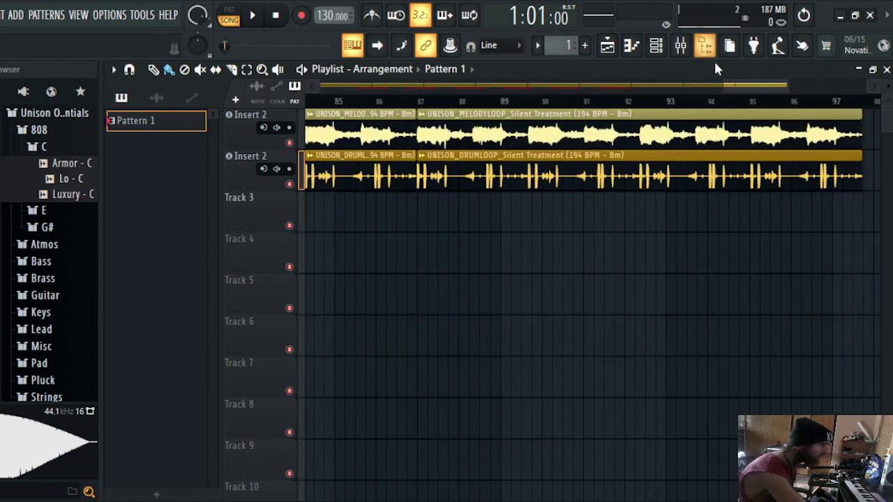
- Lengthen the Pattern 1 clip starting near bar 59 on Track 3 so it ends just before bar 69
{"action": "left_click_drag", "start_coordinate": [741, 88], "coordinate": [617, 115]}
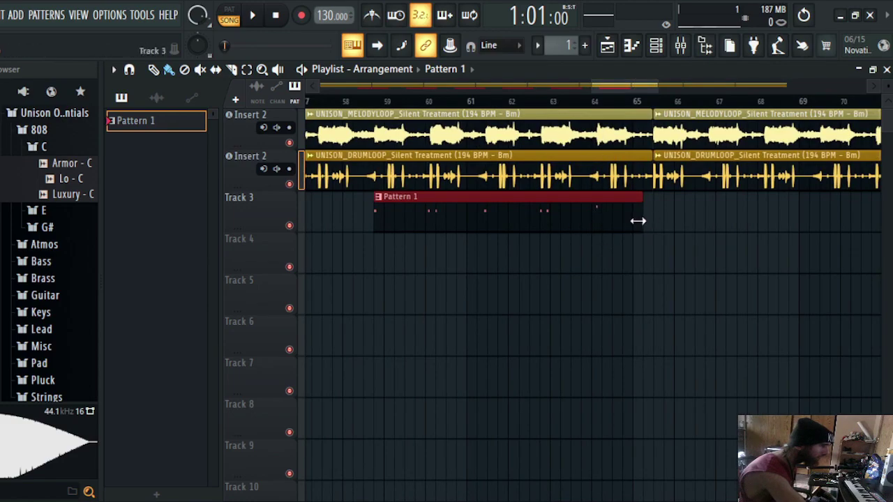
{"action": "left_click_drag", "start_coordinate": [638, 221], "coordinate": [816, 242]}
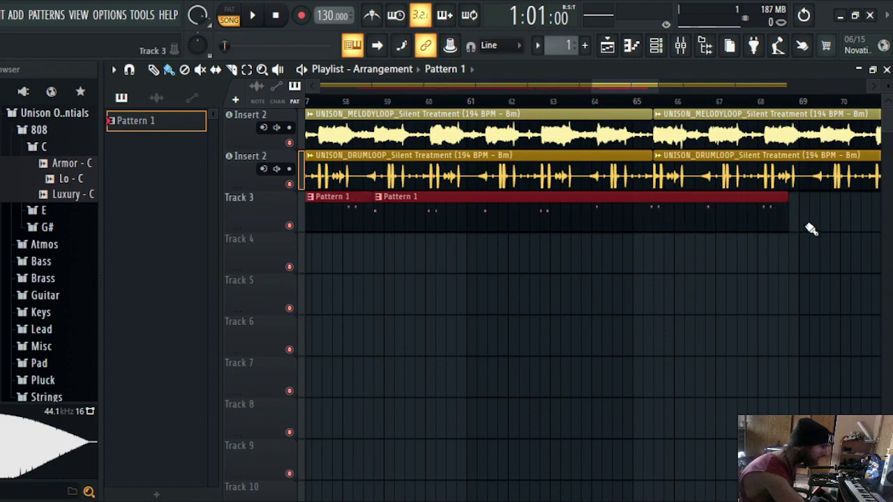
{"action": "left_click", "coordinate": [811, 229]}
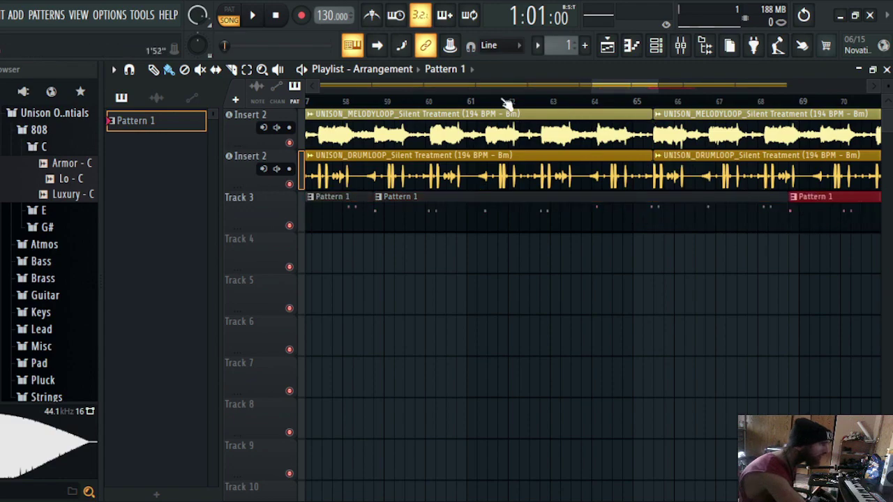
{"action": "left_click_drag", "start_coordinate": [636, 96], "coordinate": [614, 181]}
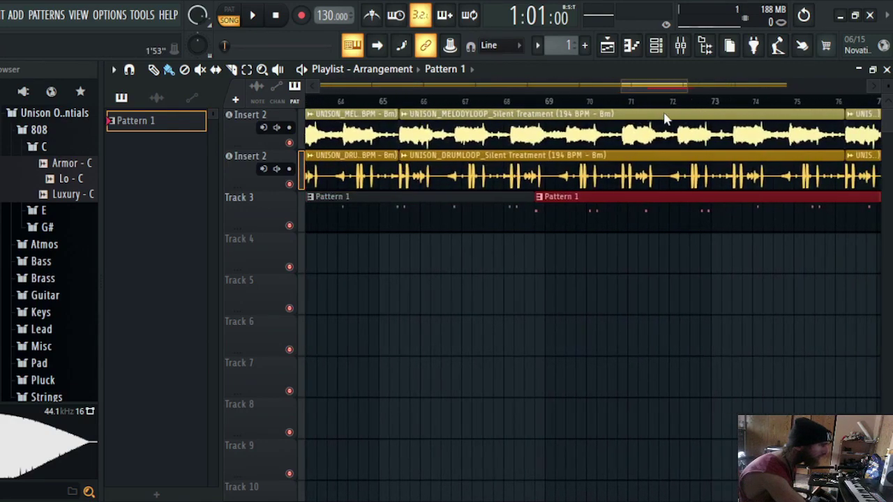
{"action": "left_click", "coordinate": [607, 194]}
{"action": "left_click", "coordinate": [592, 209]}
{"action": "right_click", "coordinate": [578, 217]}
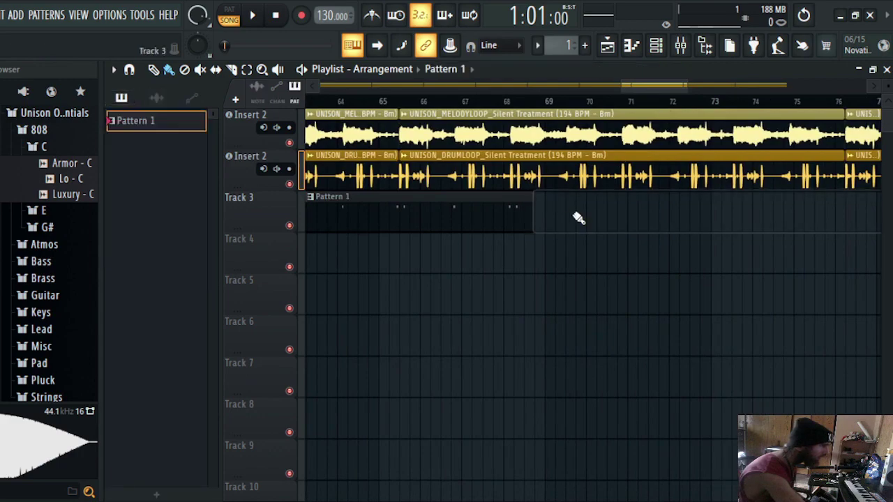
- Extend the last Pattern 1 clip on Track 3 to bar 69 and place a new copy directly after it
{"action": "left_click_drag", "start_coordinate": [529, 221], "coordinate": [524, 246]}
{"action": "left_click", "coordinate": [542, 247]}
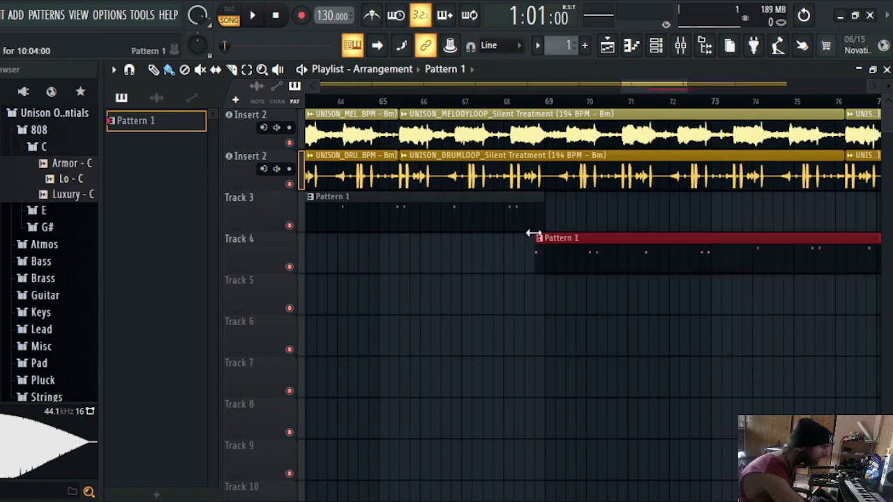
{"action": "left_click_drag", "start_coordinate": [615, 219], "coordinate": [609, 202]}
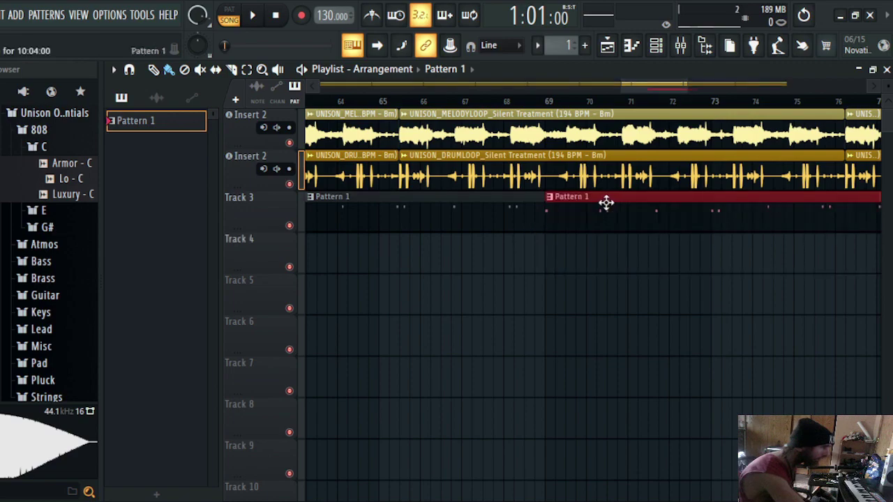
- Add two more Pattern 1 copies back-to-back on Track 3, starting near bar 79 and near bar 89
{"action": "left_click_drag", "start_coordinate": [664, 91], "coordinate": [692, 89]}
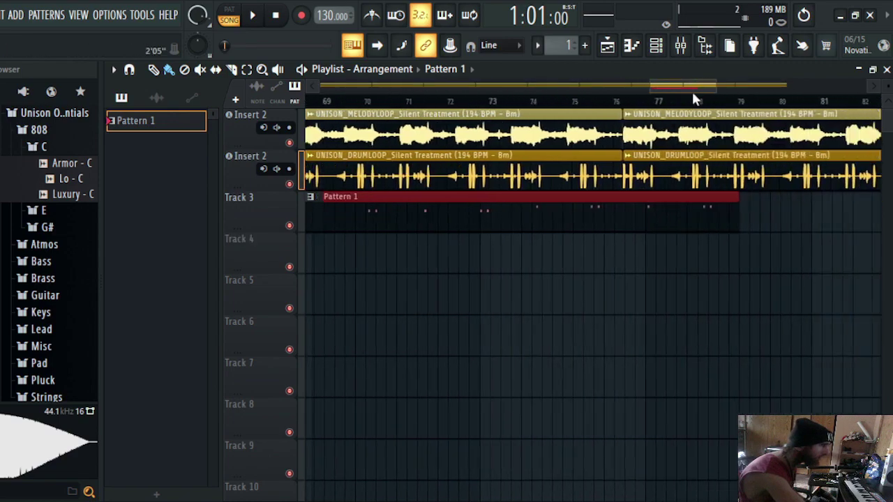
{"action": "left_click", "coordinate": [700, 225]}
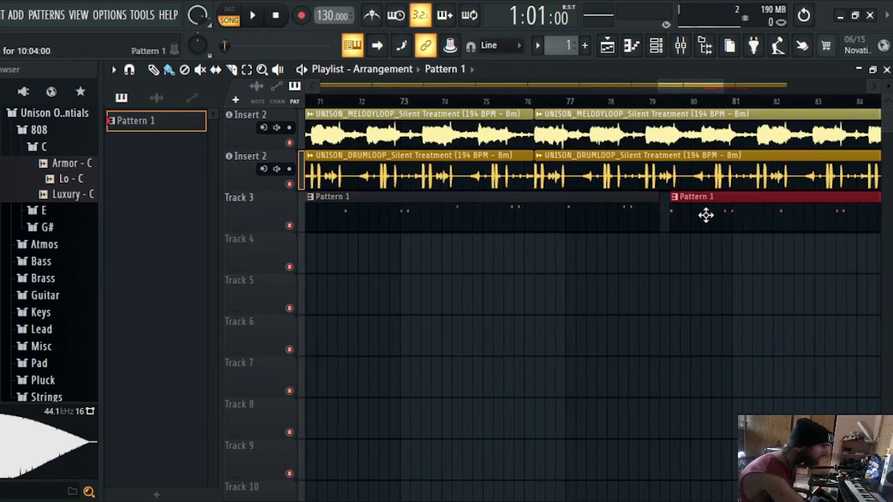
{"action": "left_click", "coordinate": [731, 101]}
{"action": "left_click_drag", "start_coordinate": [697, 89], "coordinate": [743, 86]}
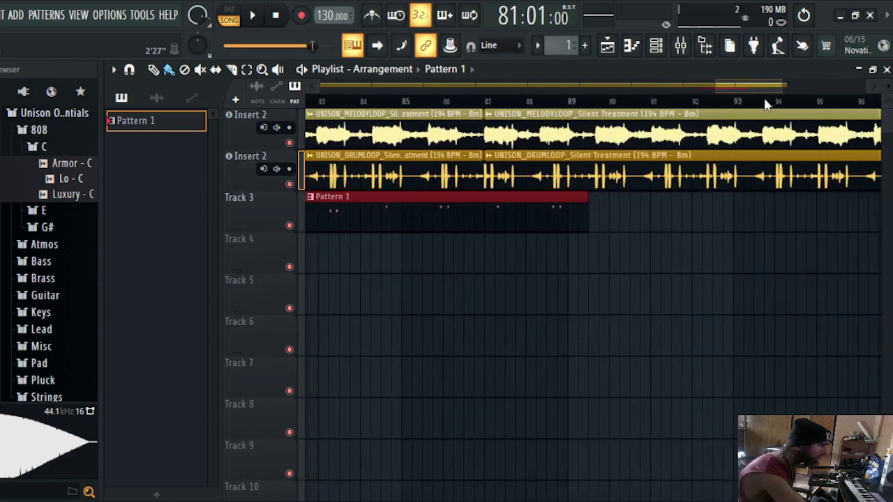
{"action": "left_click", "coordinate": [680, 218]}
{"action": "left_click_drag", "start_coordinate": [761, 217], "coordinate": [686, 225]}
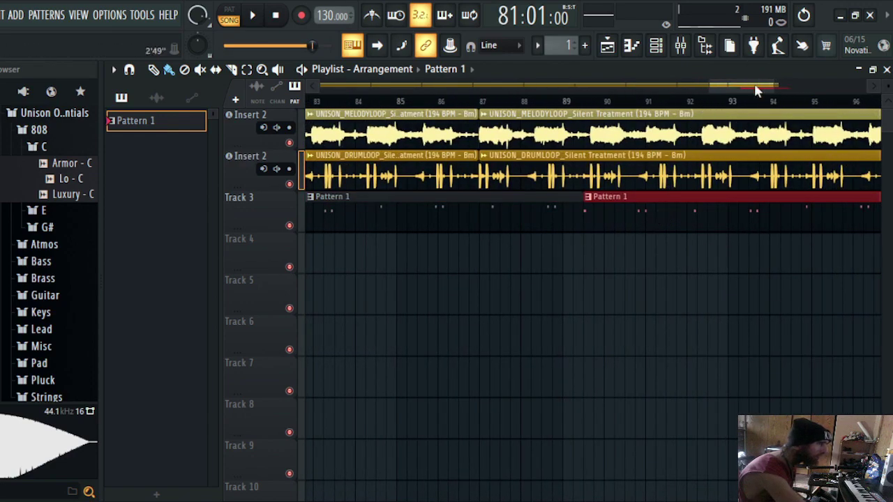
- Shorten the last Pattern 1 copy on Track 3 to end with the melody and drum loops between bars 97 and 98
{"action": "left_click_drag", "start_coordinate": [757, 91], "coordinate": [795, 123]}
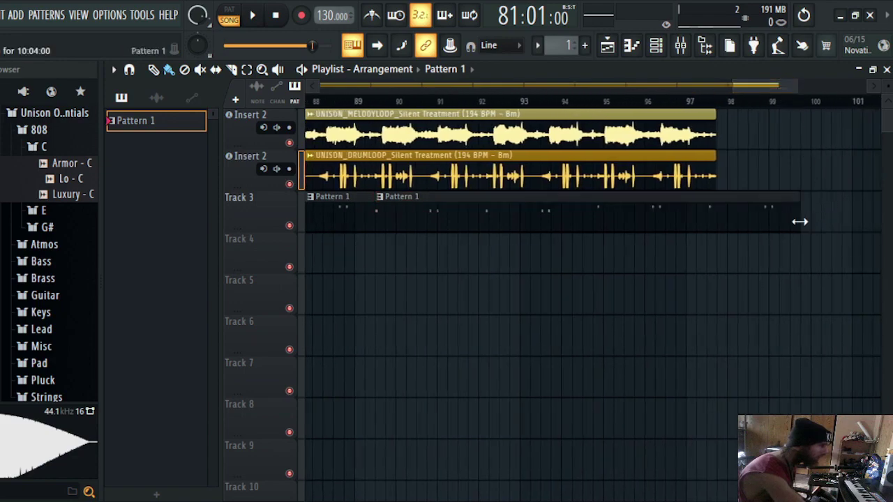
{"action": "left_click_drag", "start_coordinate": [800, 221], "coordinate": [759, 223]}
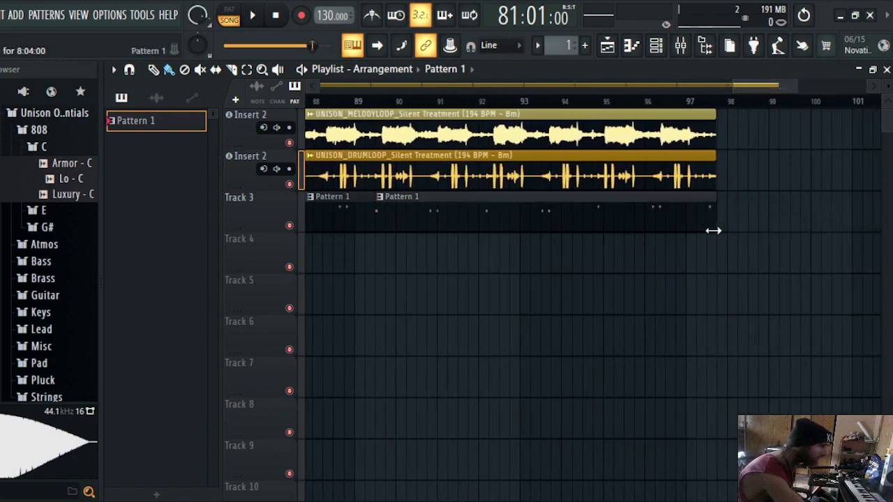
{"action": "left_click_drag", "start_coordinate": [713, 229], "coordinate": [674, 231]}
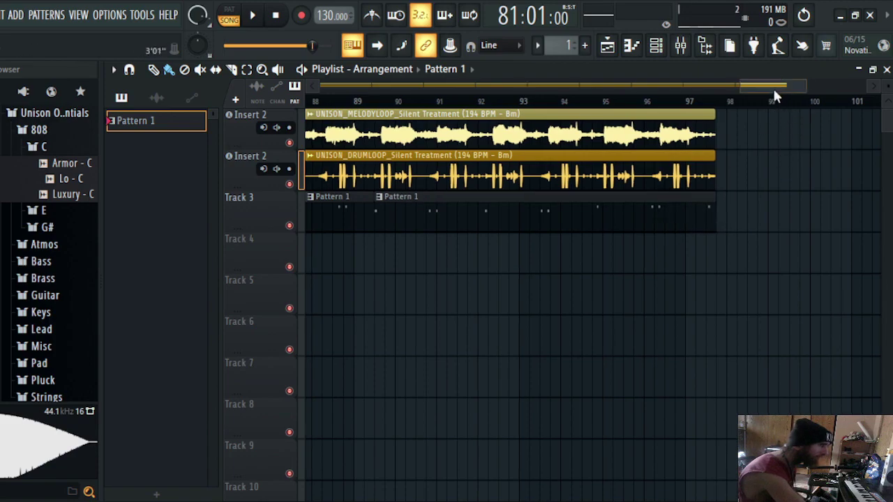
- Return the song position to bar 1 and link playlist Track 3 to mixer Insert 3
{"action": "left_click_drag", "start_coordinate": [773, 93], "coordinate": [94, 120]}
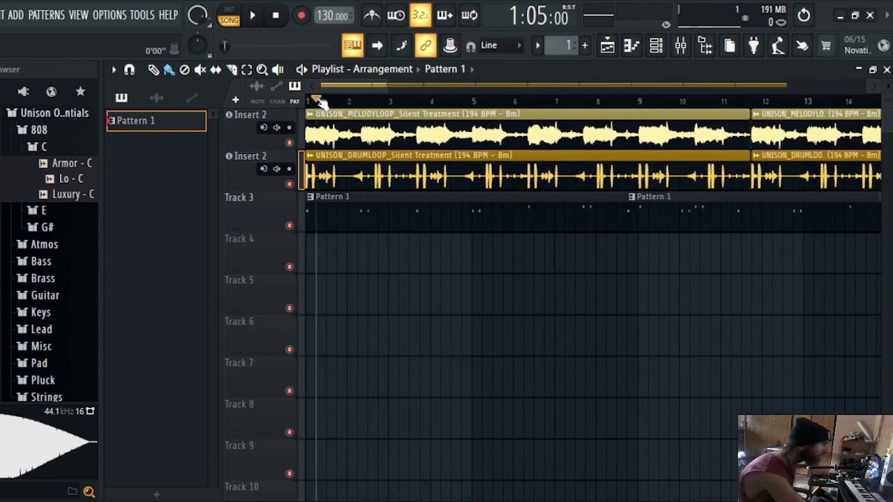
{"action": "left_click", "coordinate": [263, 211]}
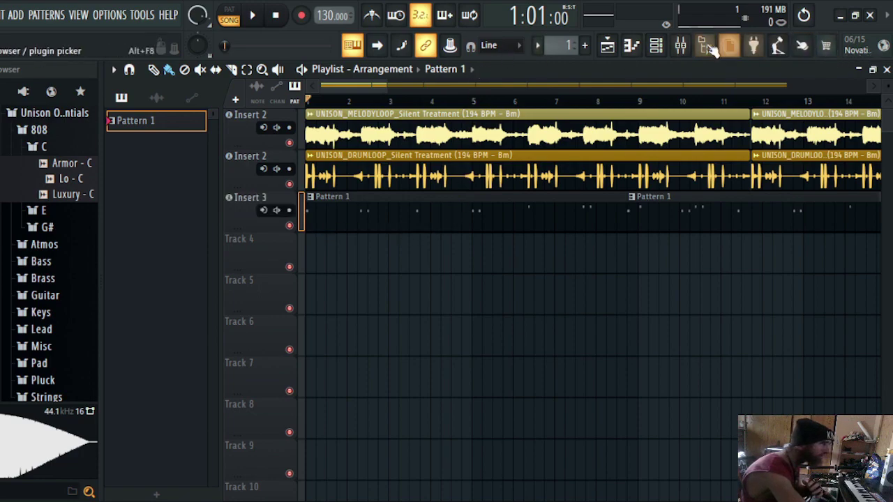
- Load the Drip effect into the first slot of mixer Insert 3 and choose its 808 preset
{"action": "left_click", "coordinate": [680, 46]}
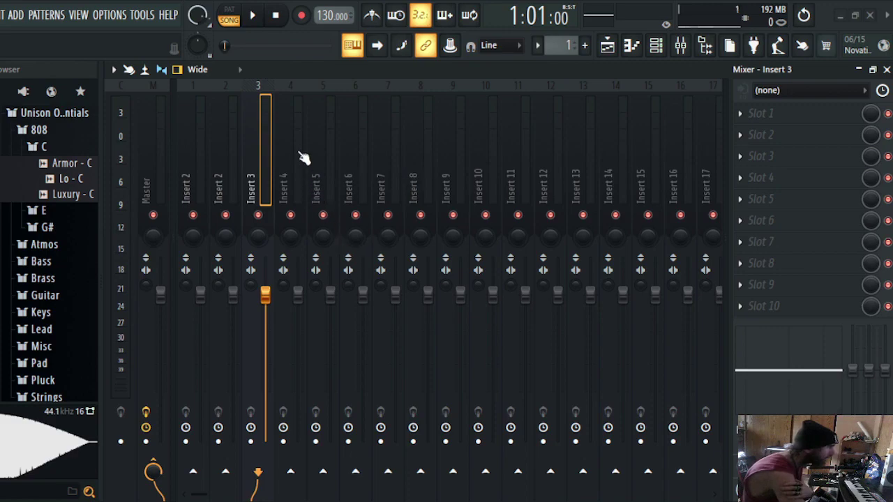
{"action": "left_click", "coordinate": [276, 123]}
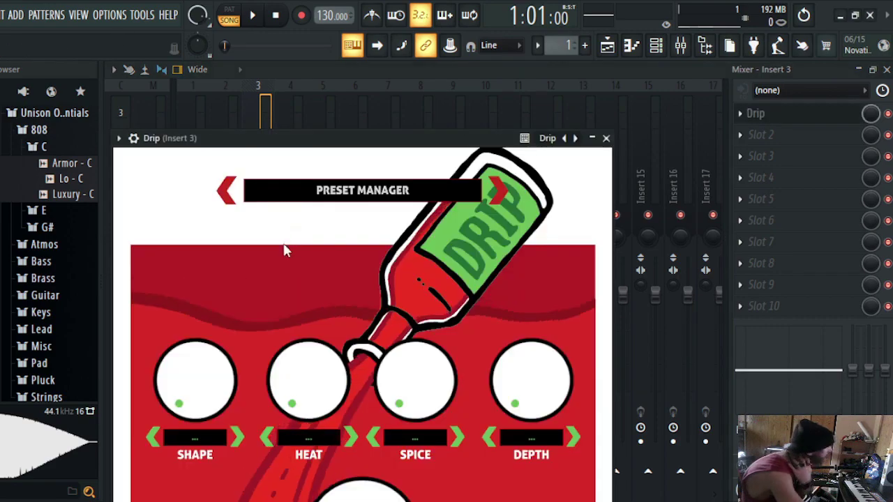
{"action": "left_click", "coordinate": [227, 191]}
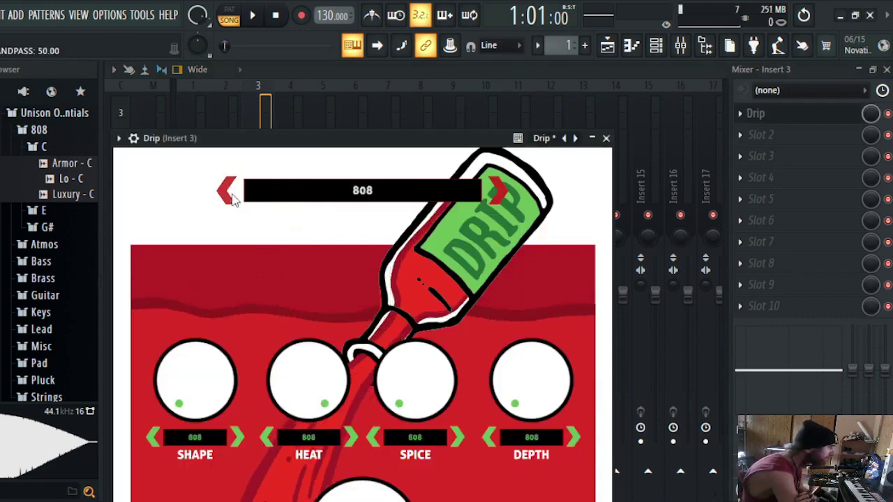
- Play the arrangement, close the Drip window, and check the signal on mixer inserts 2 and 3
{"action": "left_click", "coordinate": [256, 17]}
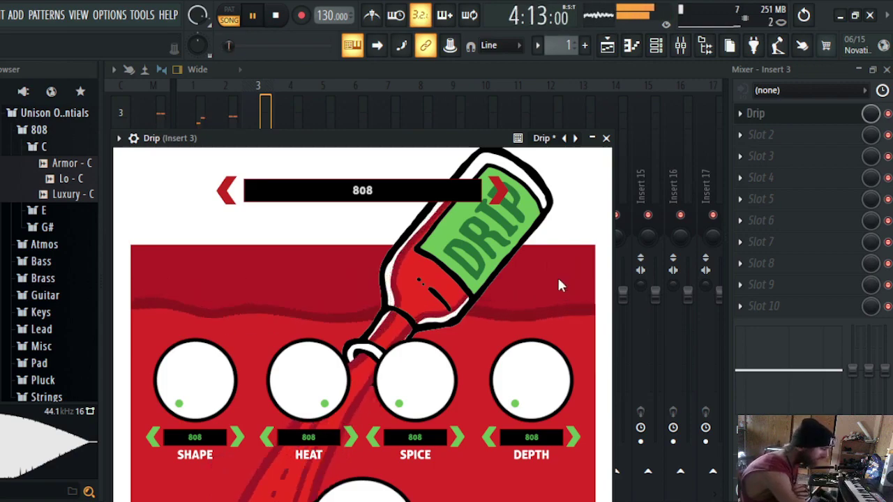
{"action": "left_click", "coordinate": [605, 137]}
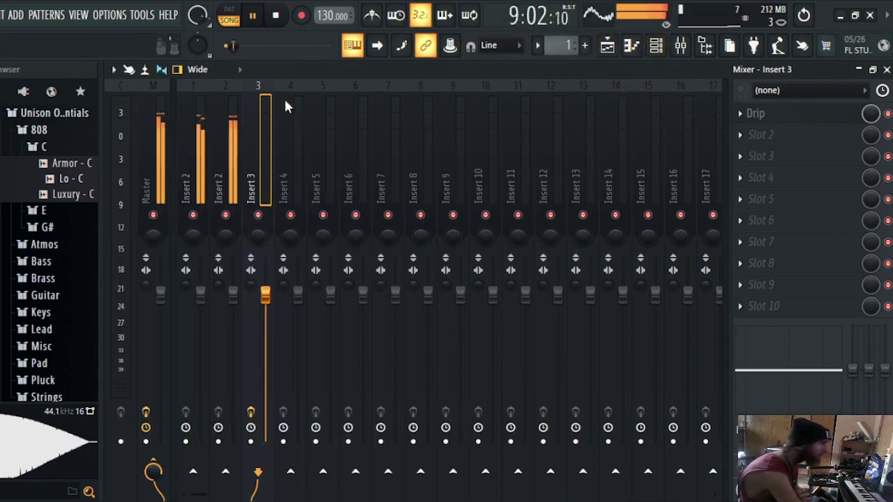
{"action": "left_click", "coordinate": [233, 106]}
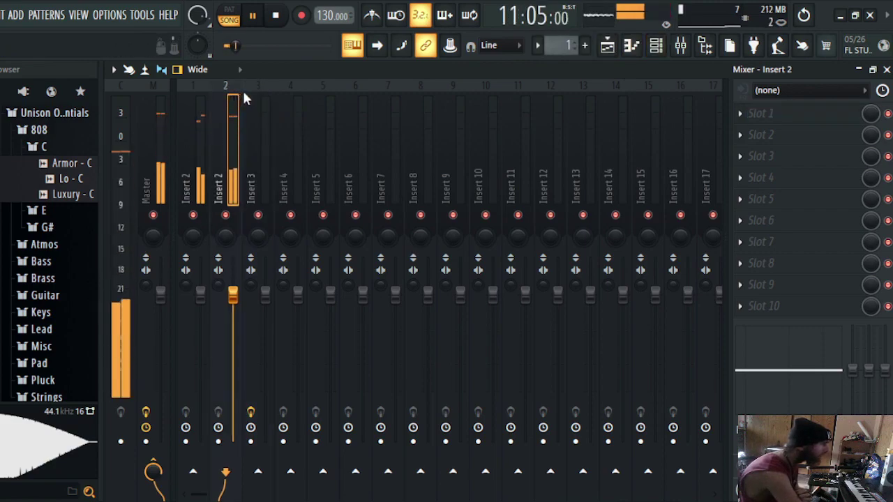
{"action": "left_click", "coordinate": [258, 85]}
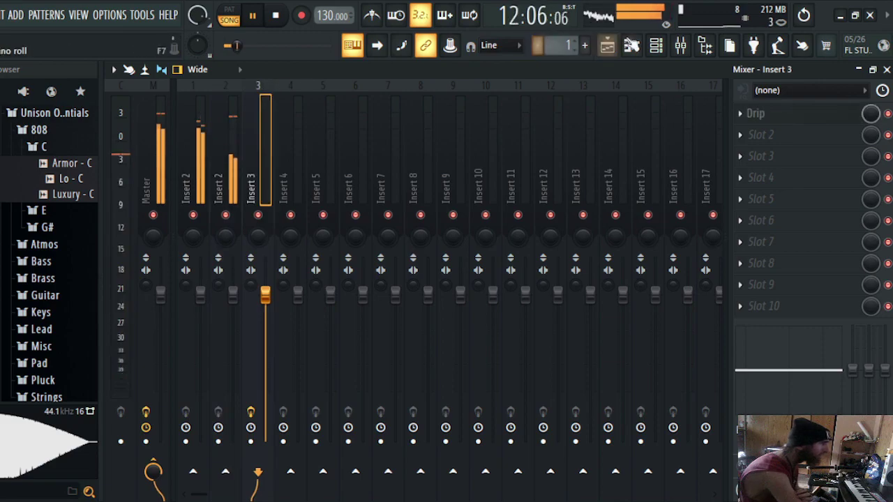
- Open Pattern 1 from Track 3 and route its Lo - C channel to mixer track 3
{"action": "left_click", "coordinate": [680, 45]}
{"action": "left_click", "coordinate": [657, 45]}
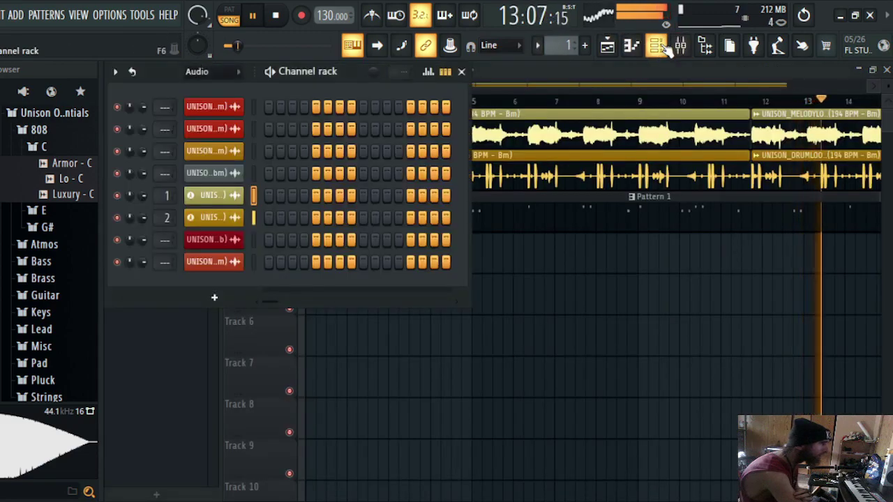
{"action": "left_click", "coordinate": [656, 45]}
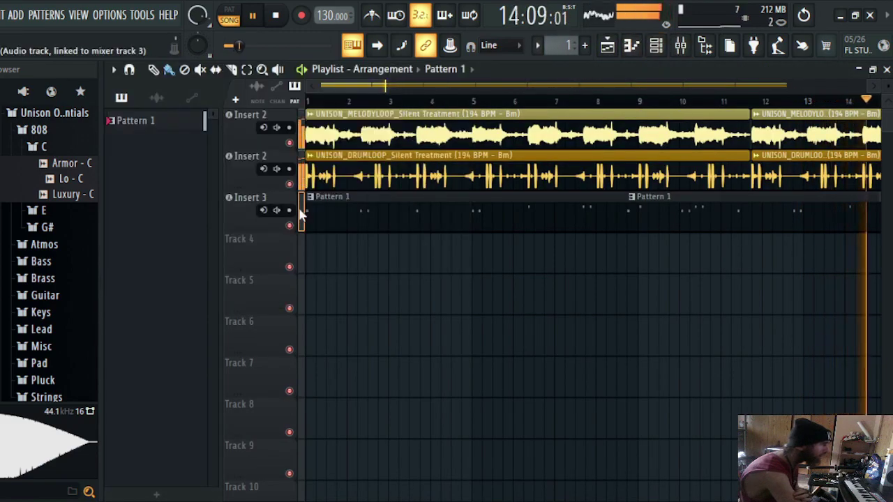
{"action": "double_click", "coordinate": [327, 210]}
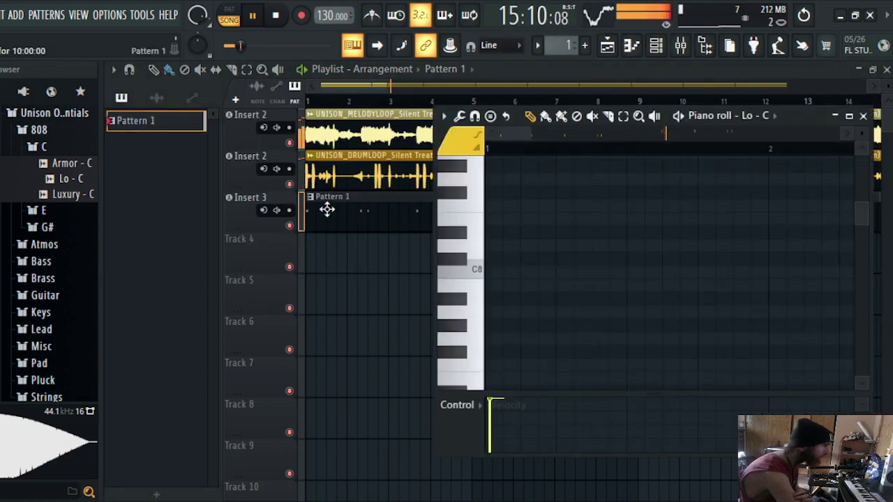
{"action": "left_click", "coordinate": [657, 46]}
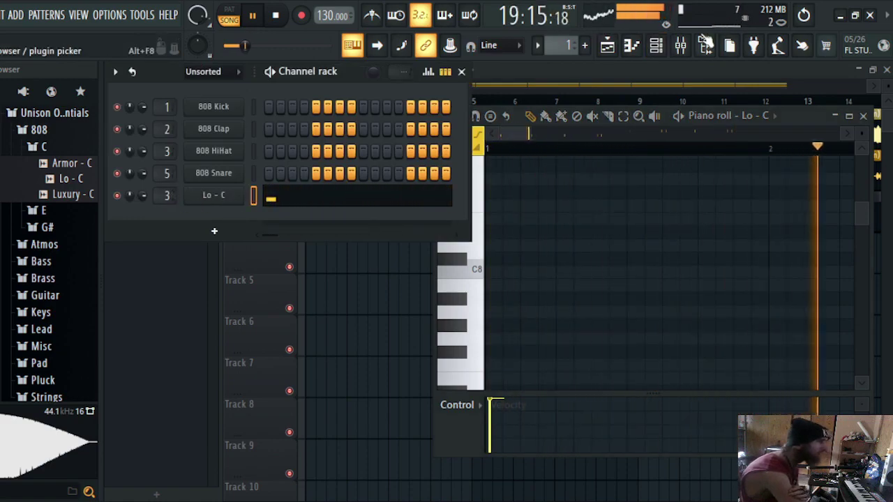
- Lower the Insert 3 volume fader in the mixer and reopen the Drip effect
{"action": "left_click", "coordinate": [680, 46]}
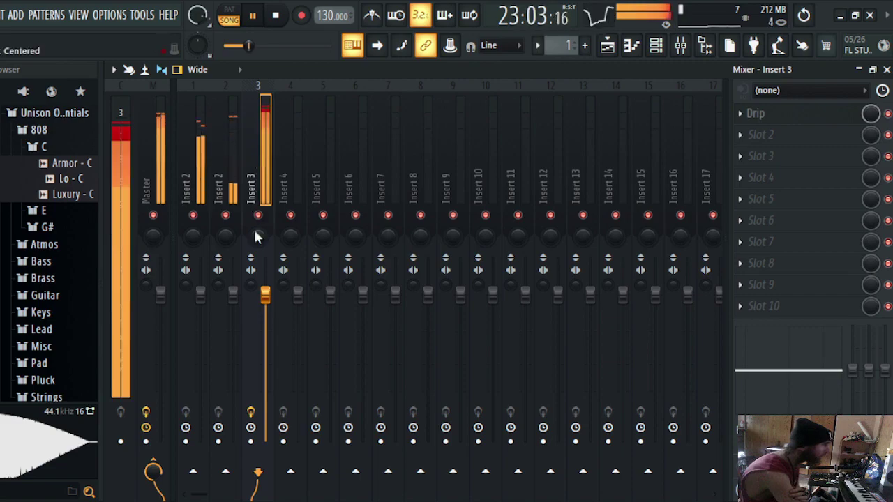
{"action": "left_click_drag", "start_coordinate": [268, 298], "coordinate": [268, 362]}
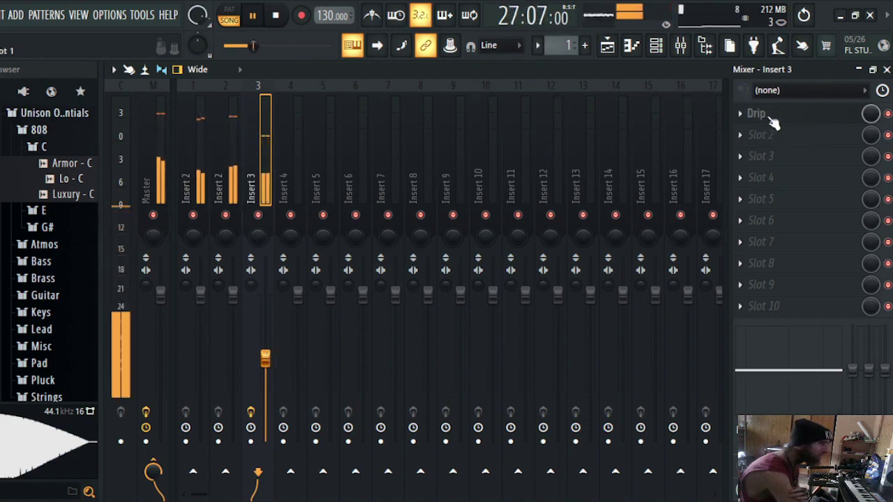
{"action": "left_click", "coordinate": [771, 120]}
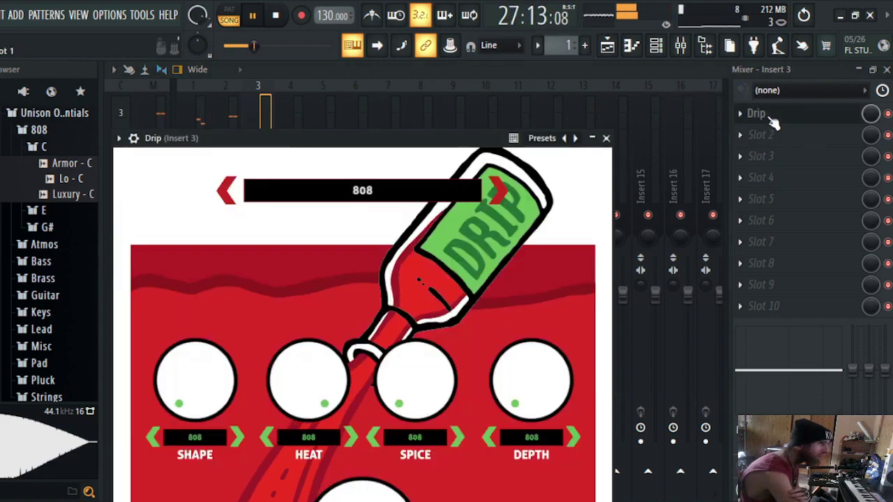
- Close the Drip window with the effect bypassed on Insert 3, and raise the Insert 3 volume fader
{"action": "left_click", "coordinate": [606, 139]}
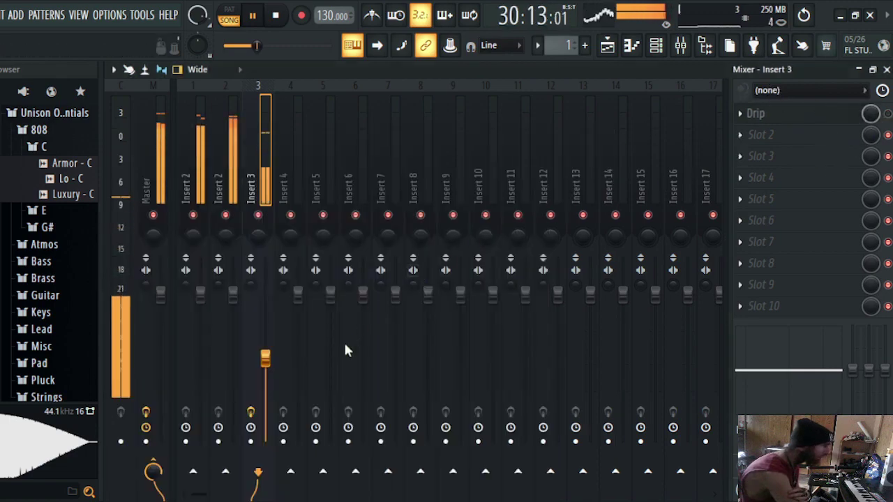
{"action": "left_click_drag", "start_coordinate": [265, 358], "coordinate": [265, 325]}
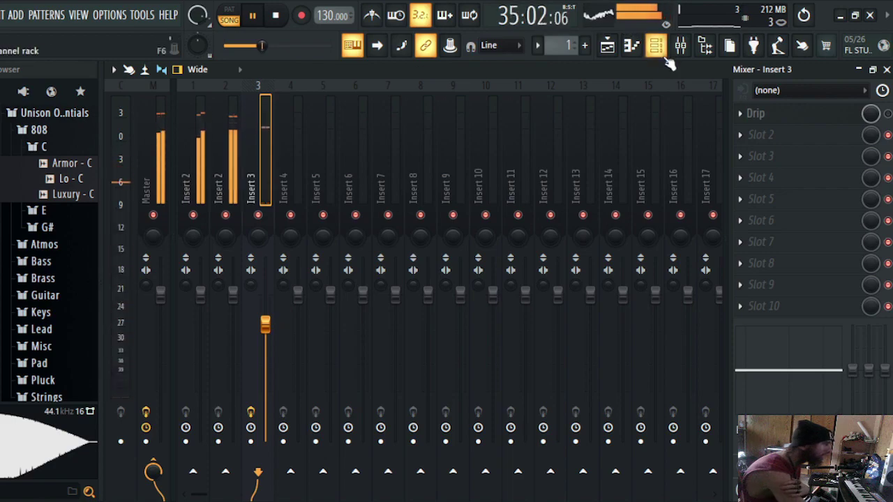
- Delete the repeated Pattern 1 clips from the Insert 3 playlist track, keeping only the first clip
{"action": "left_click", "coordinate": [607, 46]}
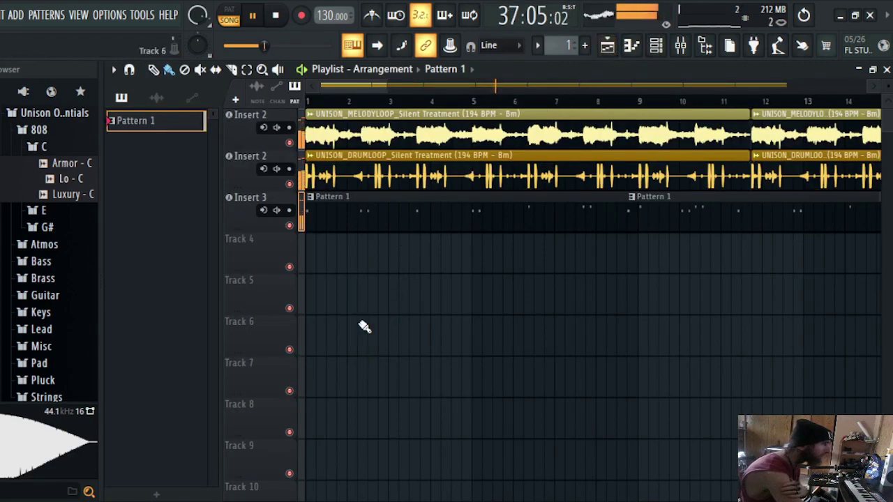
{"action": "left_click_drag", "start_coordinate": [359, 85], "coordinate": [505, 85]}
{"action": "left_click_drag", "start_coordinate": [505, 85], "coordinate": [521, 87]}
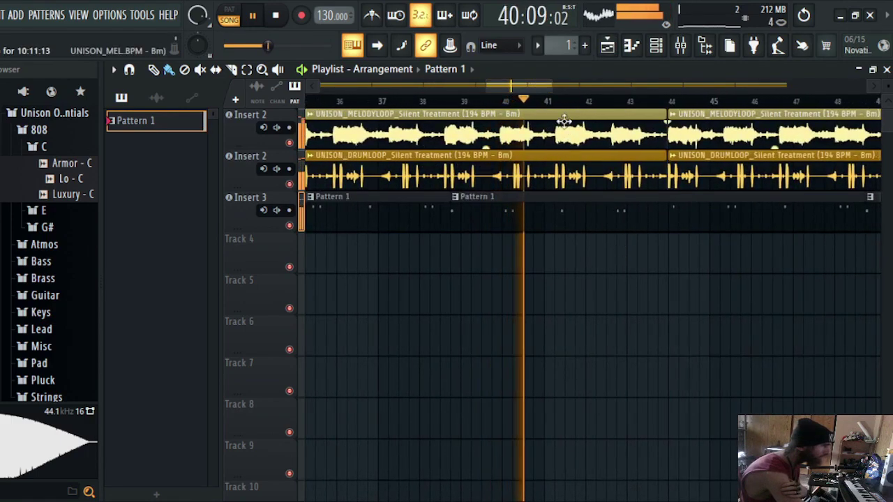
{"action": "left_click_drag", "start_coordinate": [551, 85], "coordinate": [785, 86]}
{"action": "mouse_move", "coordinate": [730, 216]}
{"action": "left_mouse_down"}
{"action": "mouse_move", "coordinate": [402, 243]}
{"action": "mouse_move", "coordinate": [478, 237]}
{"action": "mouse_move", "coordinate": [411, 236]}
{"action": "mouse_move", "coordinate": [432, 226]}
{"action": "mouse_move", "coordinate": [414, 225]}
{"action": "mouse_move", "coordinate": [338, 231]}
{"action": "left_mouse_up"}
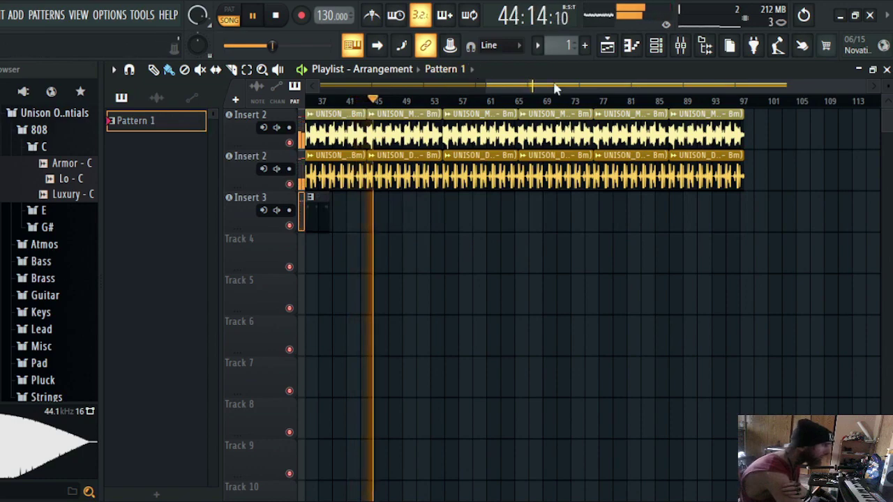
{"action": "scroll", "coordinate": [394, 157], "scroll_direction": "left", "scroll_amount": 5}
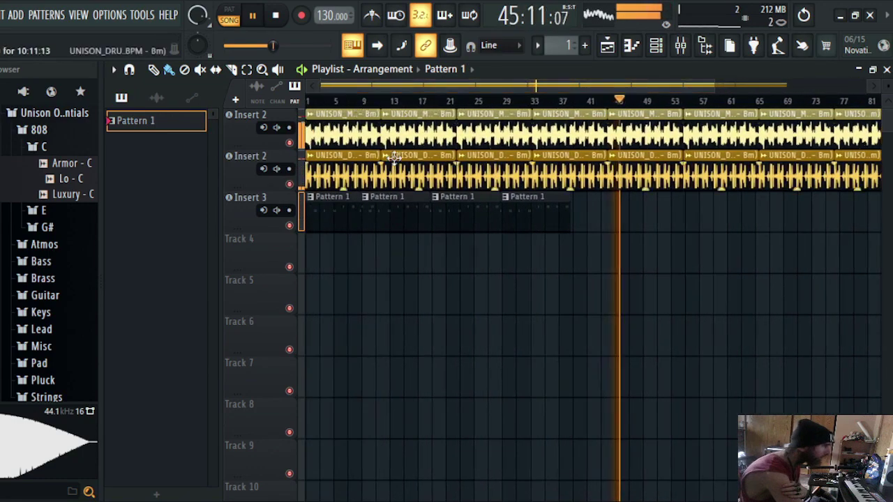
{"action": "right_click", "coordinate": [486, 221]}
{"action": "right_click", "coordinate": [504, 221]}
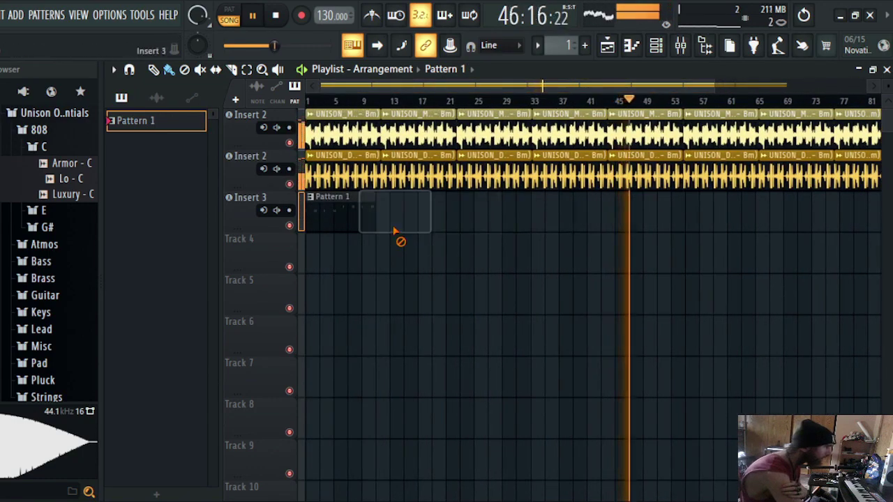
{"action": "right_click", "coordinate": [394, 224]}
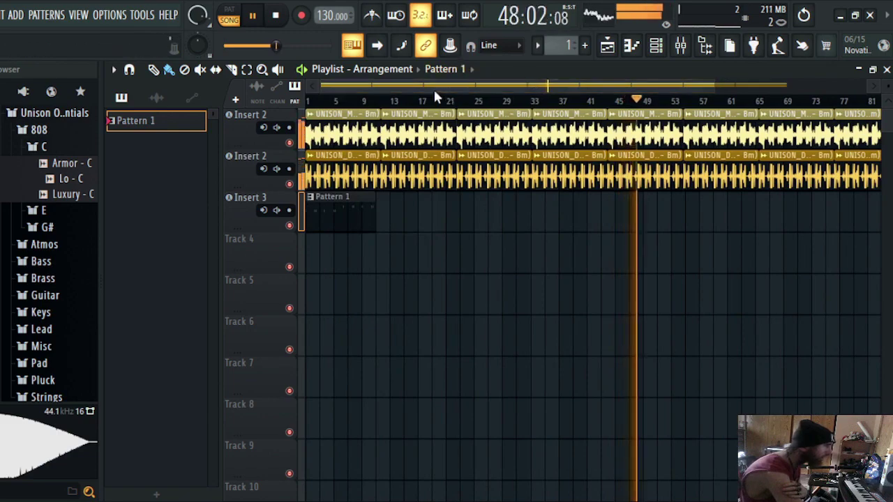
- Try placing two Pattern 1 clips from bar 12 on the Insert 3 track, and clear all clips from that track
{"action": "left_click", "coordinate": [312, 101]}
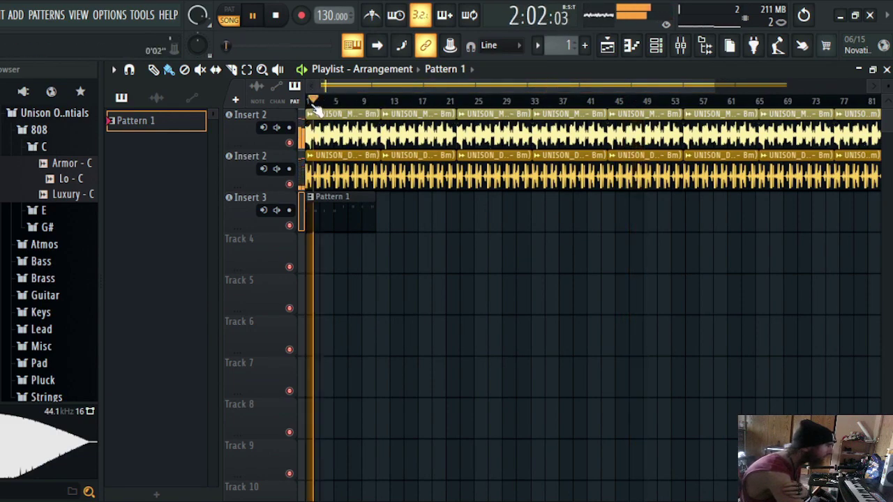
{"action": "left_click", "coordinate": [391, 224]}
{"action": "left_click", "coordinate": [460, 223]}
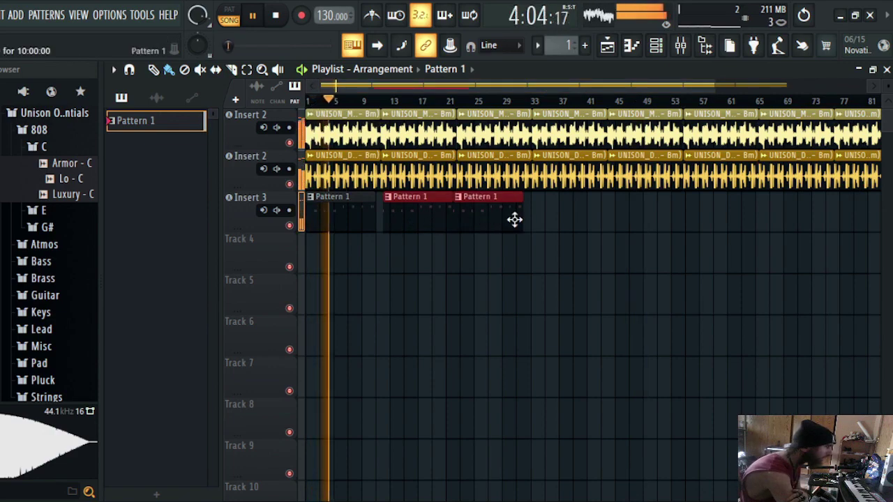
{"action": "right_click", "coordinate": [514, 219]}
{"action": "right_click", "coordinate": [442, 231]}
{"action": "right_click", "coordinate": [348, 223]}
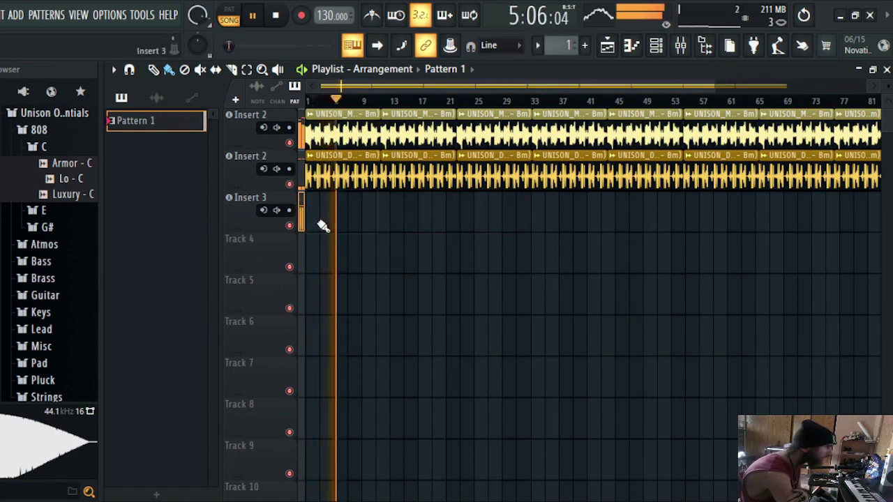
- Fill the Insert 3 track with back-to-back Pattern 1 clips from bar 1 to the audio loops' end near bar 97, and stop playback
{"action": "mouse_move", "coordinate": [314, 225]}
{"action": "left_mouse_down"}
{"action": "mouse_move", "coordinate": [880, 223]}
{"action": "mouse_move", "coordinate": [747, 202]}
{"action": "left_mouse_up"}
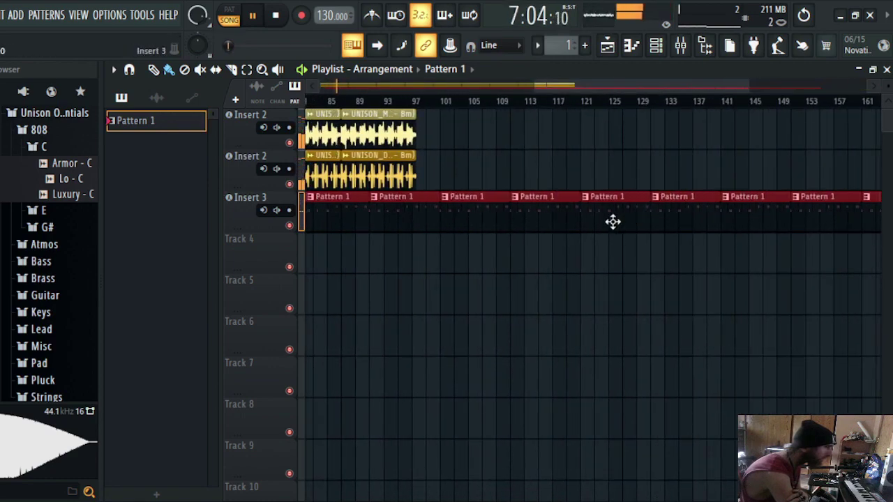
{"action": "right_click", "coordinate": [462, 231]}
{"action": "right_click", "coordinate": [638, 225]}
{"action": "right_click", "coordinate": [837, 223]}
{"action": "scroll", "coordinate": [837, 224], "scroll_direction": "right", "scroll_amount": 5}
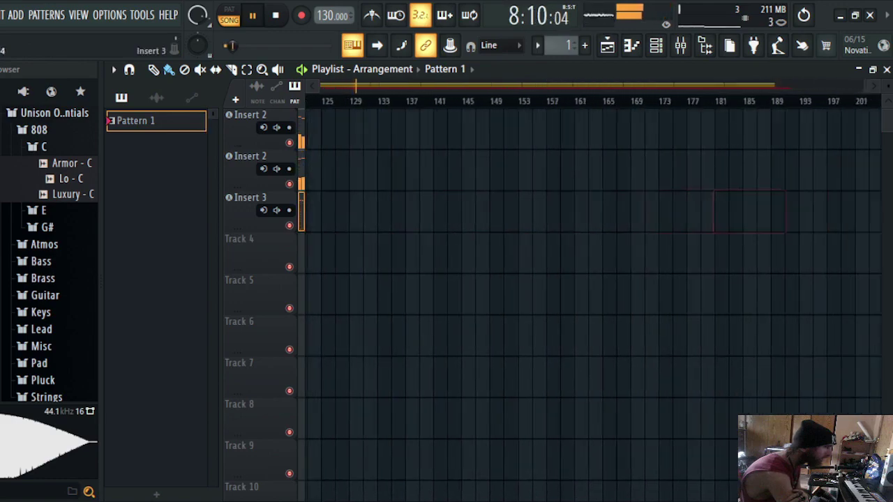
{"action": "scroll", "coordinate": [716, 89], "scroll_direction": "left", "scroll_amount": 5}
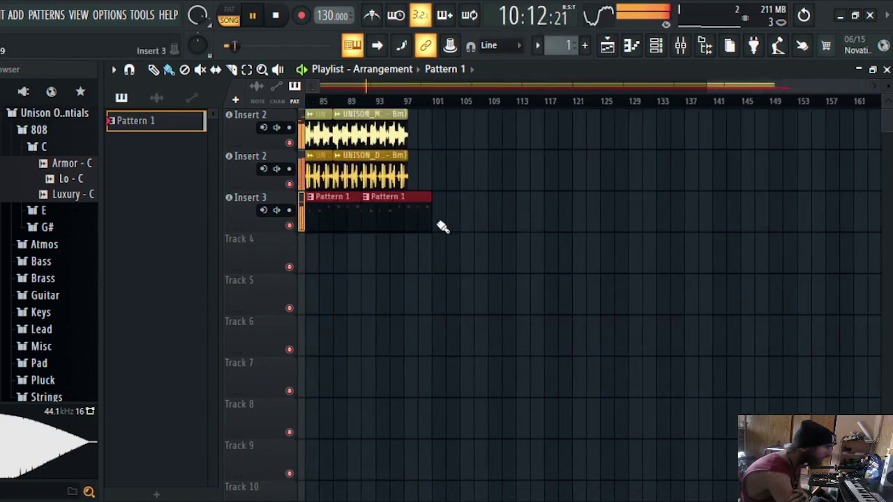
{"action": "left_click", "coordinate": [478, 259]}
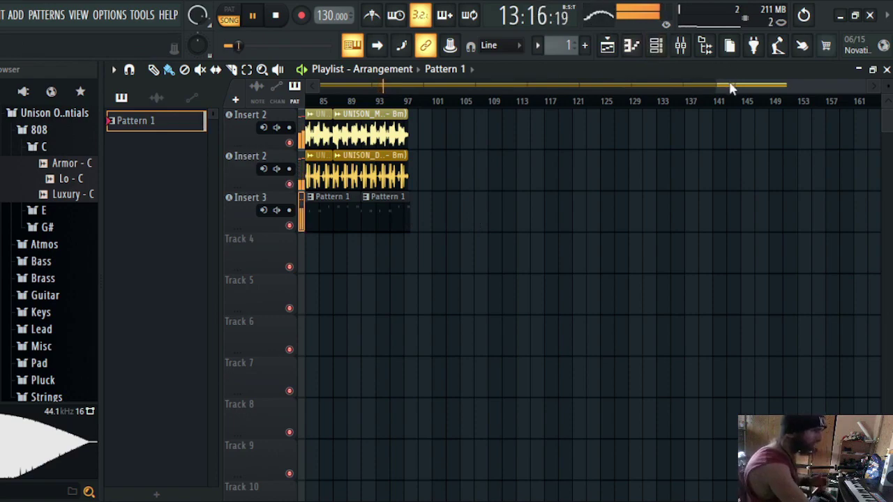
{"action": "left_click_drag", "start_coordinate": [733, 84], "coordinate": [324, 122]}
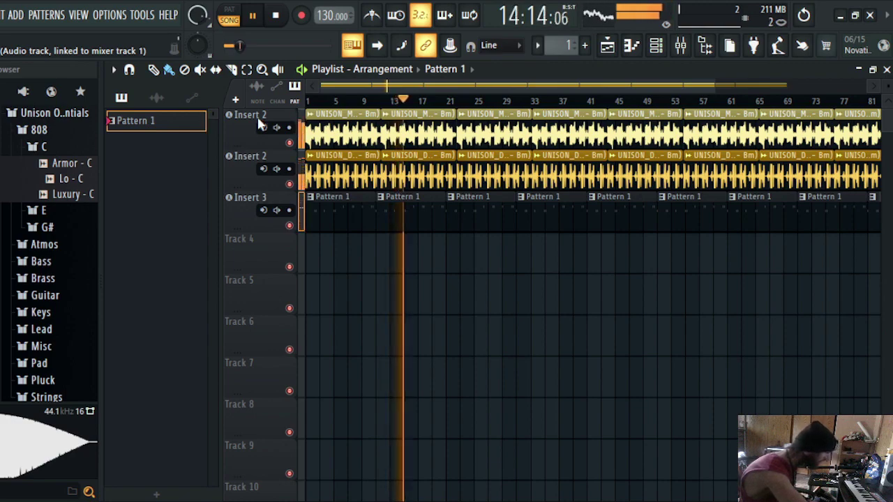
{"action": "left_click", "coordinate": [276, 15]}
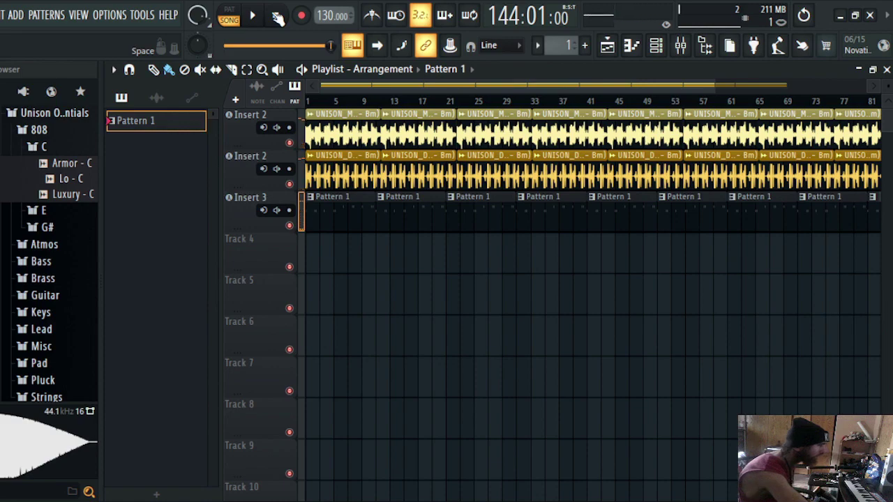